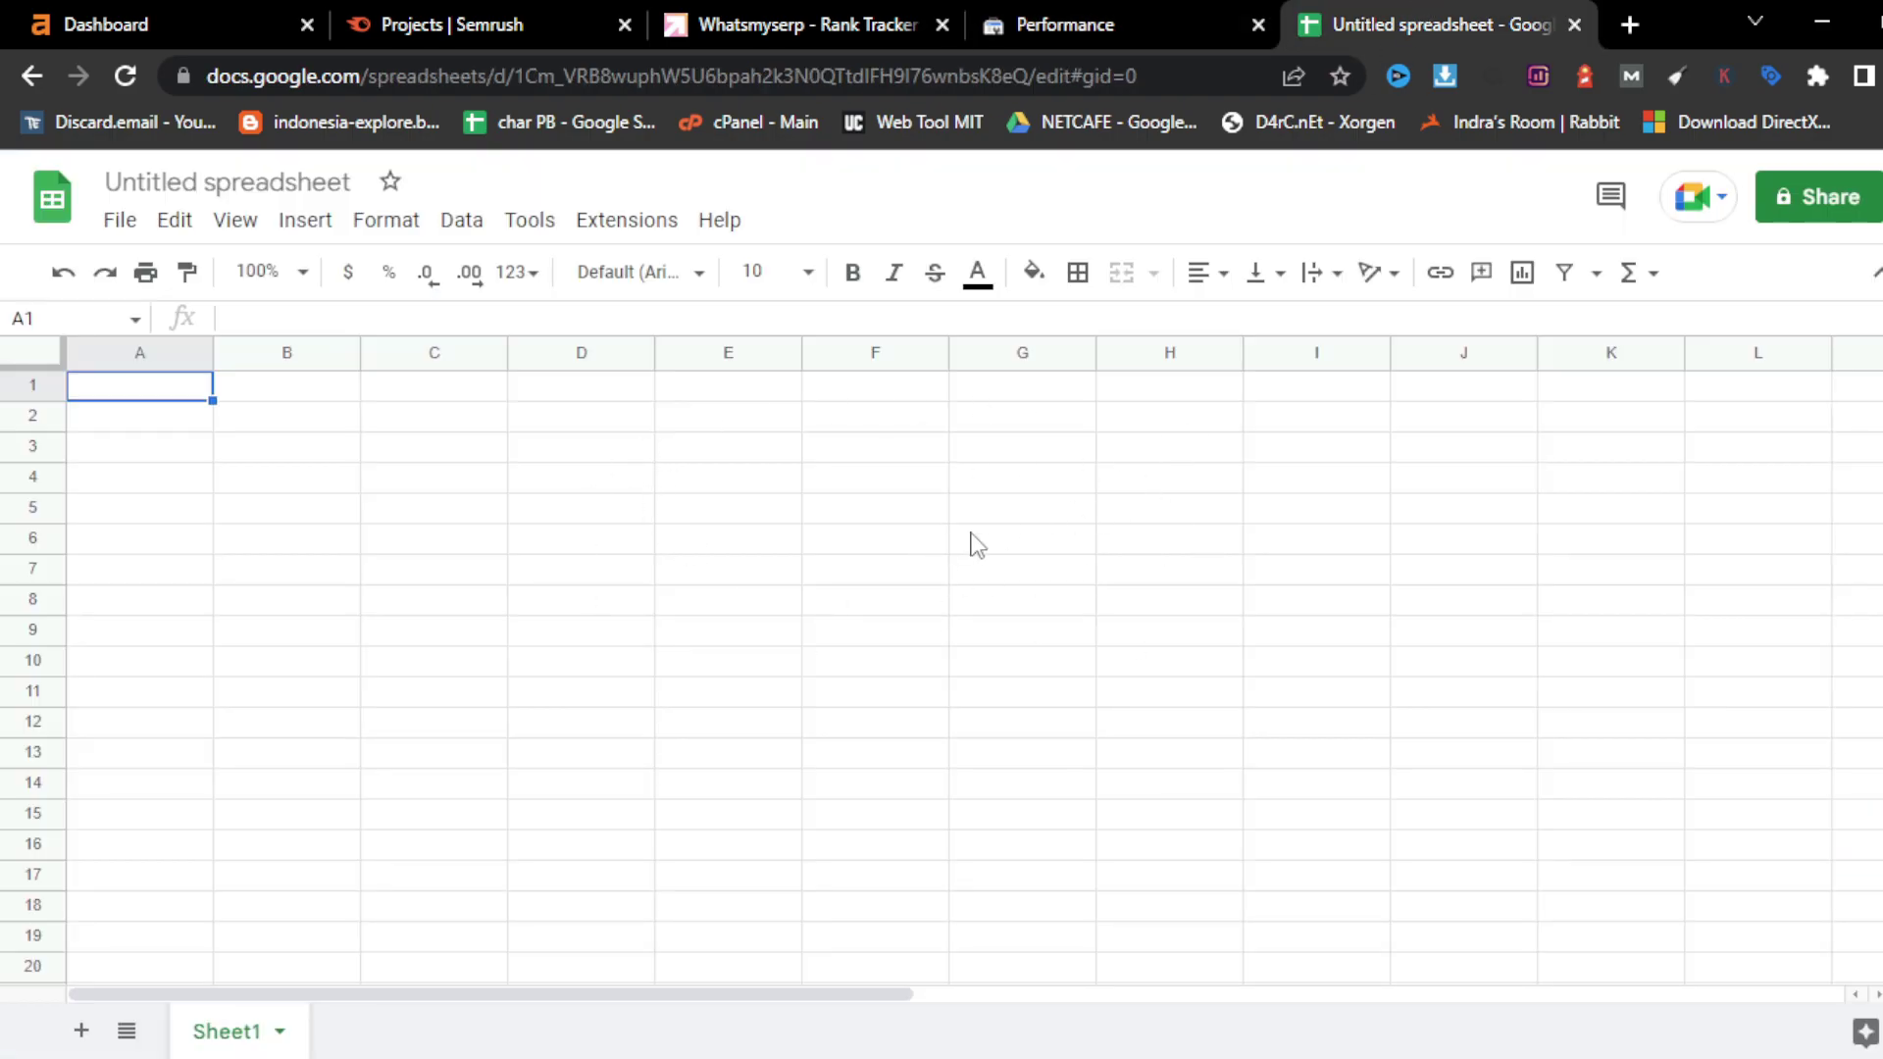
# - Search the add-on marketplace for Search Analytics for Sheets
pyautogui.click(622, 227)
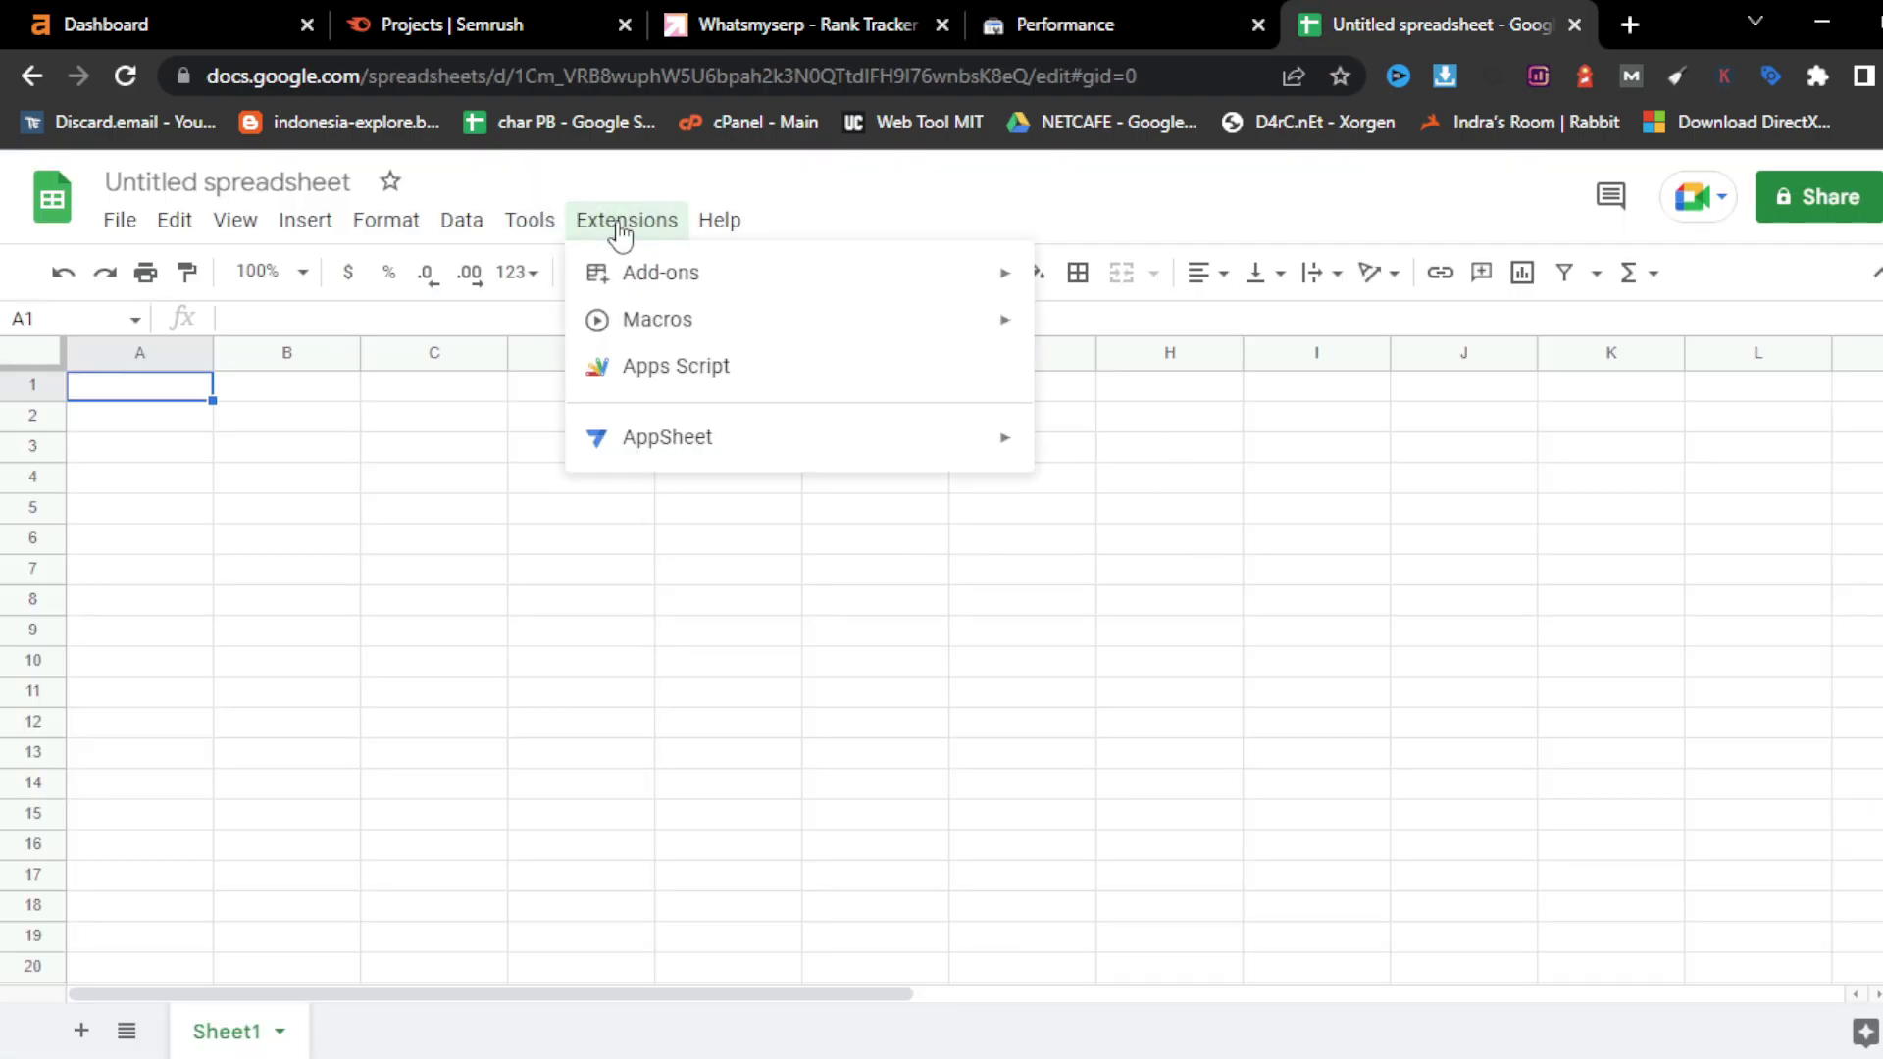
pyautogui.moveTo(644, 284)
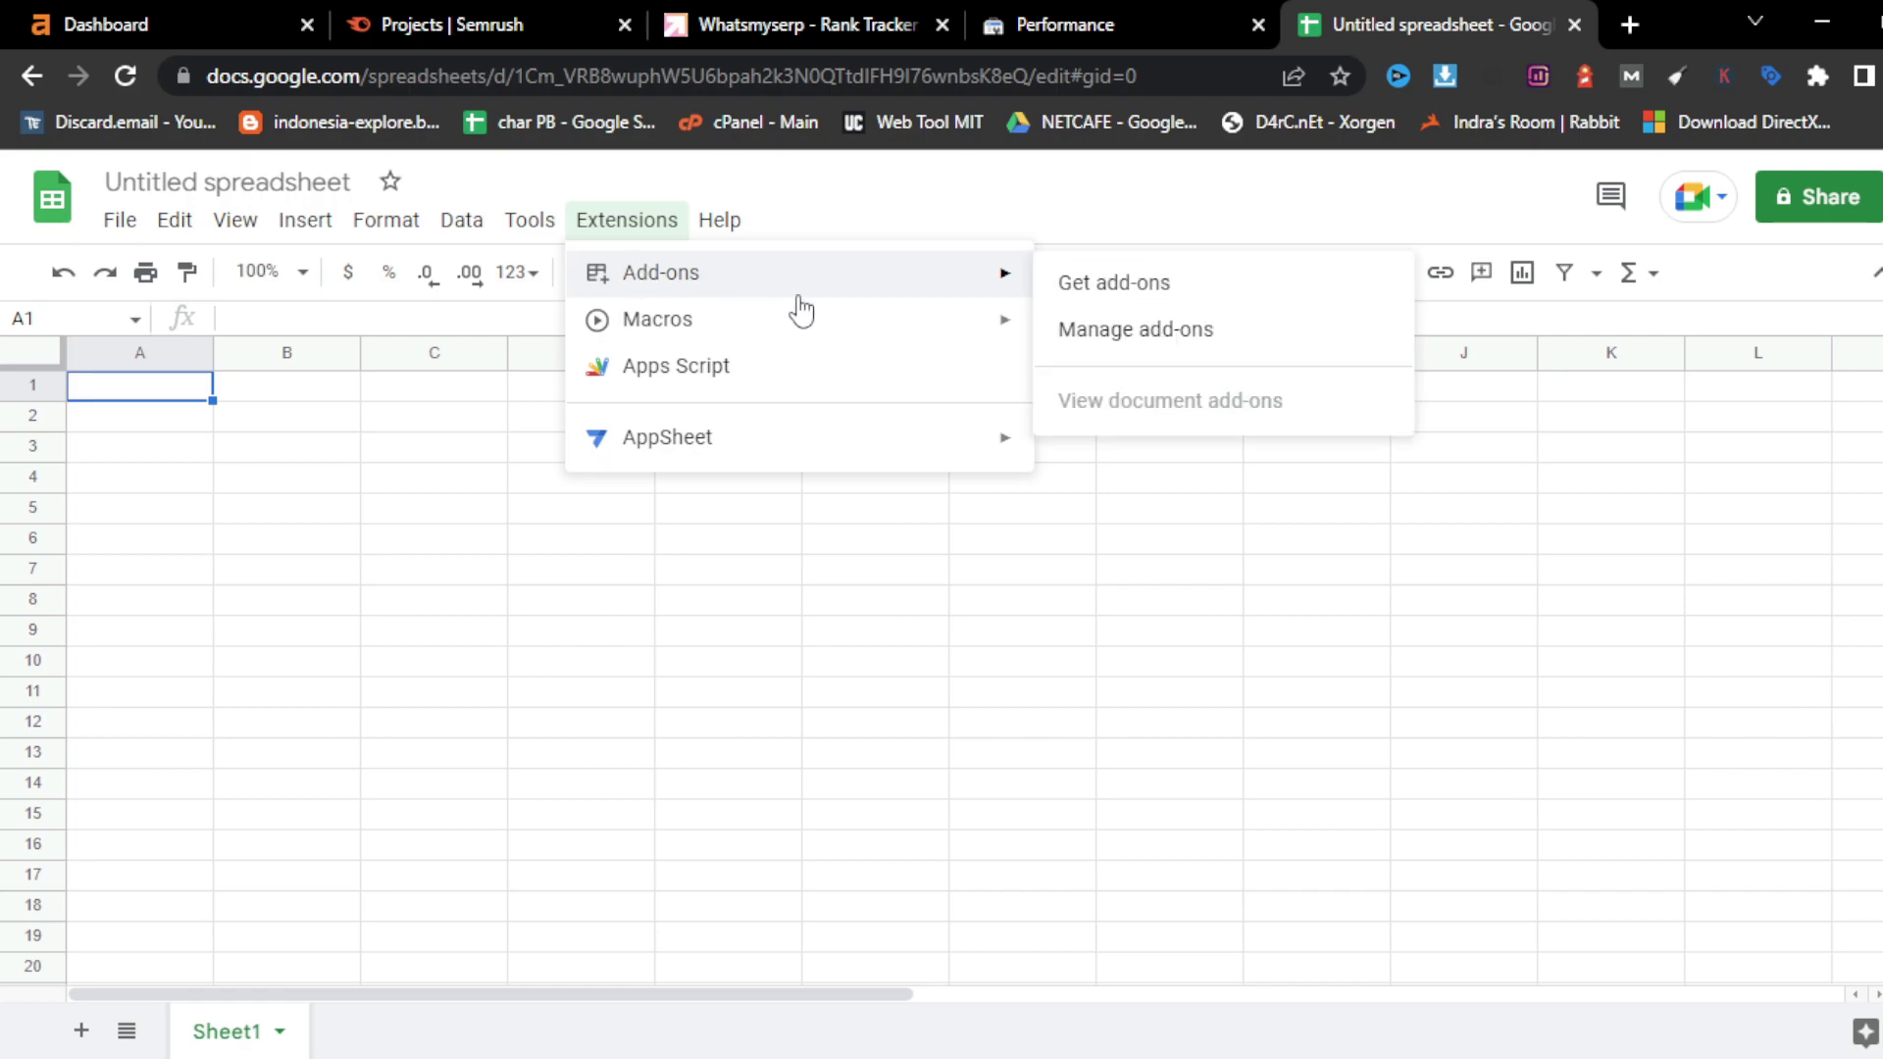
pyautogui.click(1080, 285)
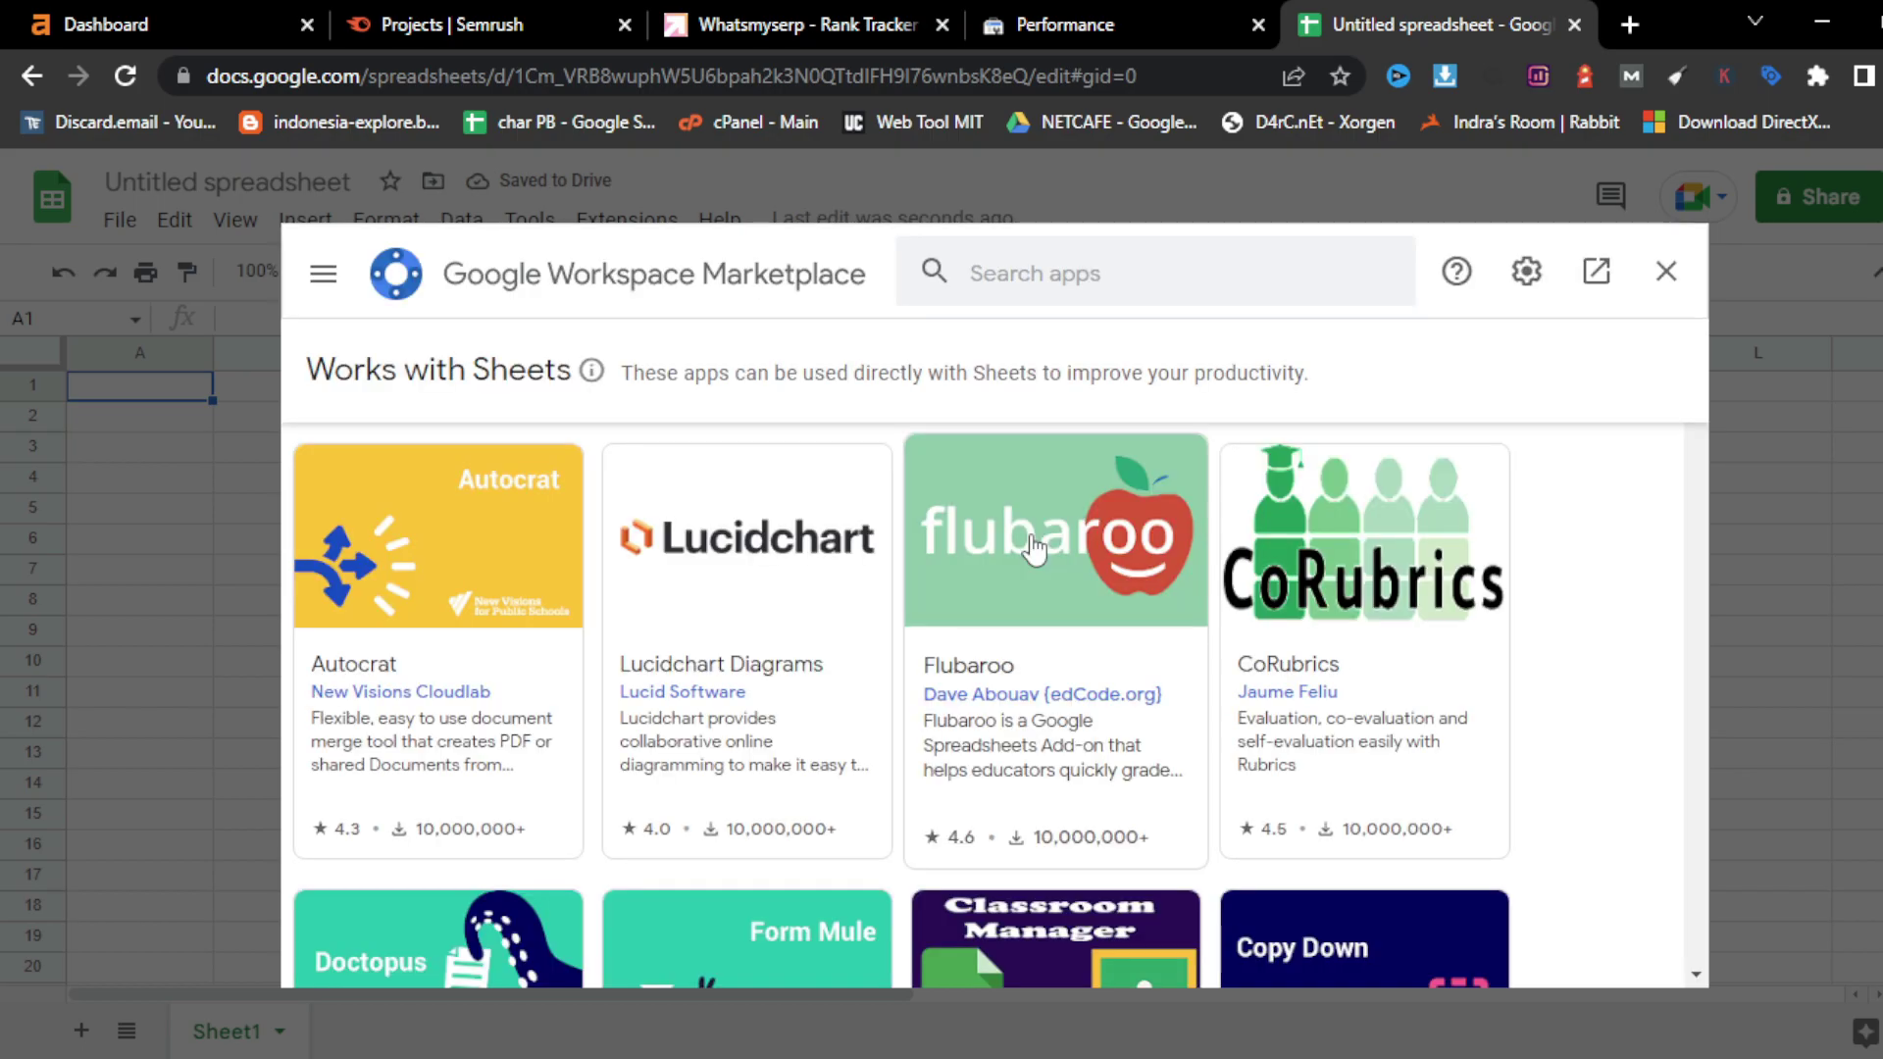
pyautogui.click(1080, 274)
pyautogui.write('sea')
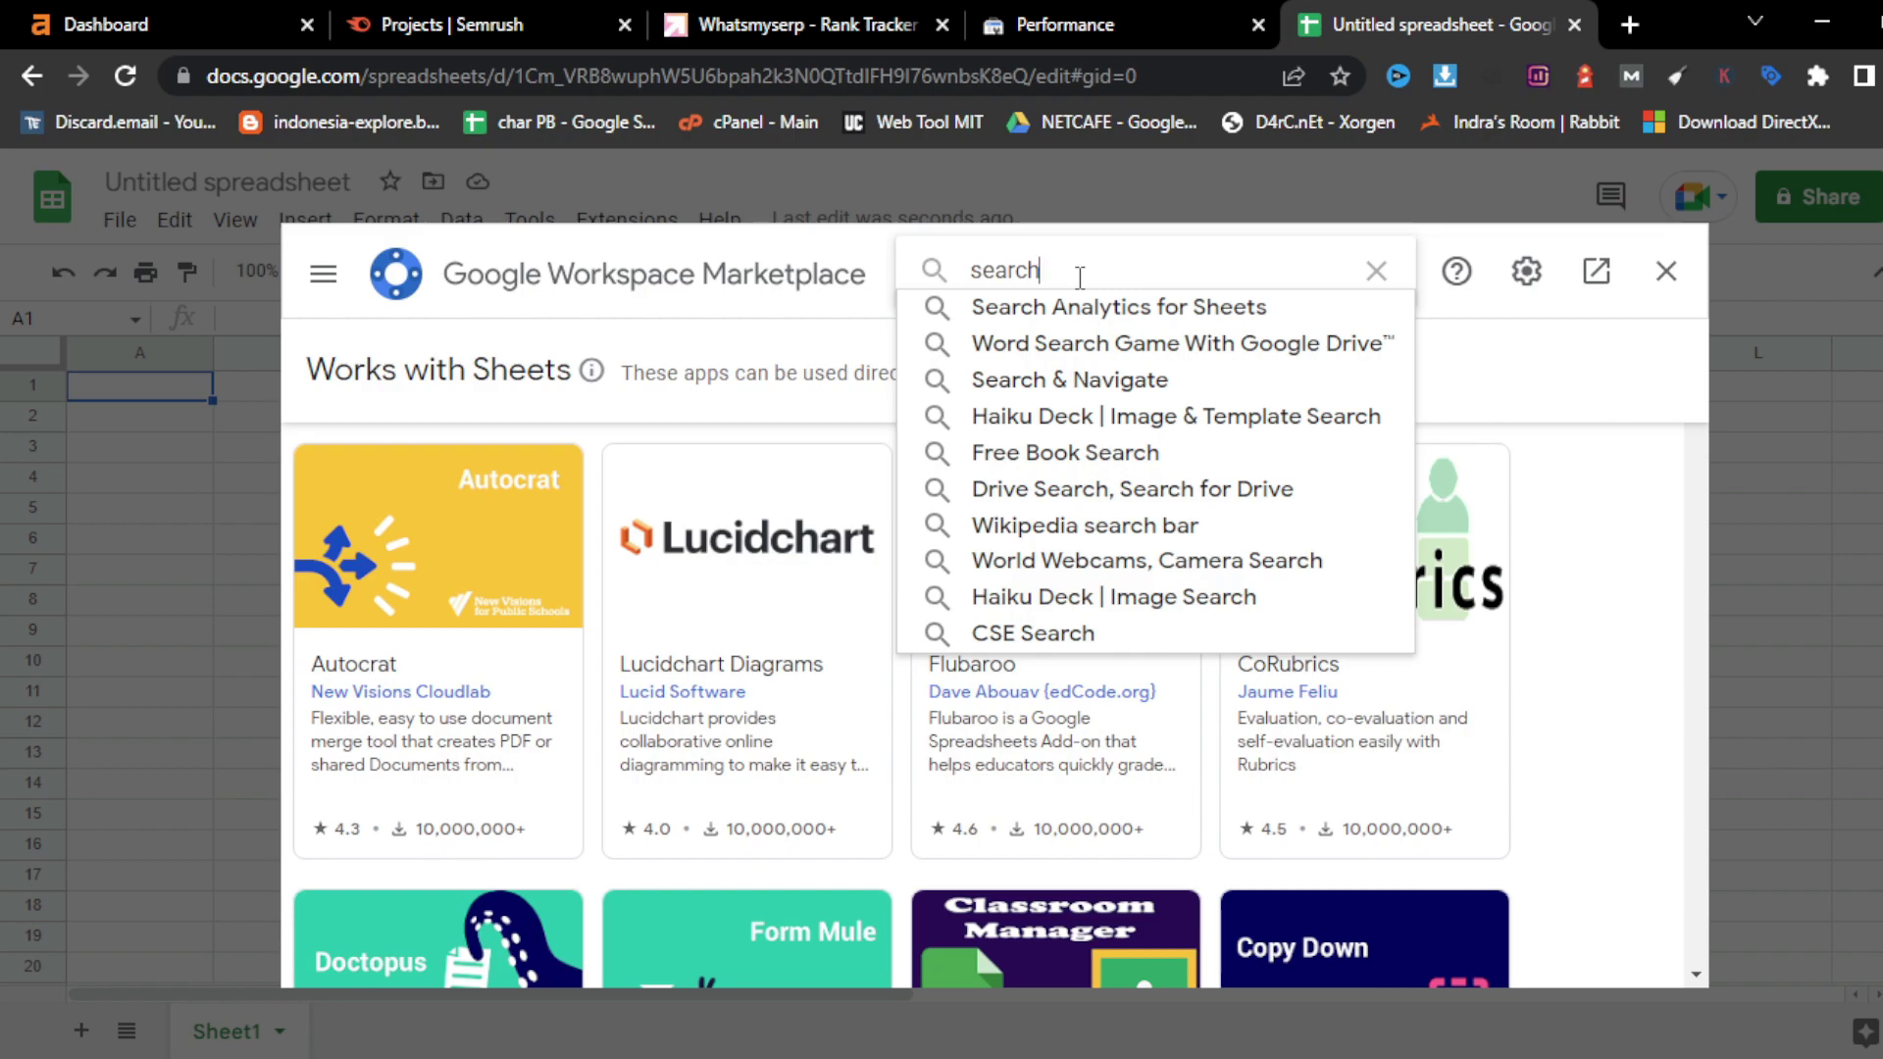
pyautogui.write('rch a')
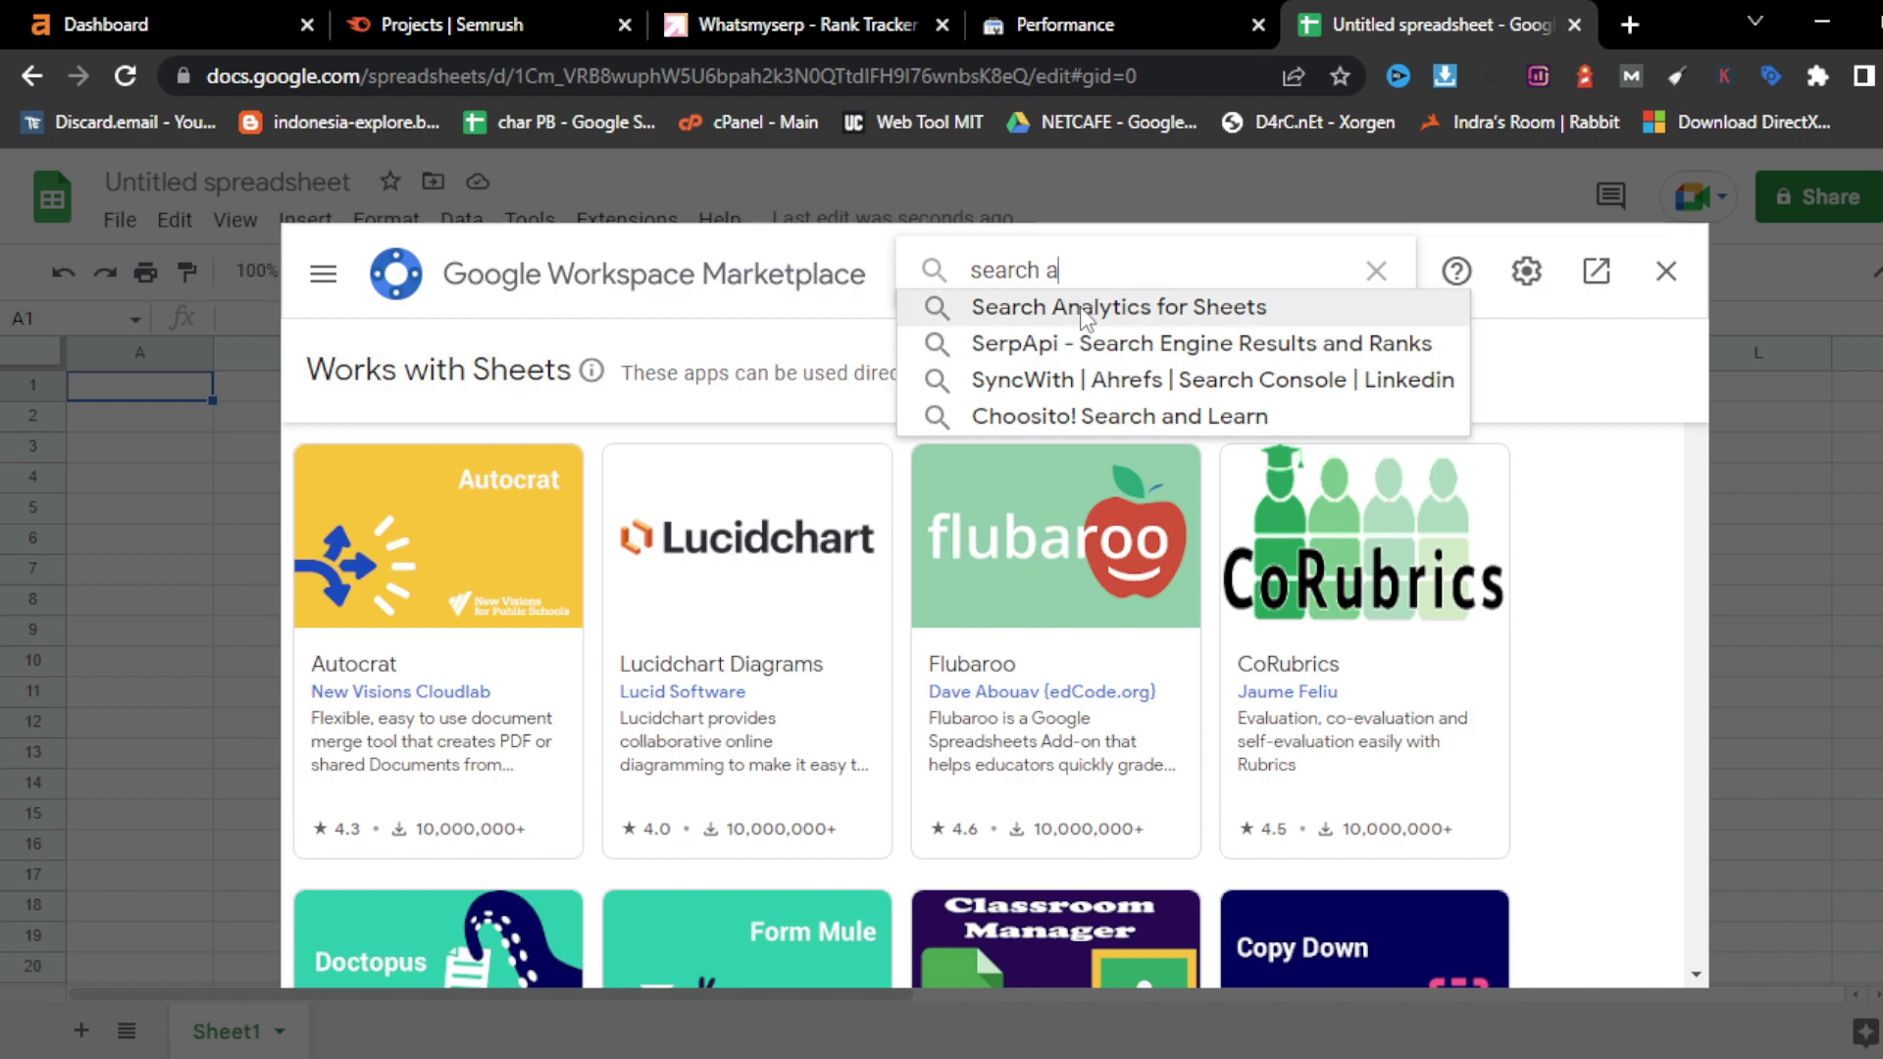
pyautogui.click(1083, 312)
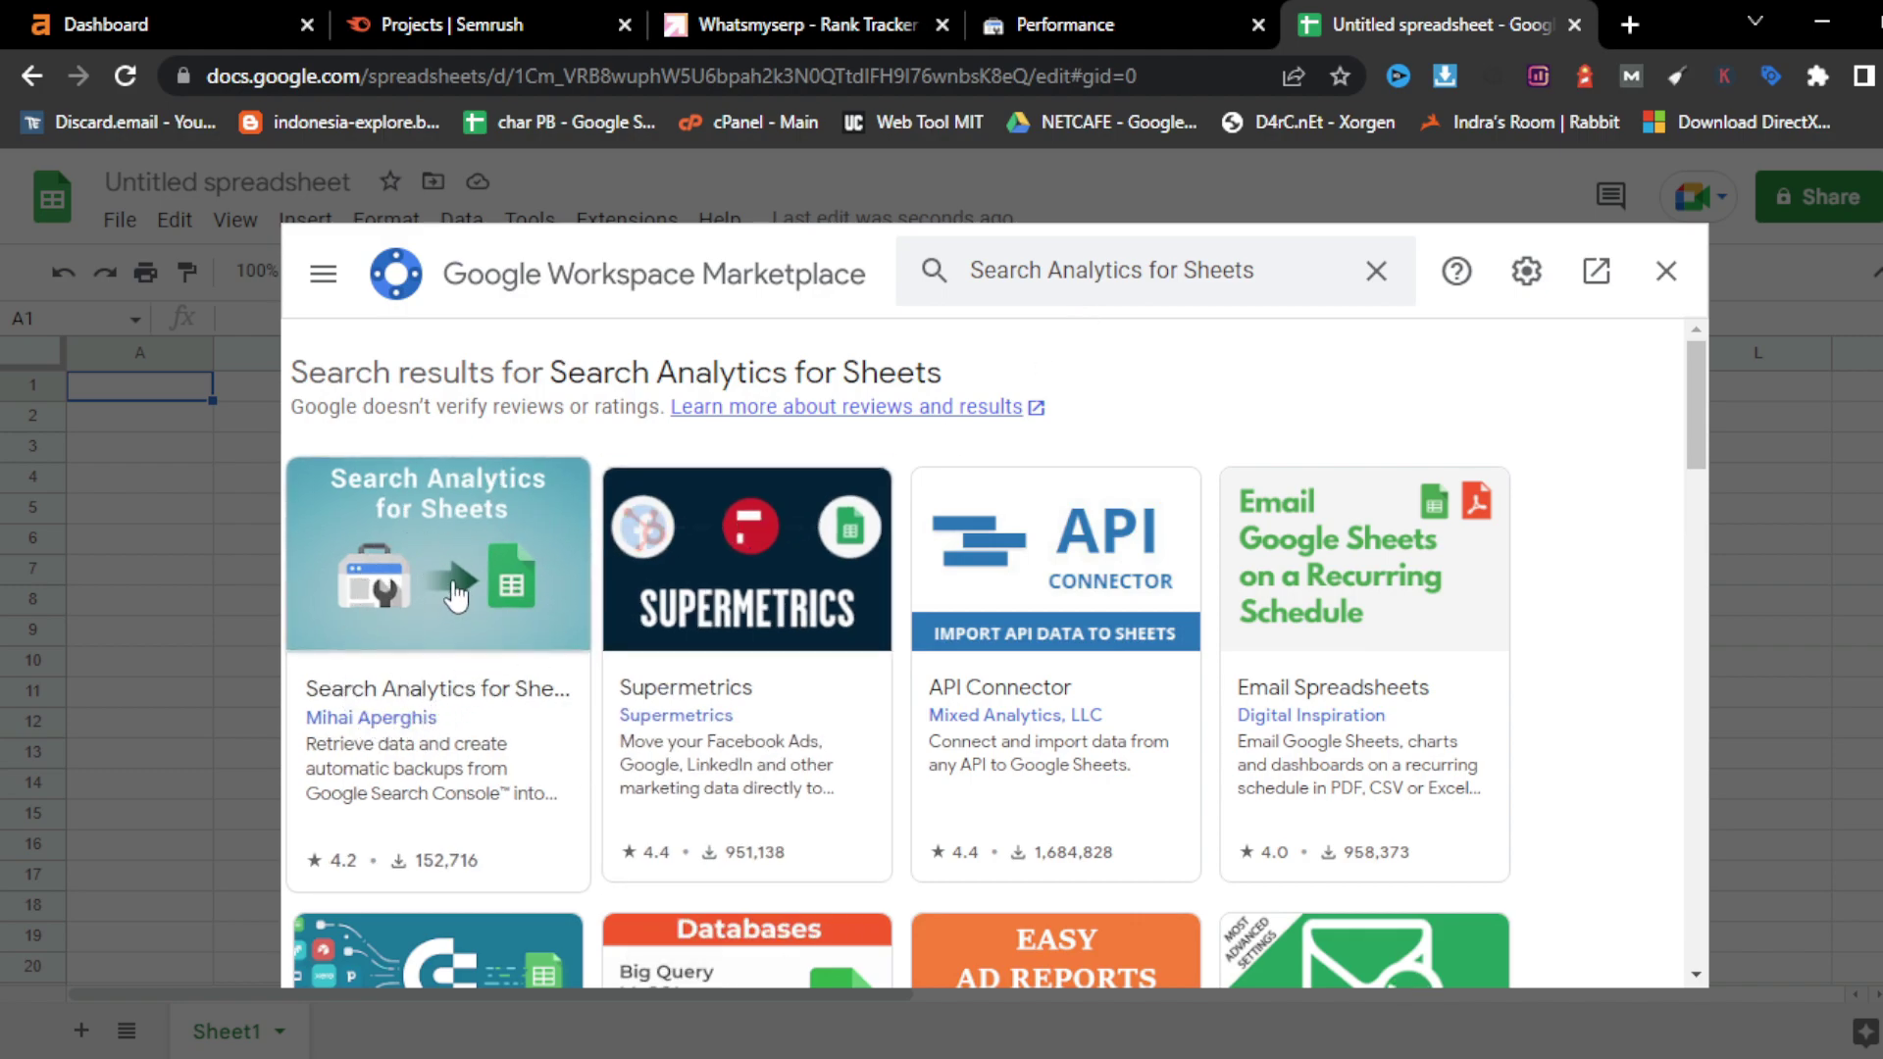
# - Install the Search Analytics for Sheets add-on, granting it access with the existing Google account, and close the marketplace
pyautogui.click(456, 636)
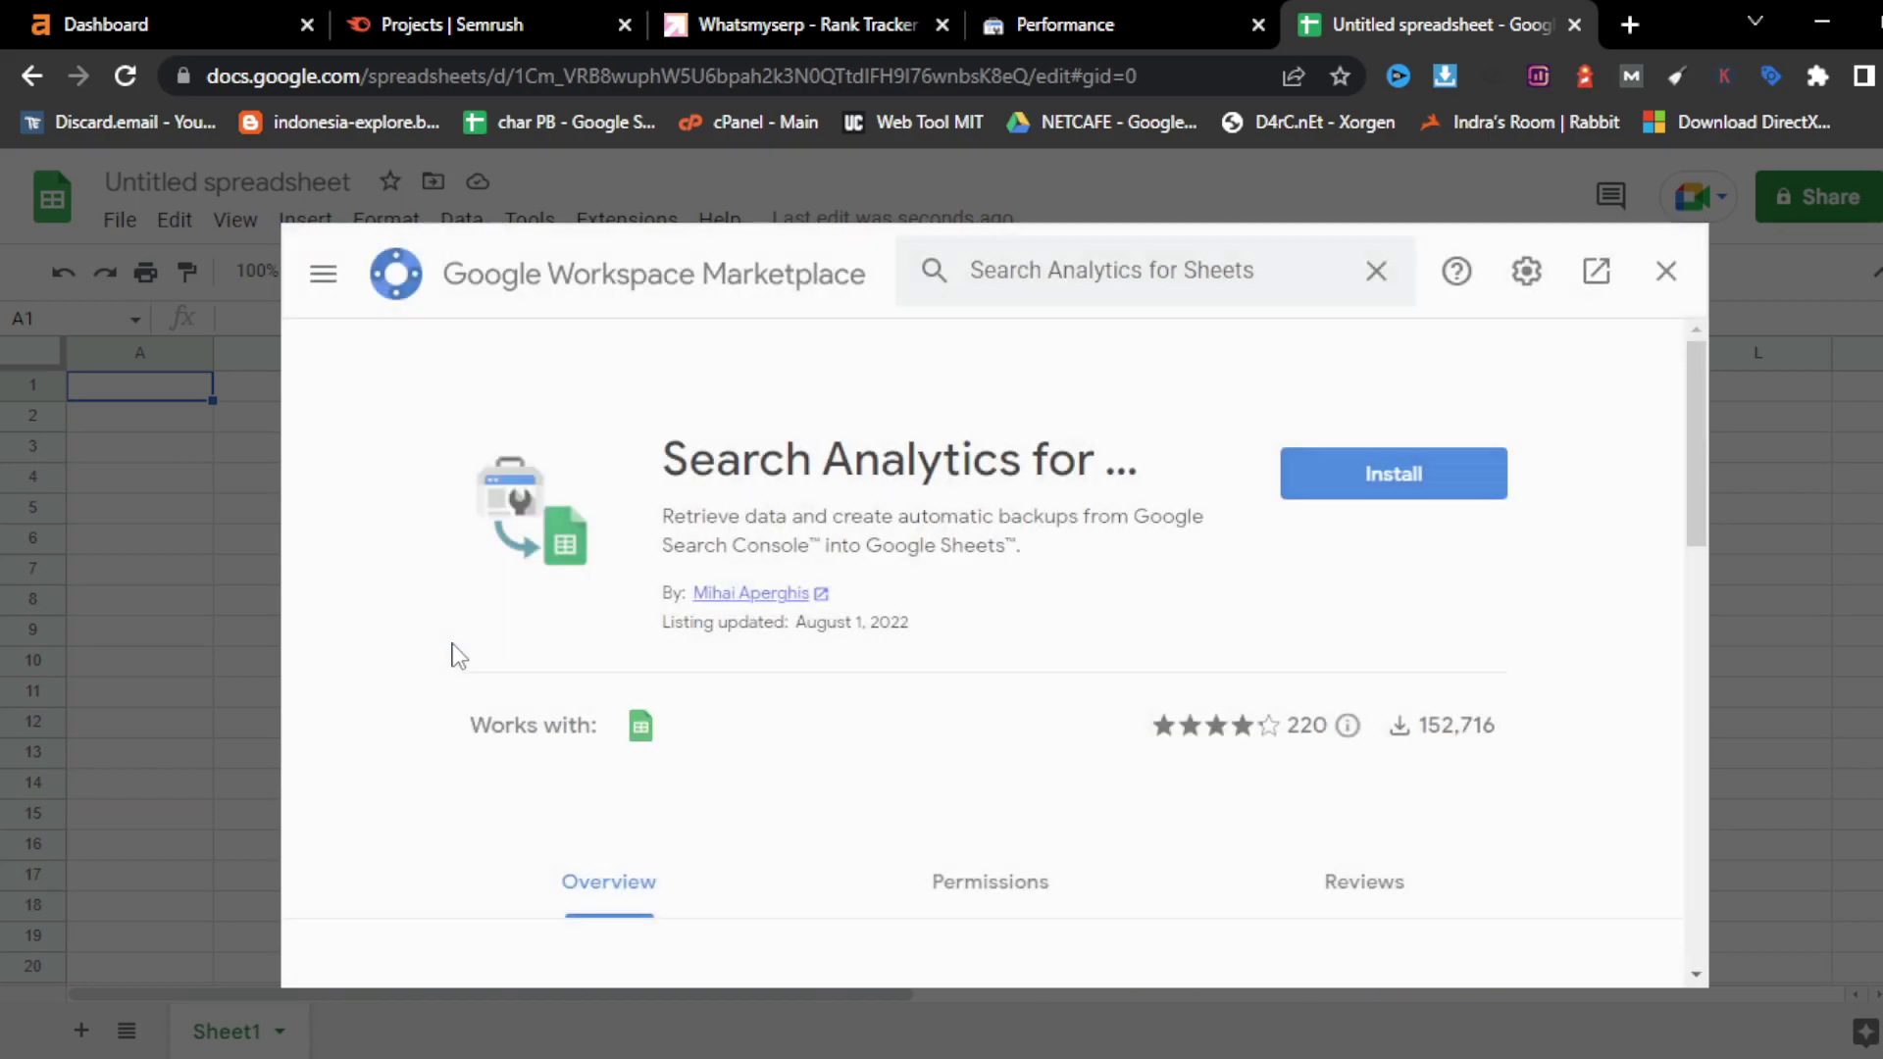
pyautogui.click(1375, 477)
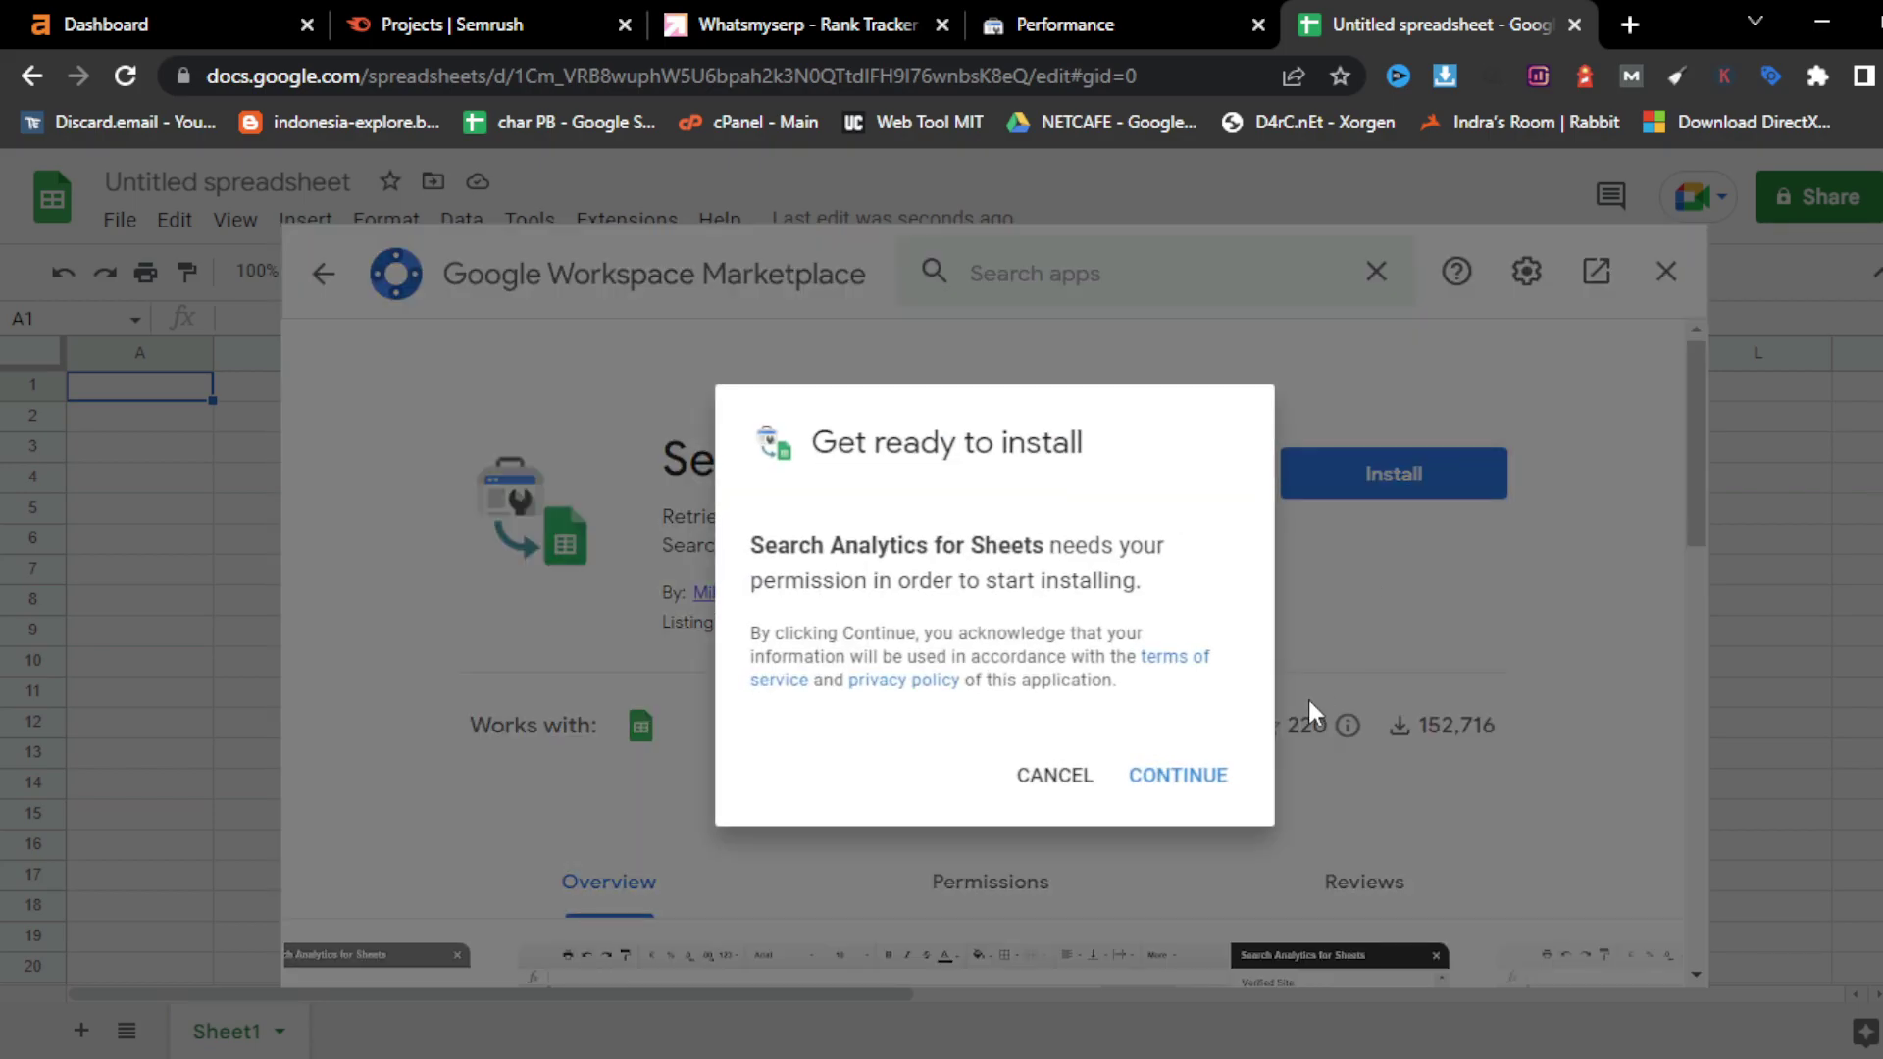
pyautogui.click(1195, 794)
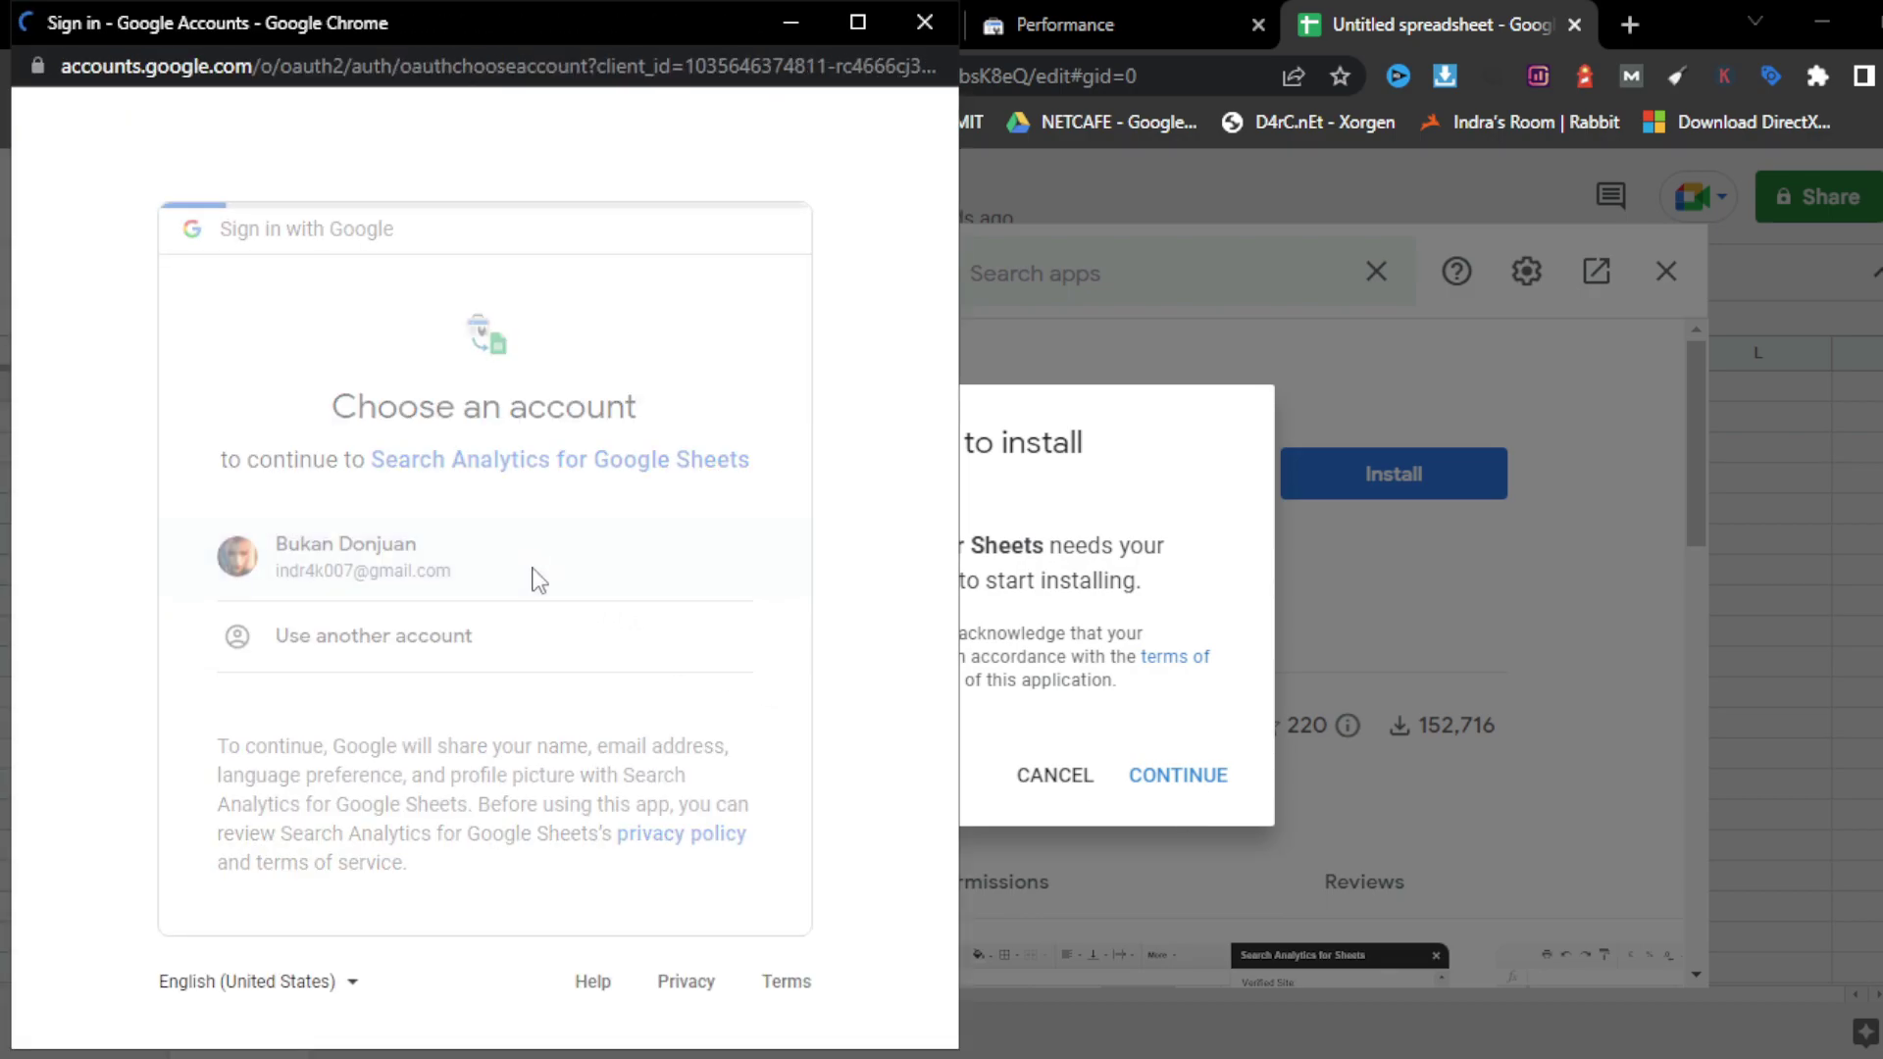
pyautogui.scroll(-4, 644, 662)
pyautogui.scroll(-3, 645, 662)
pyautogui.click(647, 835)
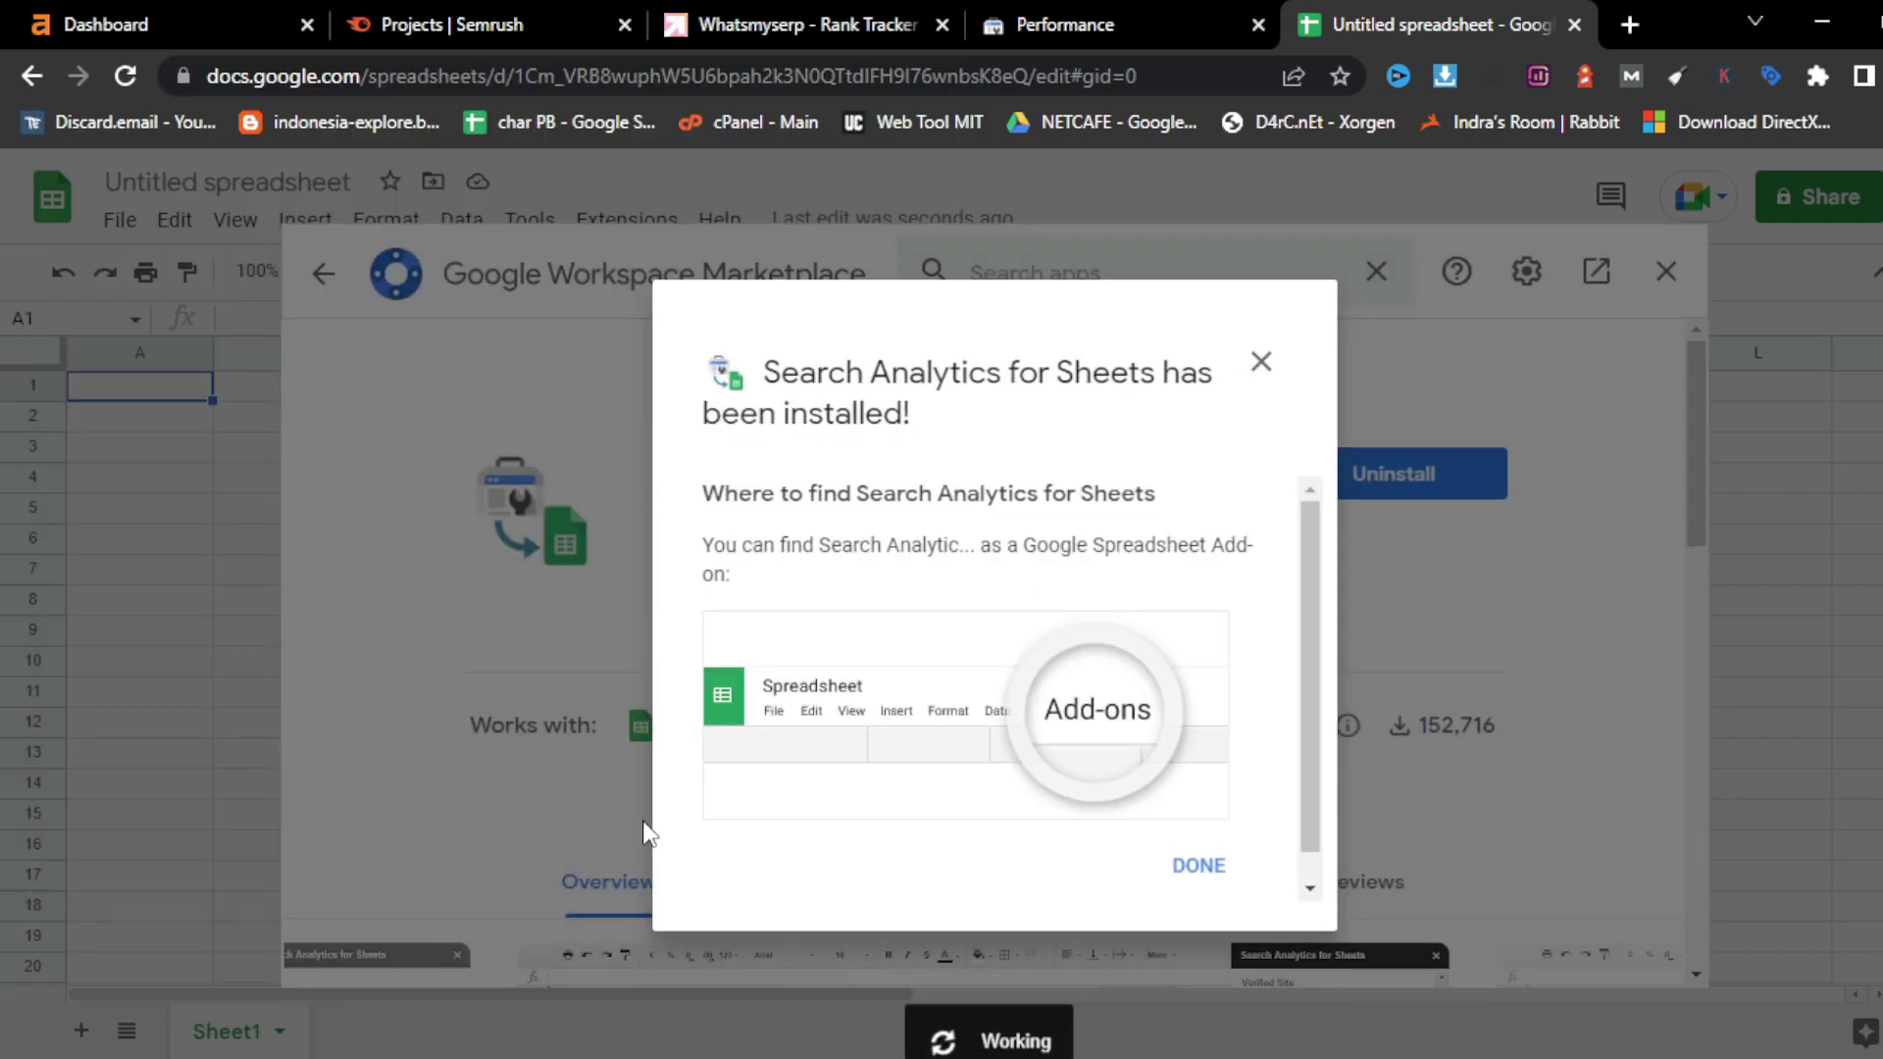
pyautogui.click(1192, 866)
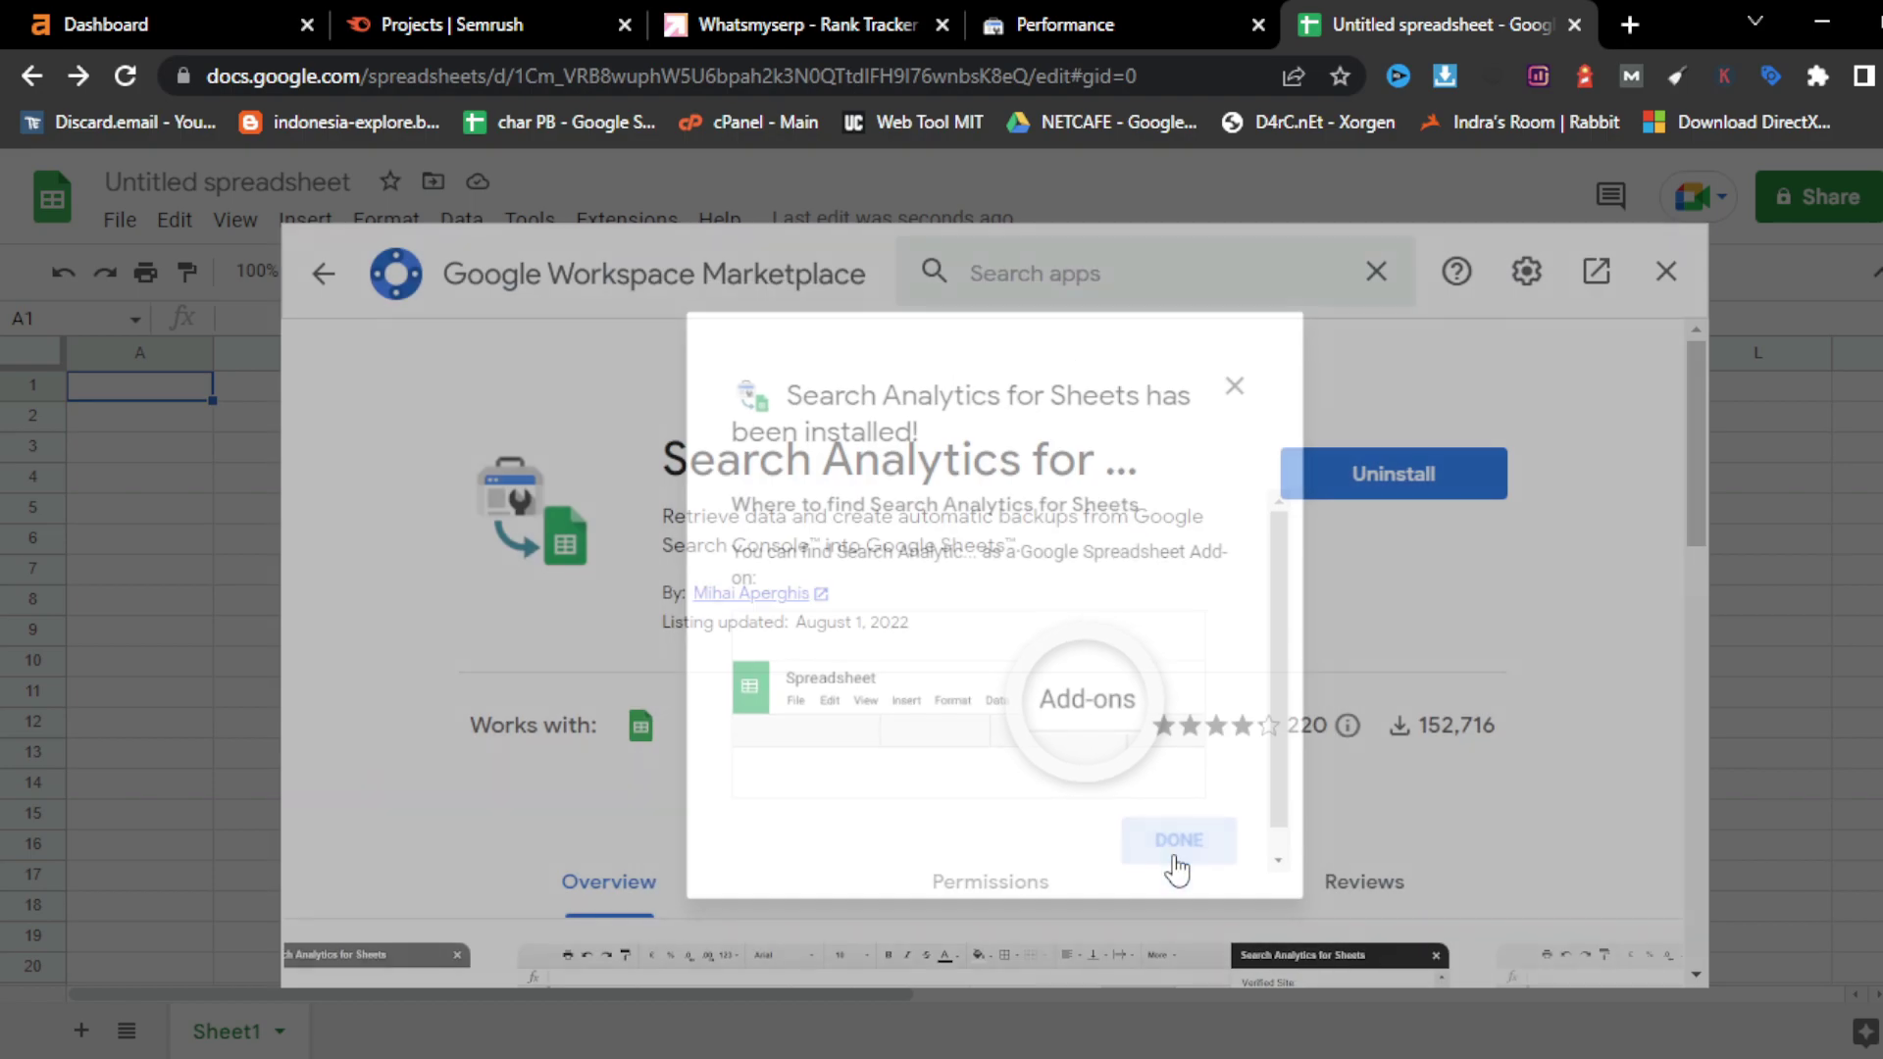
pyautogui.scroll(-10, 1424, 775)
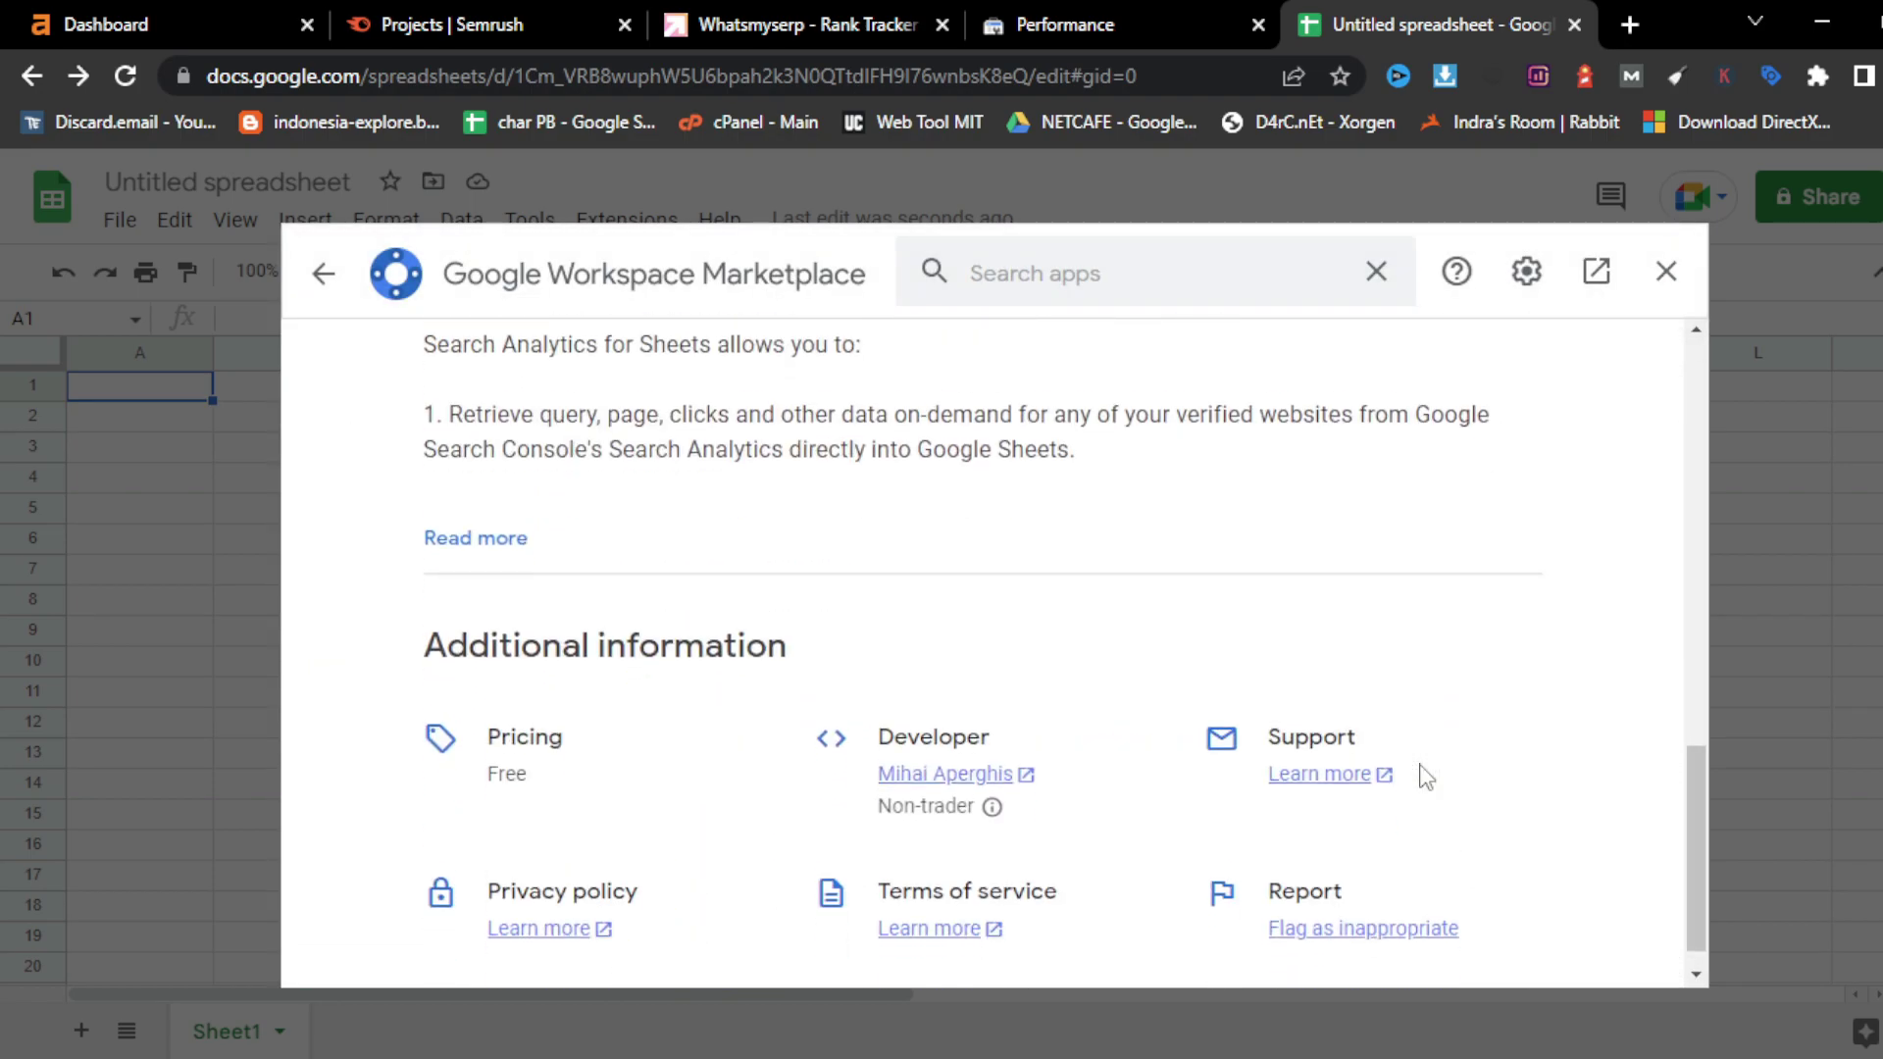
pyautogui.click(1667, 299)
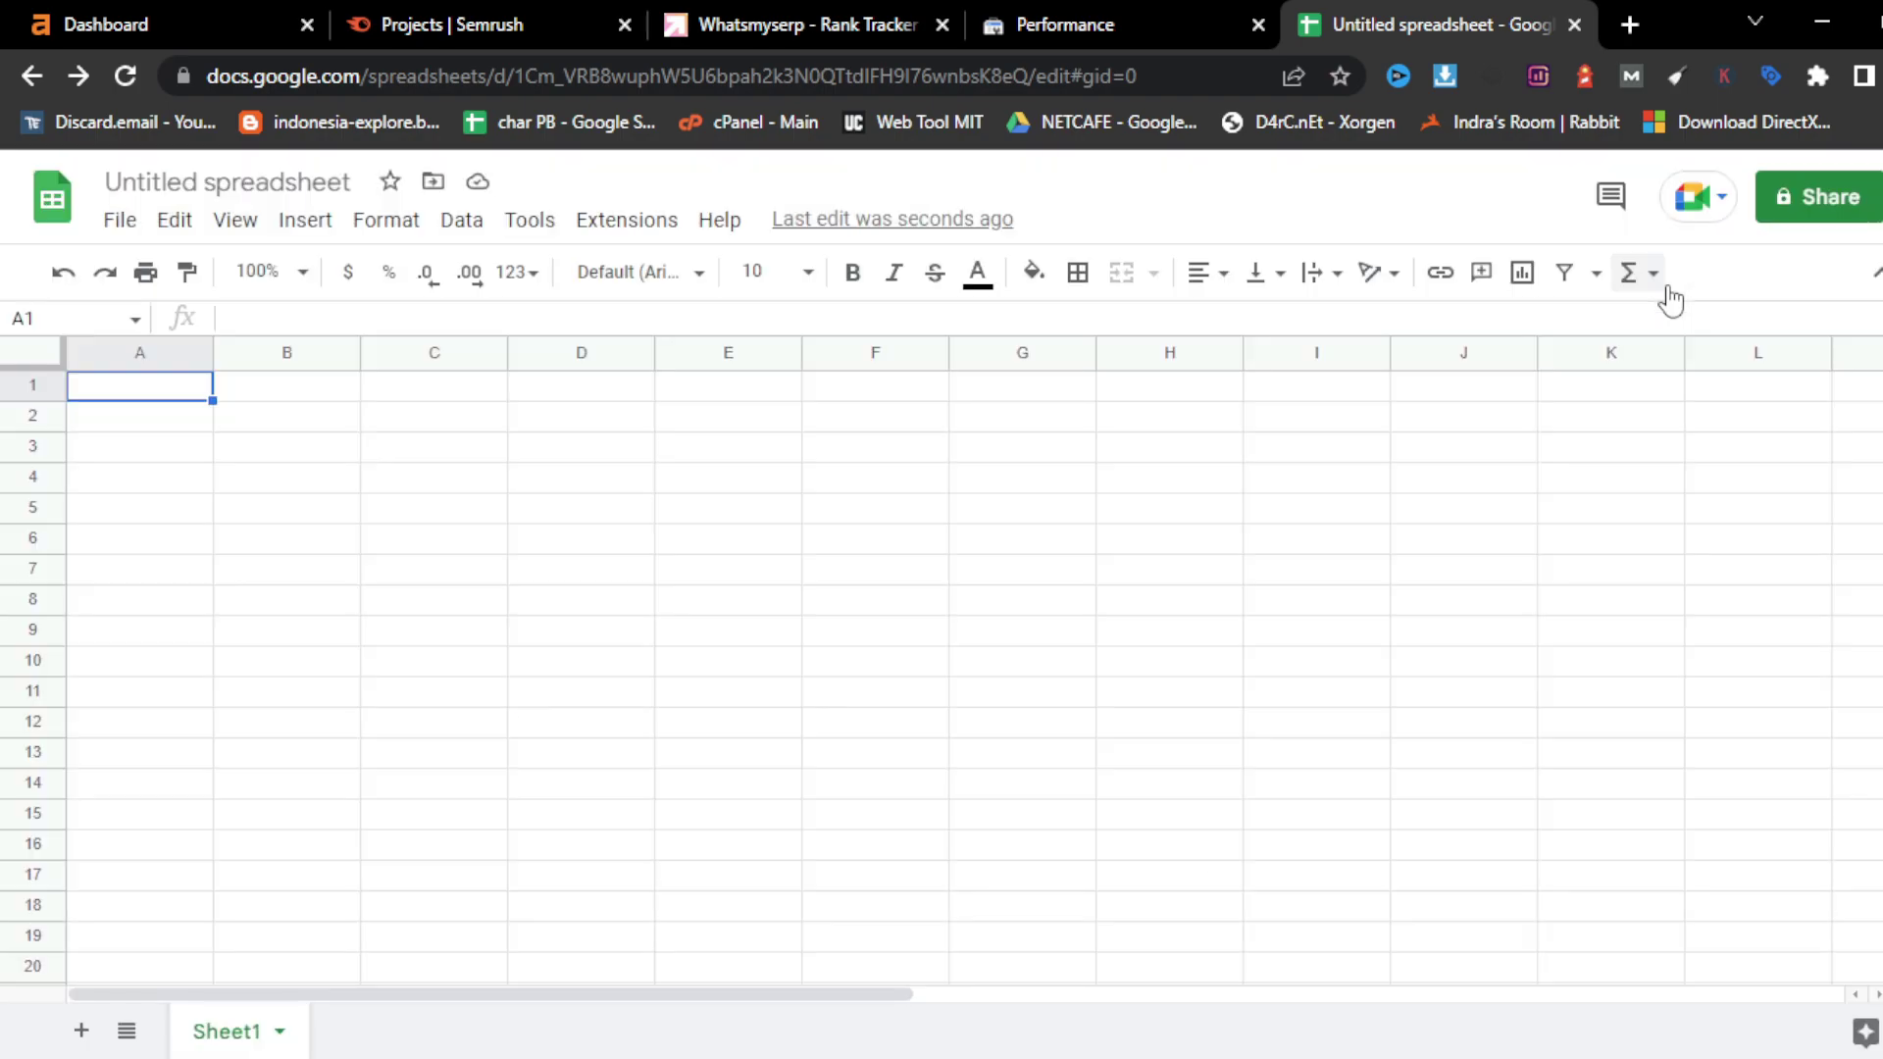
# - Reload the spreadsheet and open the Search Analytics for Sheets sidebar
pyautogui.click(122, 76)
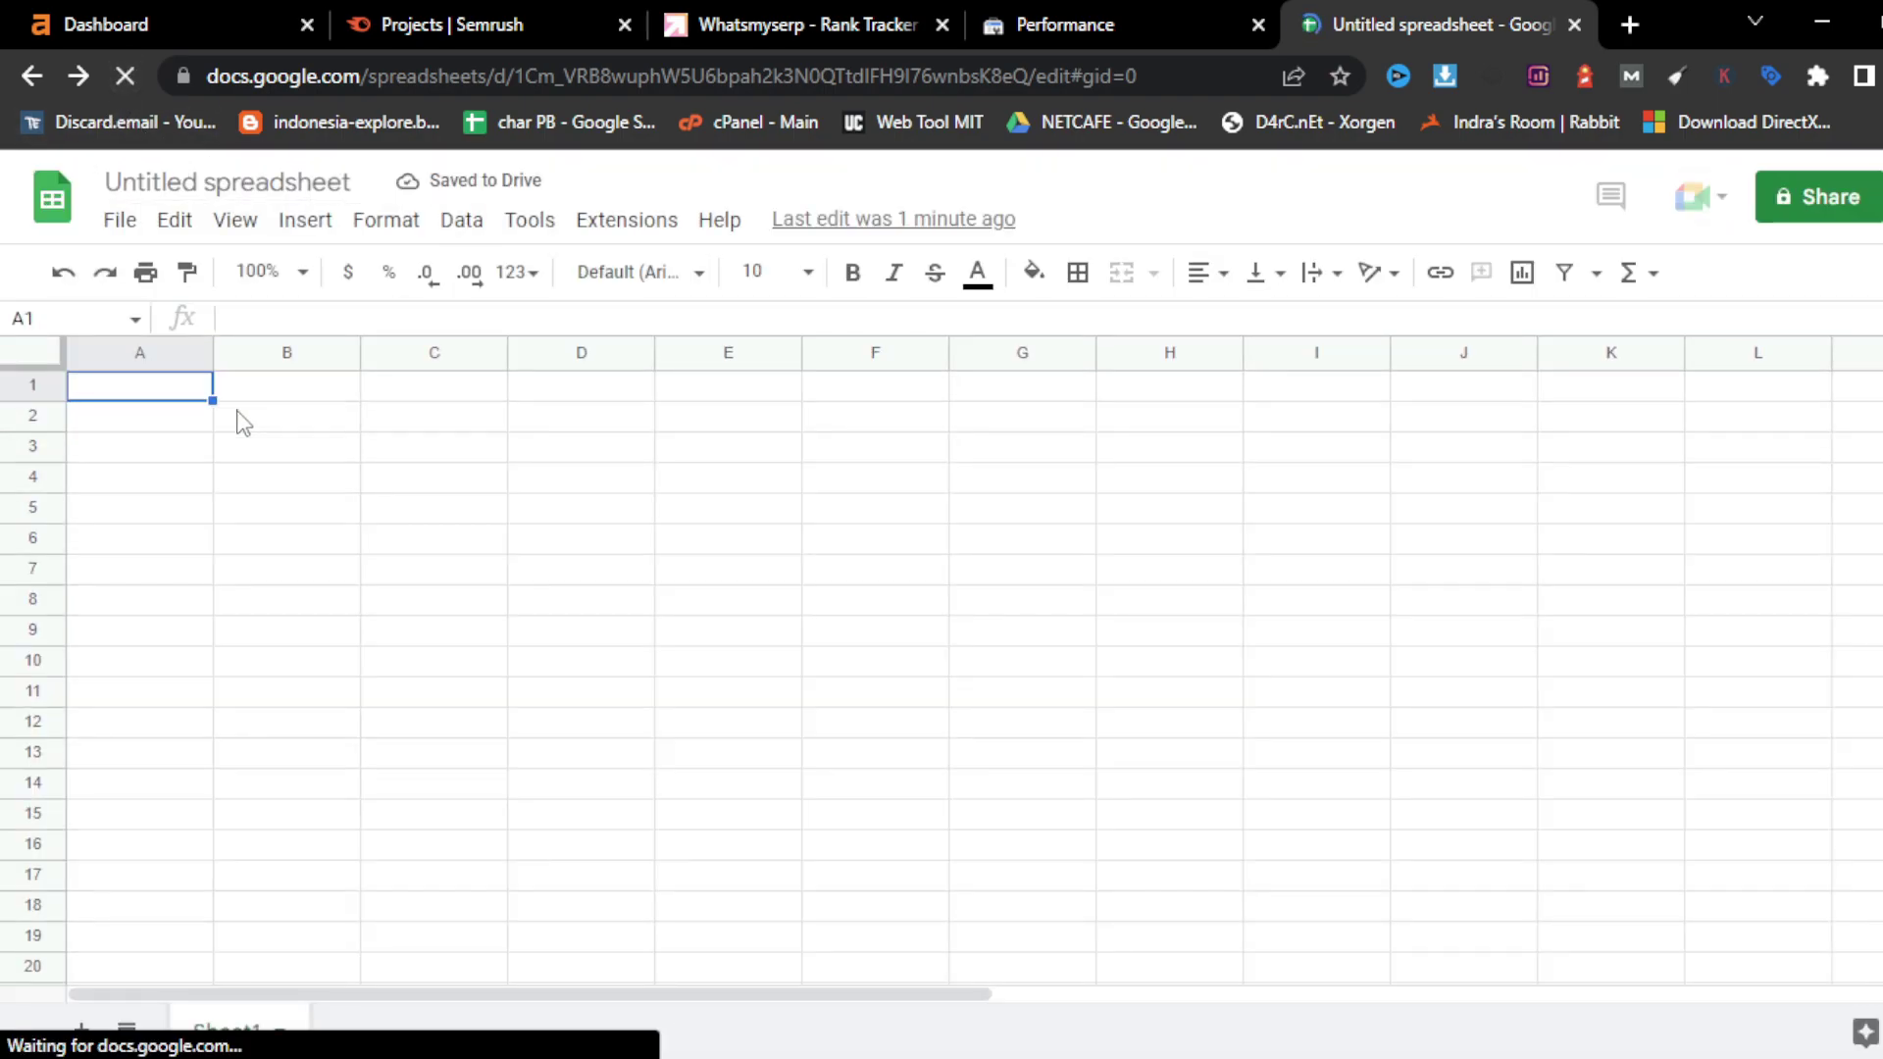
pyautogui.click(657, 235)
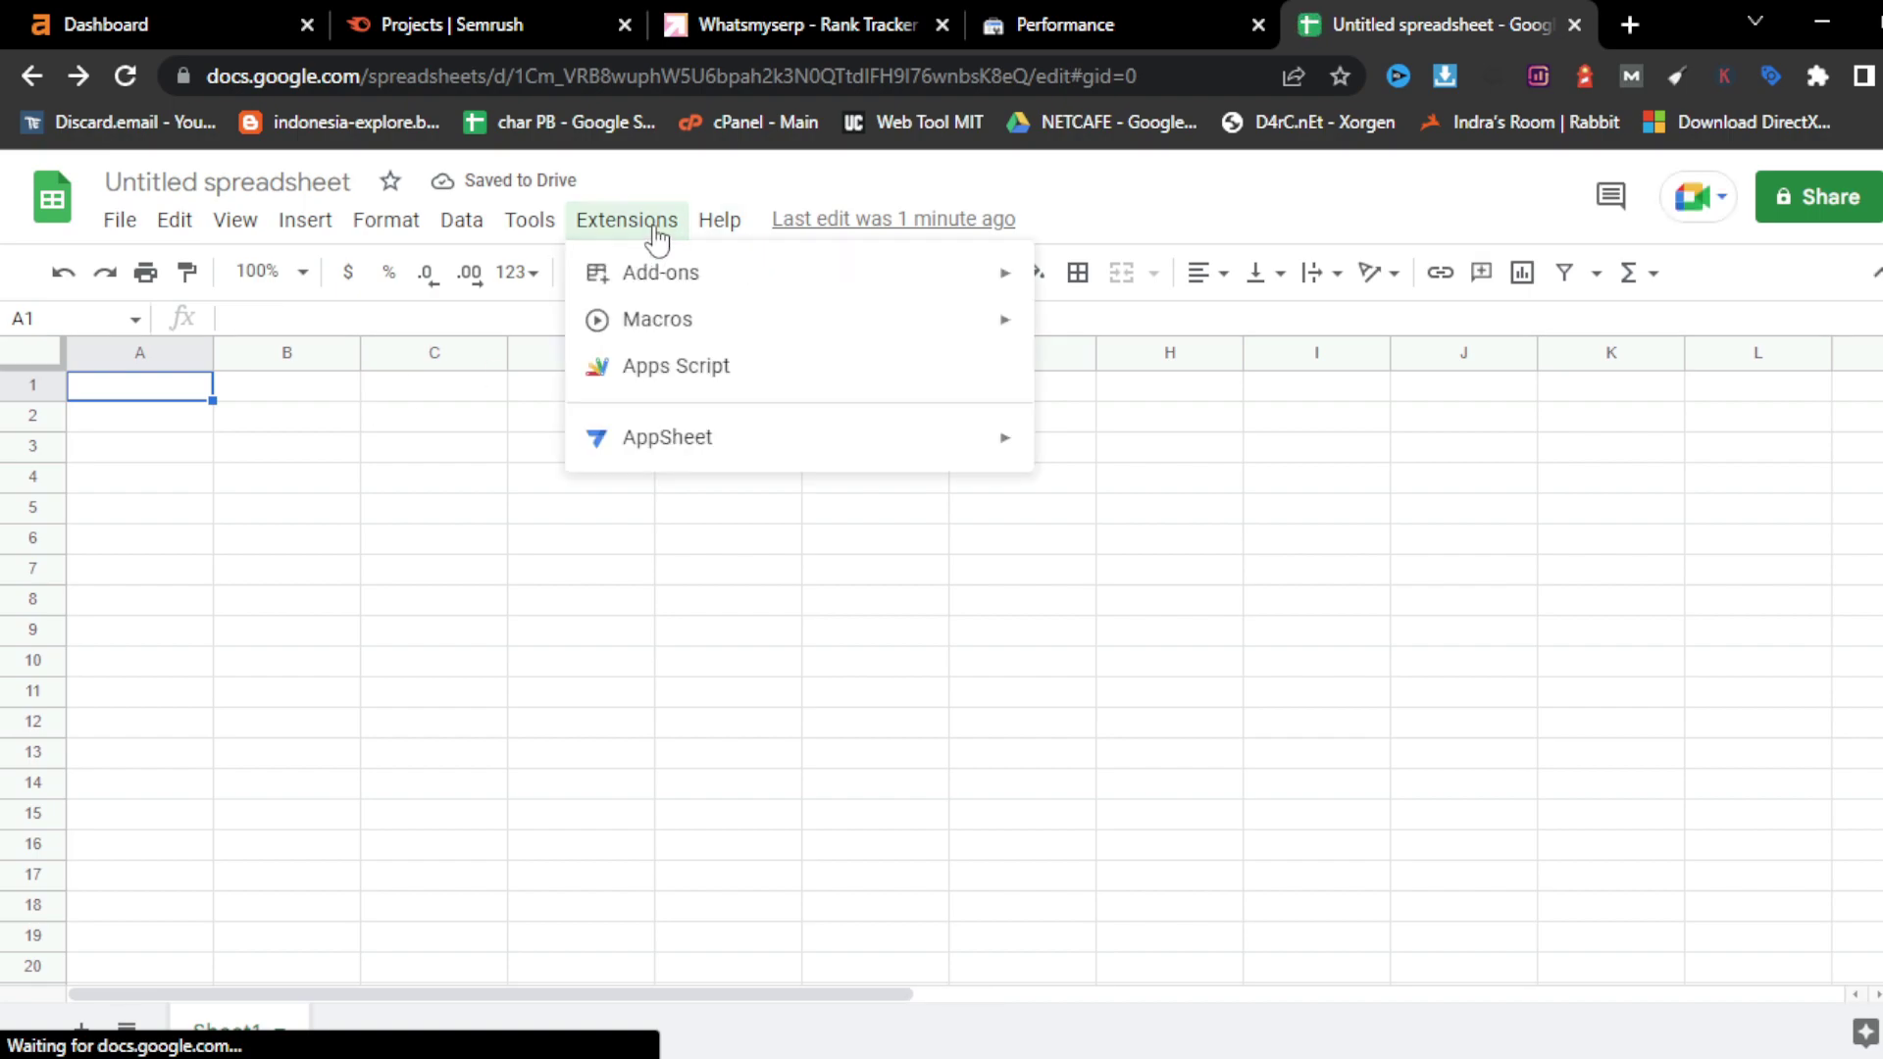
pyautogui.moveTo(655, 284)
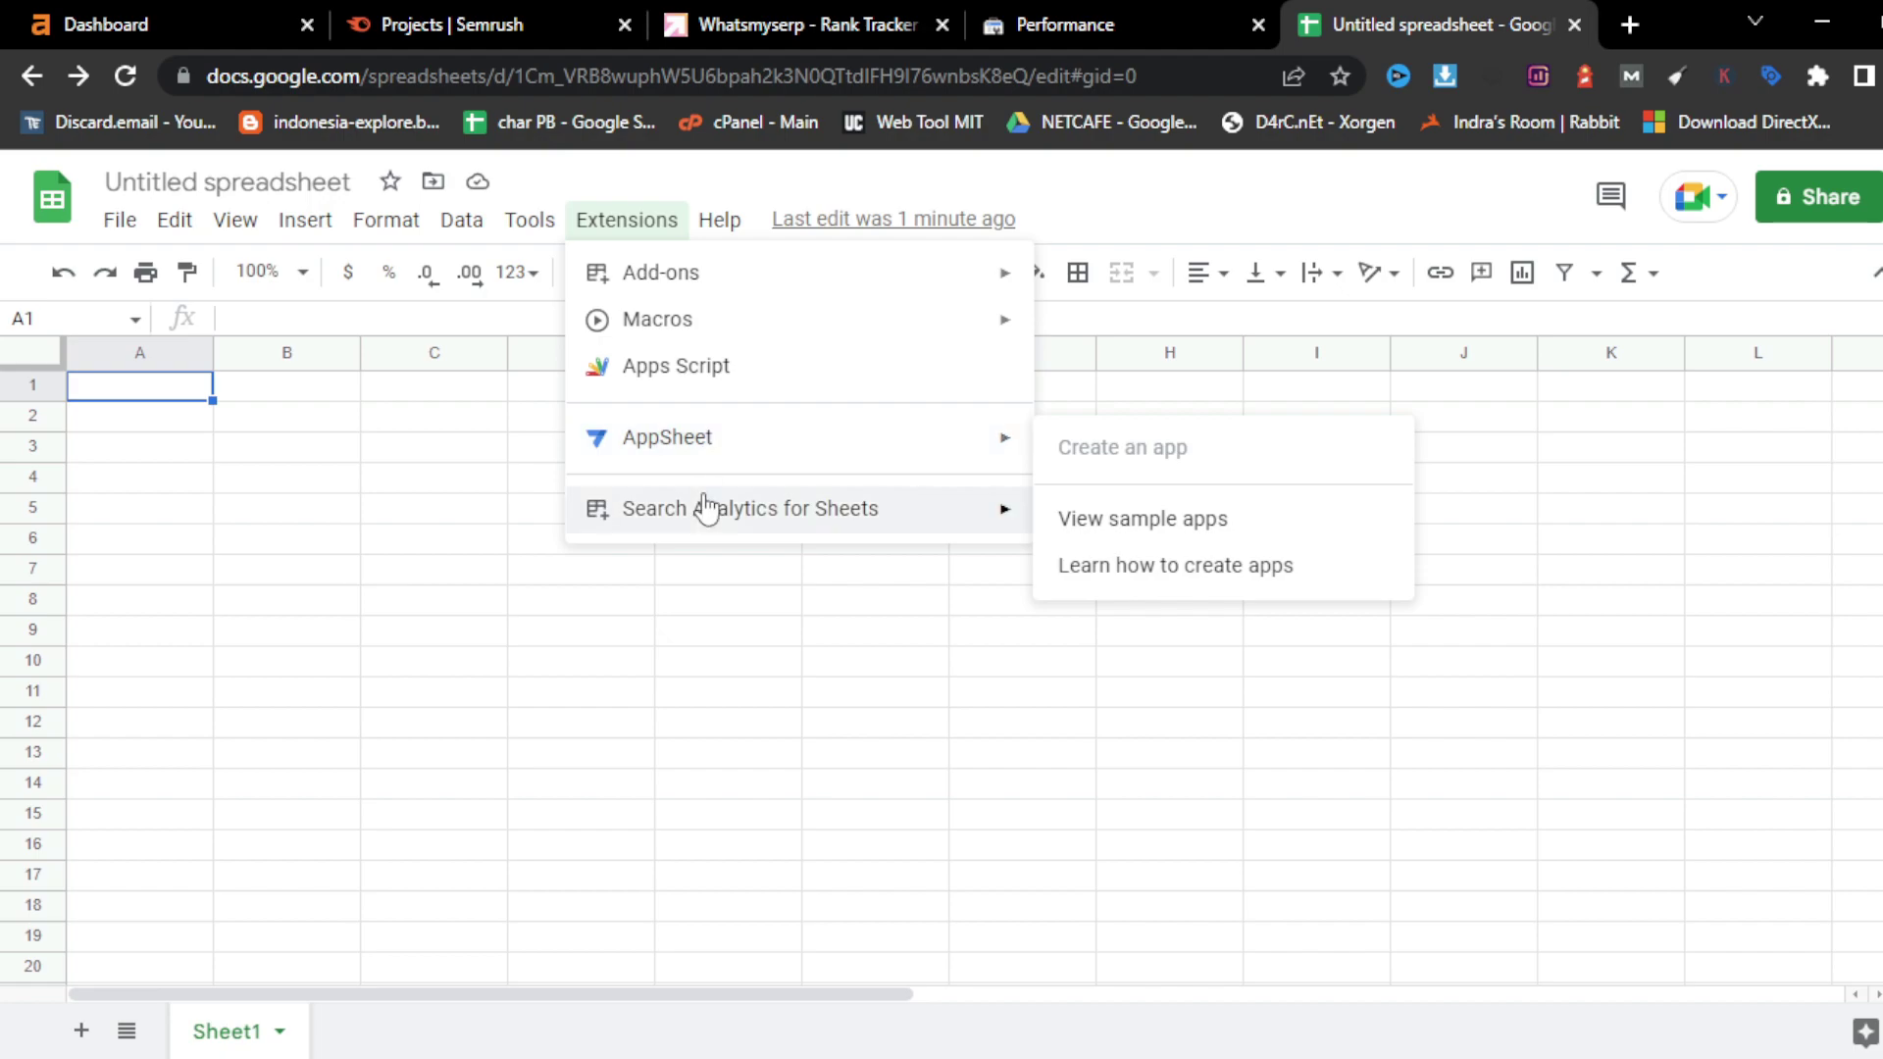
pyautogui.moveTo(706, 525)
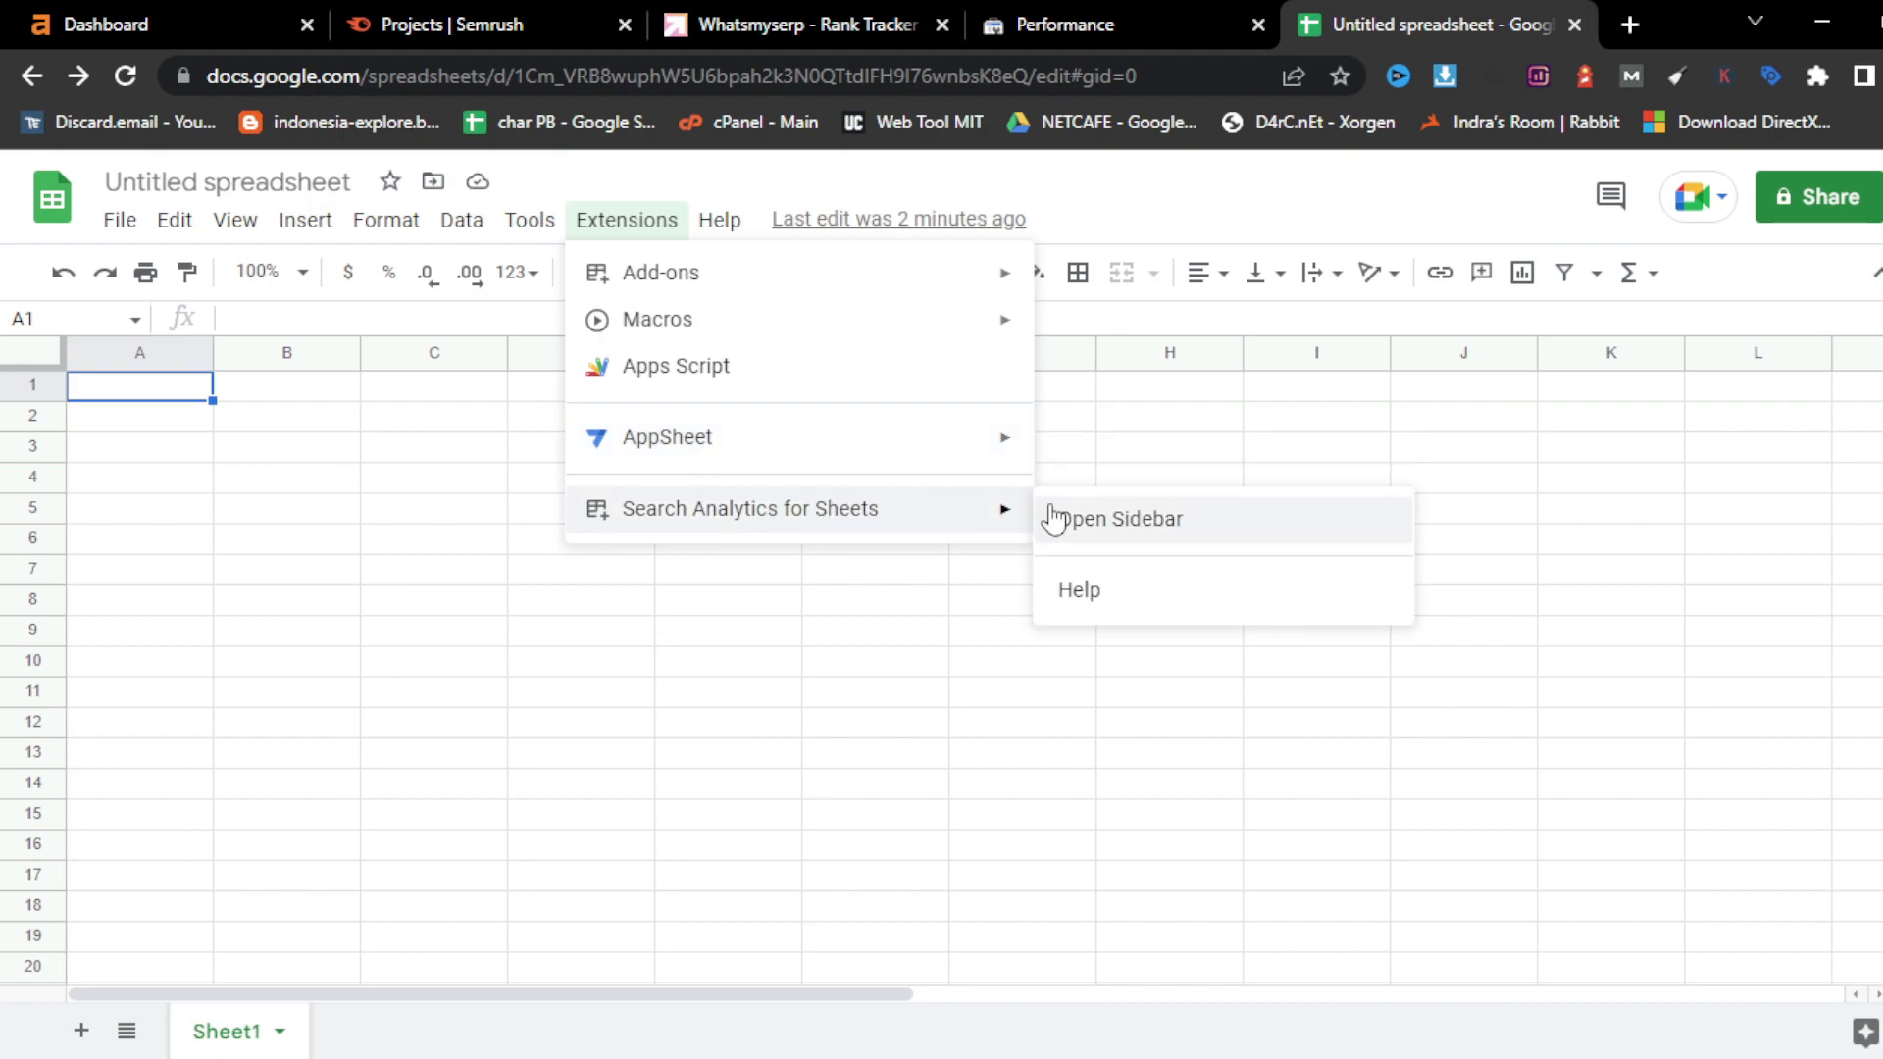
pyautogui.click(1106, 535)
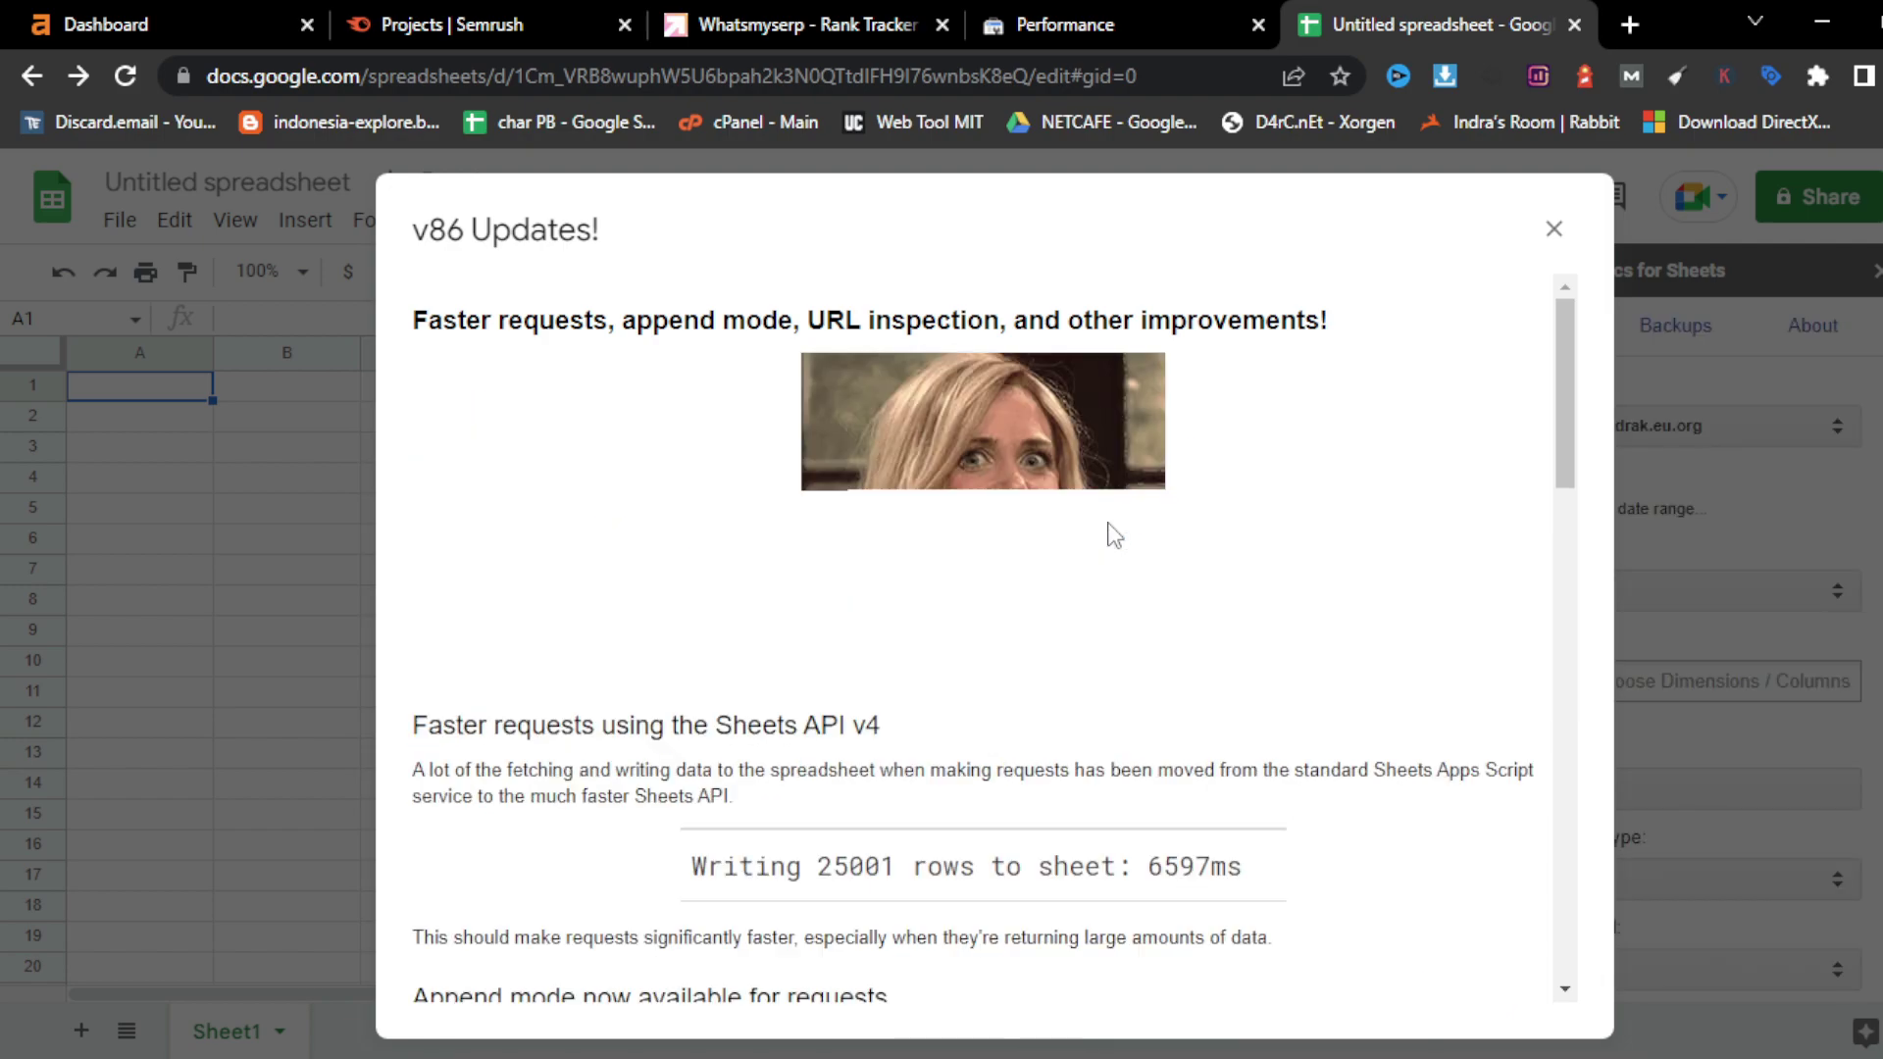
# - Read through the add-on's v86 update notes and dismiss them
pyautogui.scroll(-7, 996, 504)
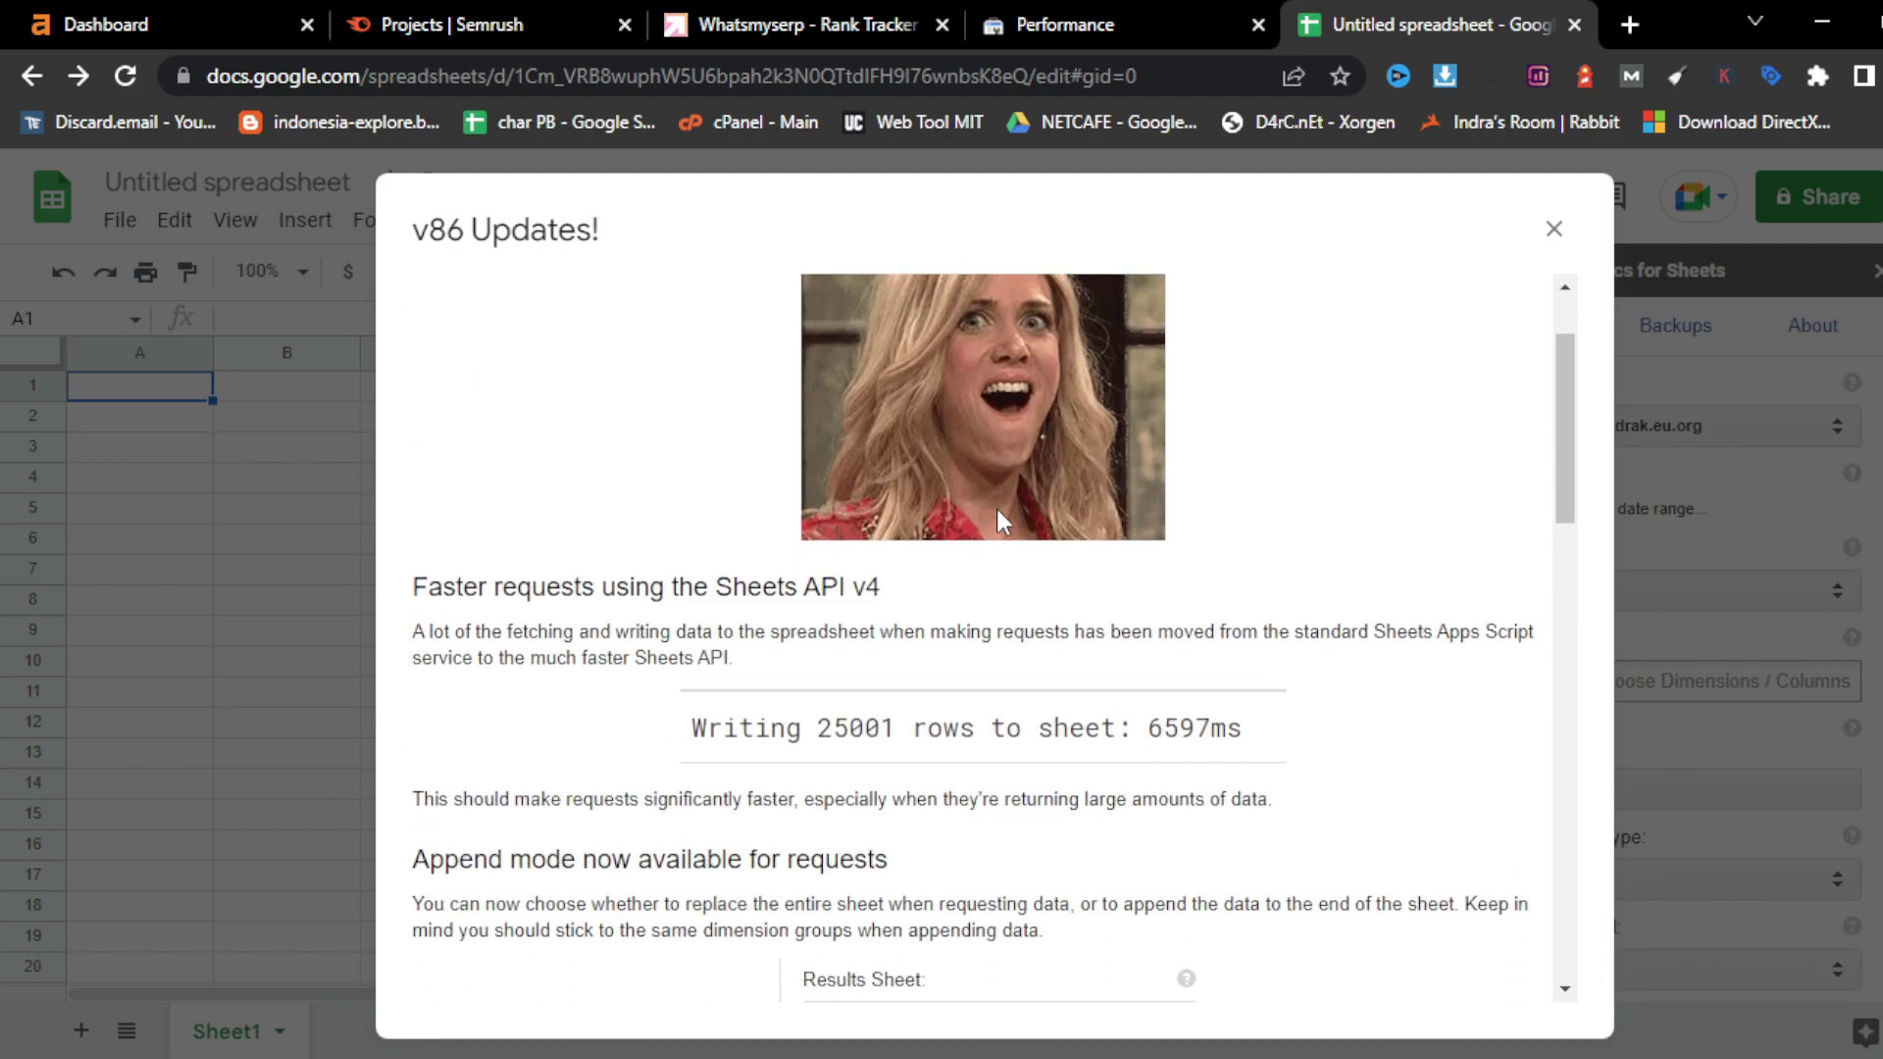
pyautogui.scroll(-11, 1003, 519)
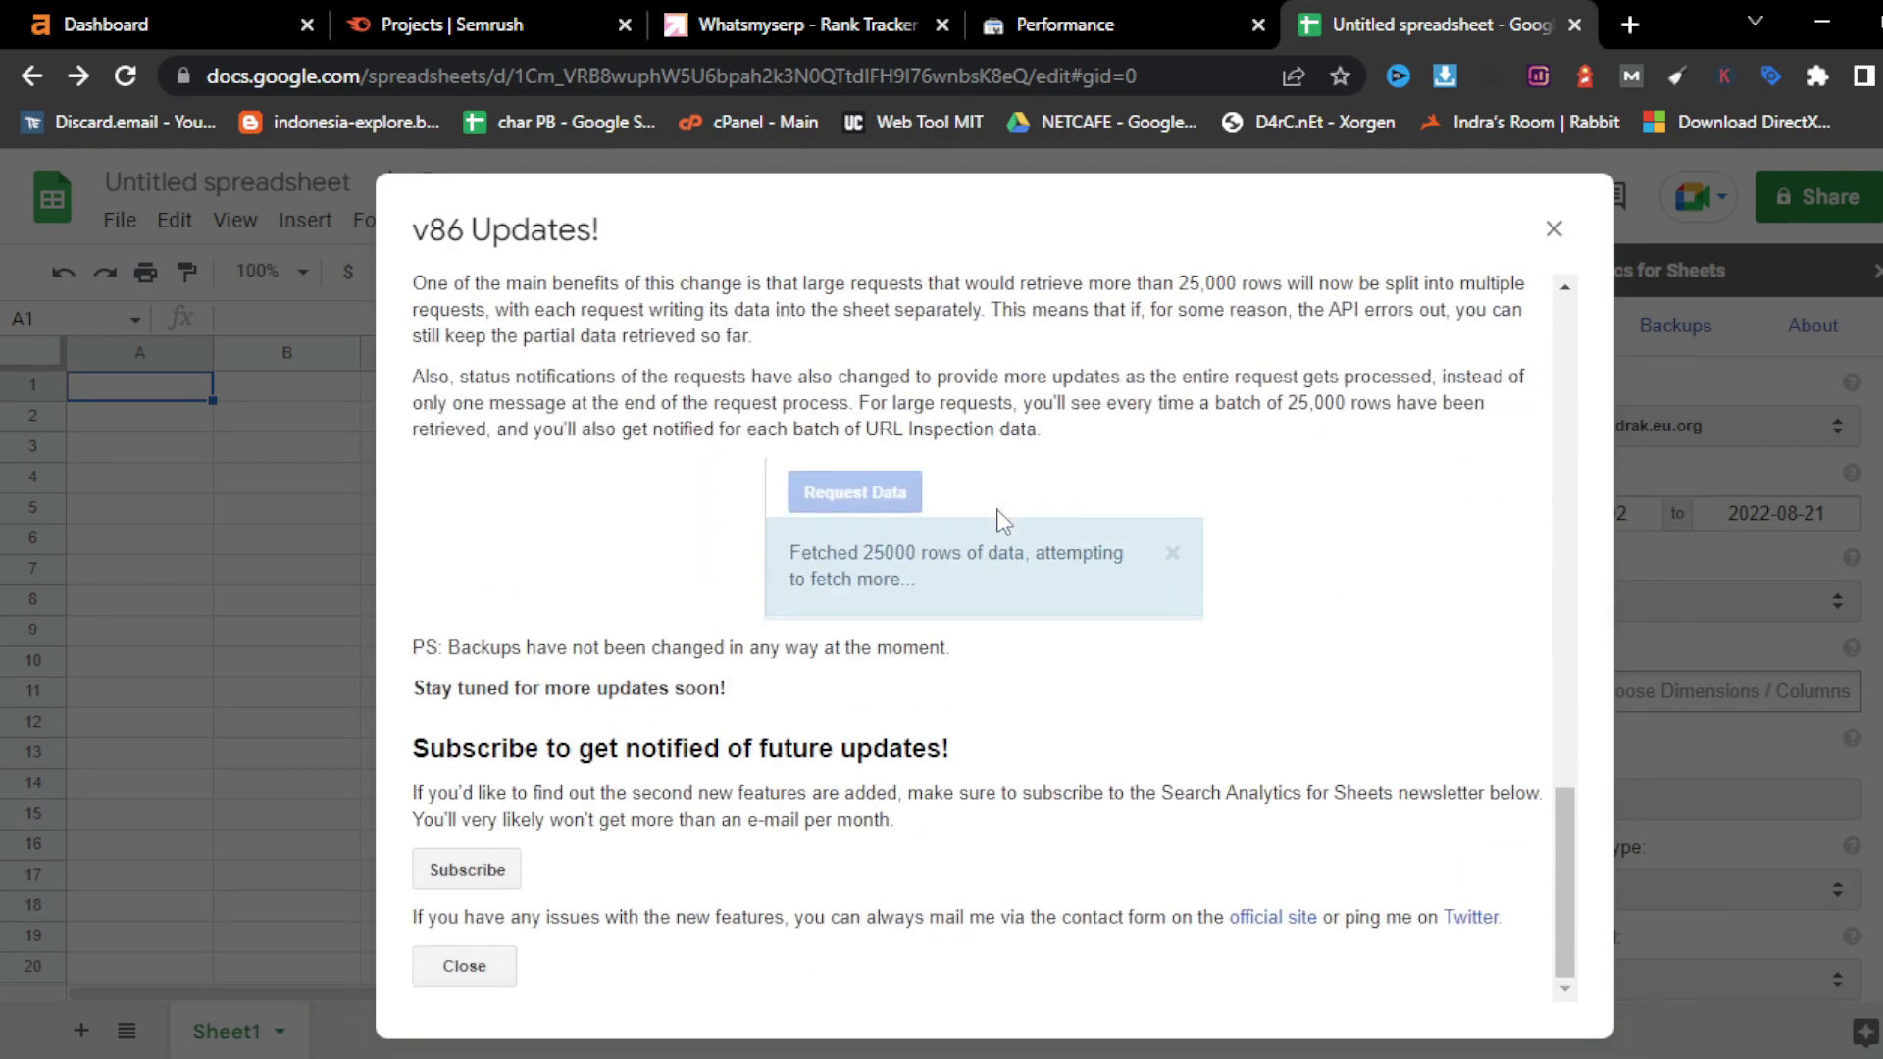
pyautogui.scroll(18, 1002, 520)
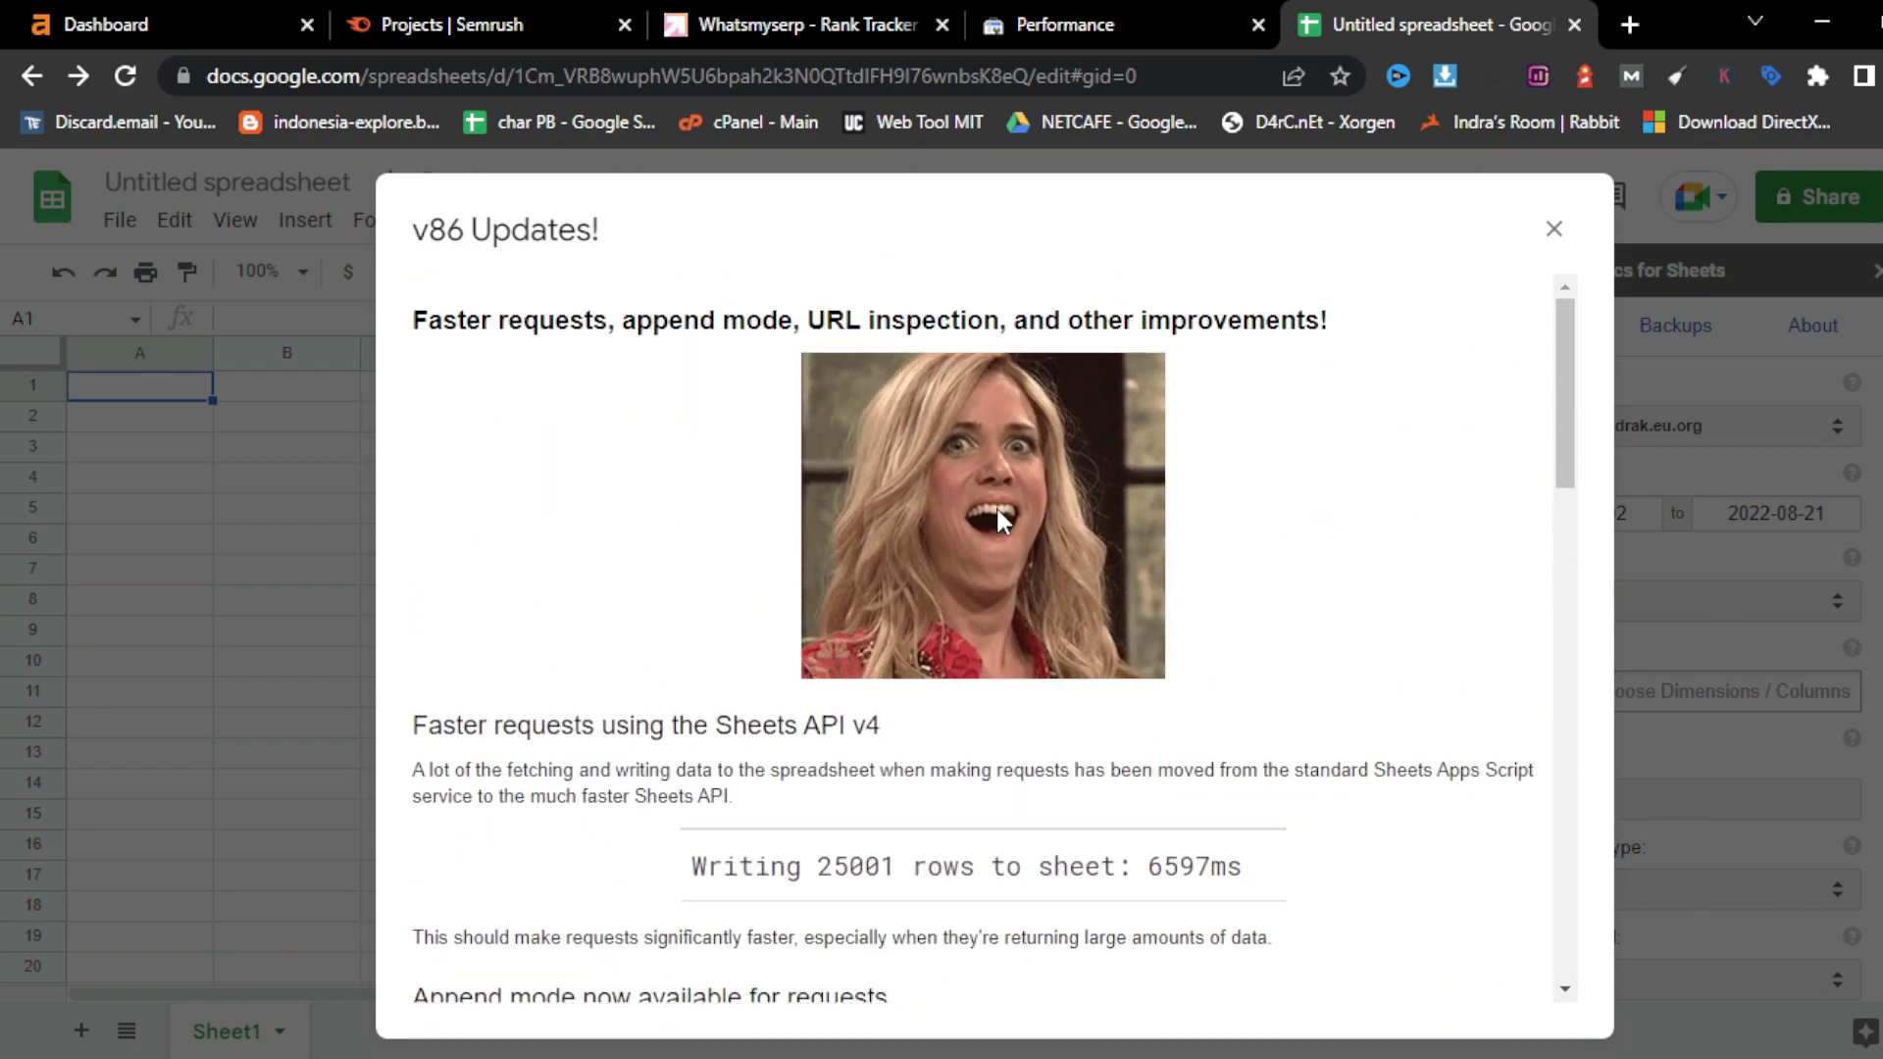
pyautogui.scroll(-5, 997, 509)
pyautogui.scroll(-7, 997, 509)
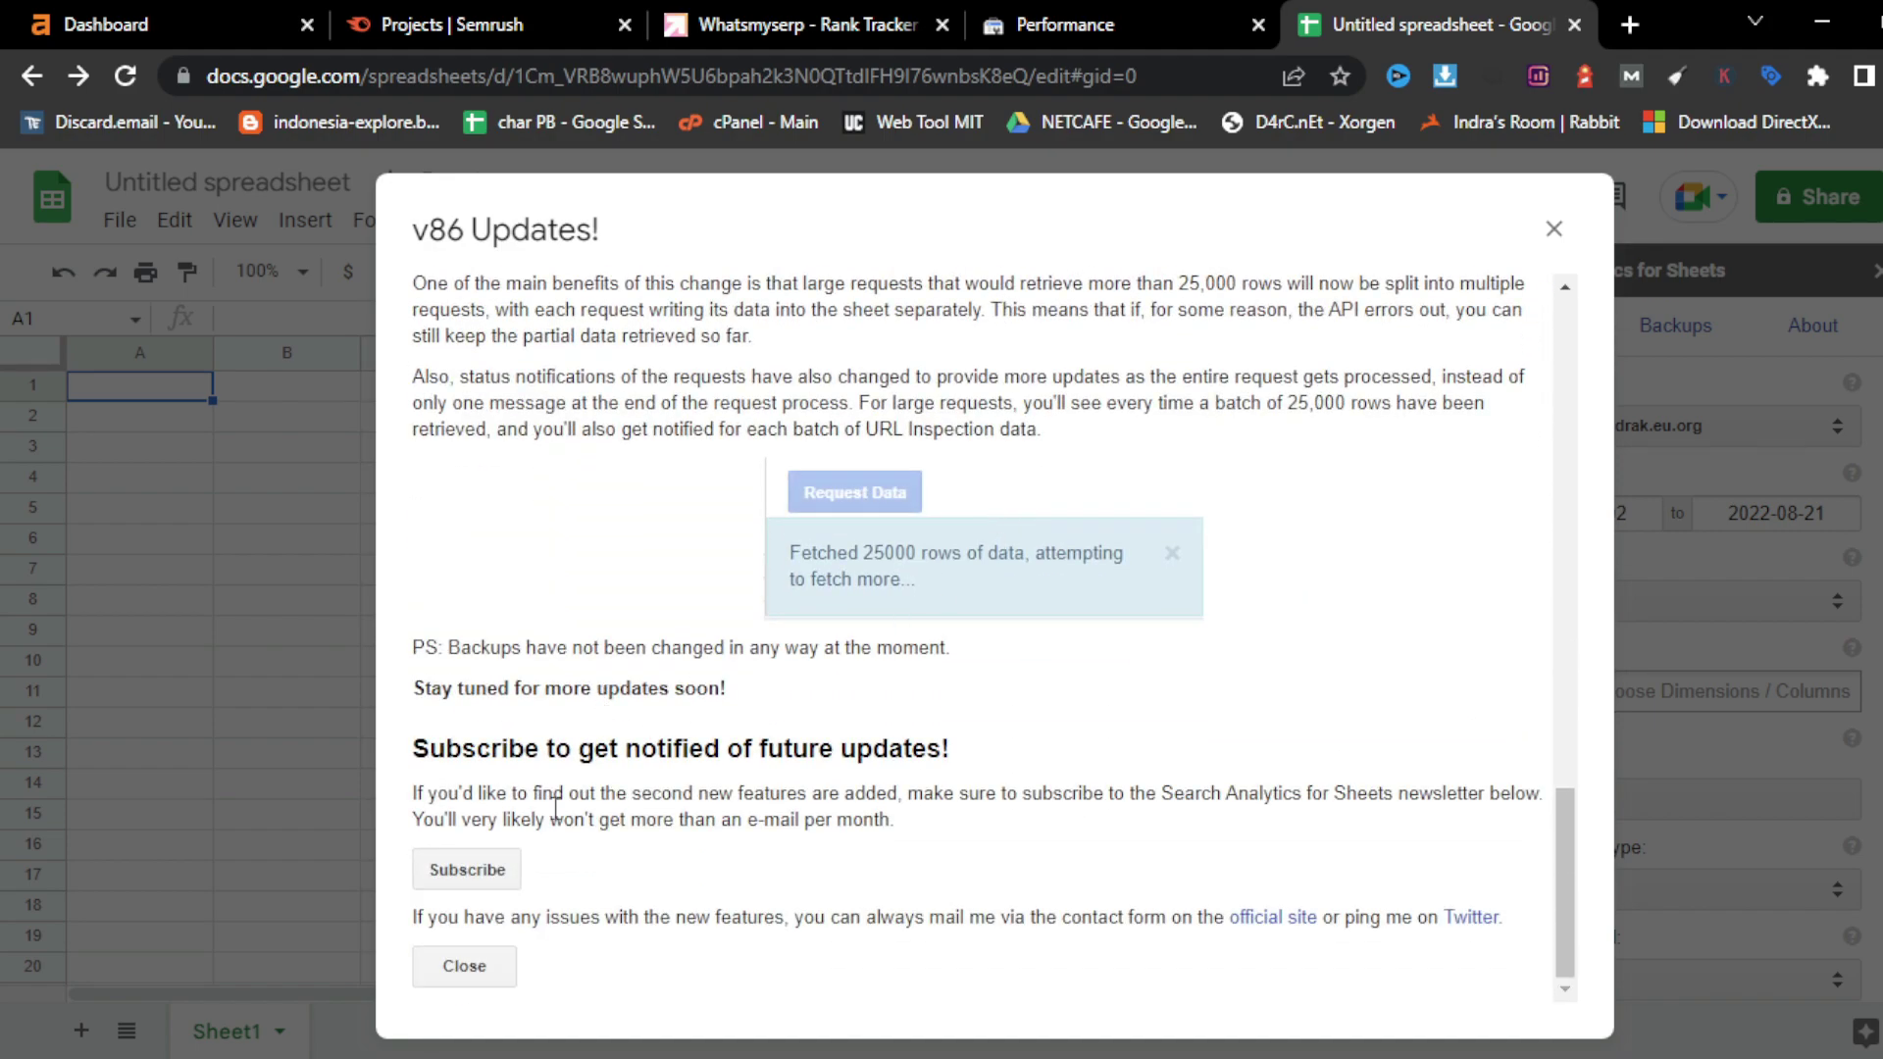
pyautogui.click(481, 969)
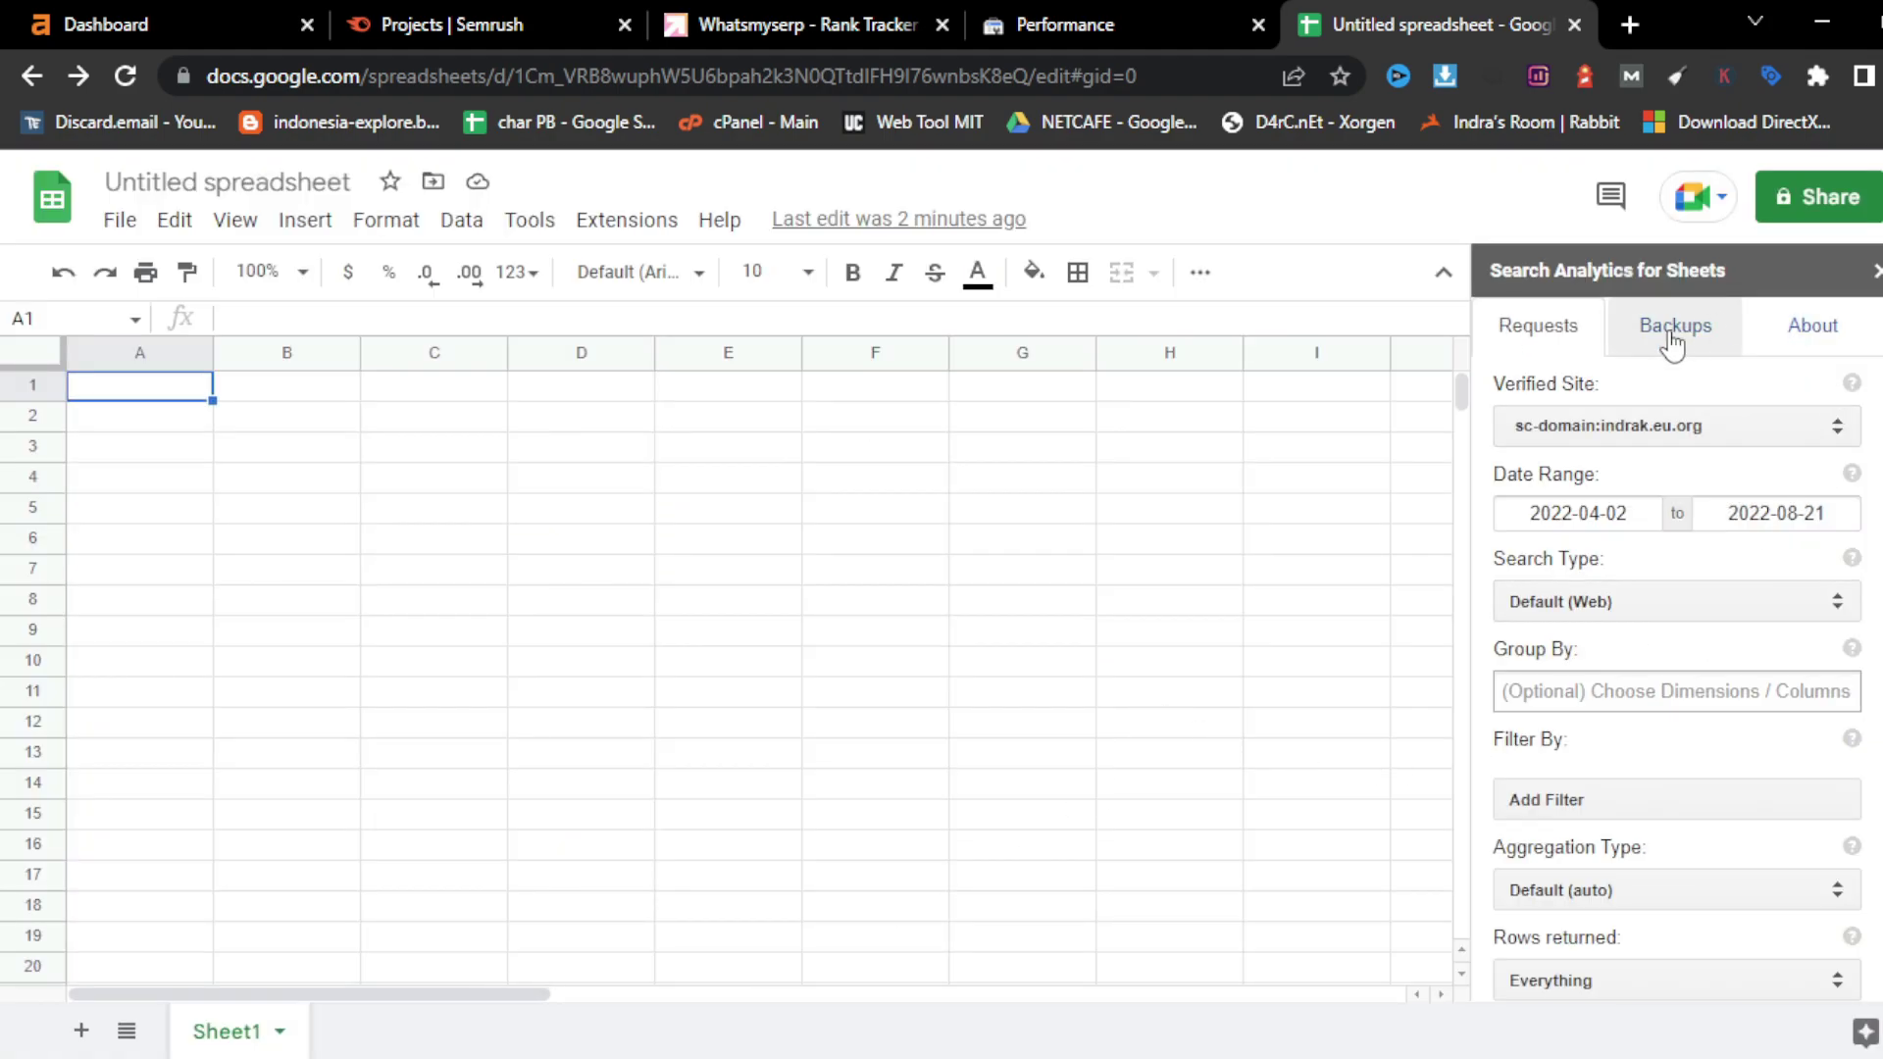
pyautogui.click(1734, 427)
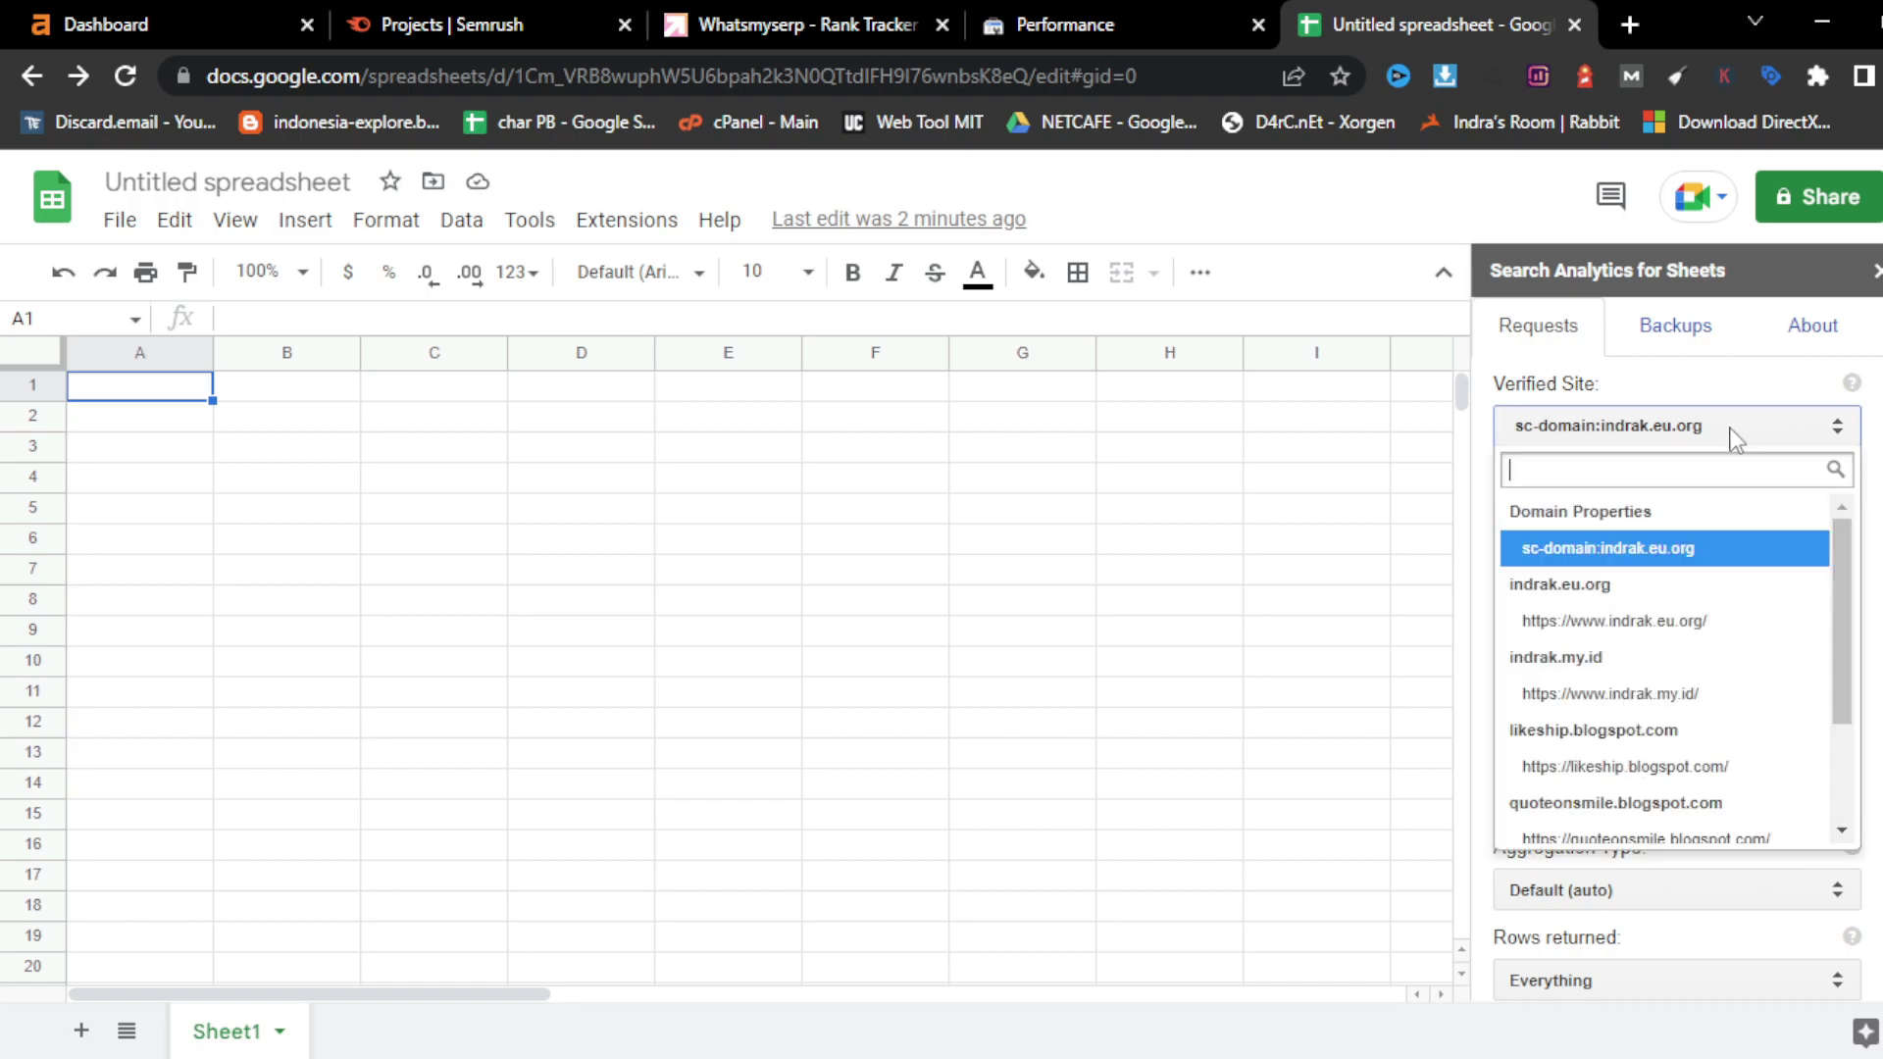
pyautogui.click(1615, 621)
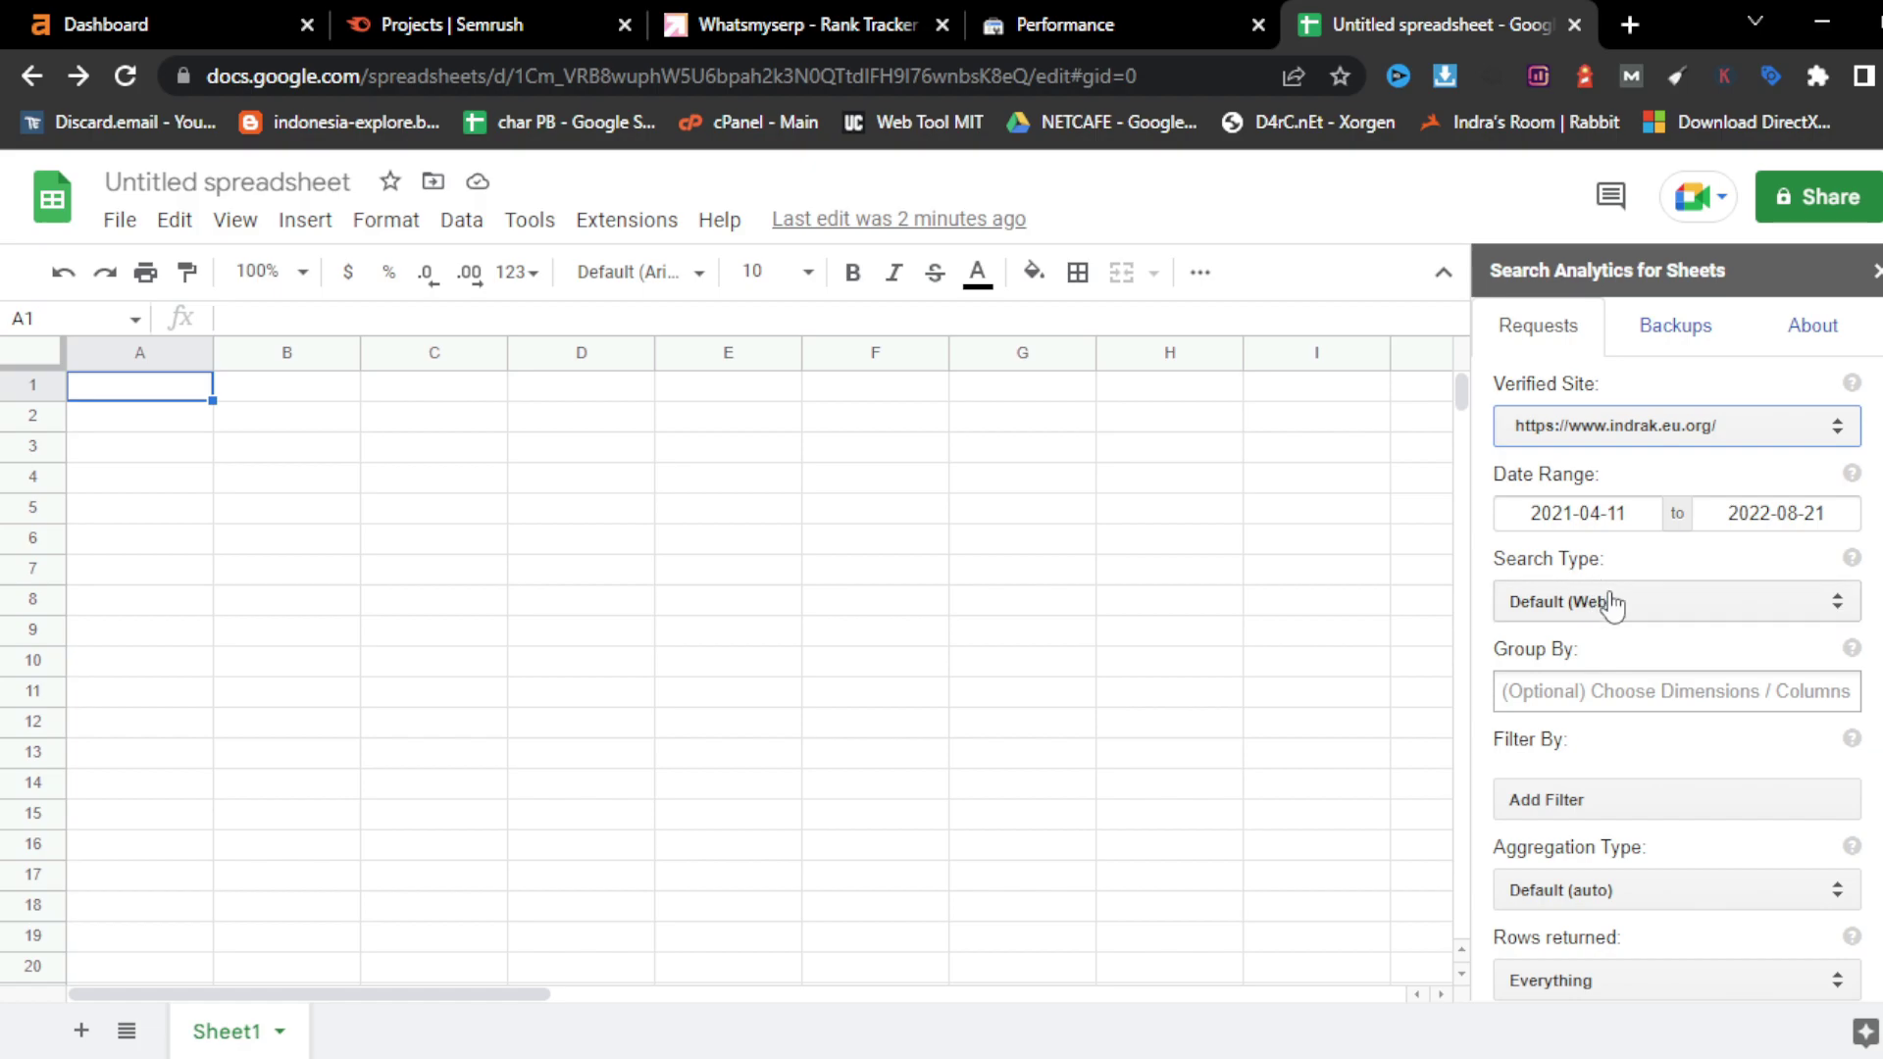
pyautogui.scroll(-3, 1660, 636)
pyautogui.scroll(2, 1658, 635)
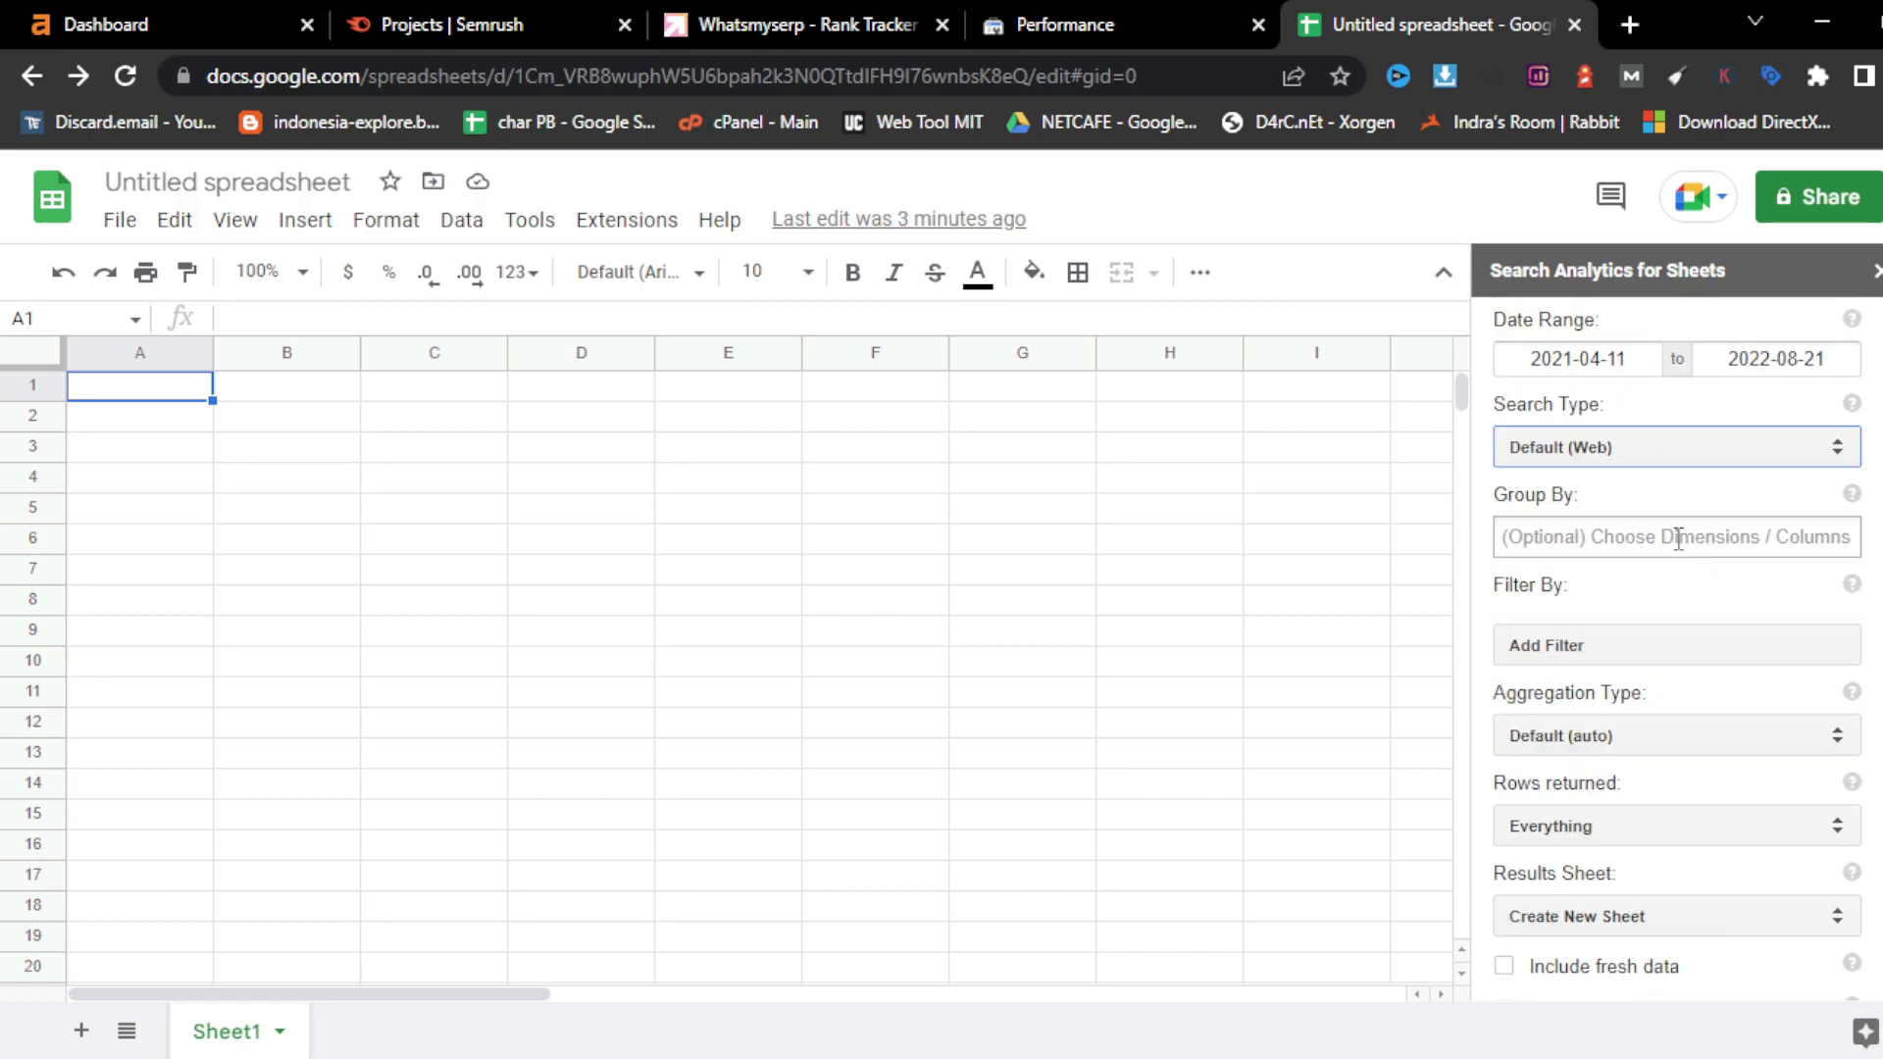
pyautogui.click(1685, 531)
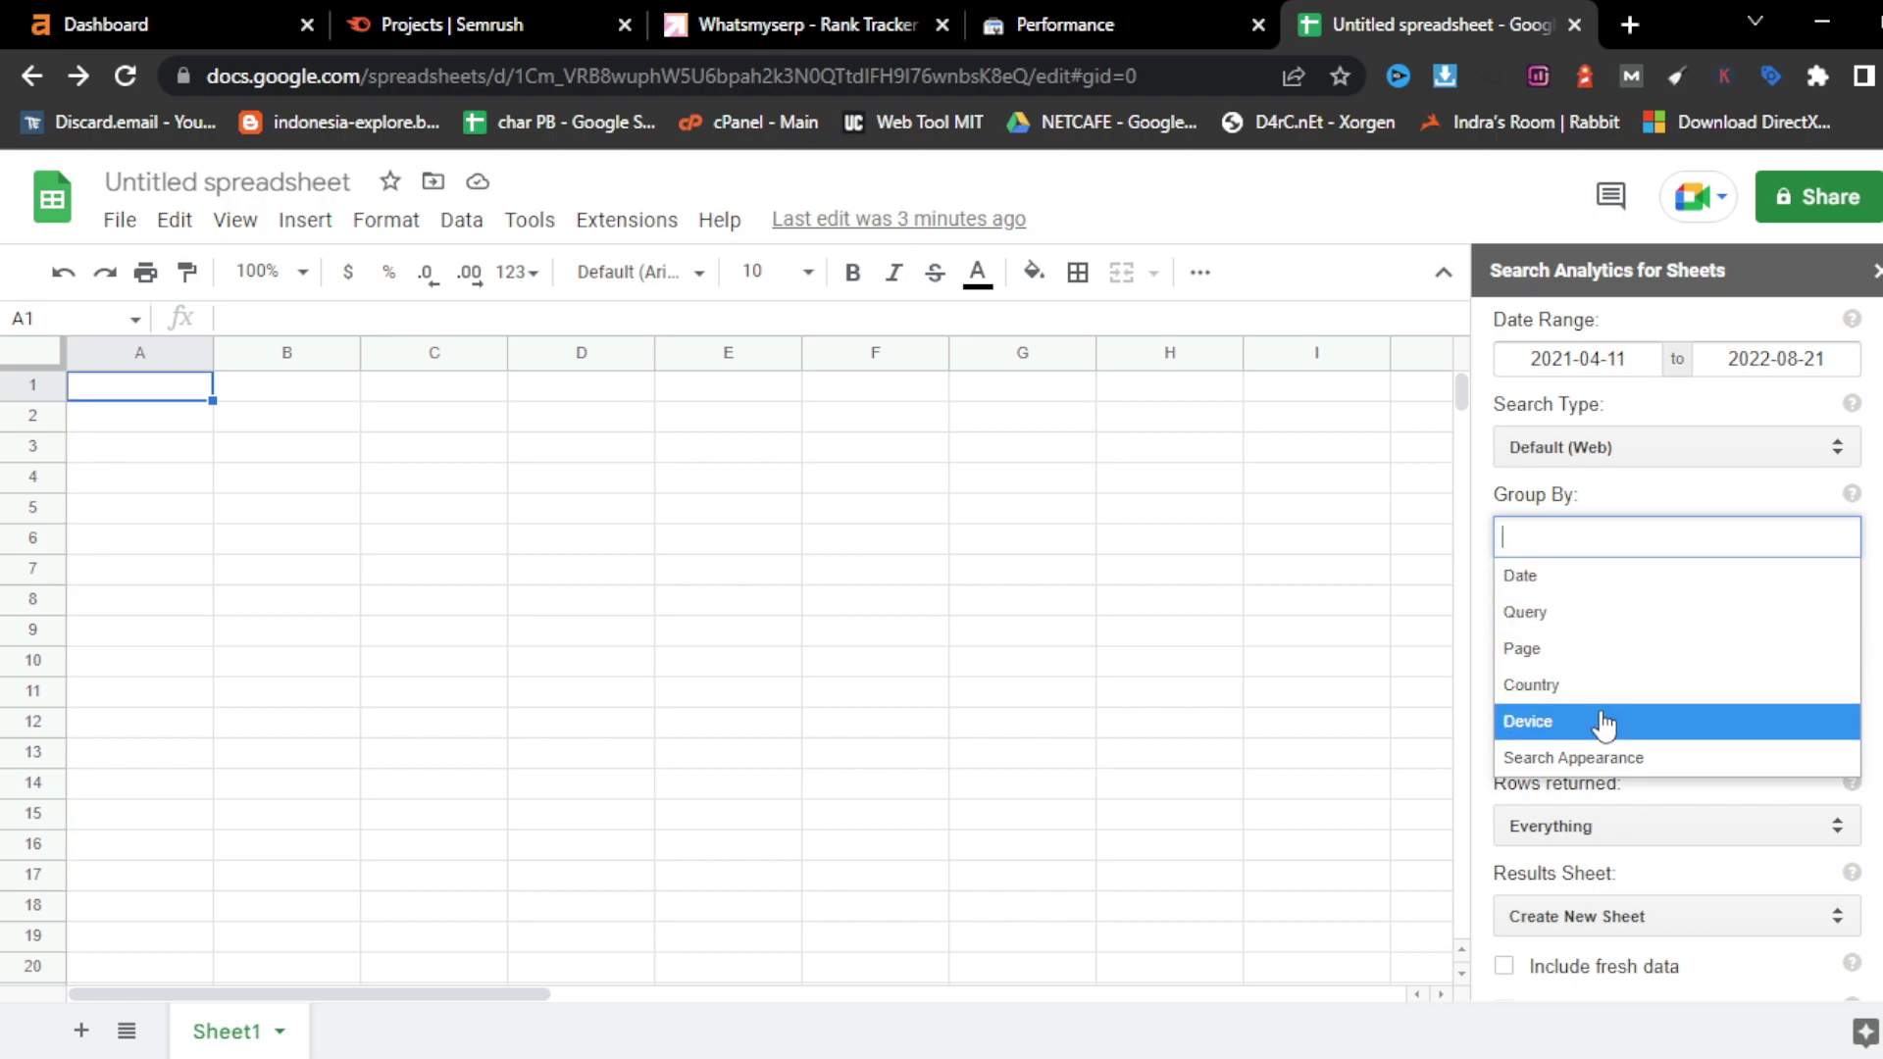
pyautogui.click(1605, 650)
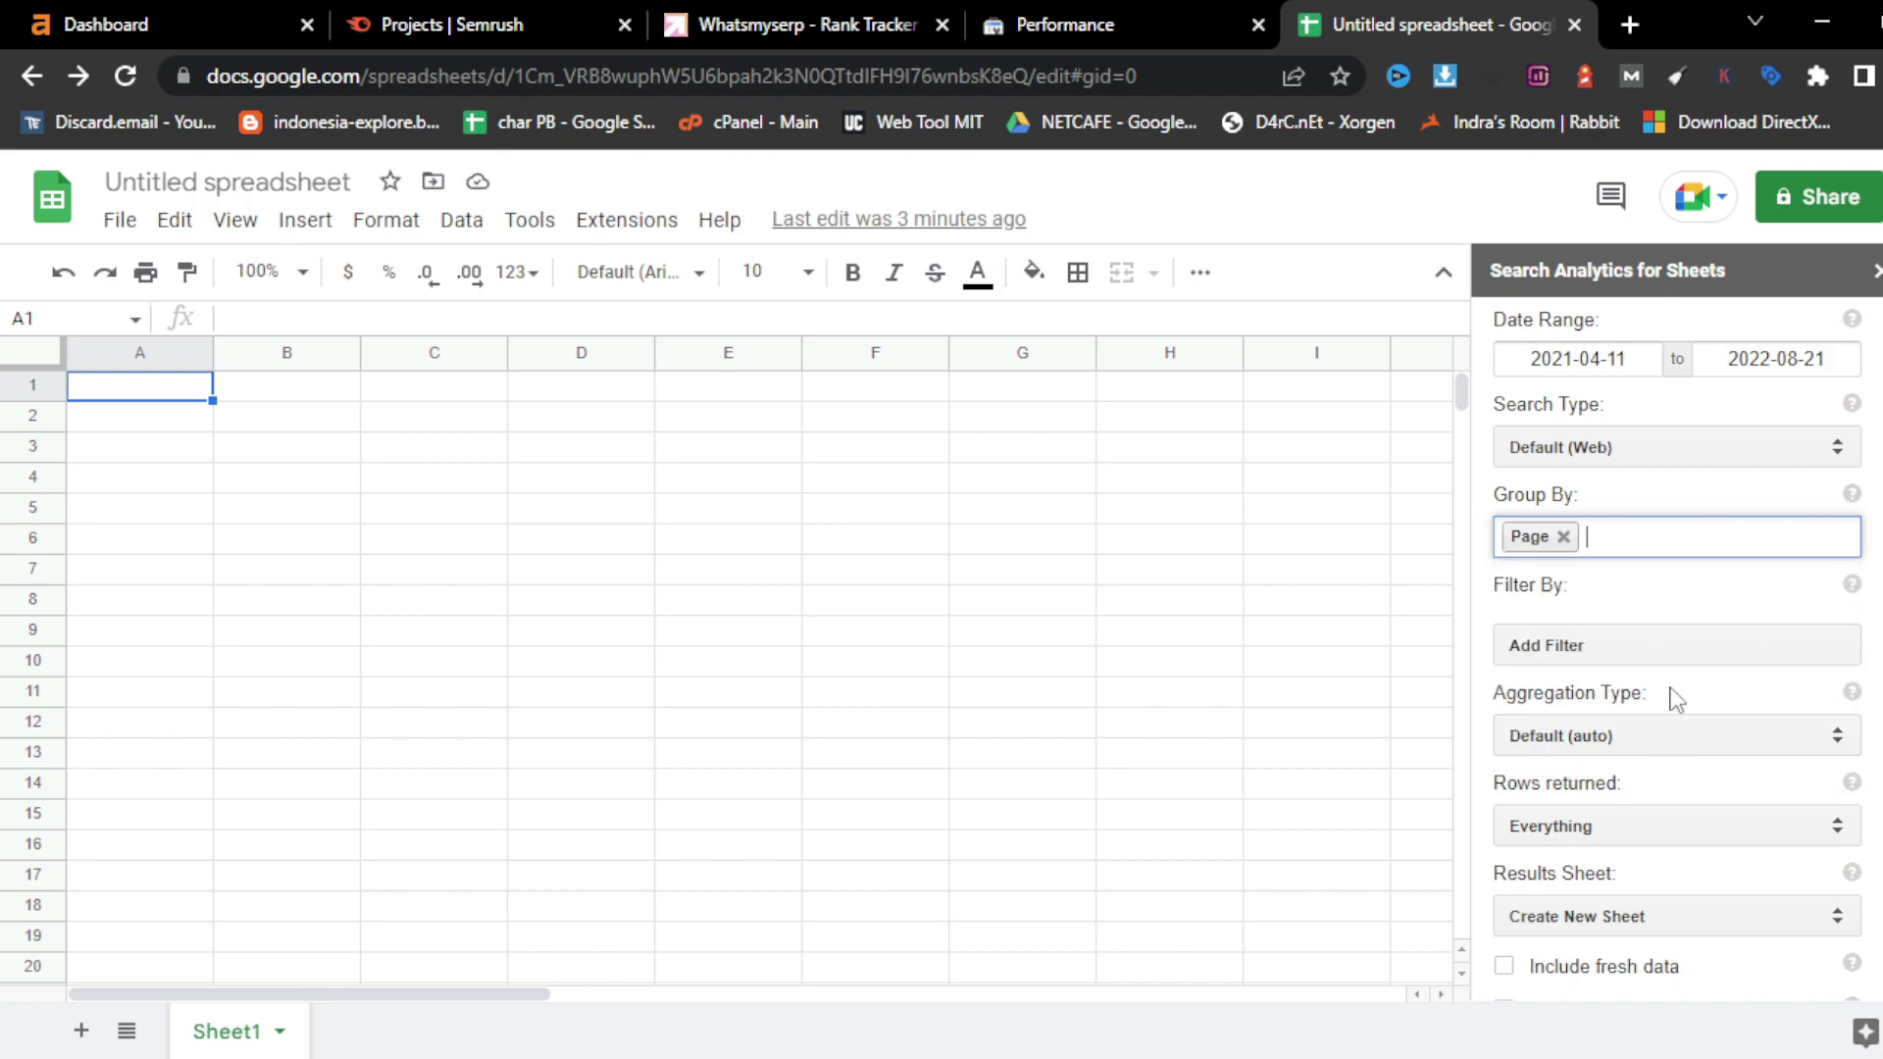
pyautogui.click(1667, 551)
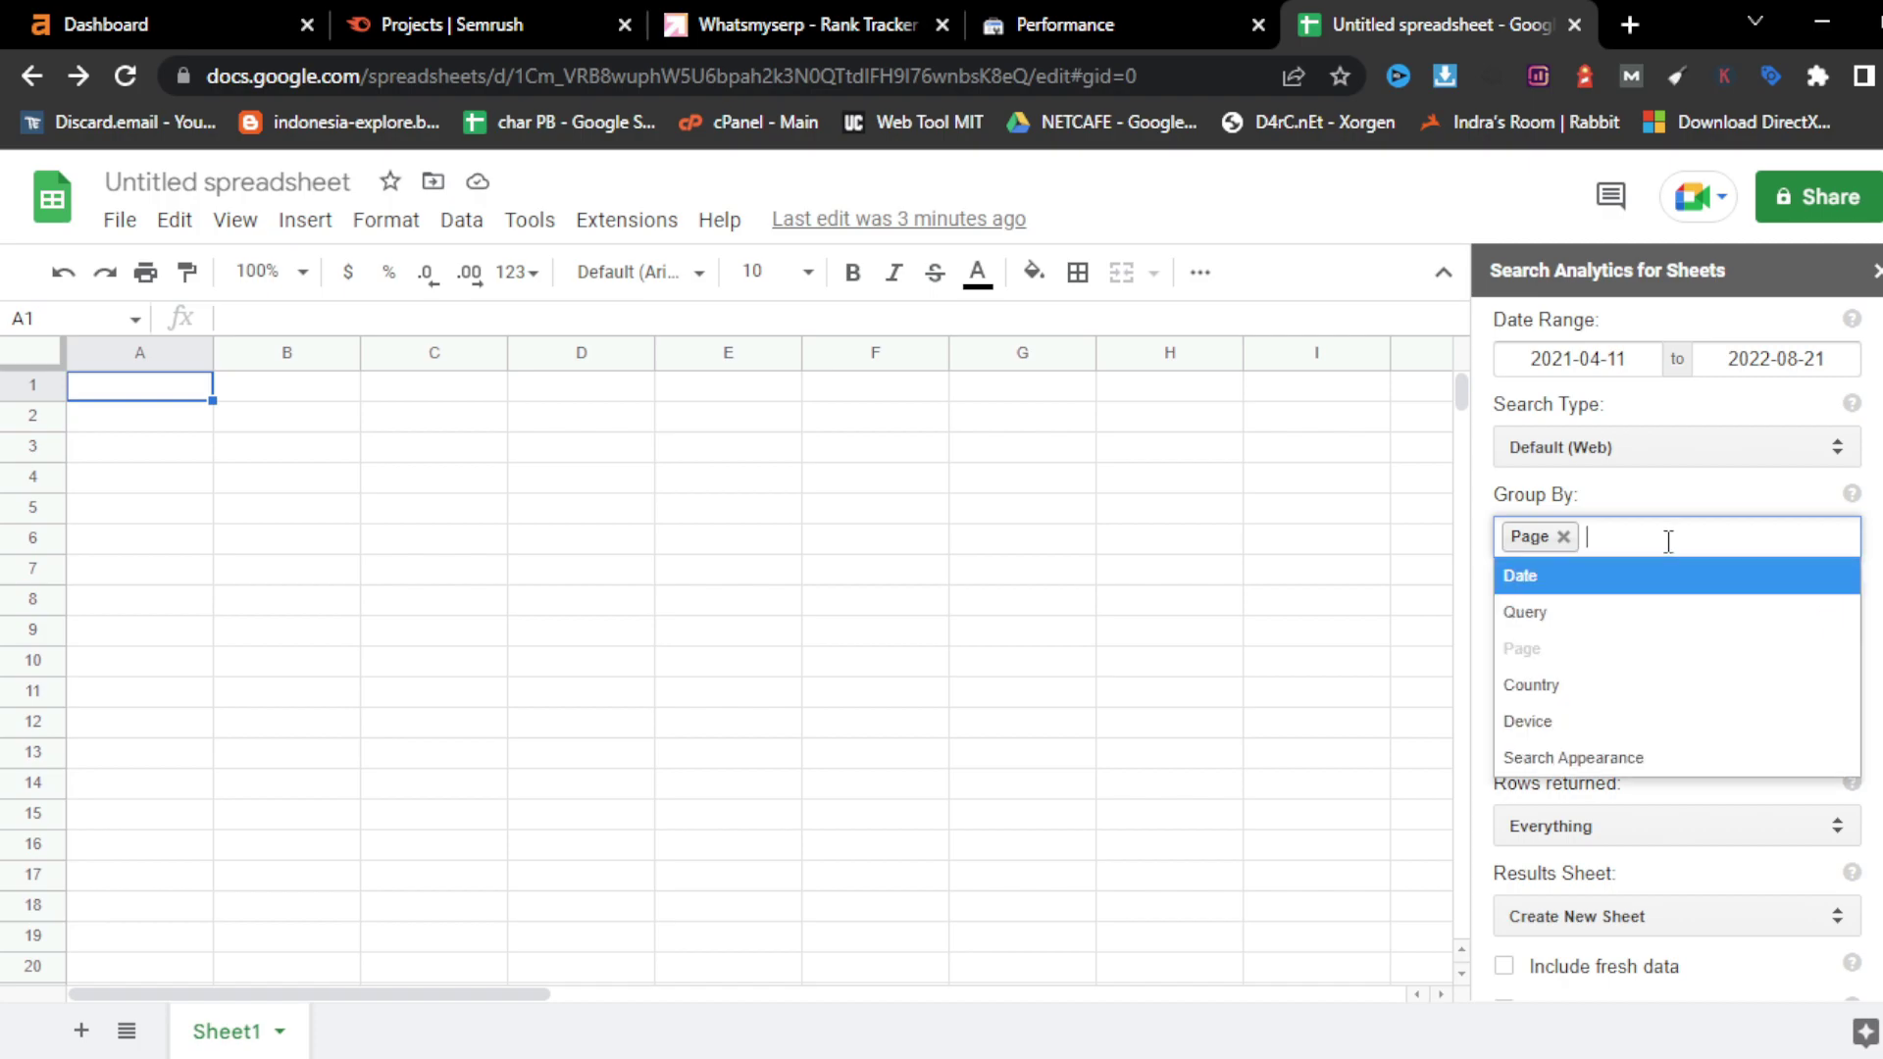
pyautogui.click(1585, 615)
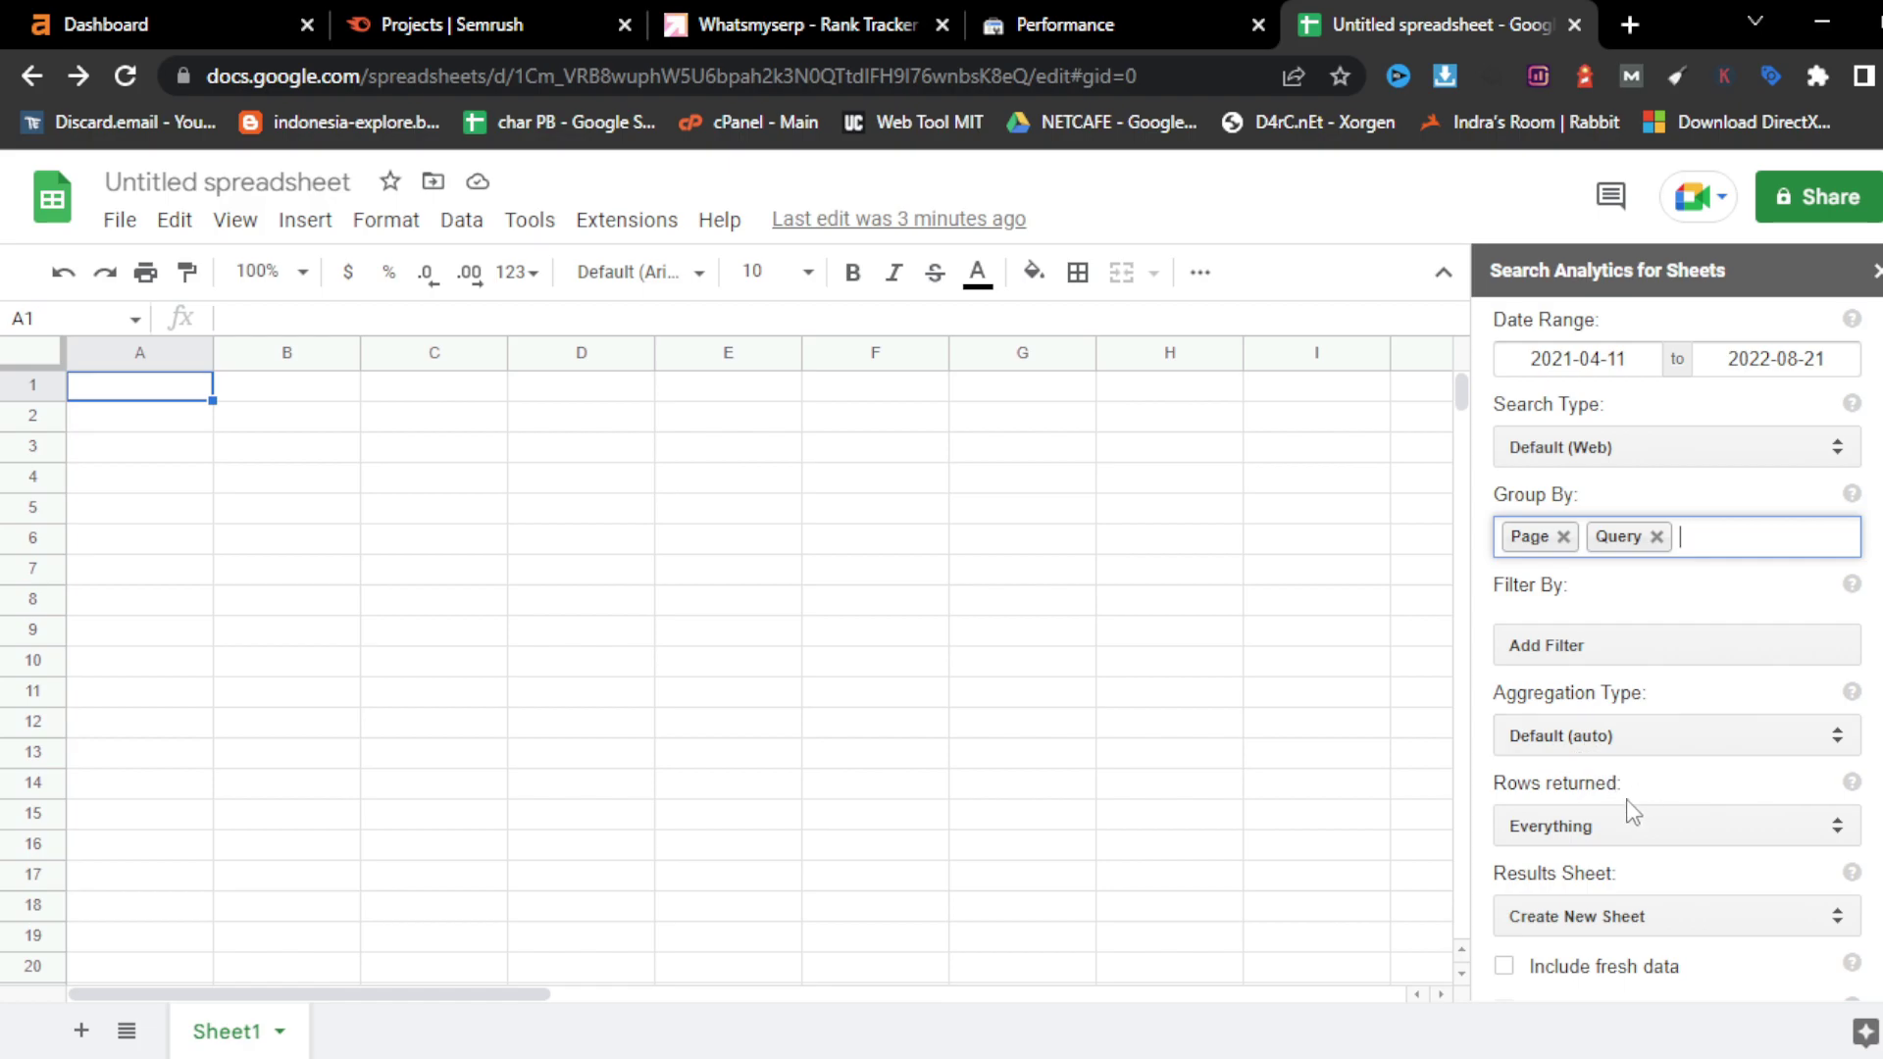
# - Choose Everything for the rows returned and Create New Sheet as the results sheet
pyautogui.scroll(-3, 1627, 800)
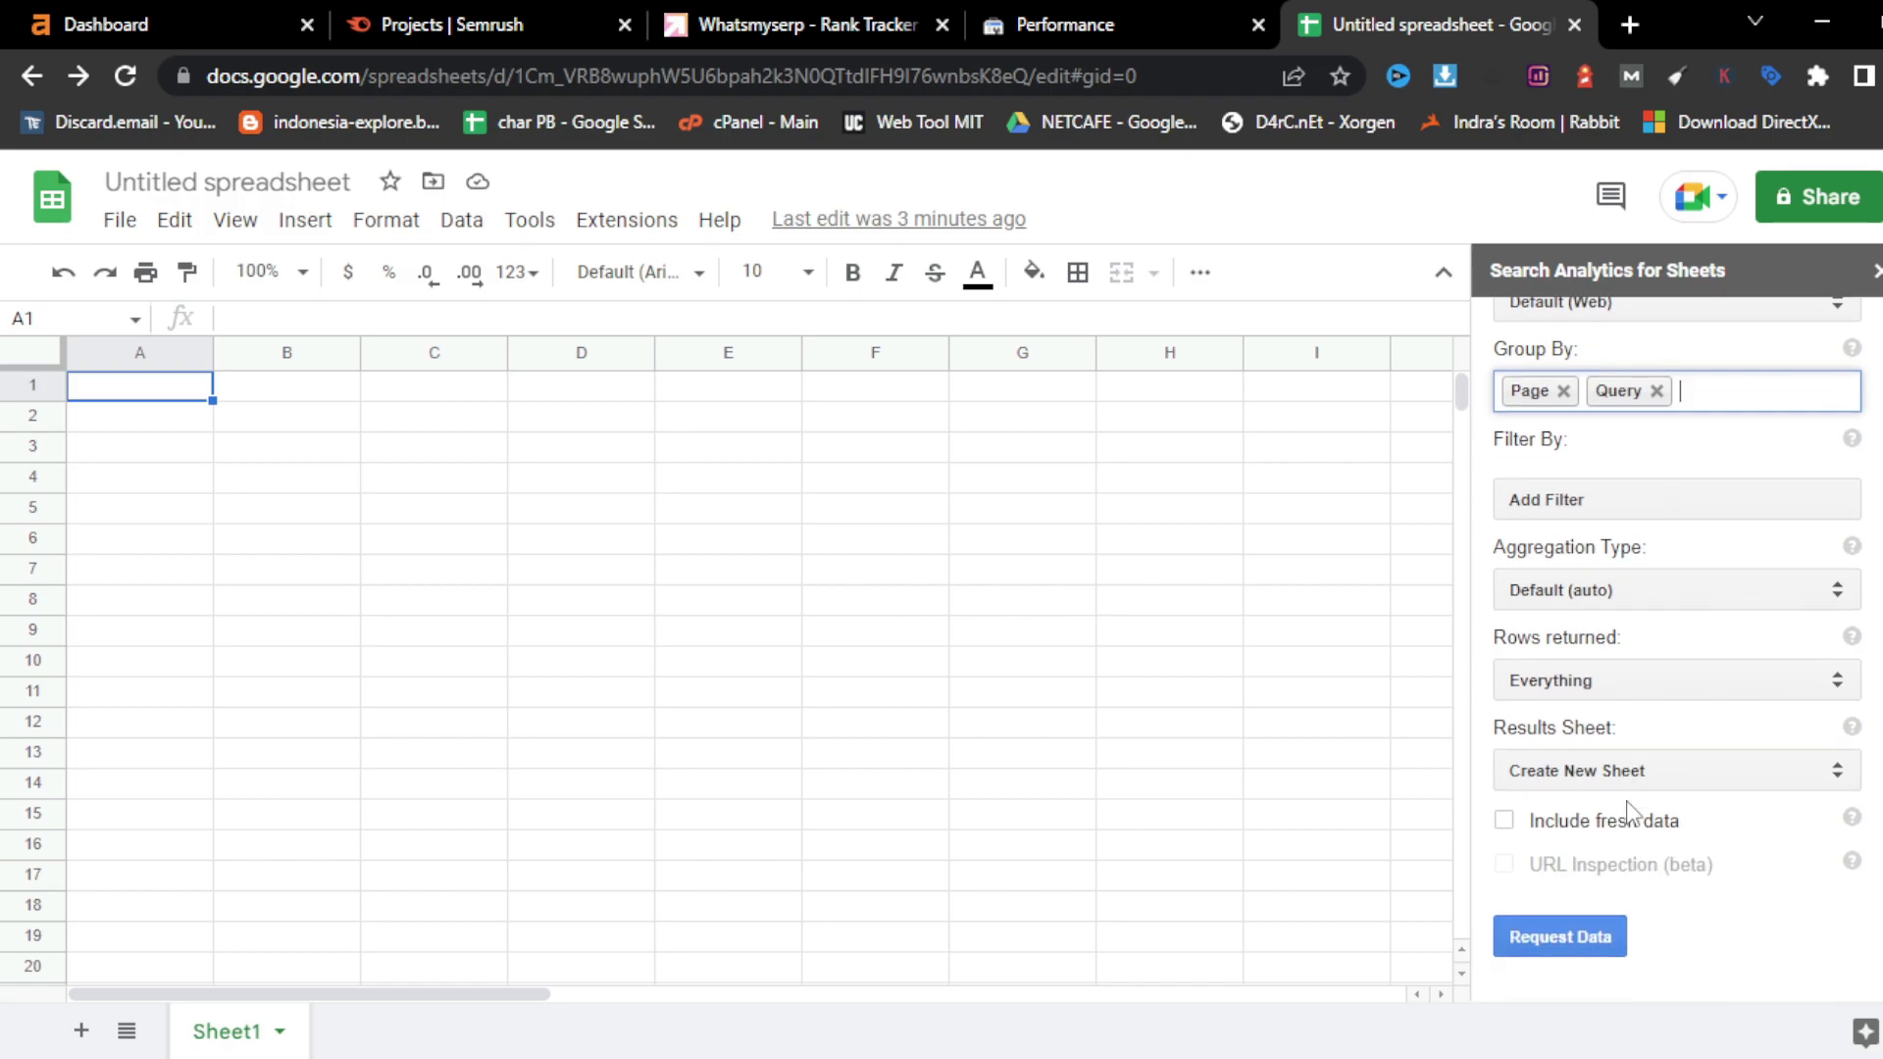
pyautogui.click(1602, 680)
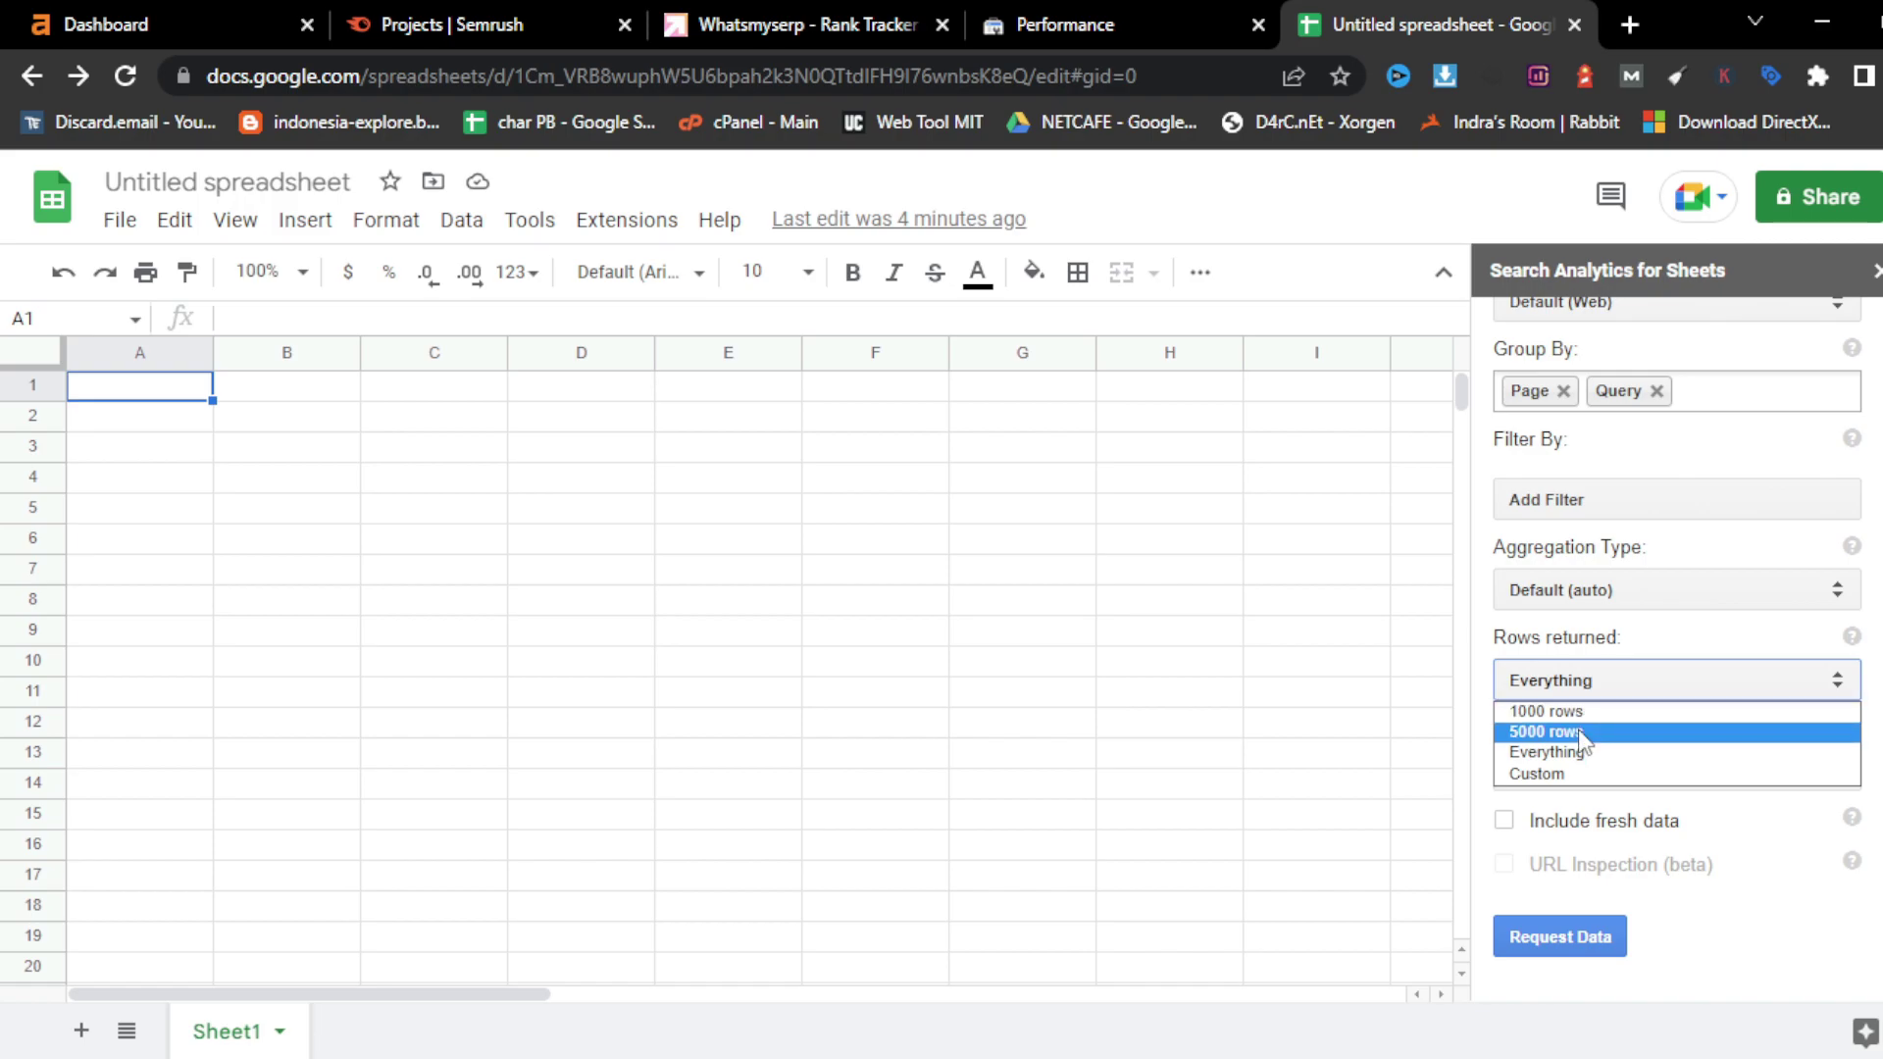
pyautogui.click(1597, 764)
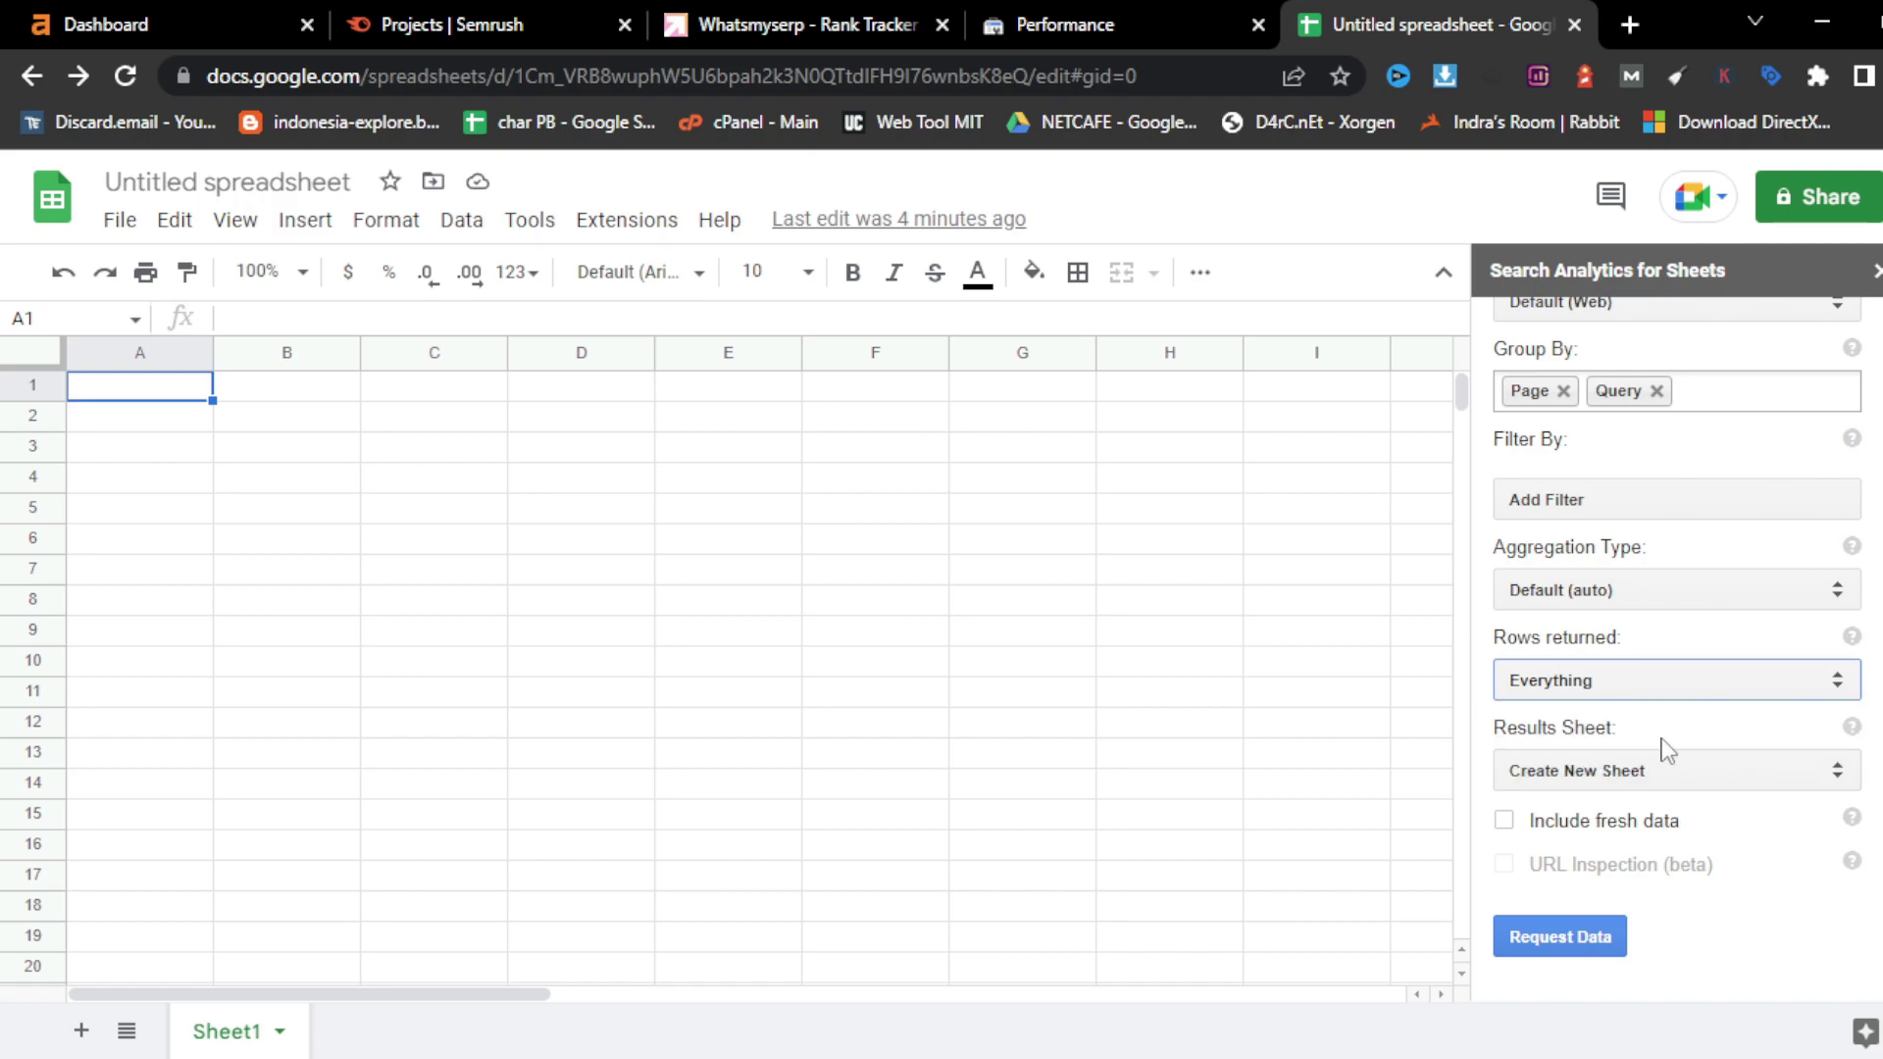
pyautogui.click(1596, 771)
pyautogui.scroll(2, 1667, 746)
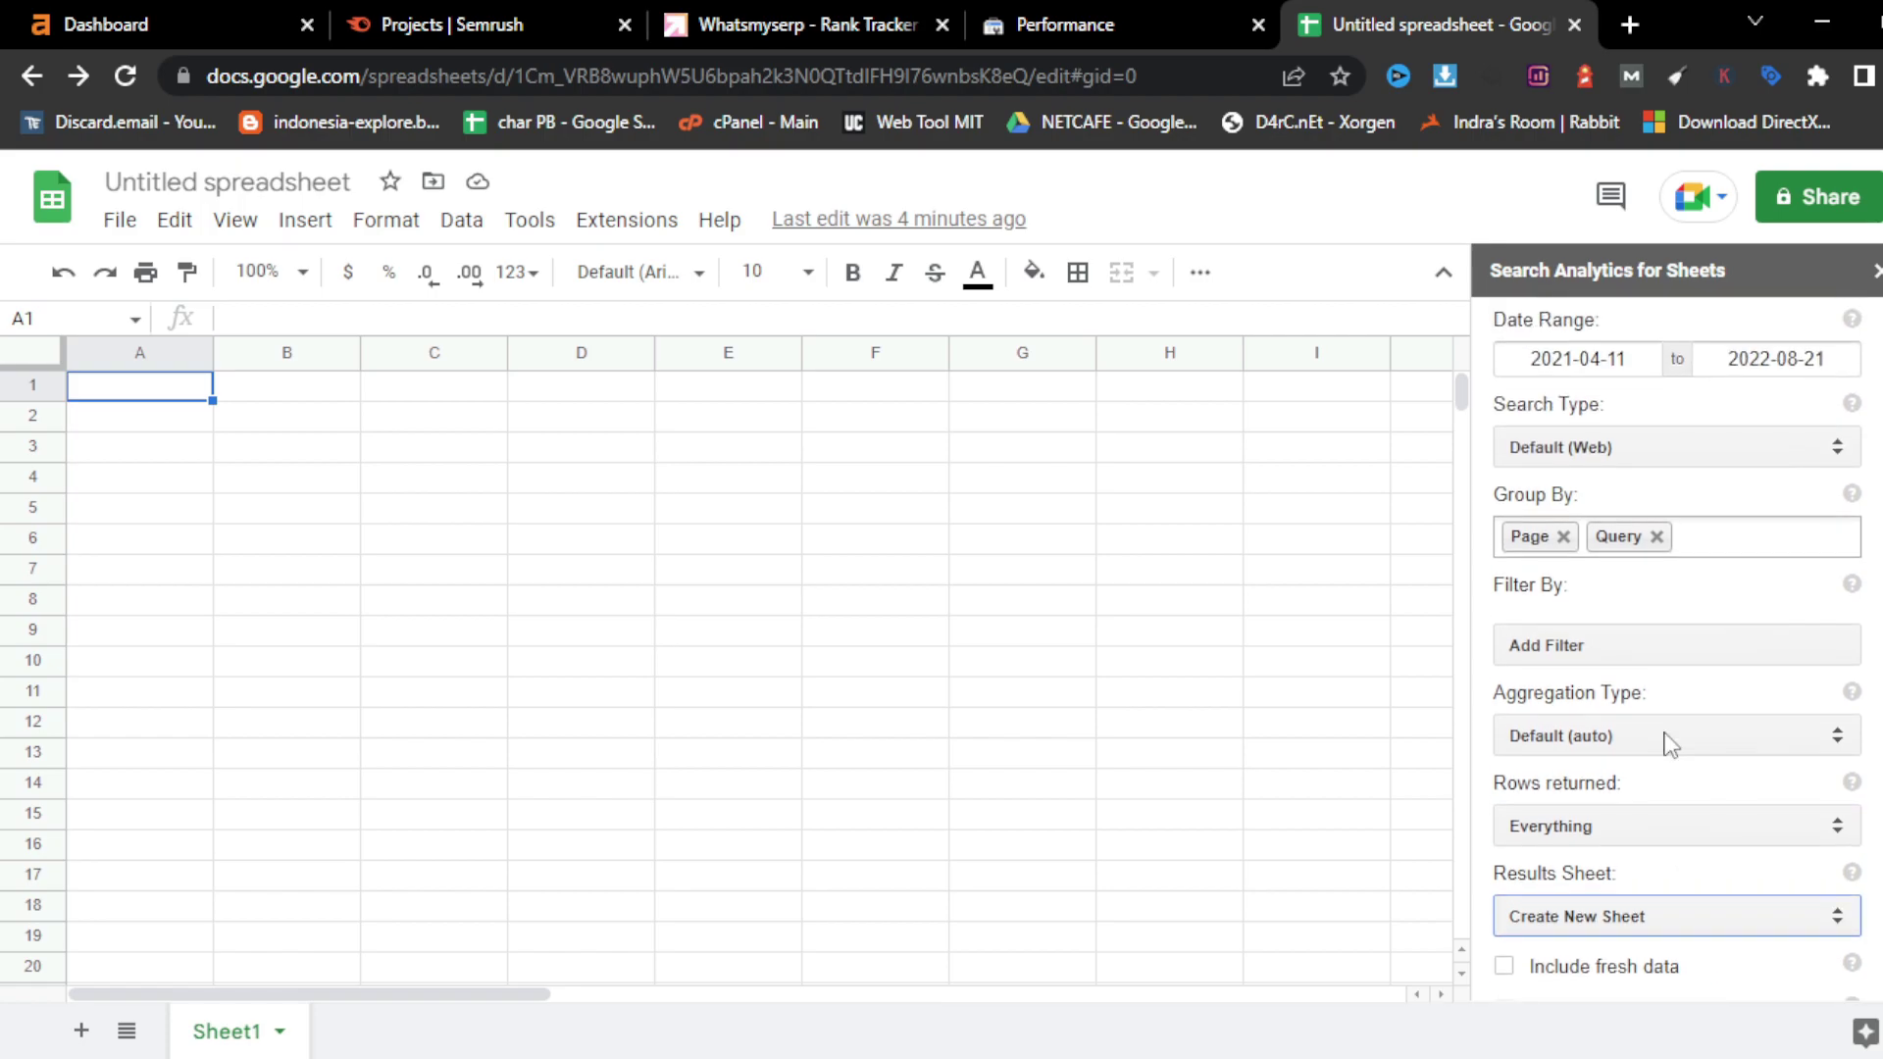
pyautogui.scroll(-2, 1668, 745)
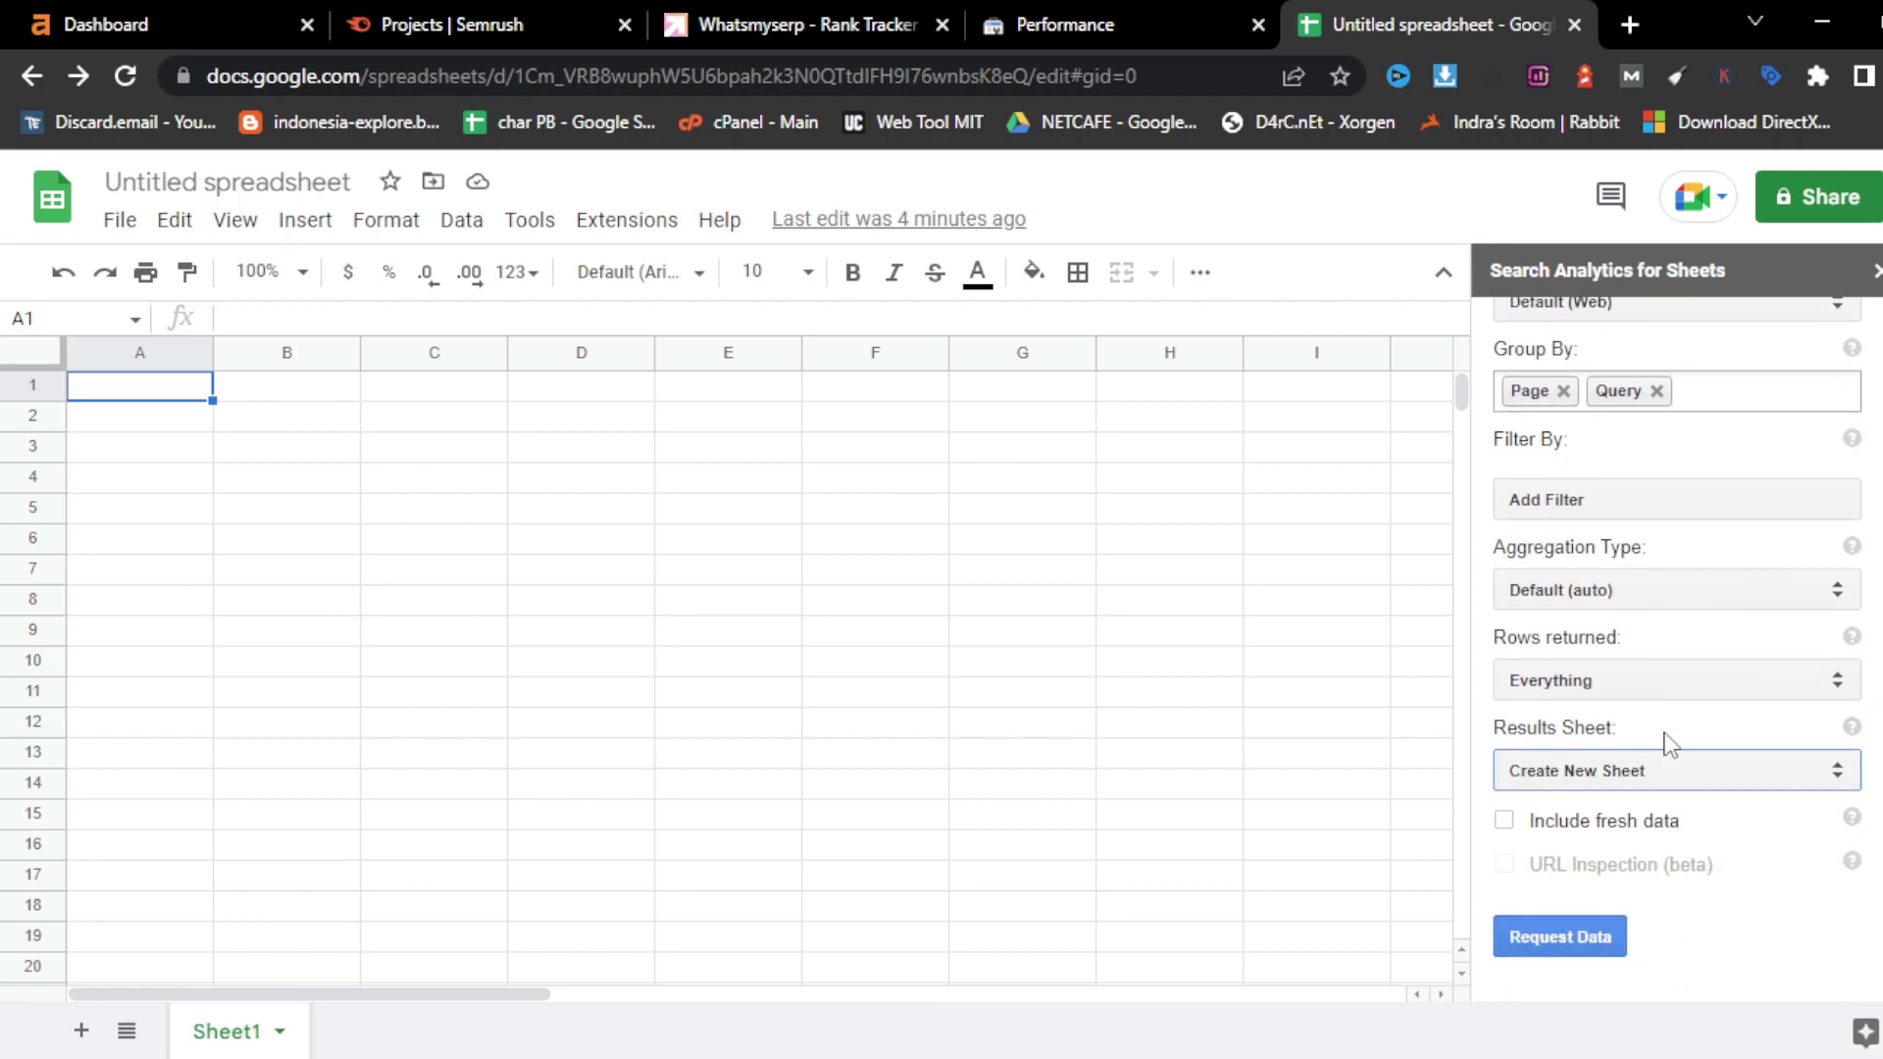
# - Request the Search Console data into the new results sheet and widen its Page column
pyautogui.click(1566, 949)
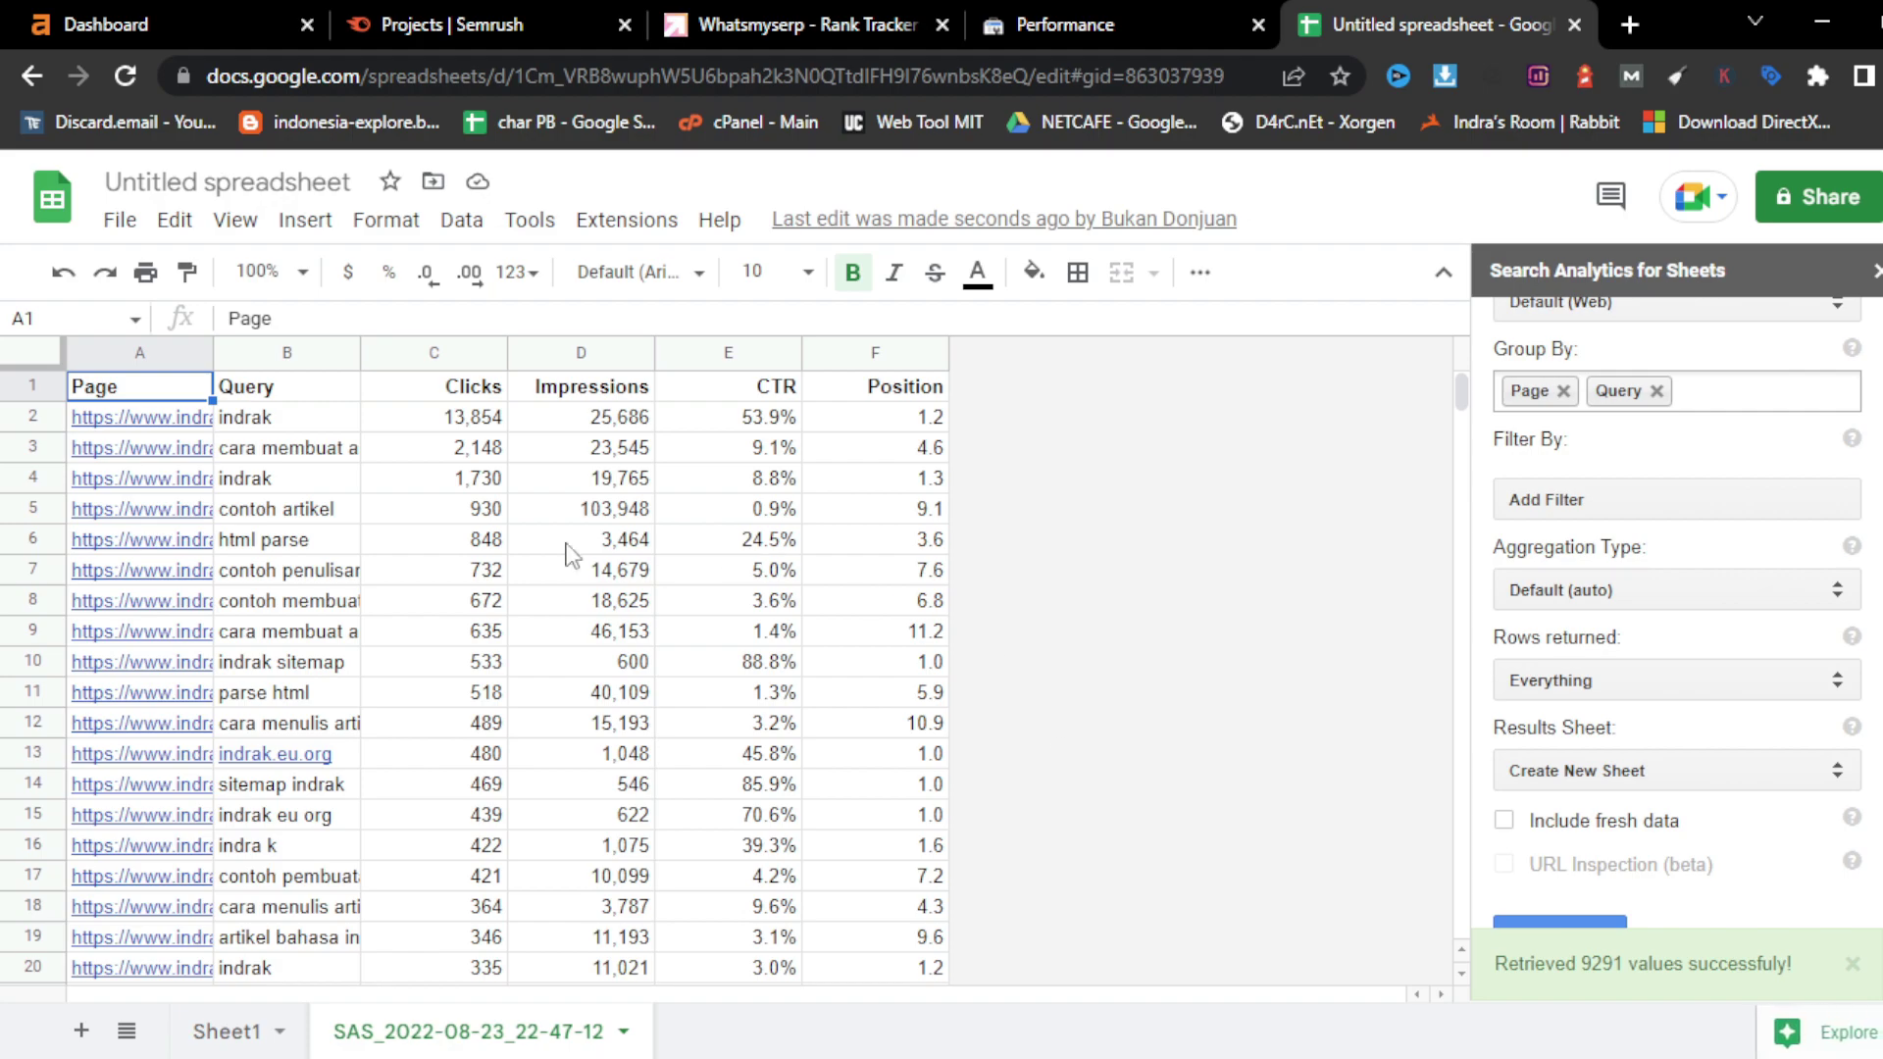
pyautogui.moveTo(211, 350); pyautogui.dragTo(306, 351)
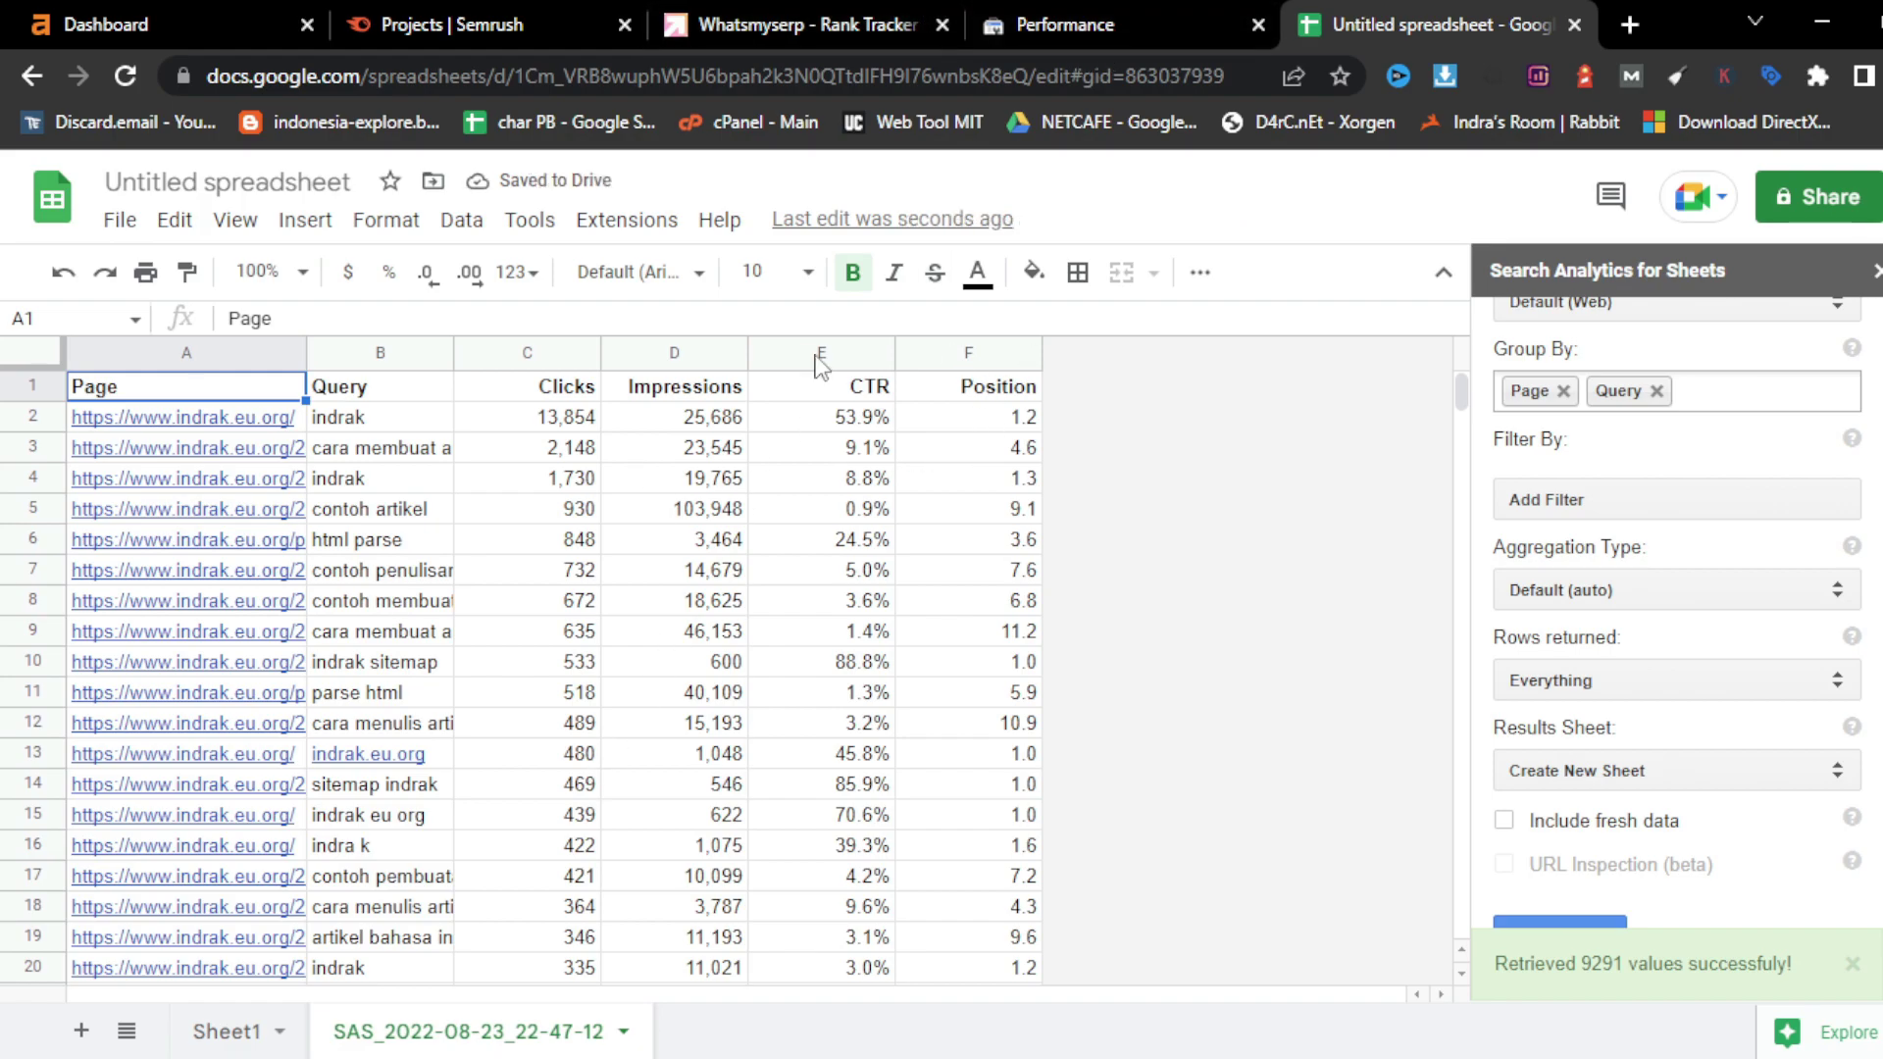
# - Switch to Google Search Console, review the top queries in the performance report, and return to the spreadsheet
pyautogui.click(1085, 19)
pyautogui.scroll(-2, 1145, 711)
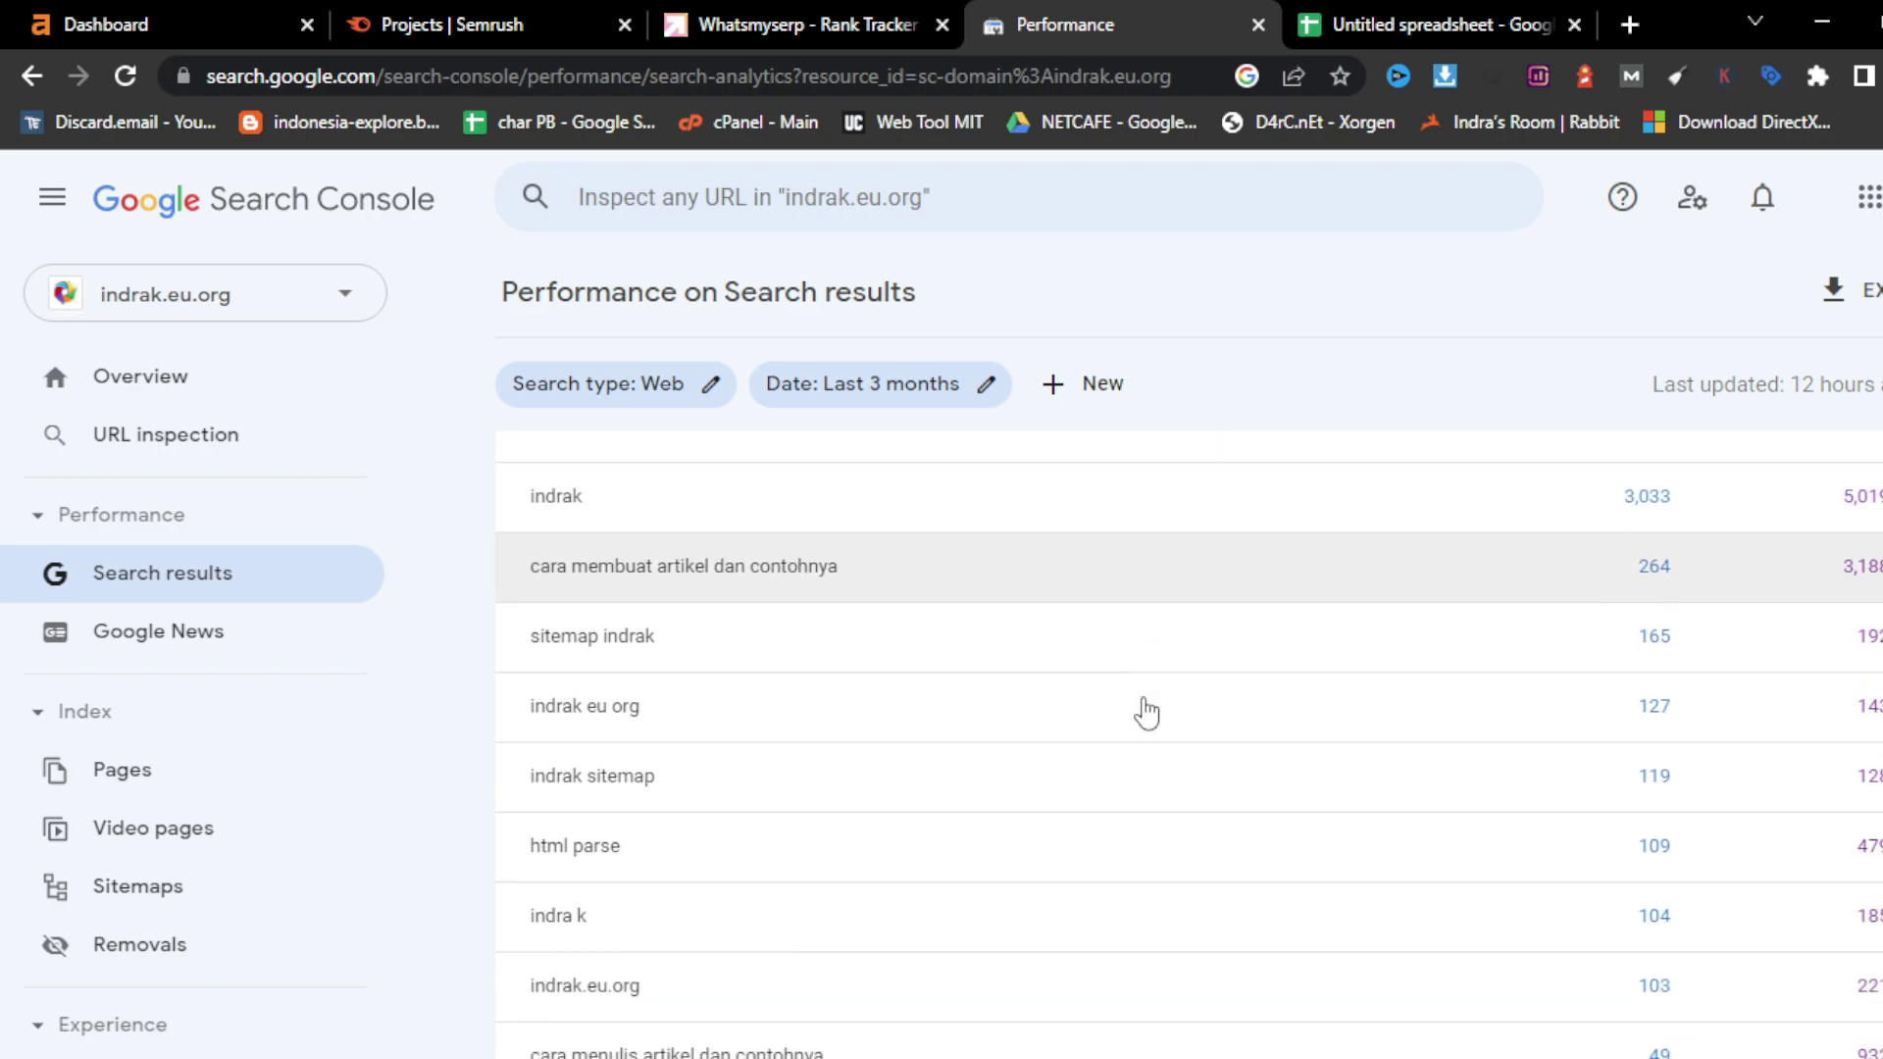
pyautogui.scroll(2, 1095, 714)
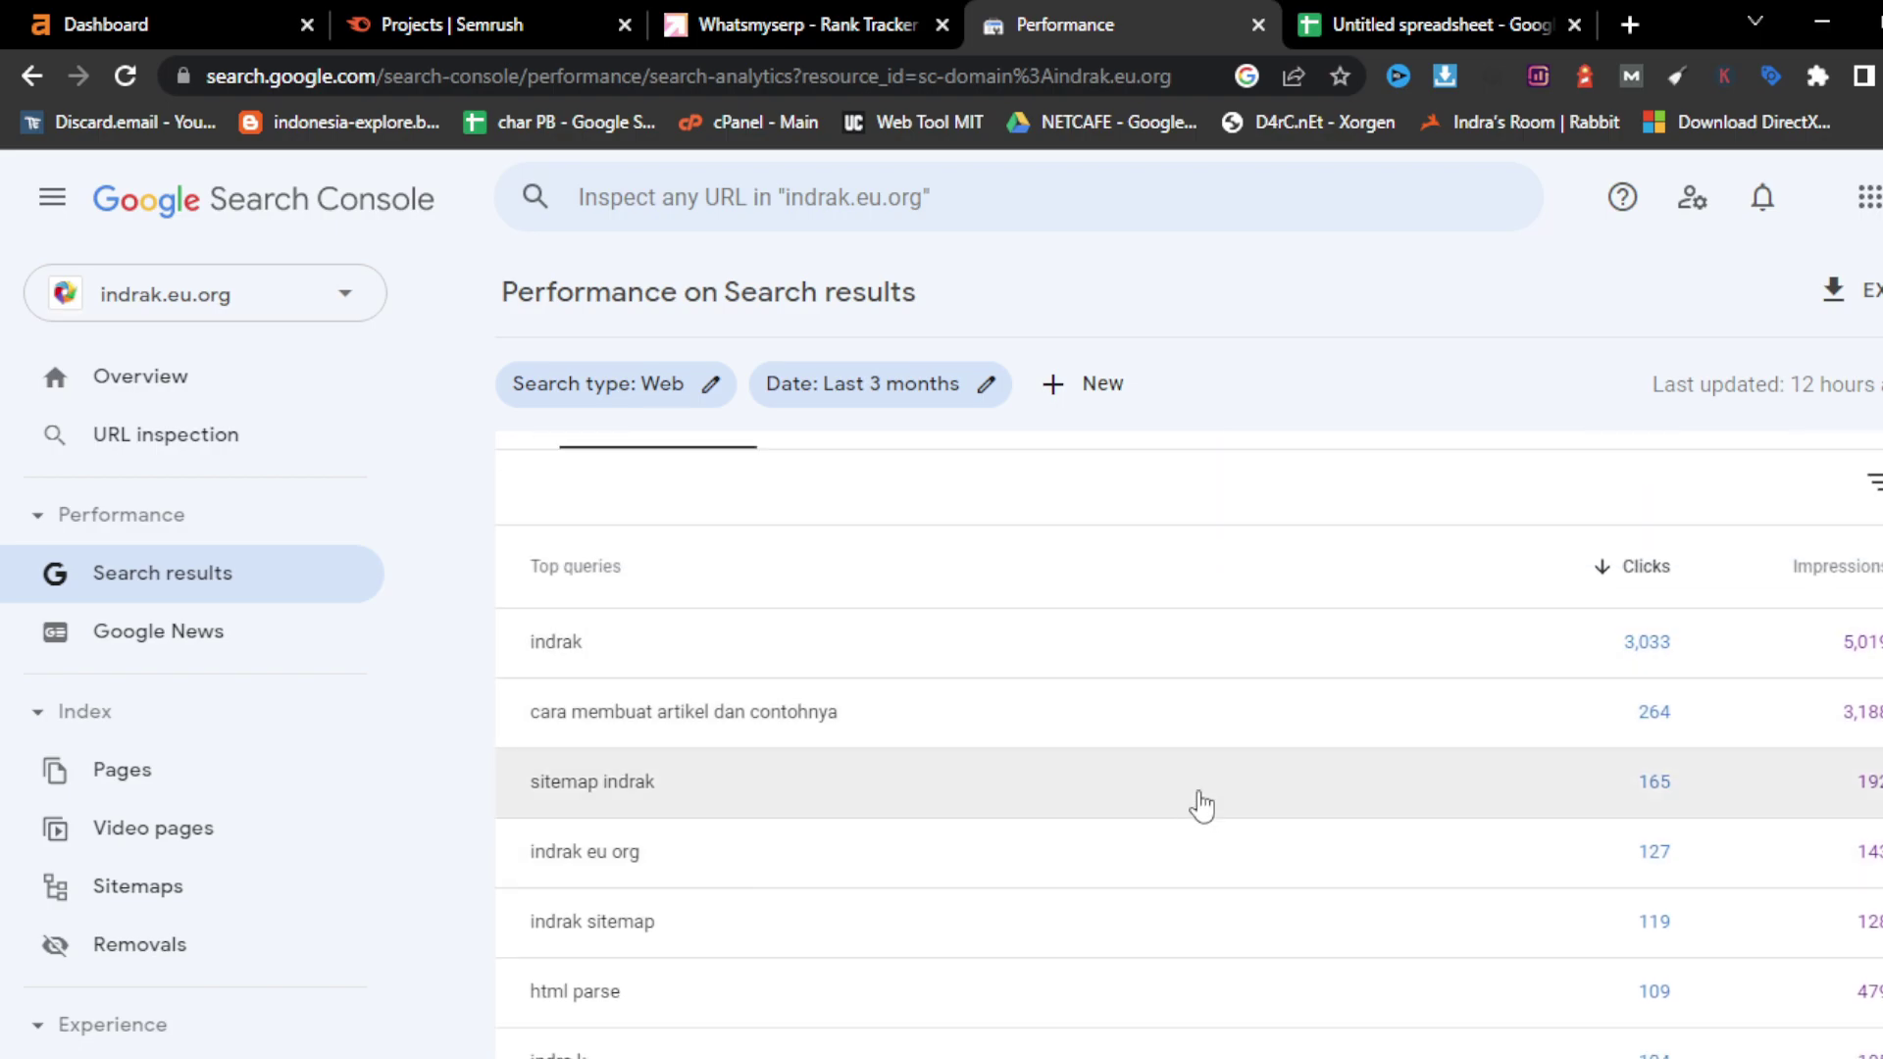
pyautogui.click(1354, 11)
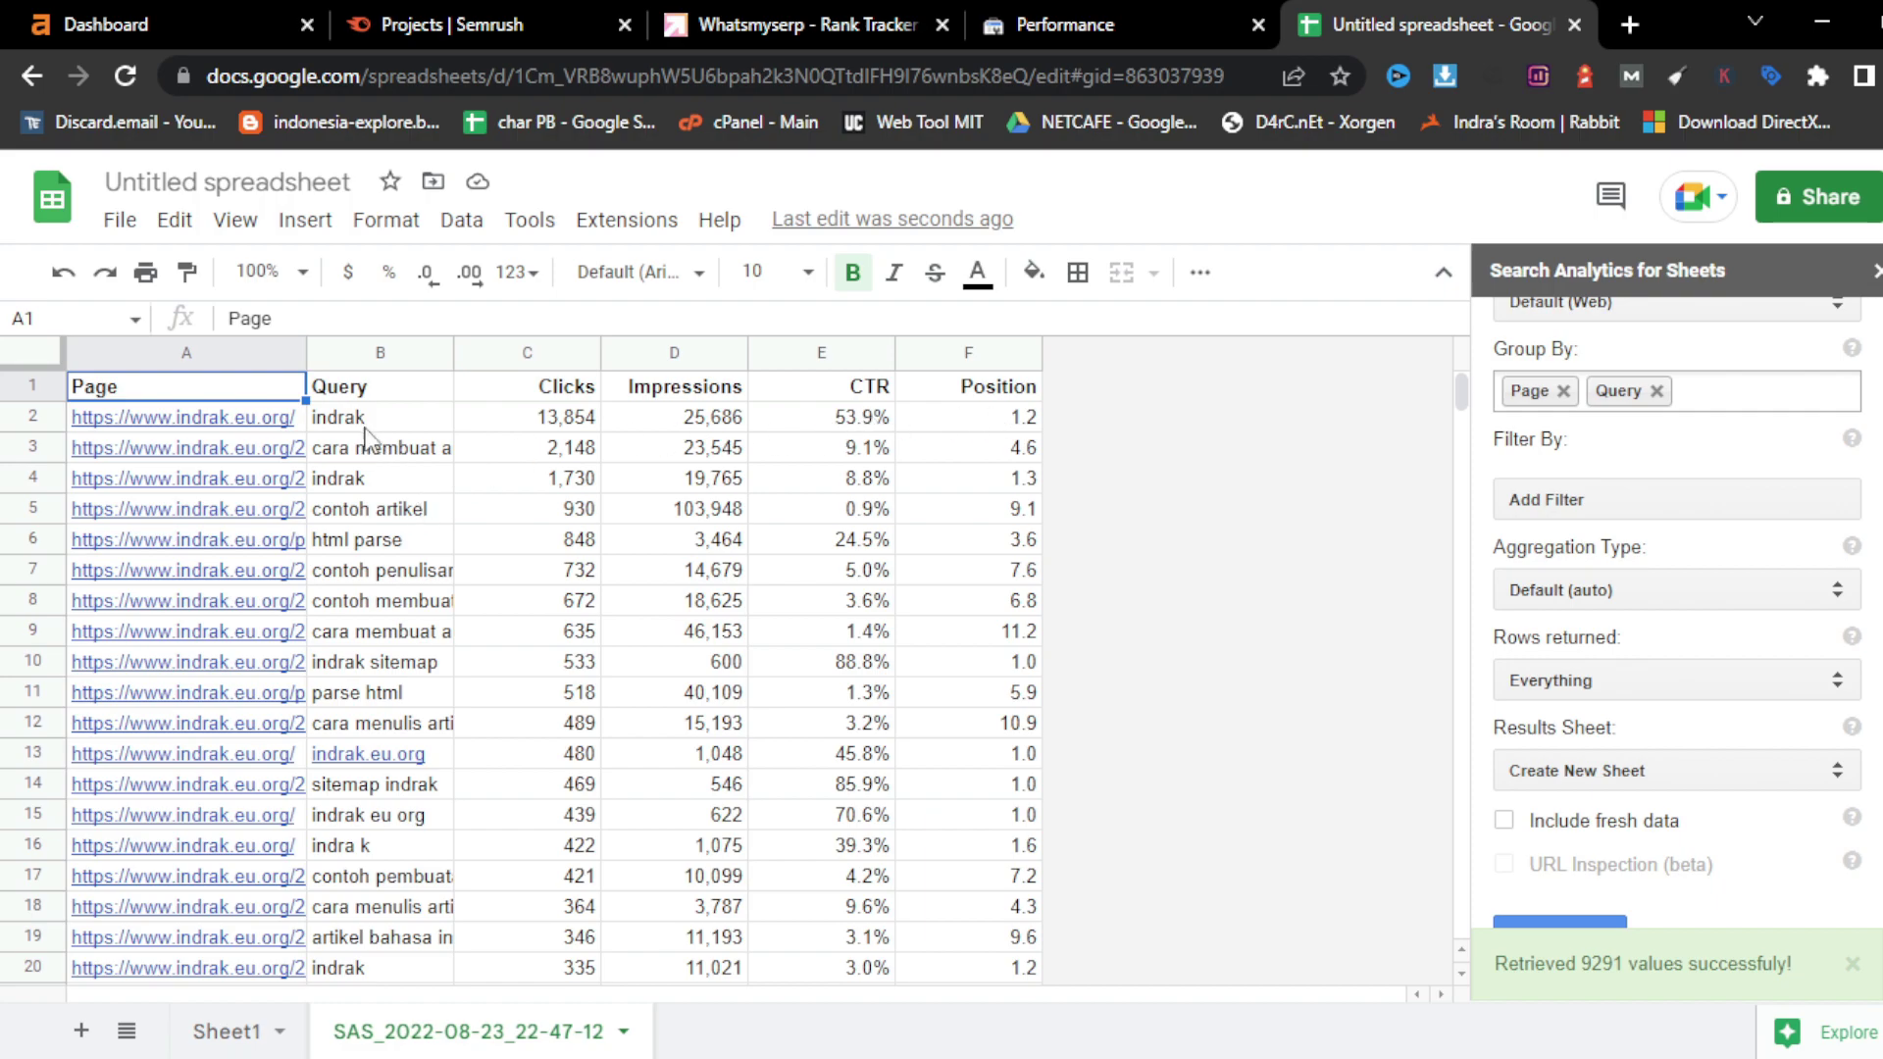
# - Widen the Page column slightly more and sort the results sheet by Clicks from Z to A
pyautogui.moveTo(306, 353); pyautogui.dragTo(338, 353)
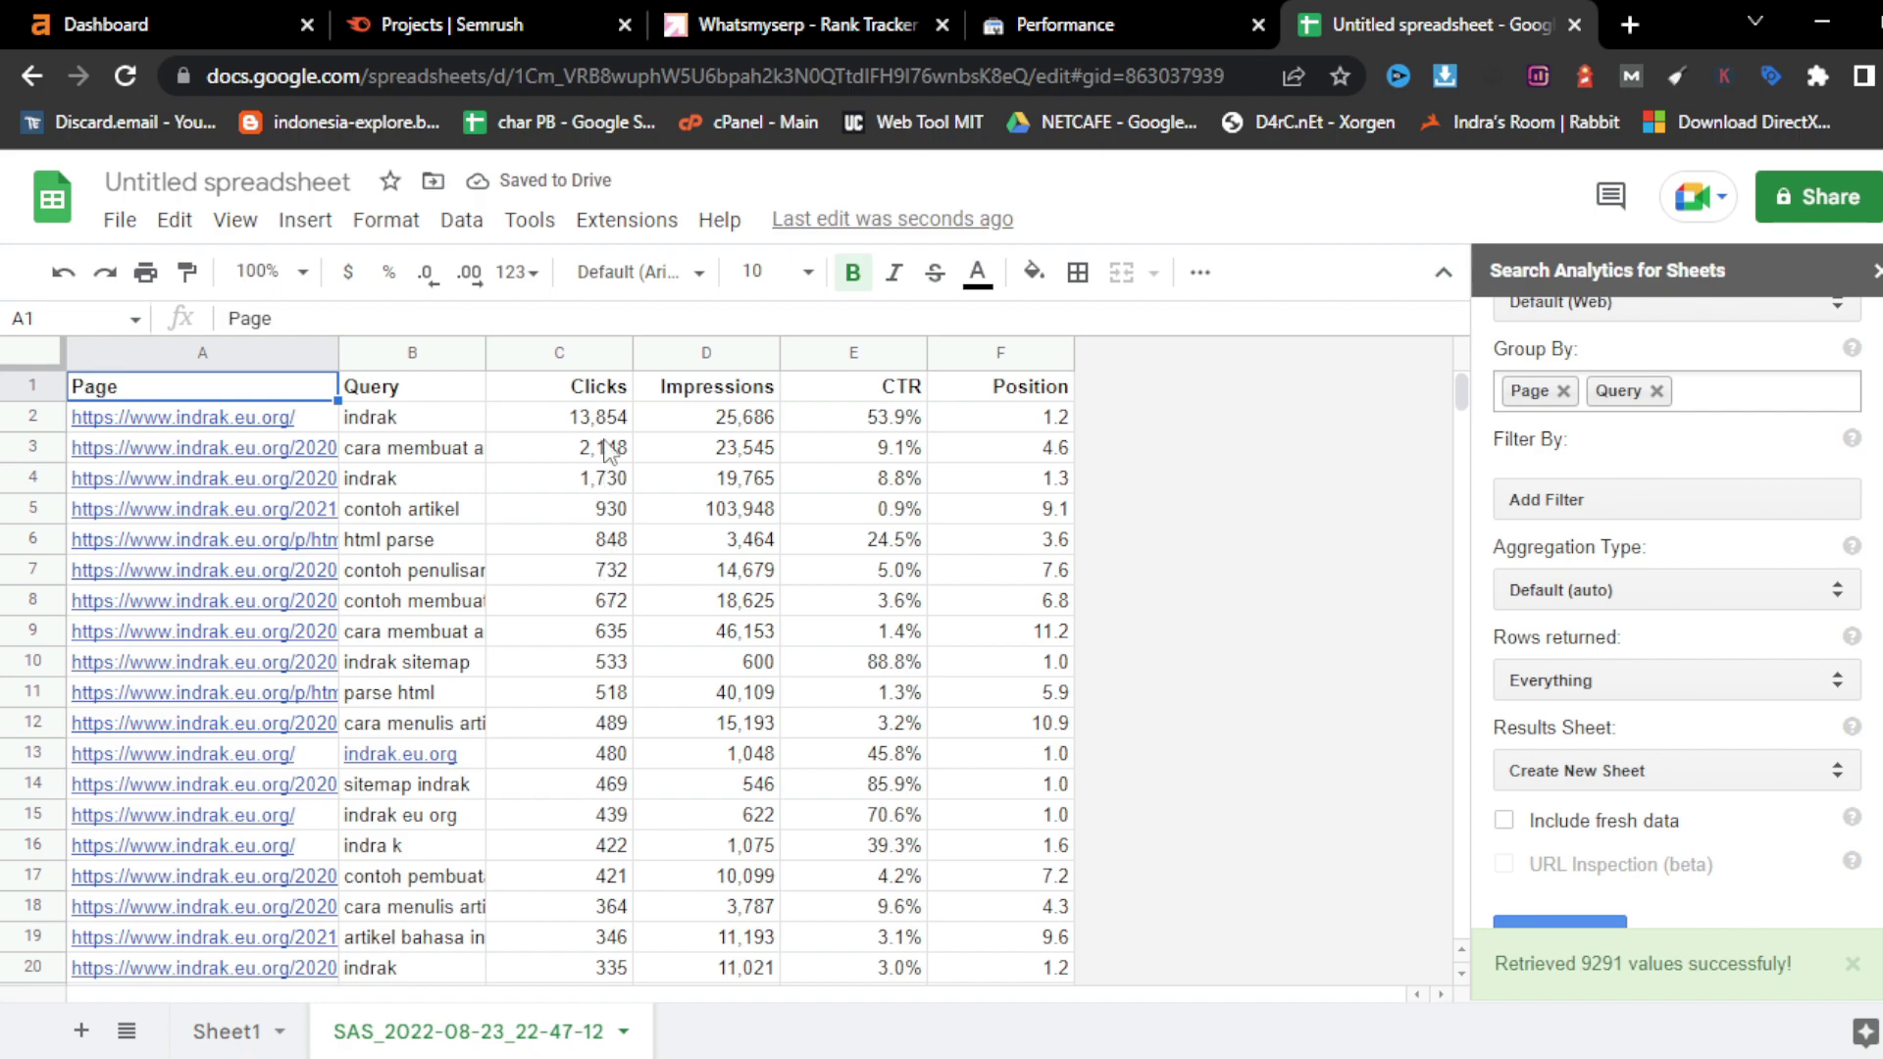
pyautogui.click(585, 356)
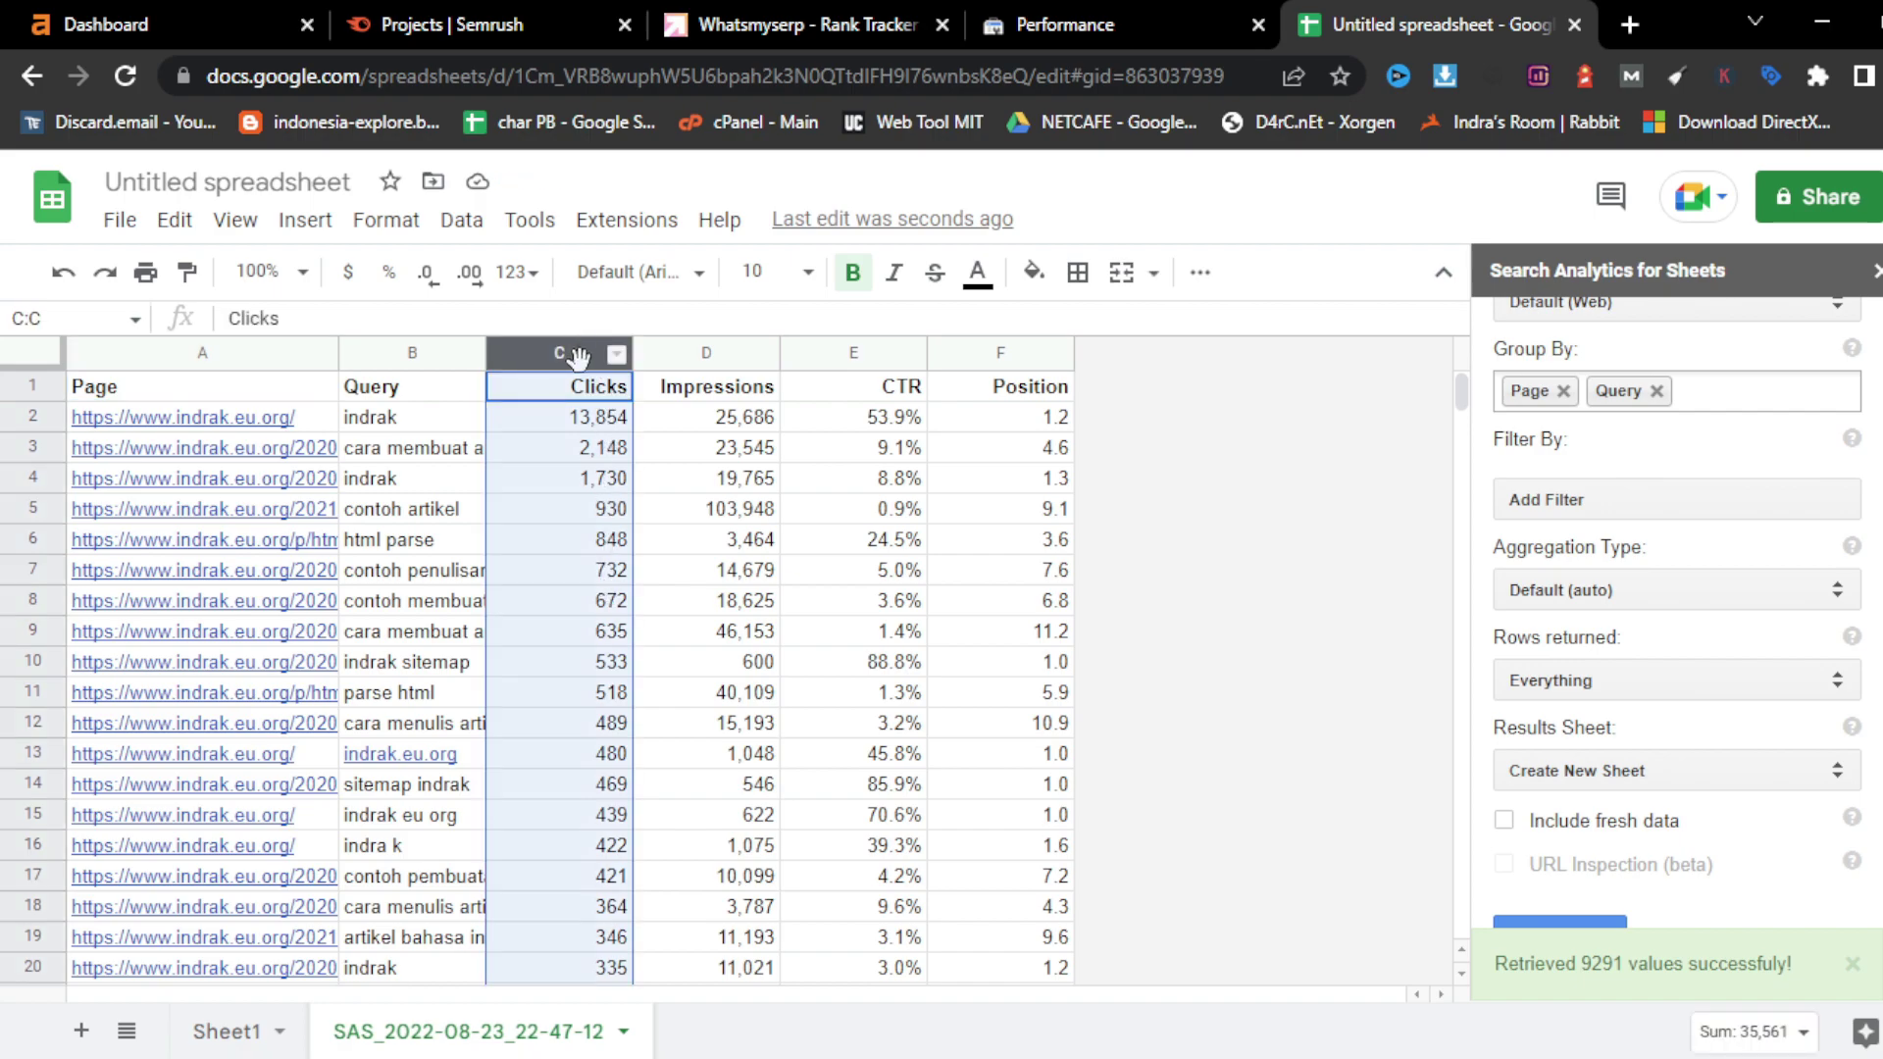
pyautogui.rightClick(571, 480)
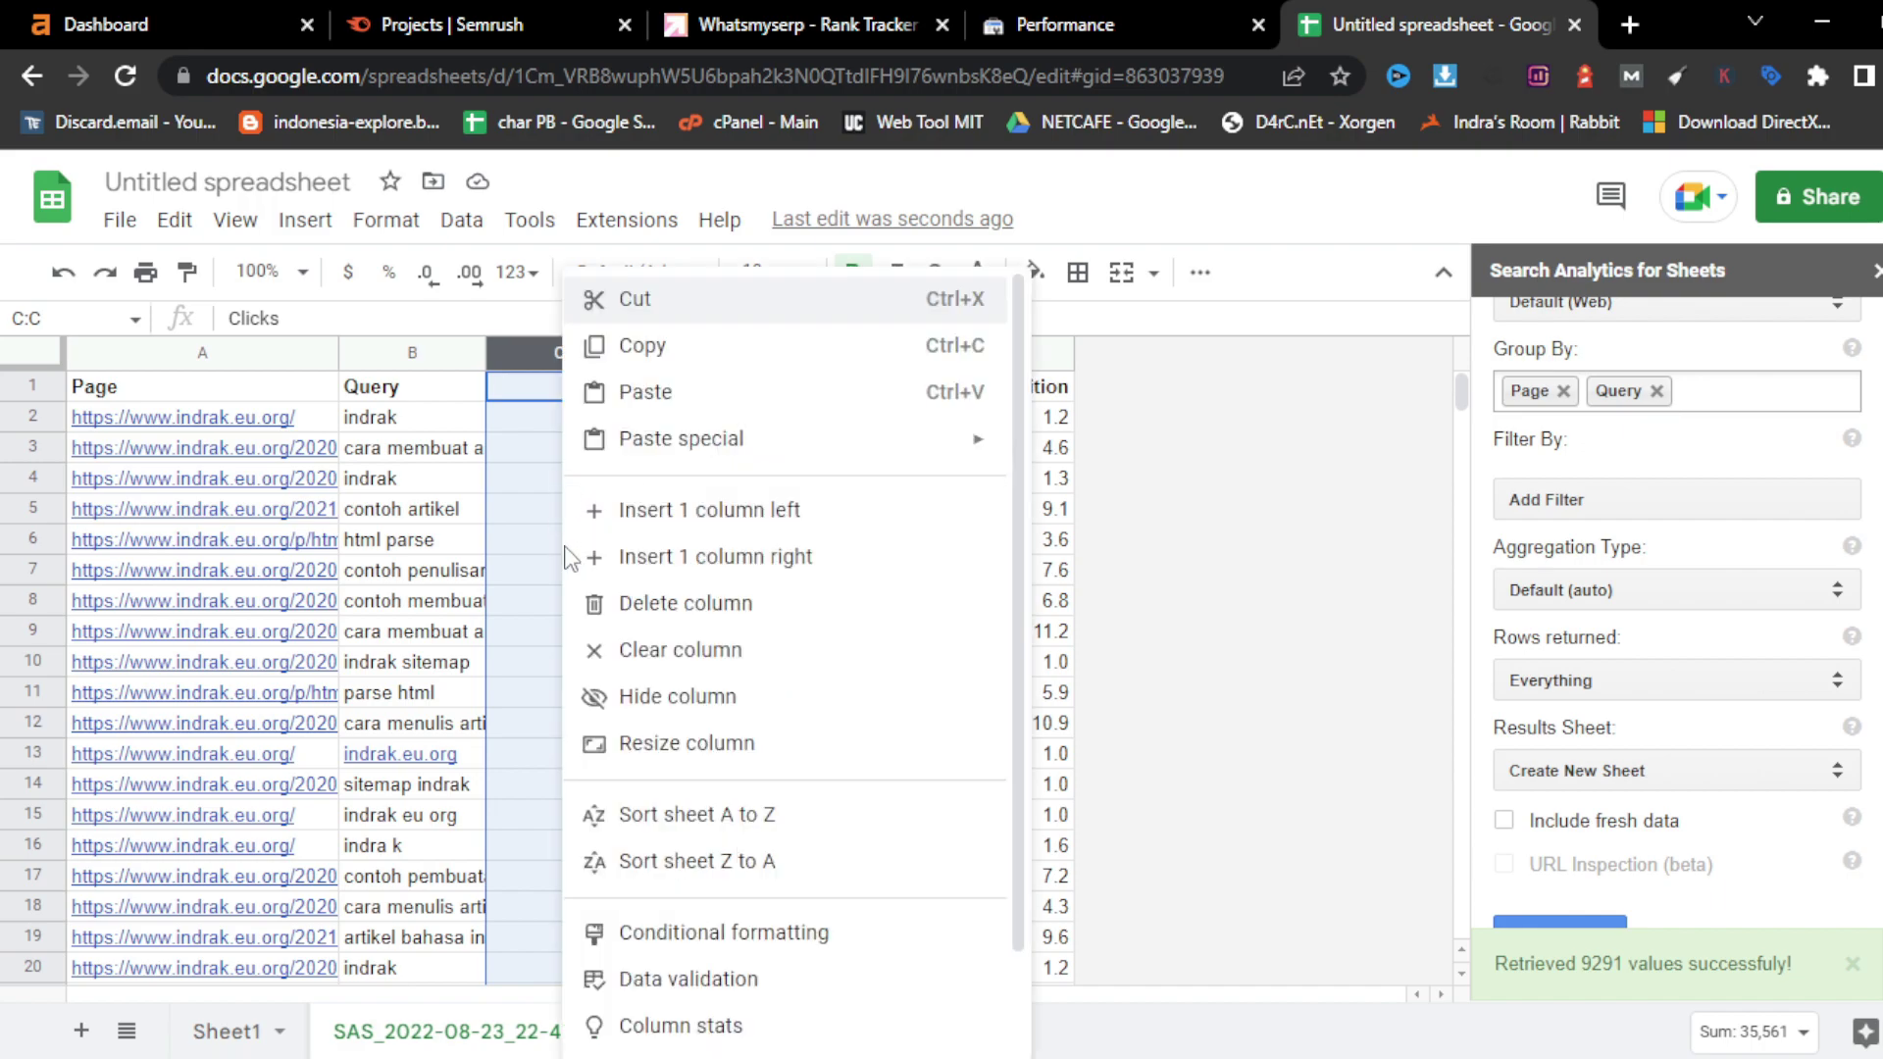
pyautogui.click(704, 878)
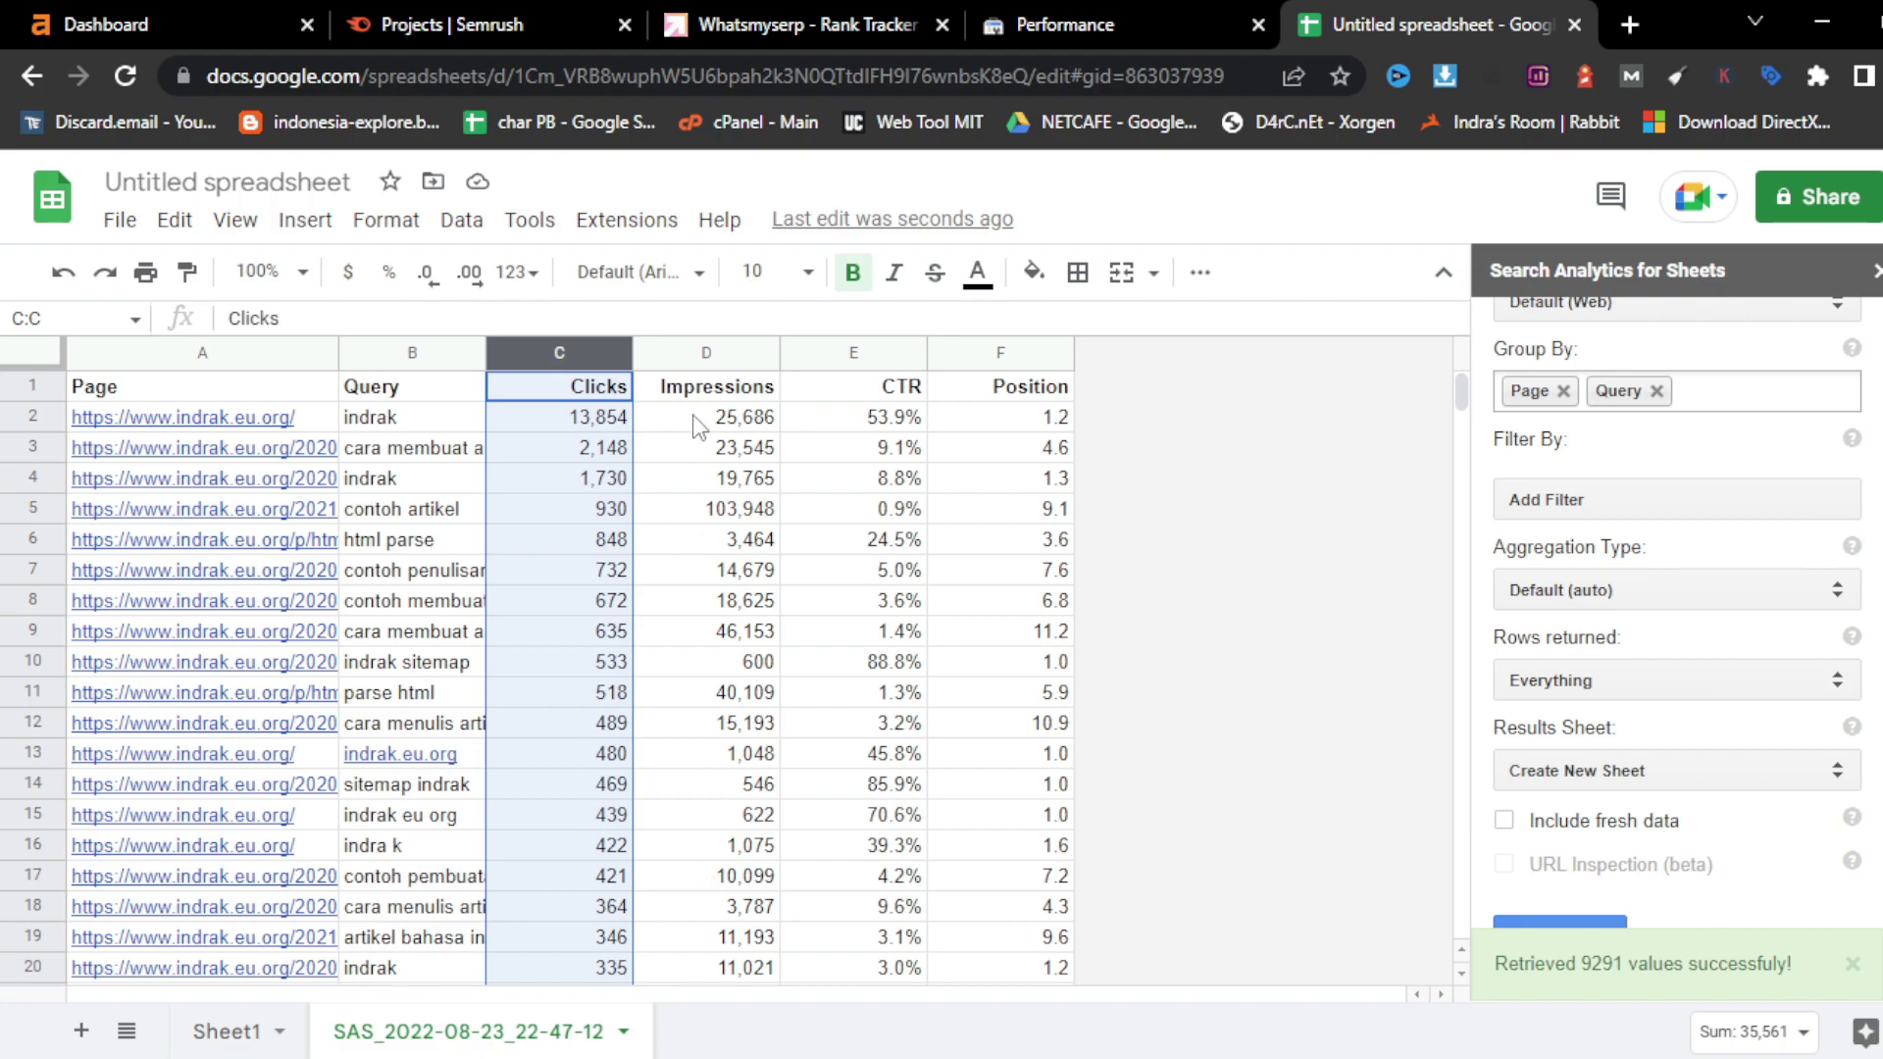
# - Sort the results sheet by Clicks from A to Z and examine the rows down to the end of the data
pyautogui.rightClick(530, 355)
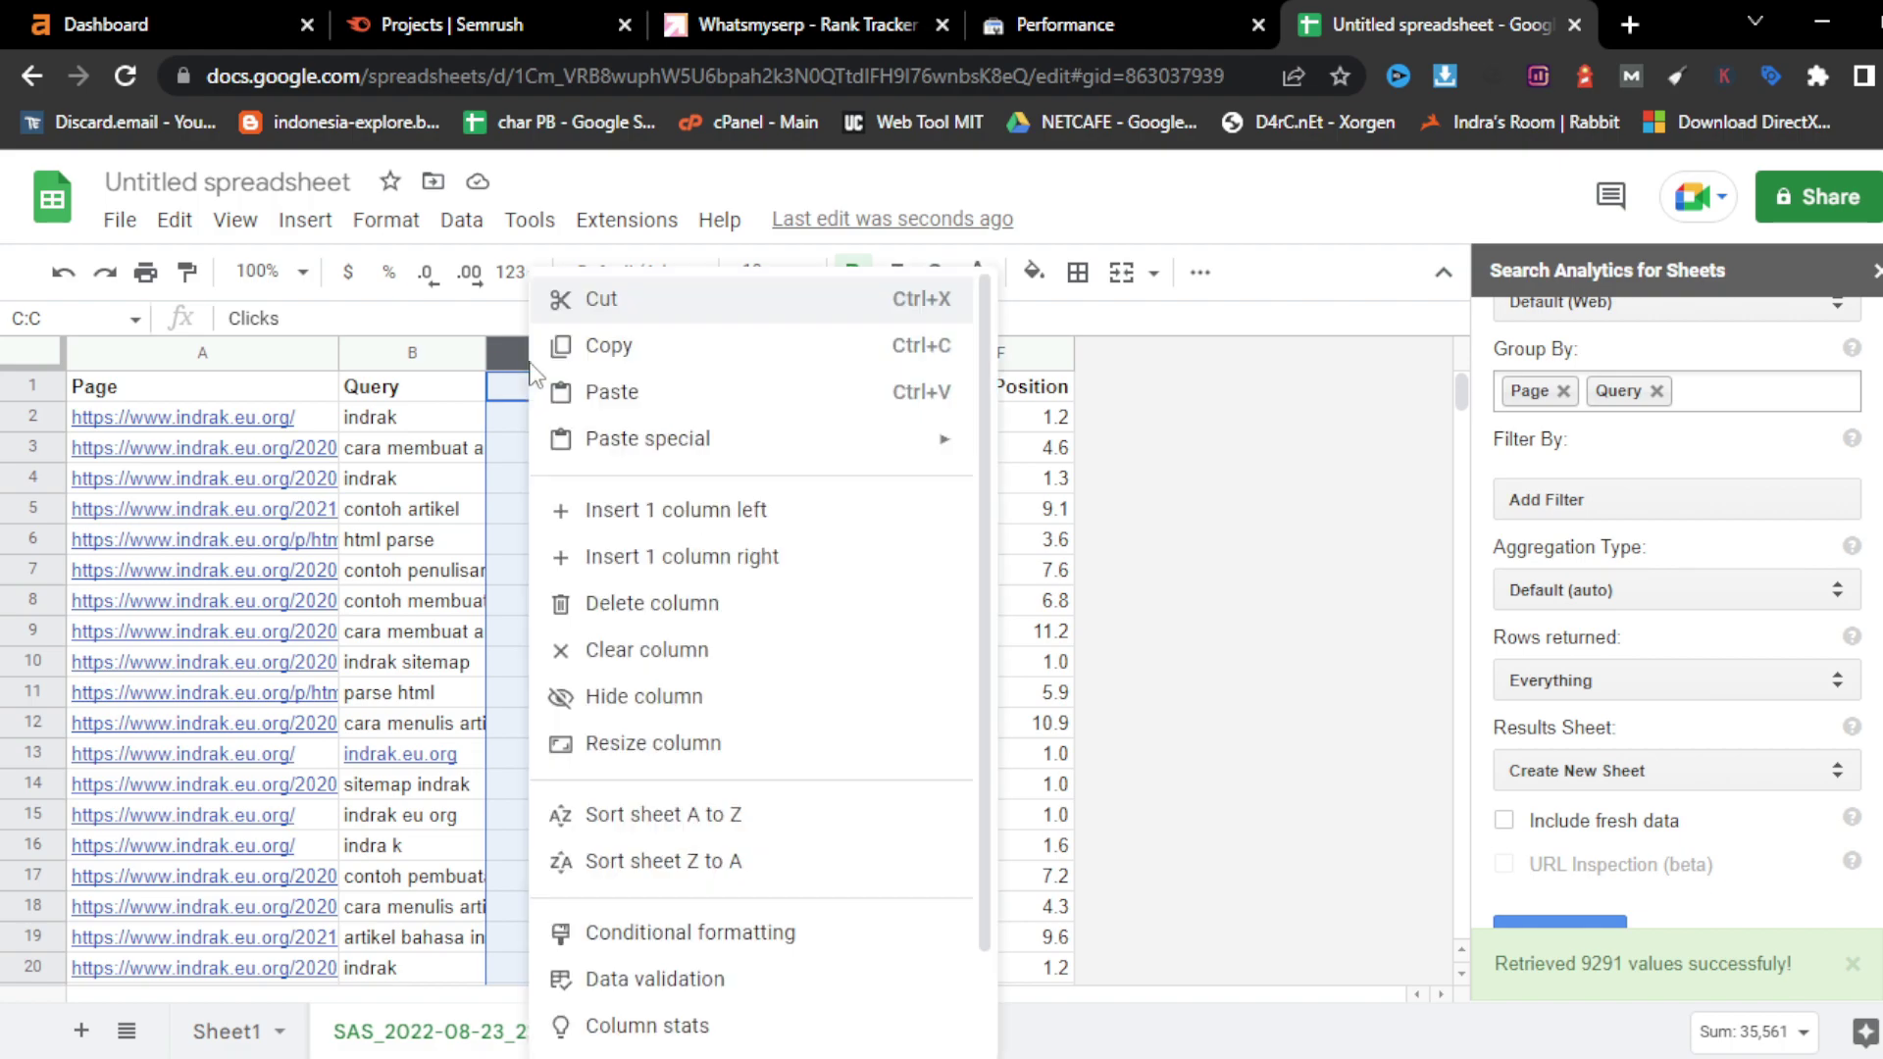
pyautogui.click(655, 815)
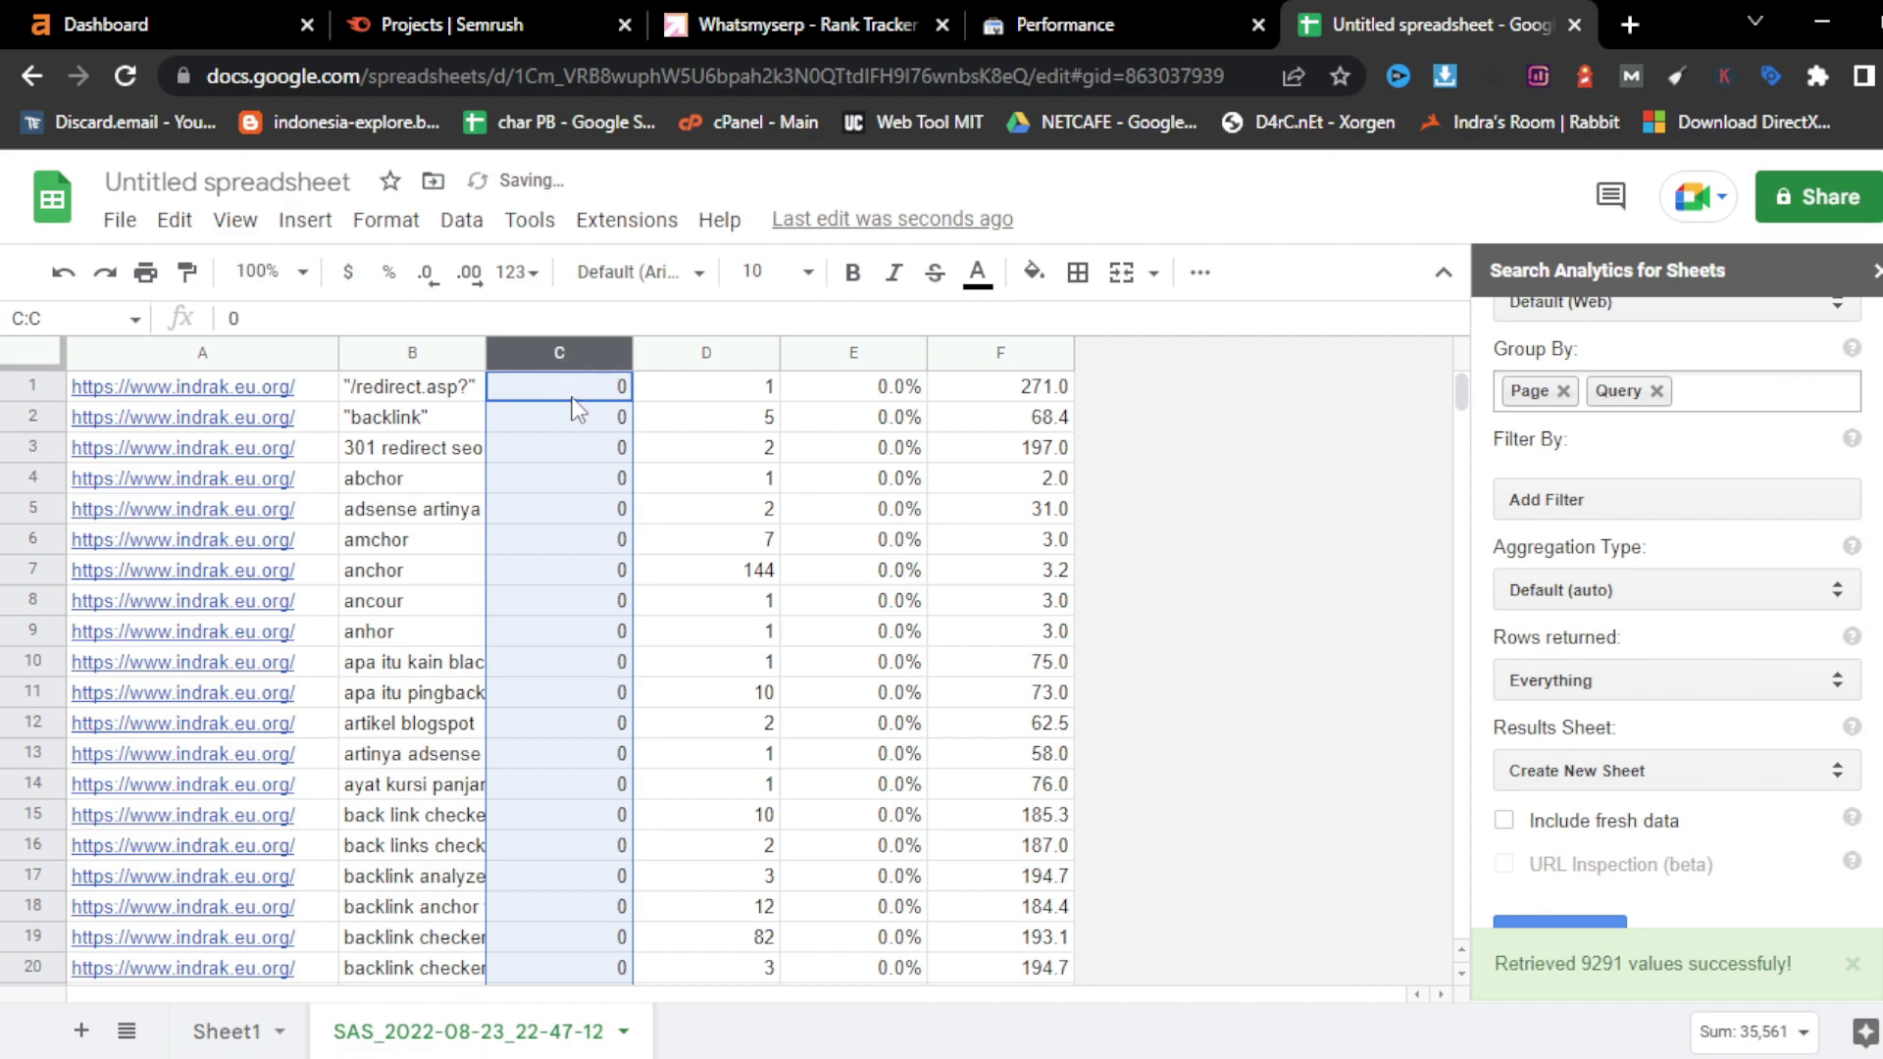
pyautogui.scroll(-17, 575, 441)
pyautogui.scroll(-17, 578, 474)
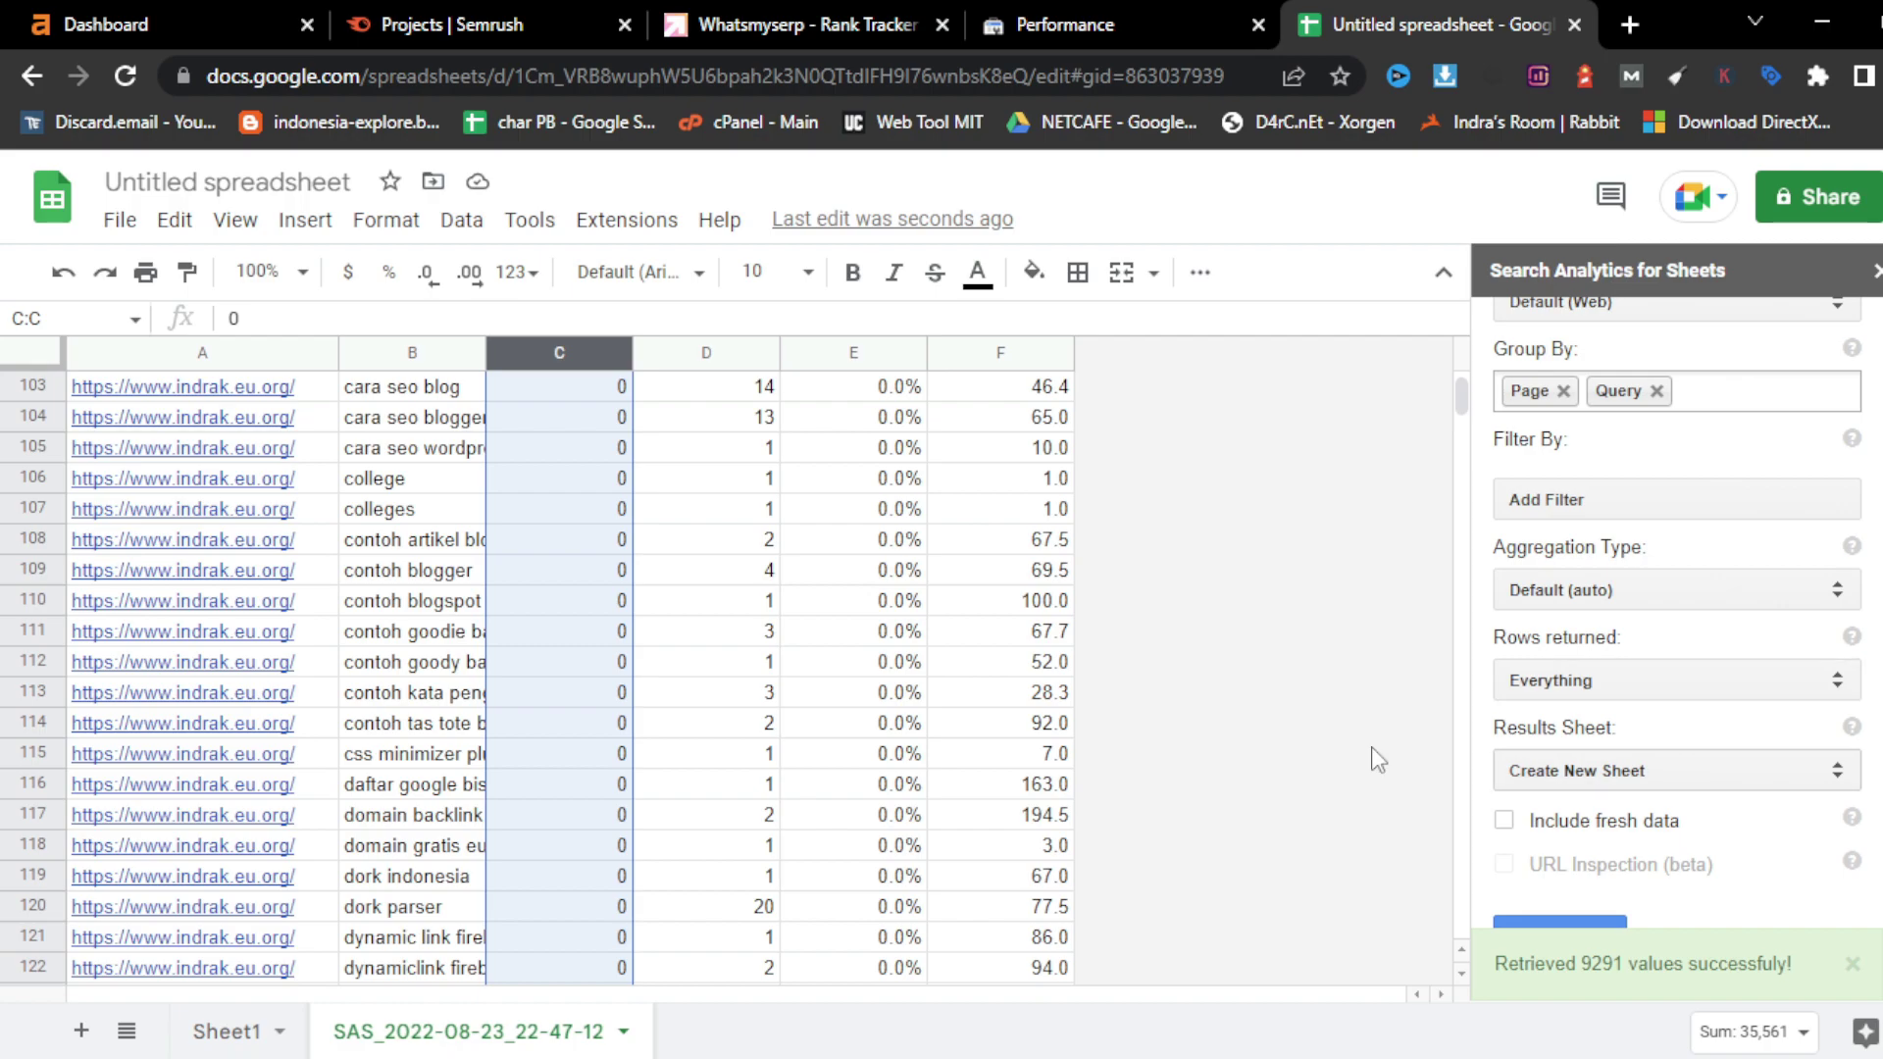
pyautogui.hotkey('ctrl', 'Down')
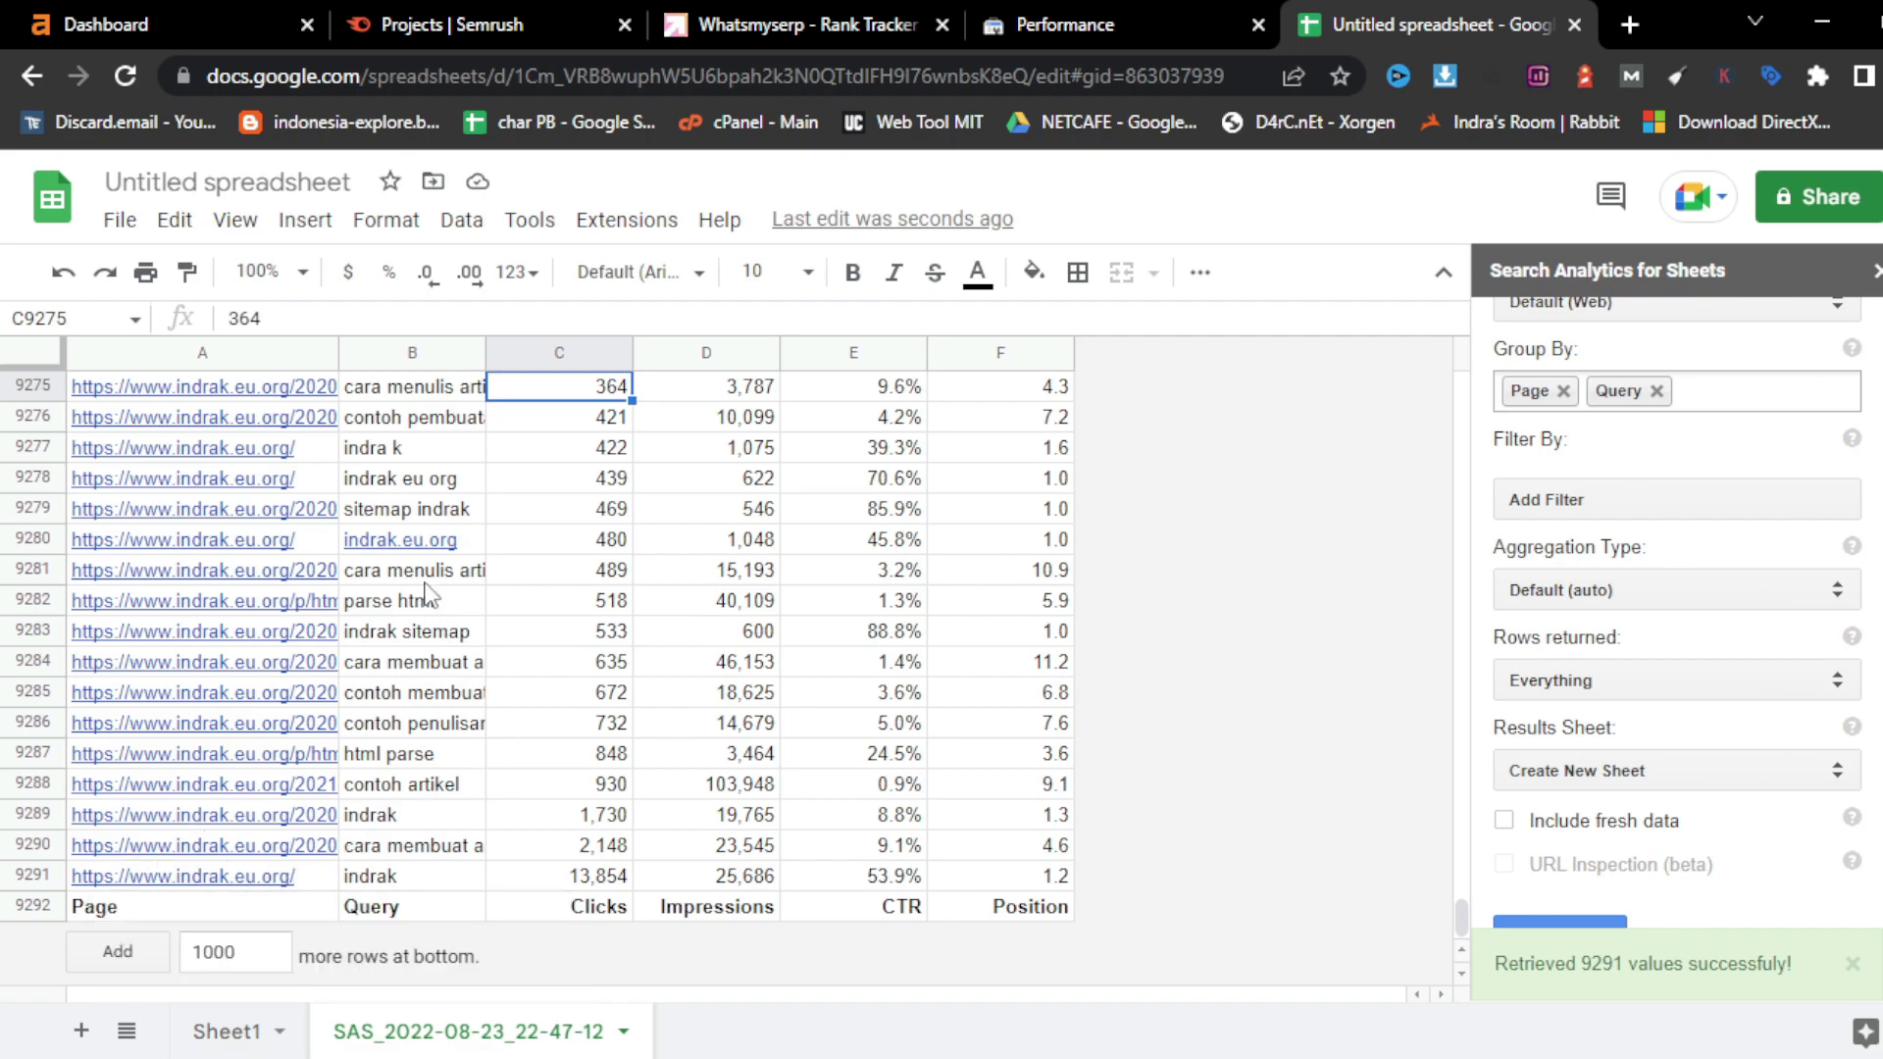
# - Narrow the Page column, widen the Query column, and sort the sheet by Clicks from Z to A
pyautogui.moveTo(334, 351); pyautogui.dragTo(292, 351)
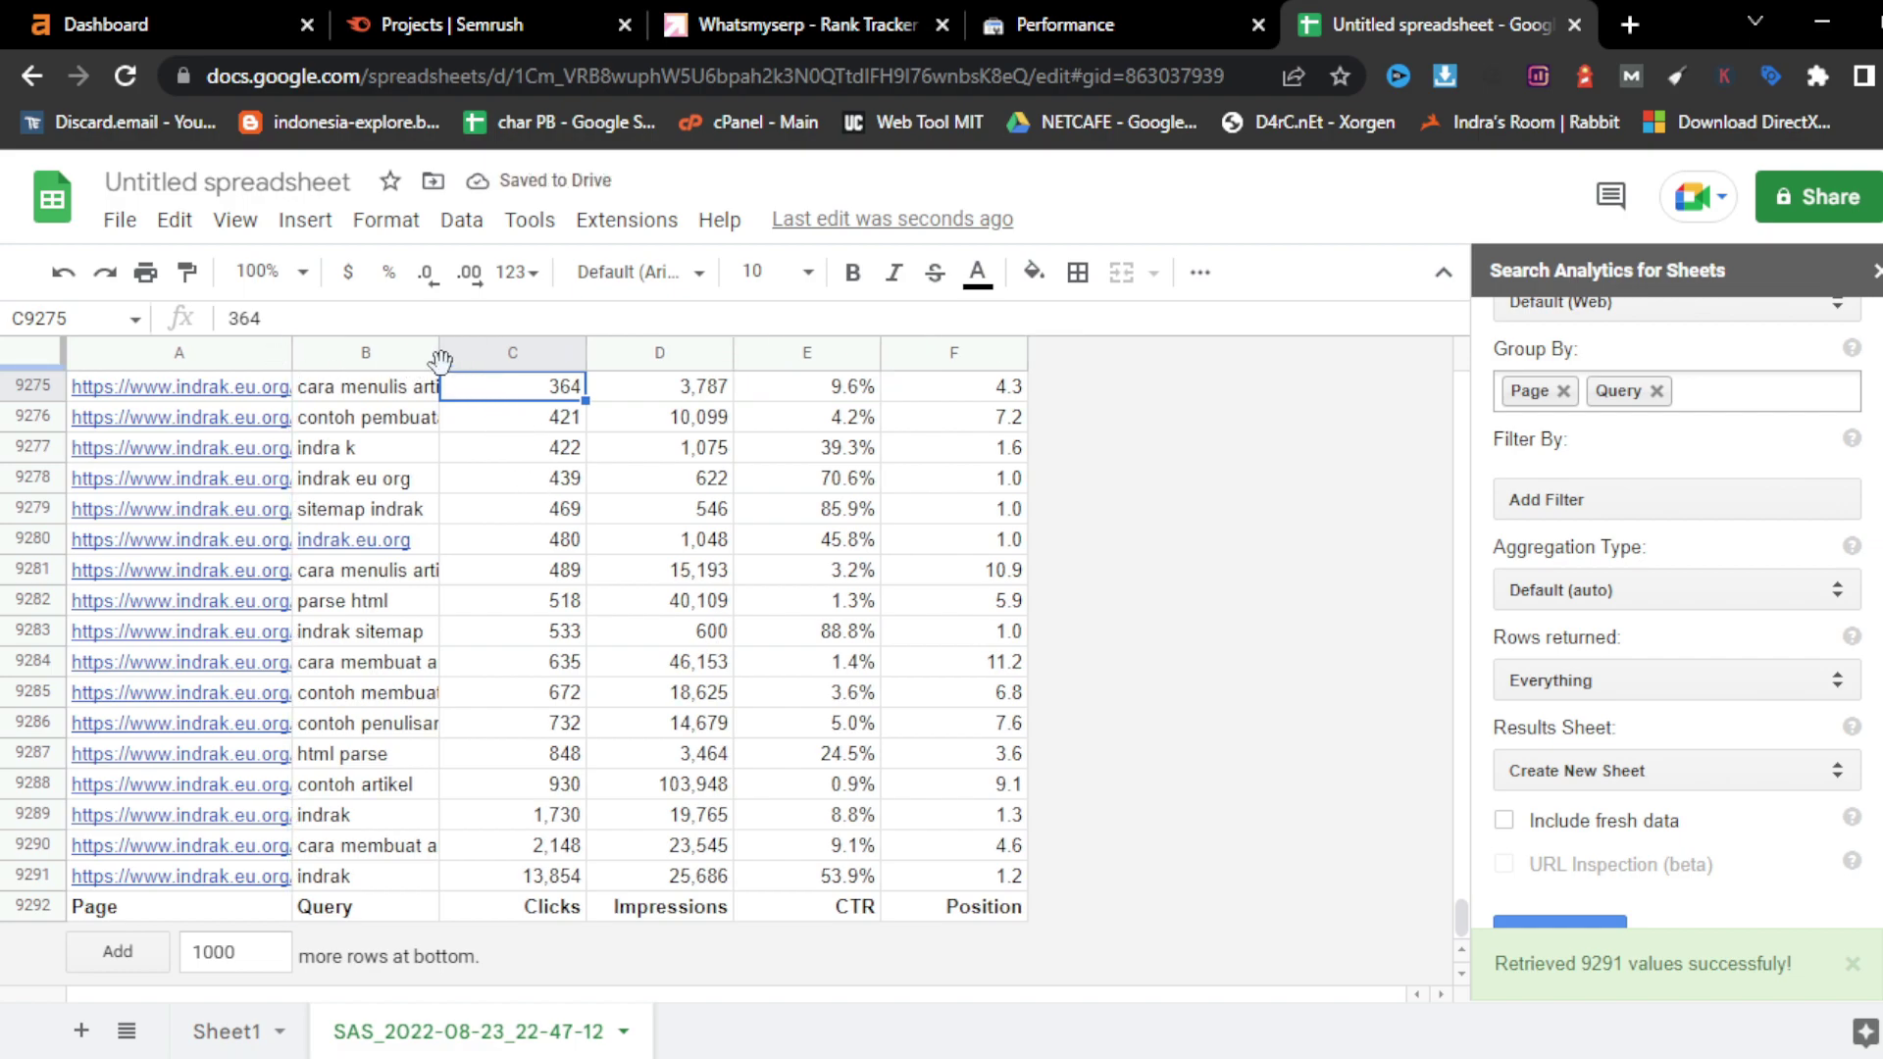
pyautogui.rightClick(443, 355)
pyautogui.click(731, 861)
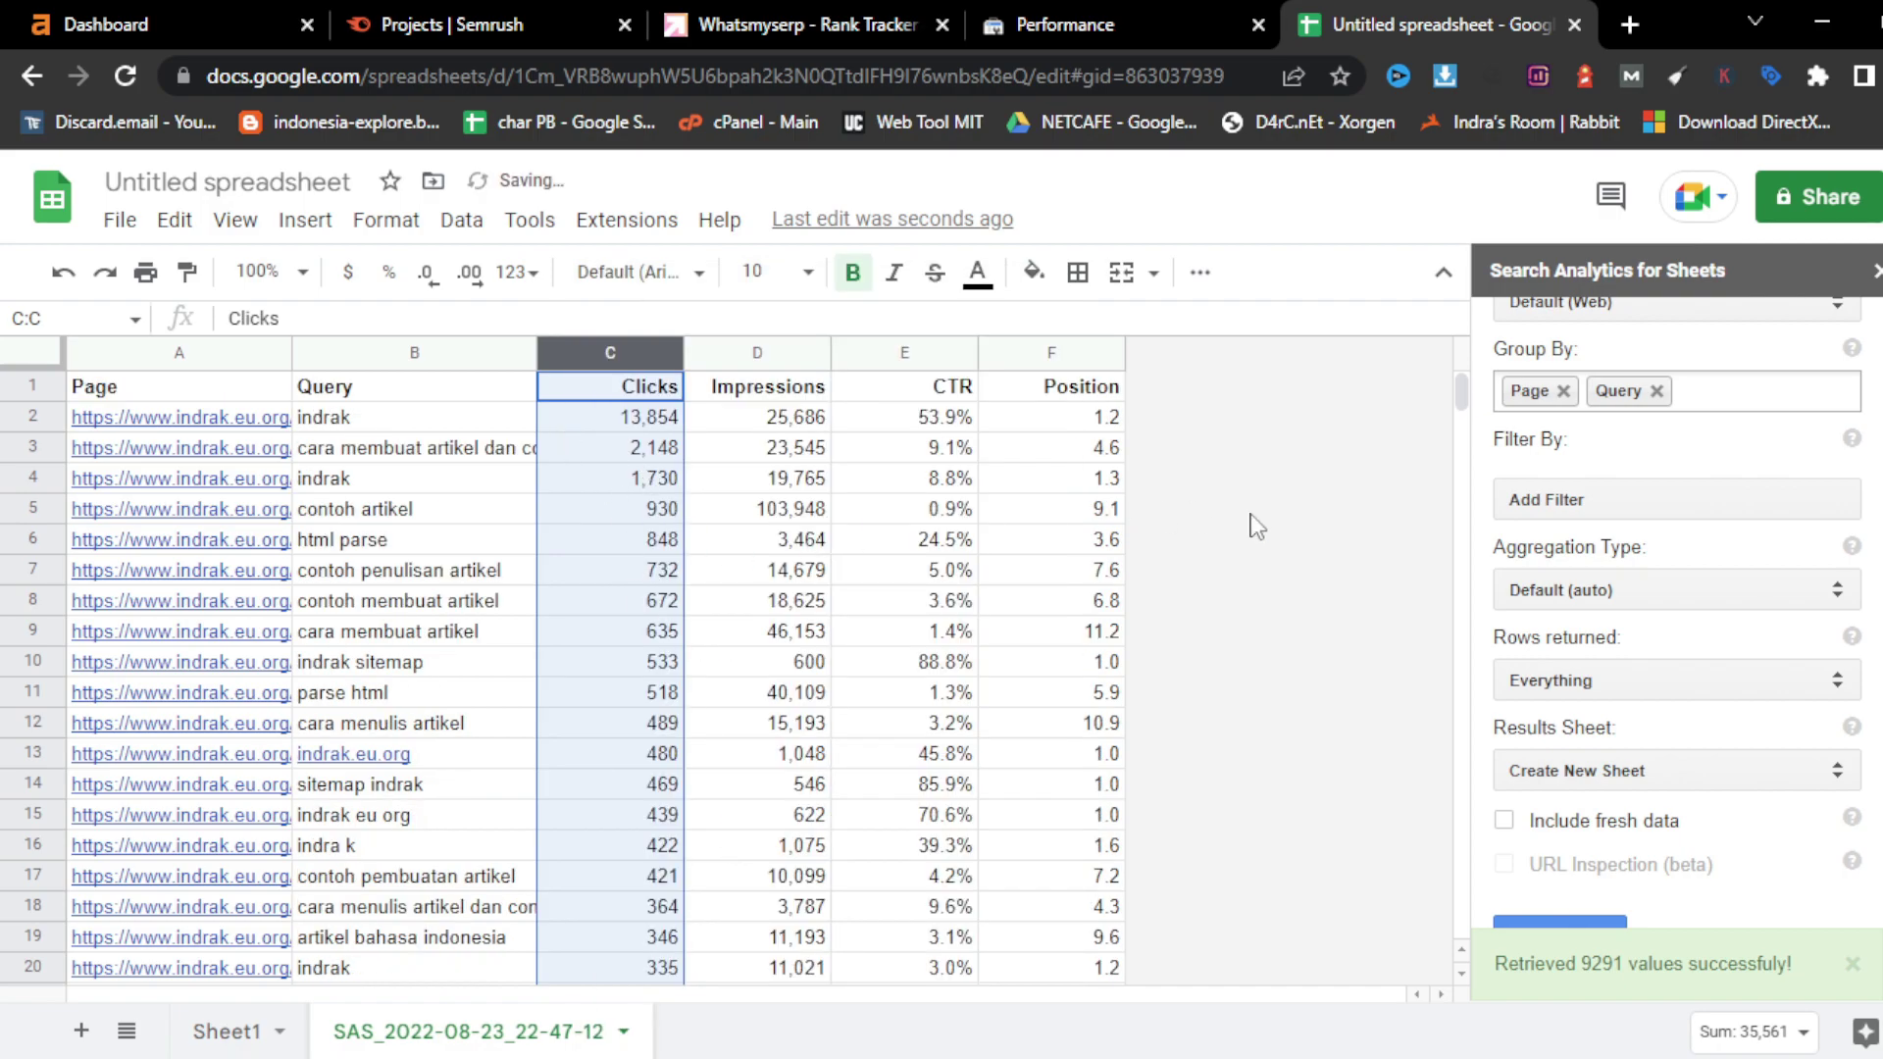
# - Sort the results sheet by the Position column from A to Z, and again from Z to A
pyautogui.click(1089, 509)
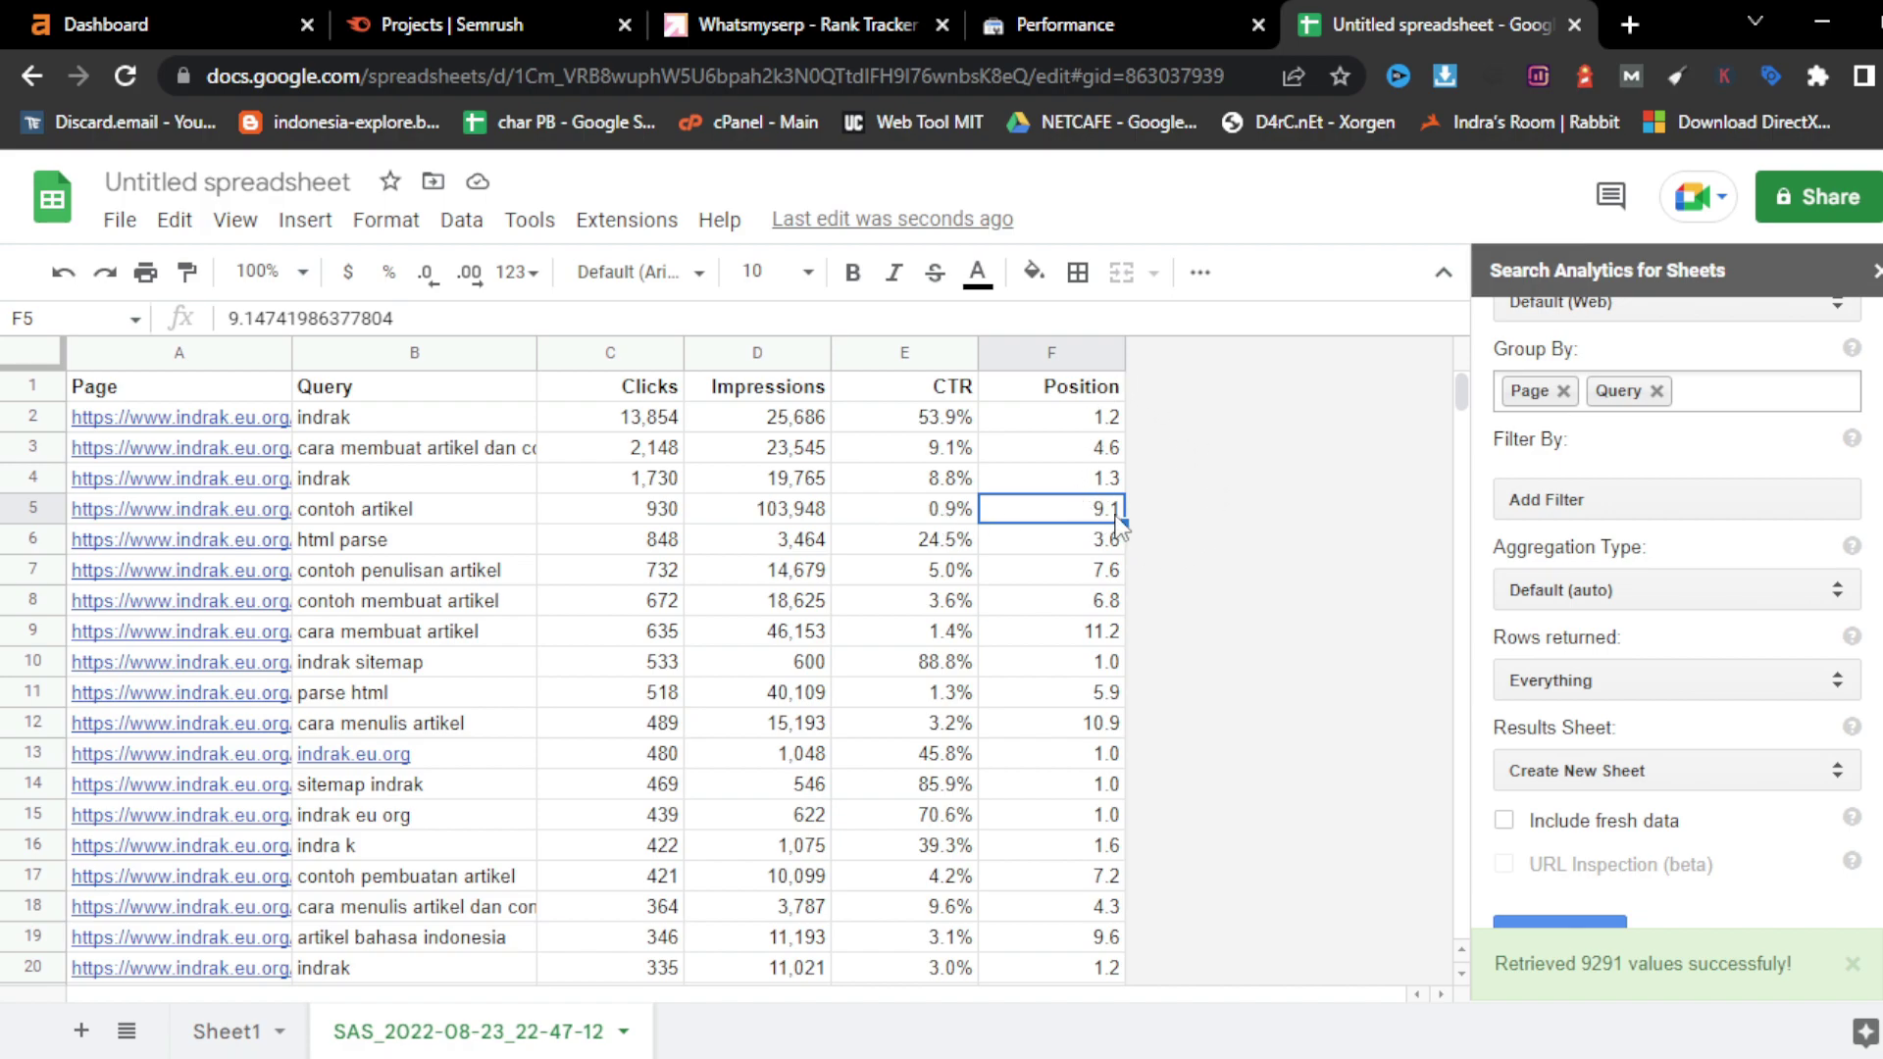
pyautogui.click(1074, 350)
pyautogui.rightClick(1046, 535)
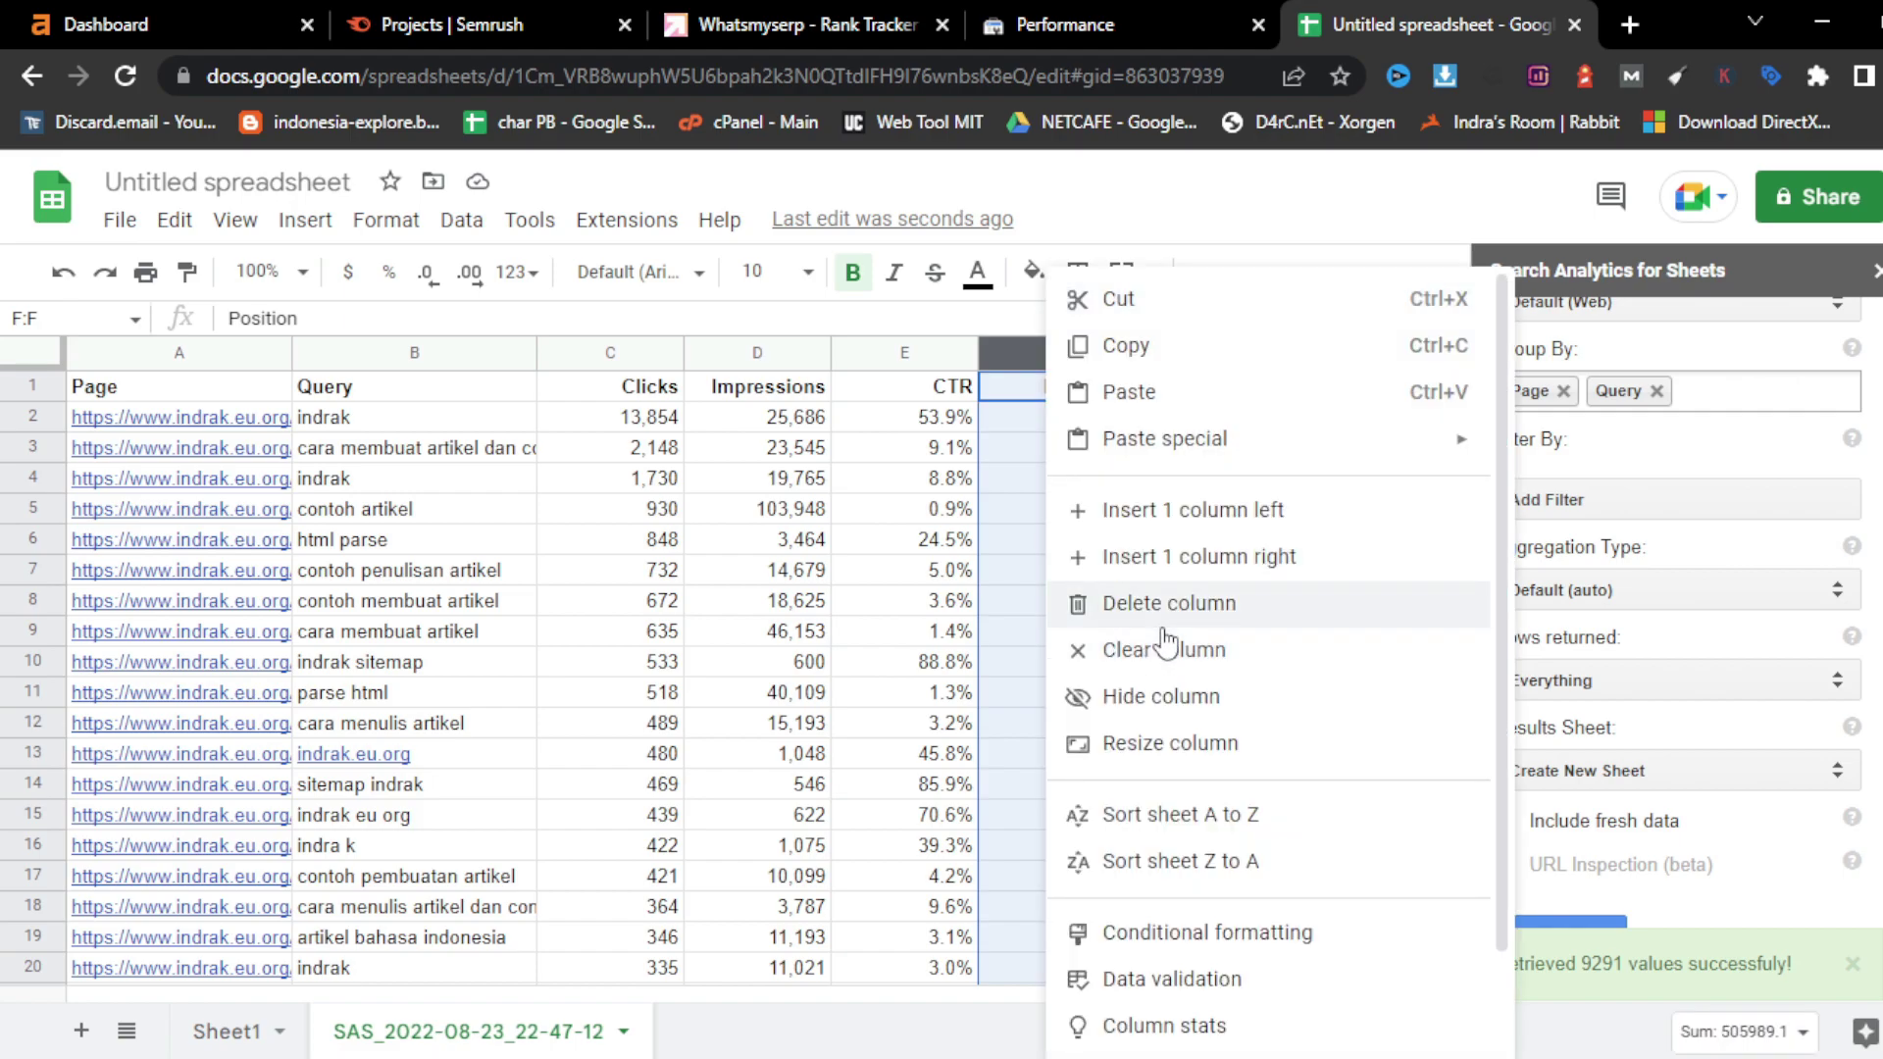
pyautogui.click(1178, 820)
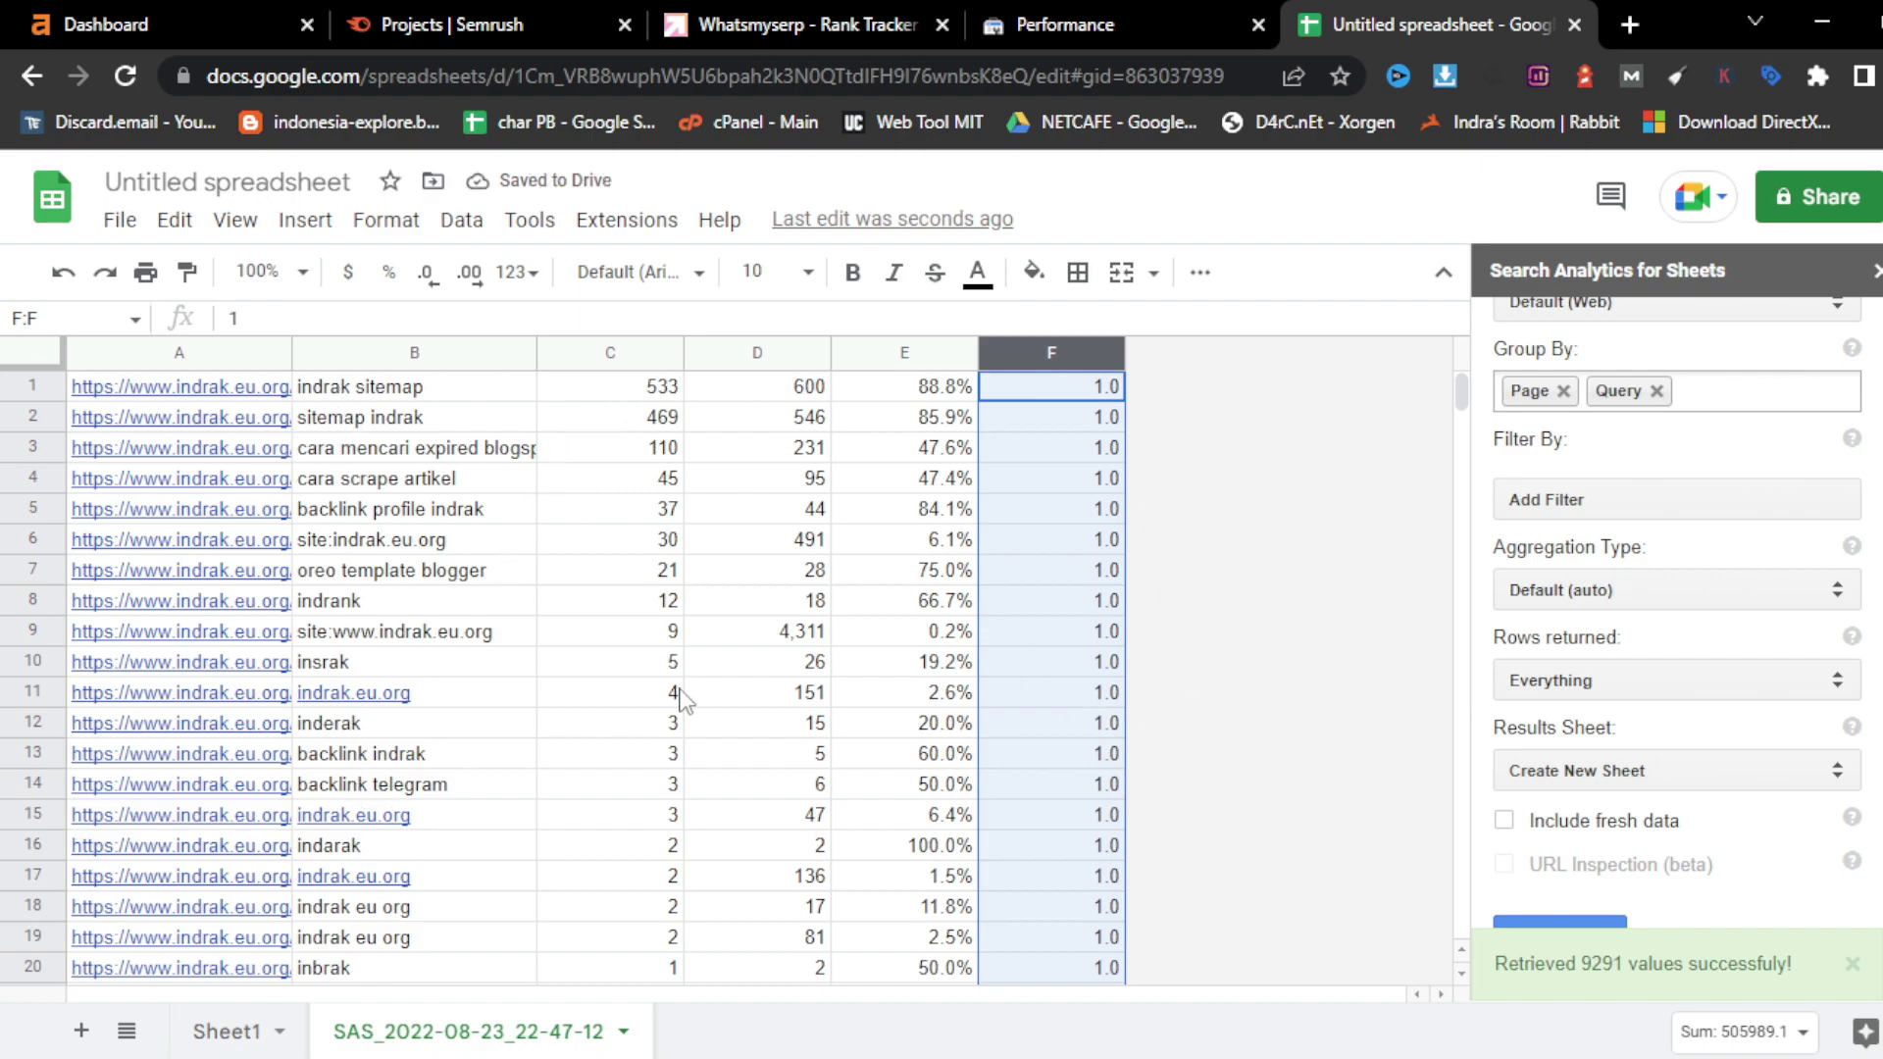
pyautogui.rightClick(996, 367)
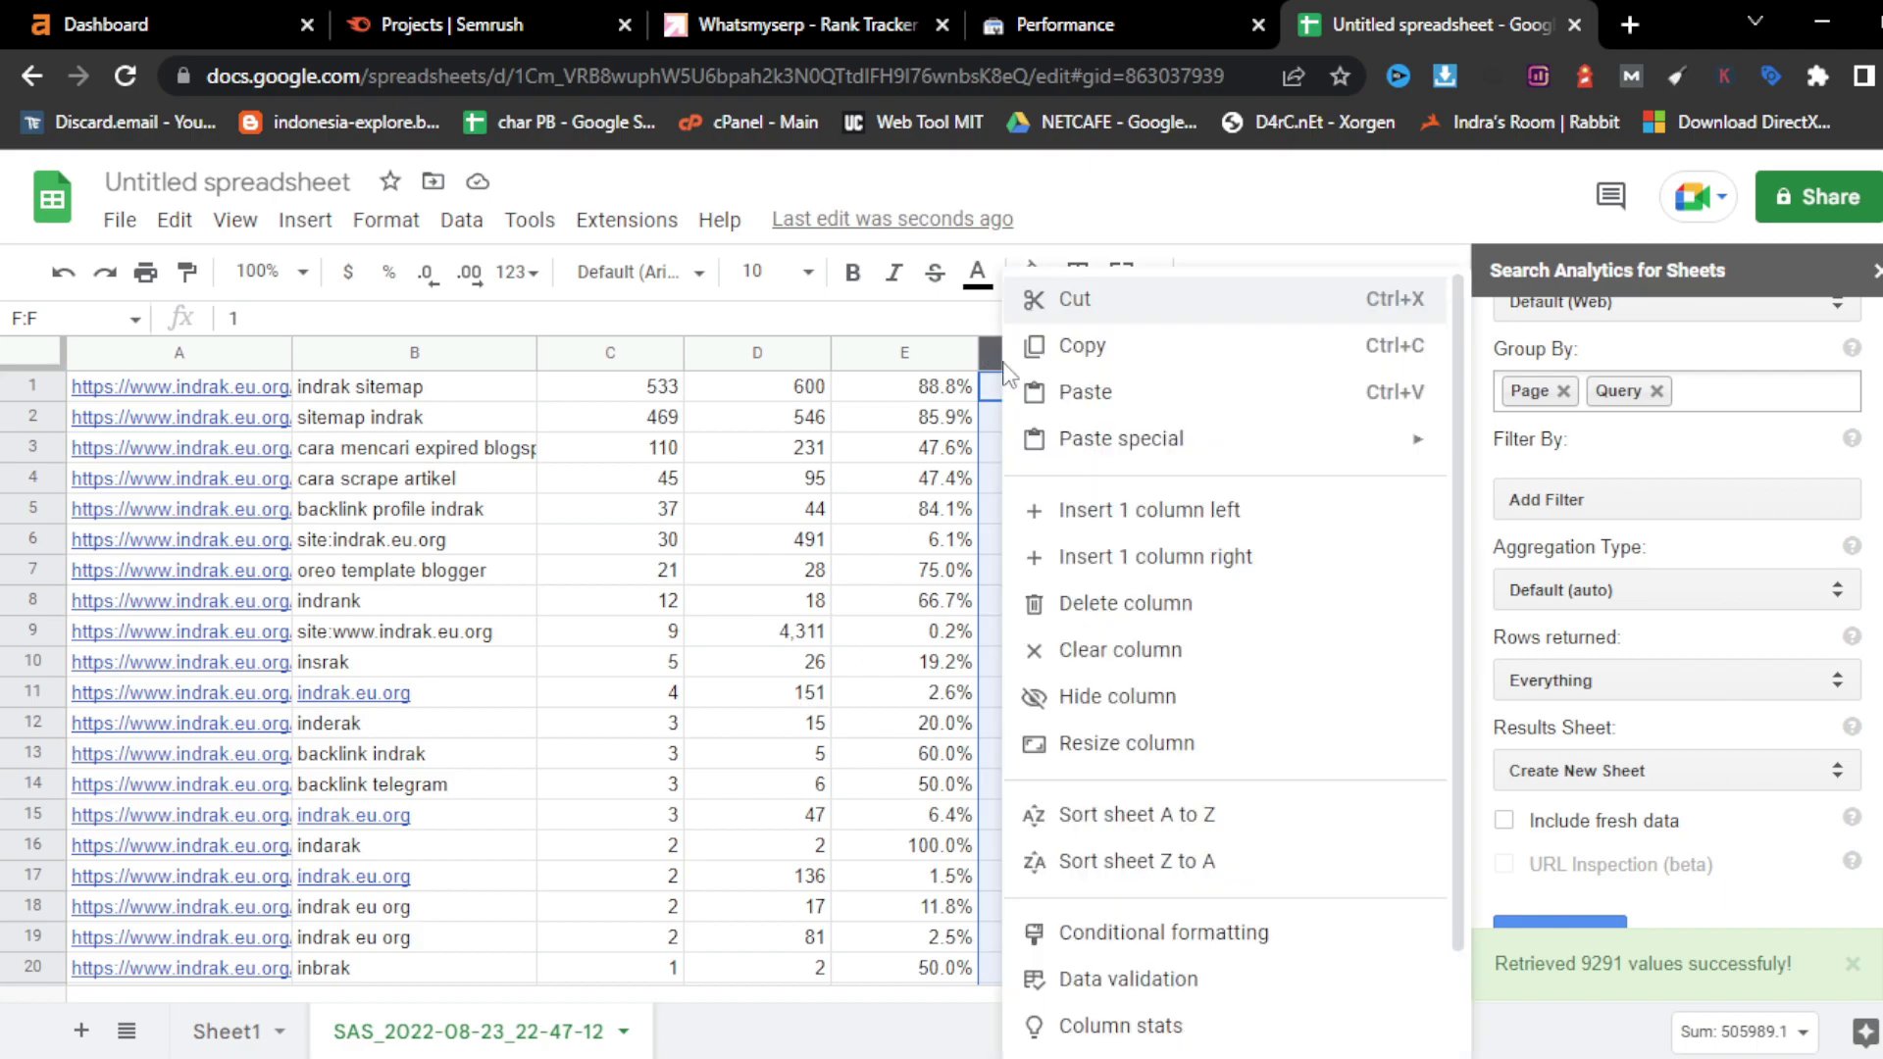
pyautogui.click(1136, 859)
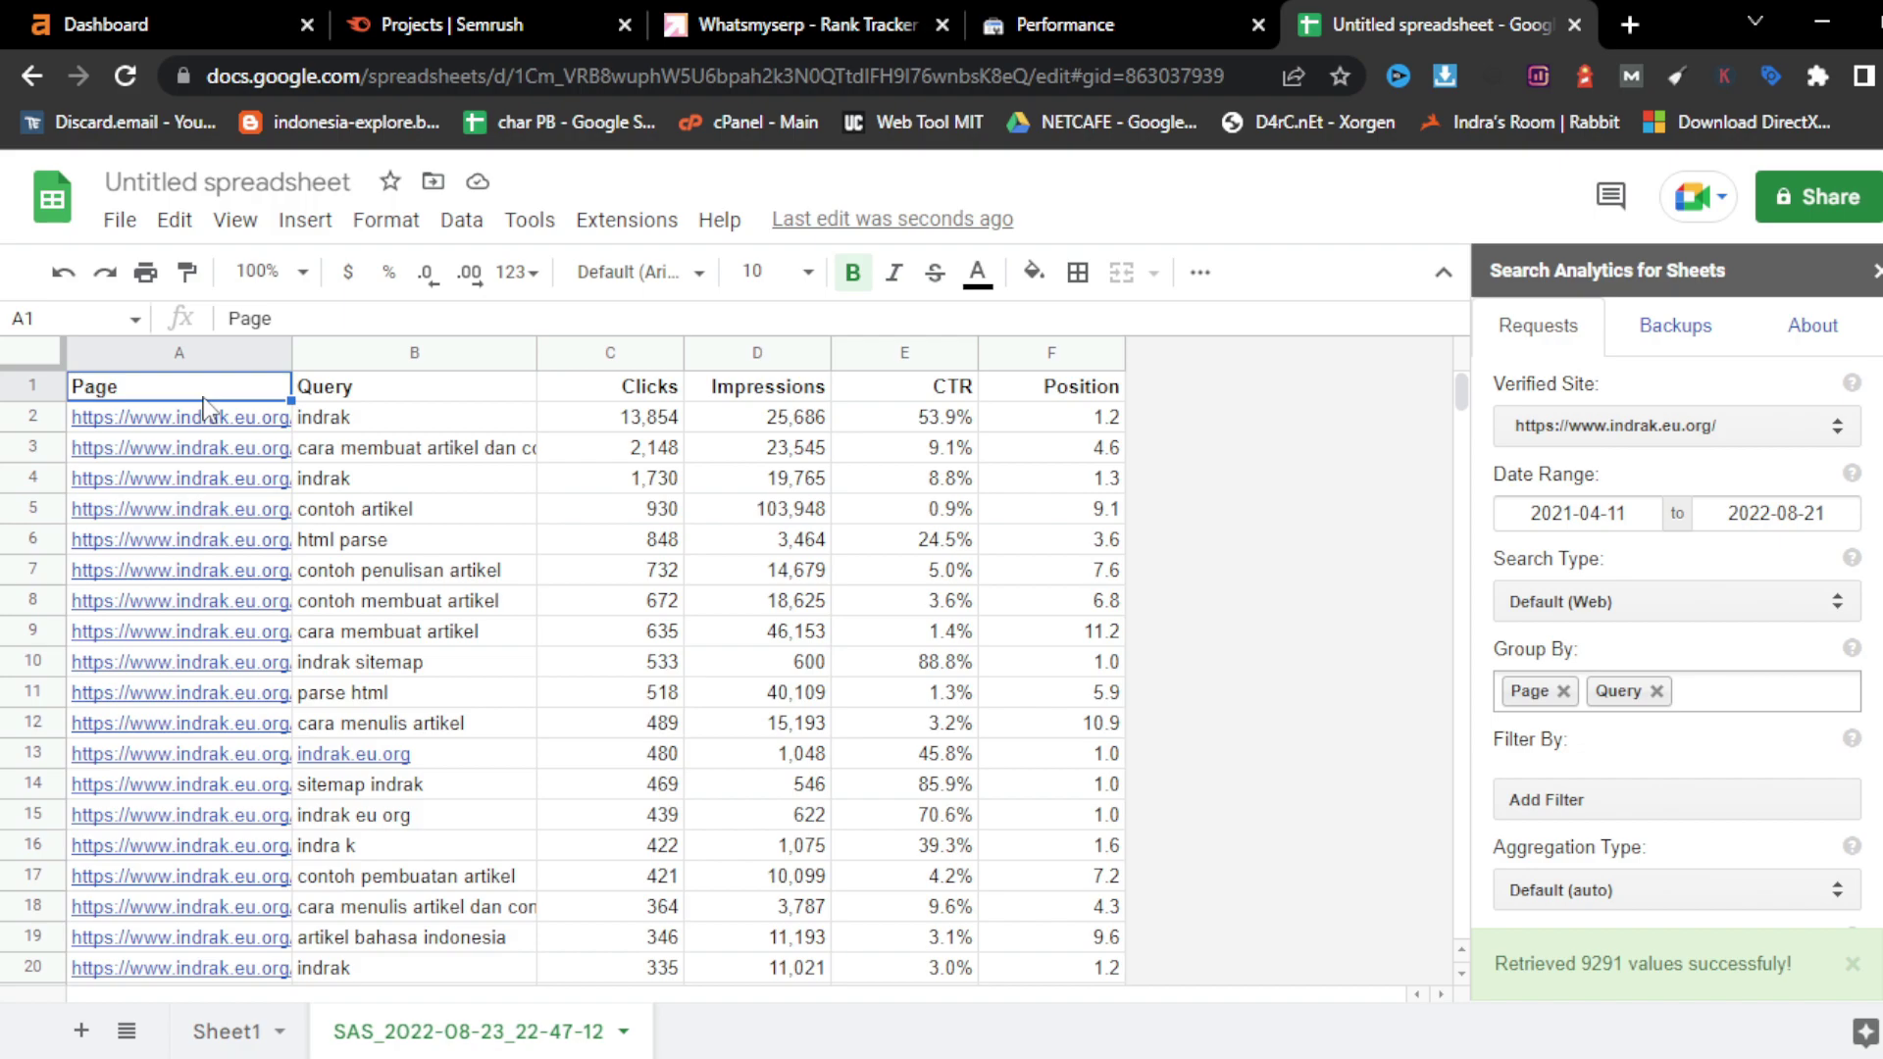
# - Insert a pivot table on a new sheet from the whole results range A1:F9292
pyautogui.hotkey('ctrl', 'a')
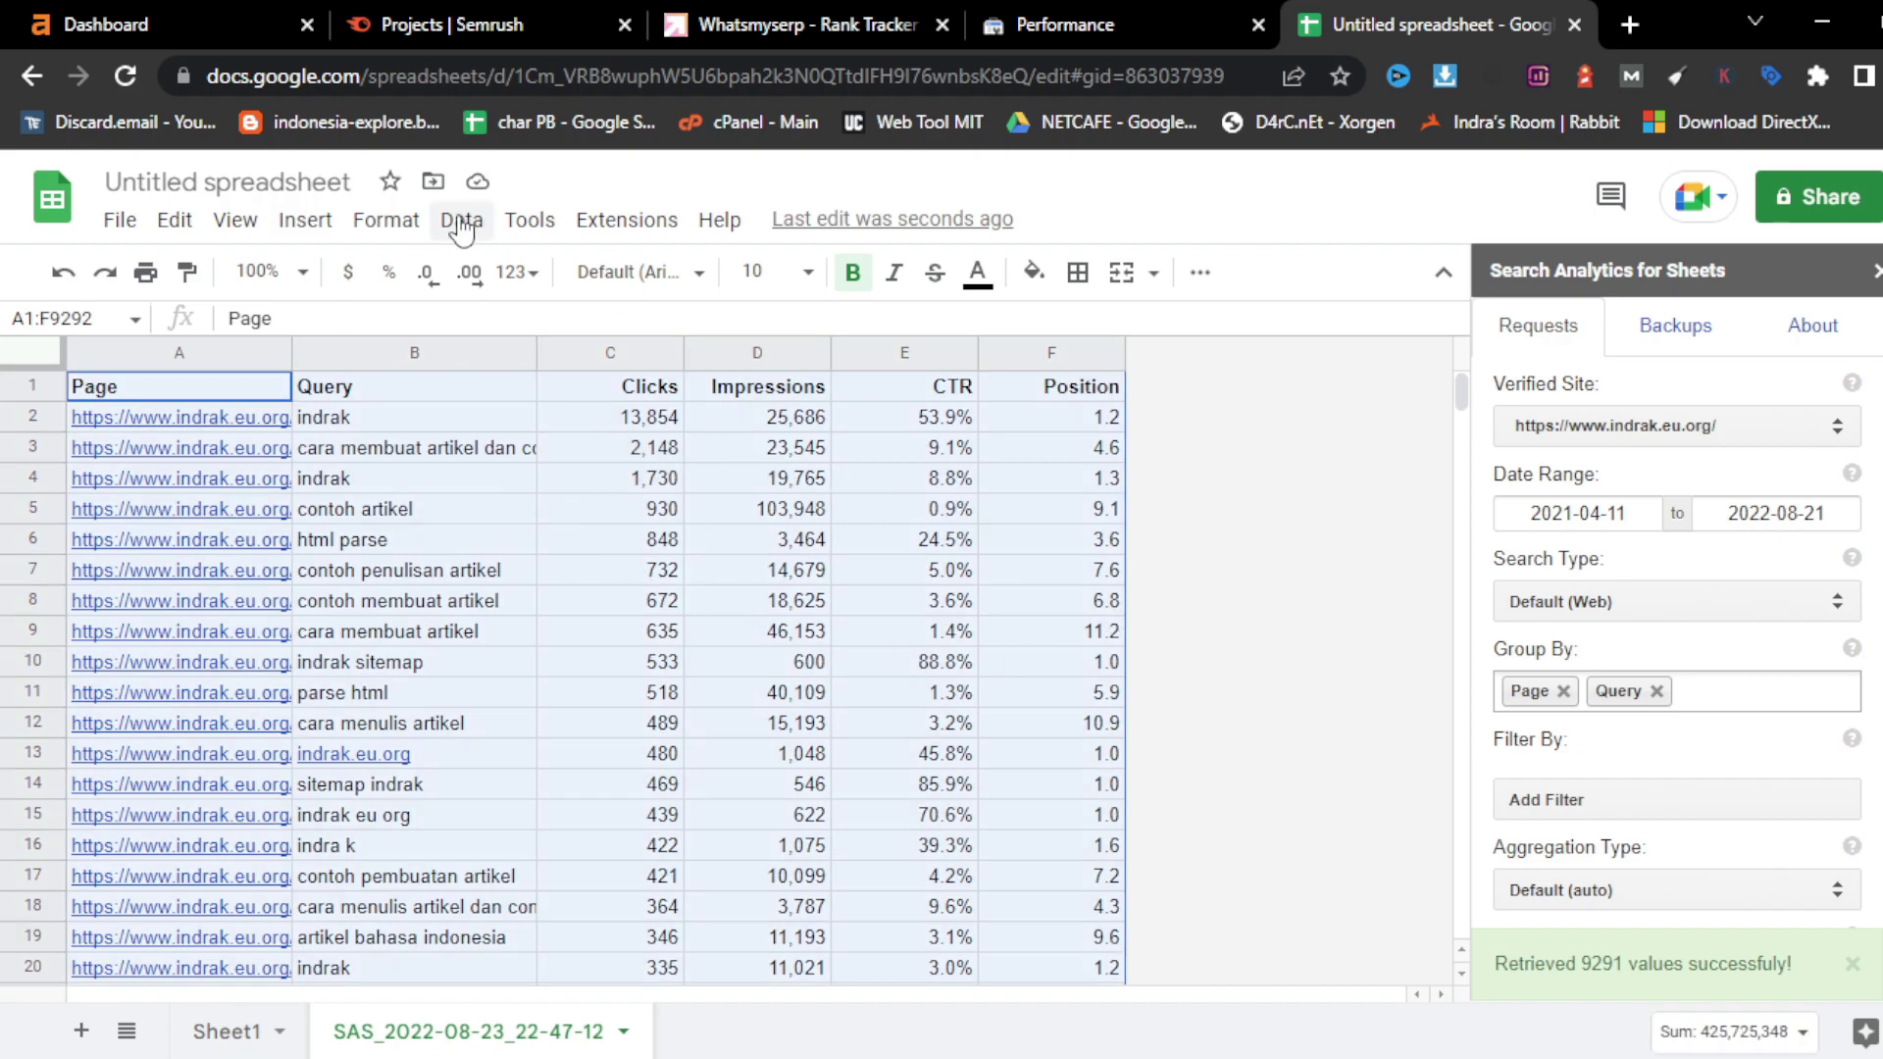
pyautogui.click(305, 220)
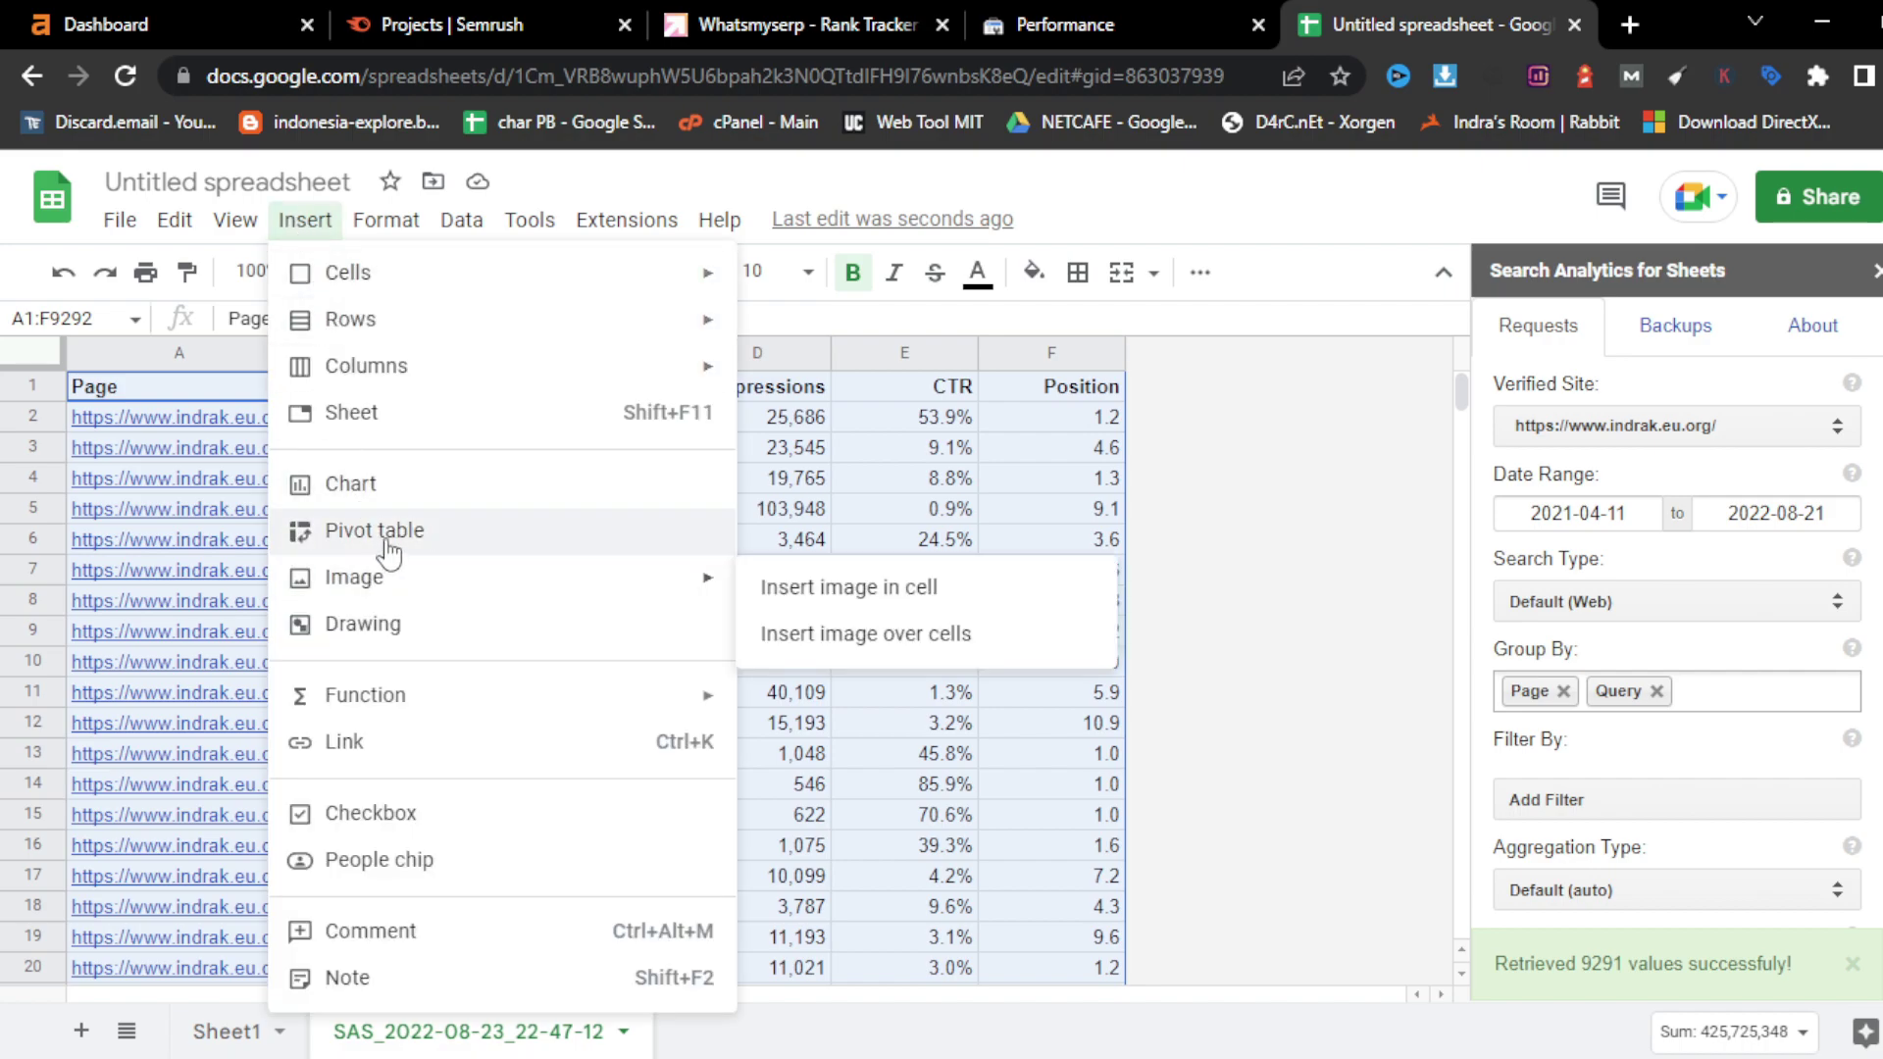
pyautogui.click(385, 534)
pyautogui.click(1125, 792)
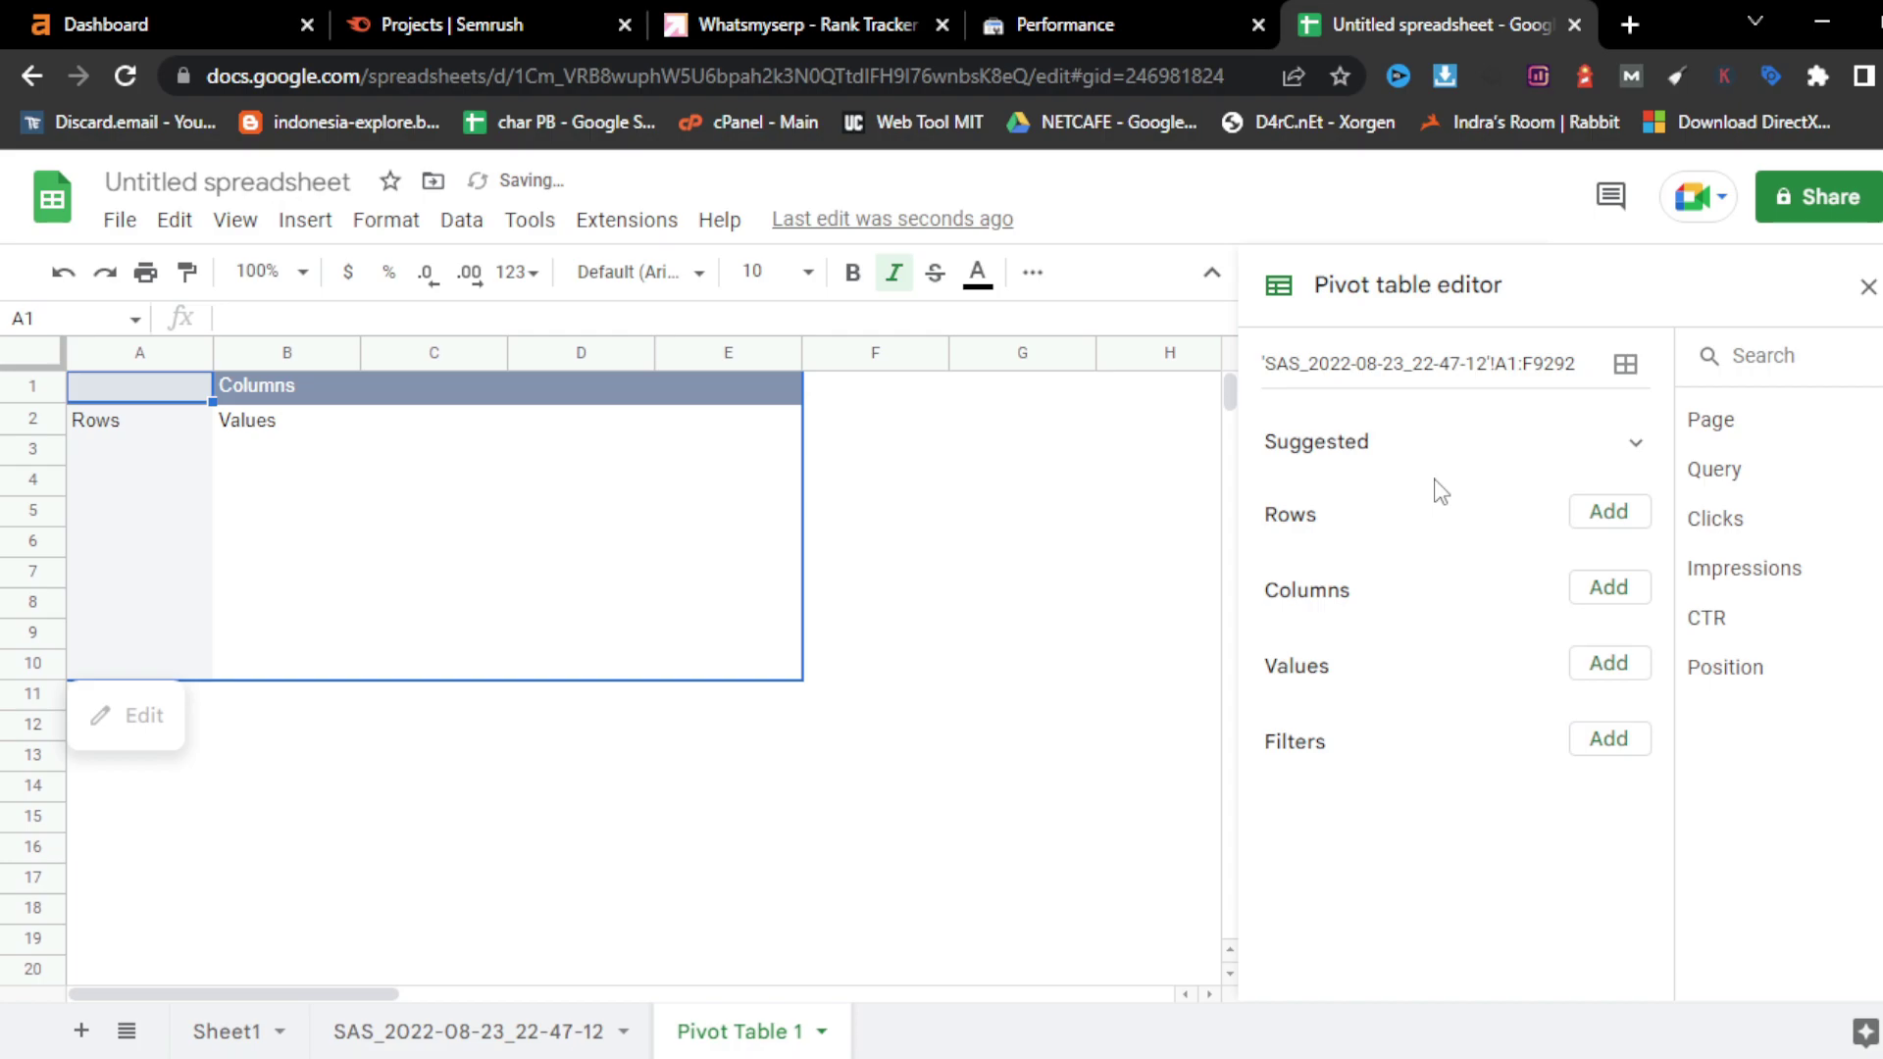
# - Add Page and Query as the pivot table's row fields
pyautogui.click(1607, 516)
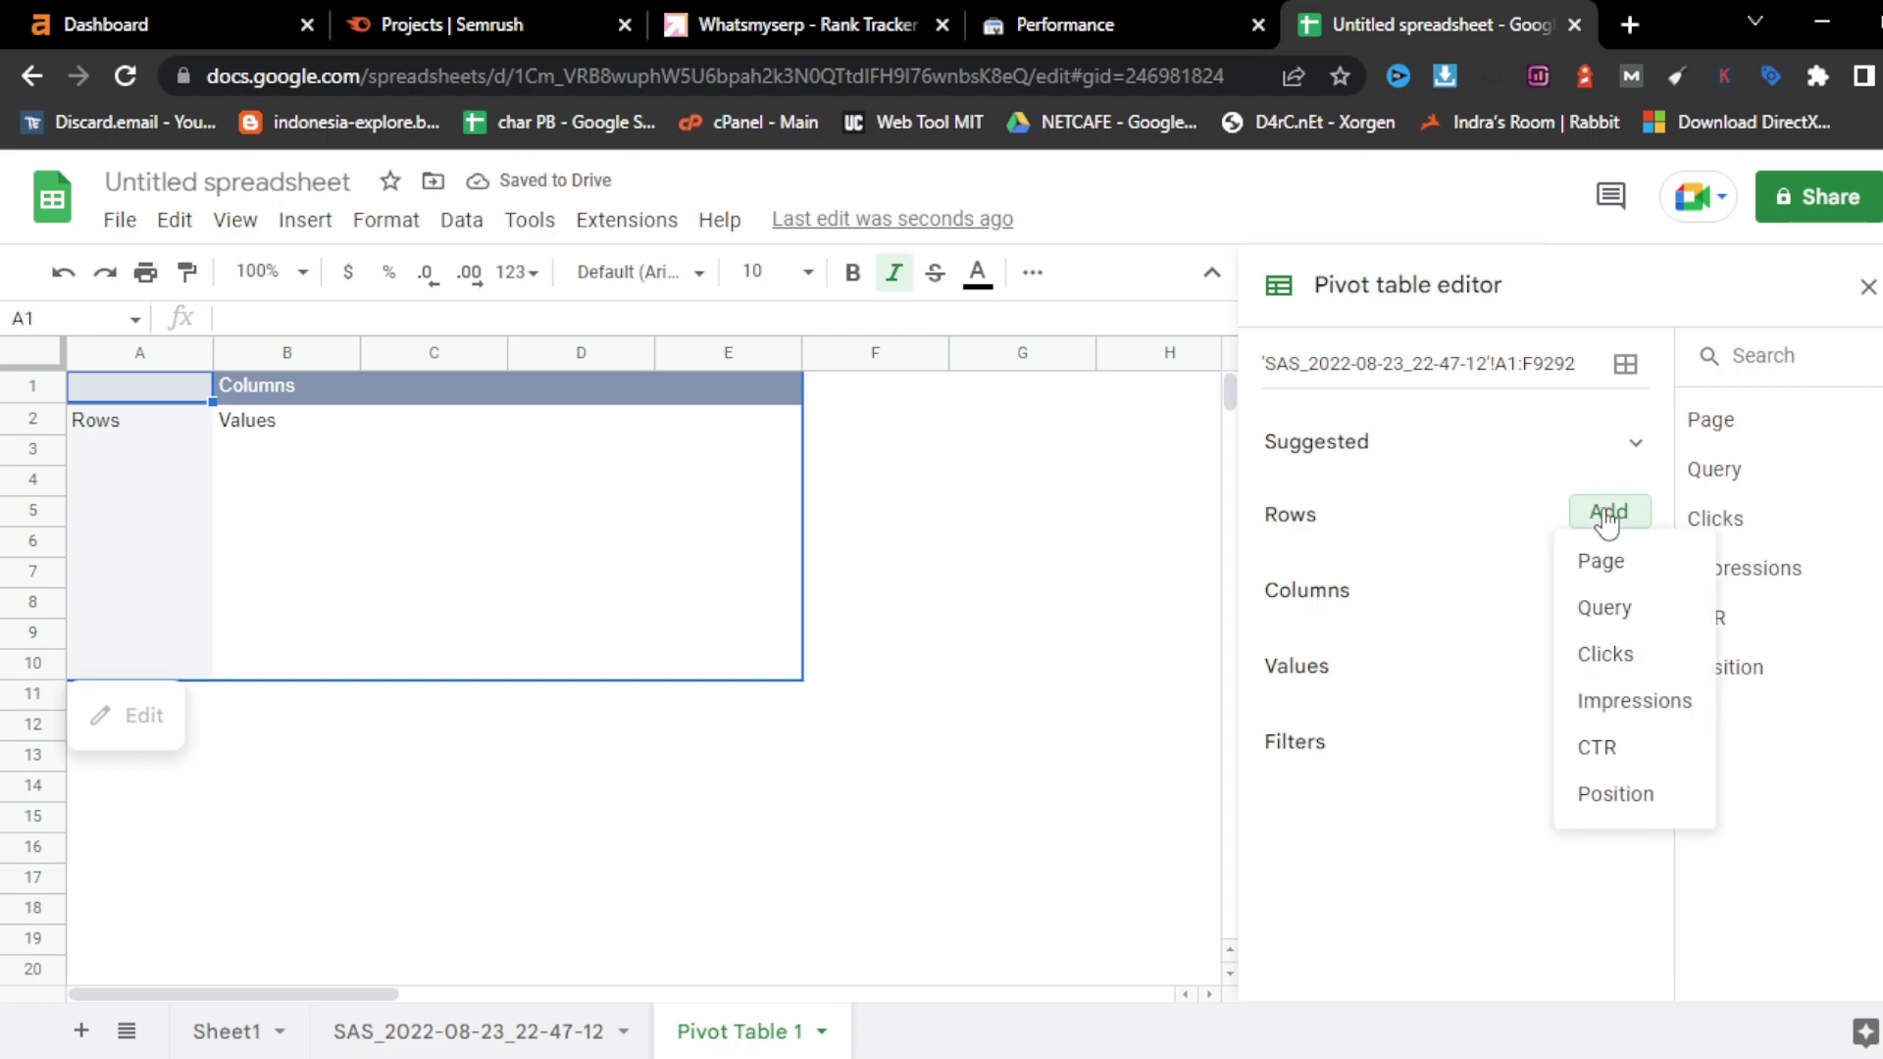
pyautogui.click(1603, 566)
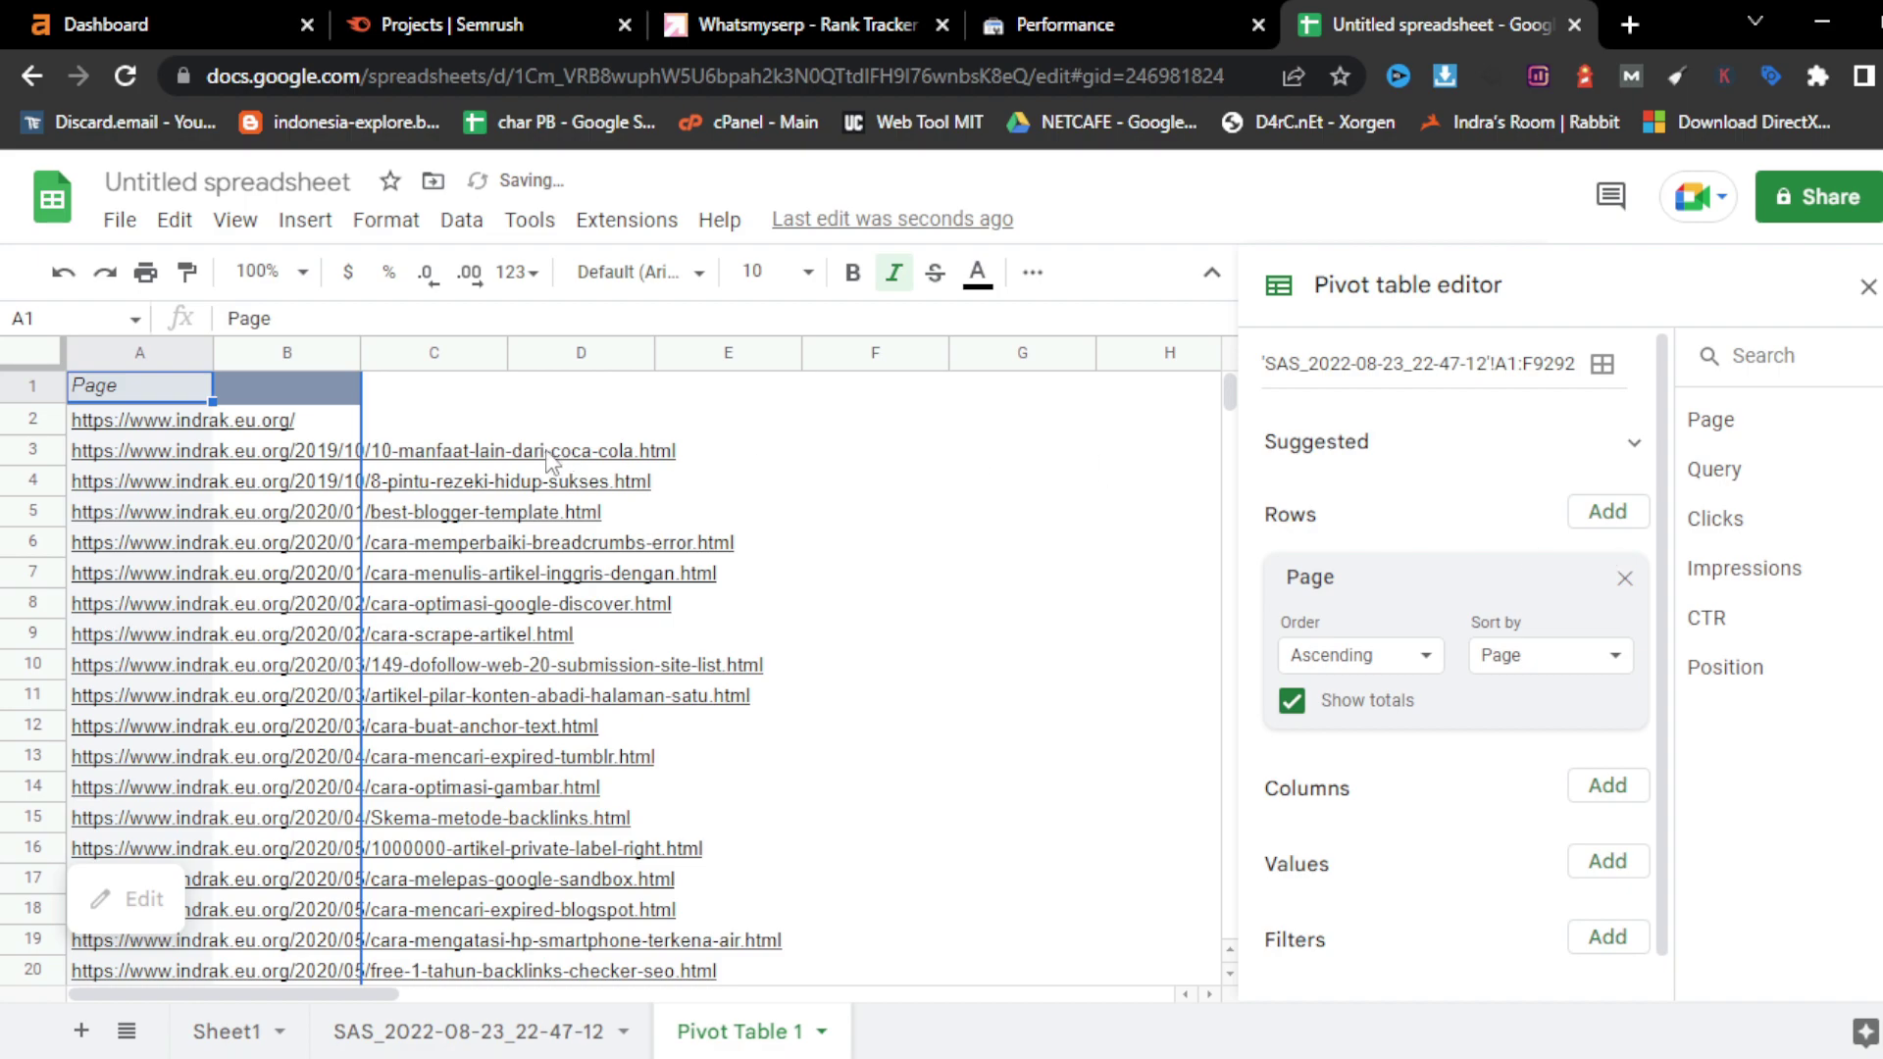
pyautogui.click(1616, 512)
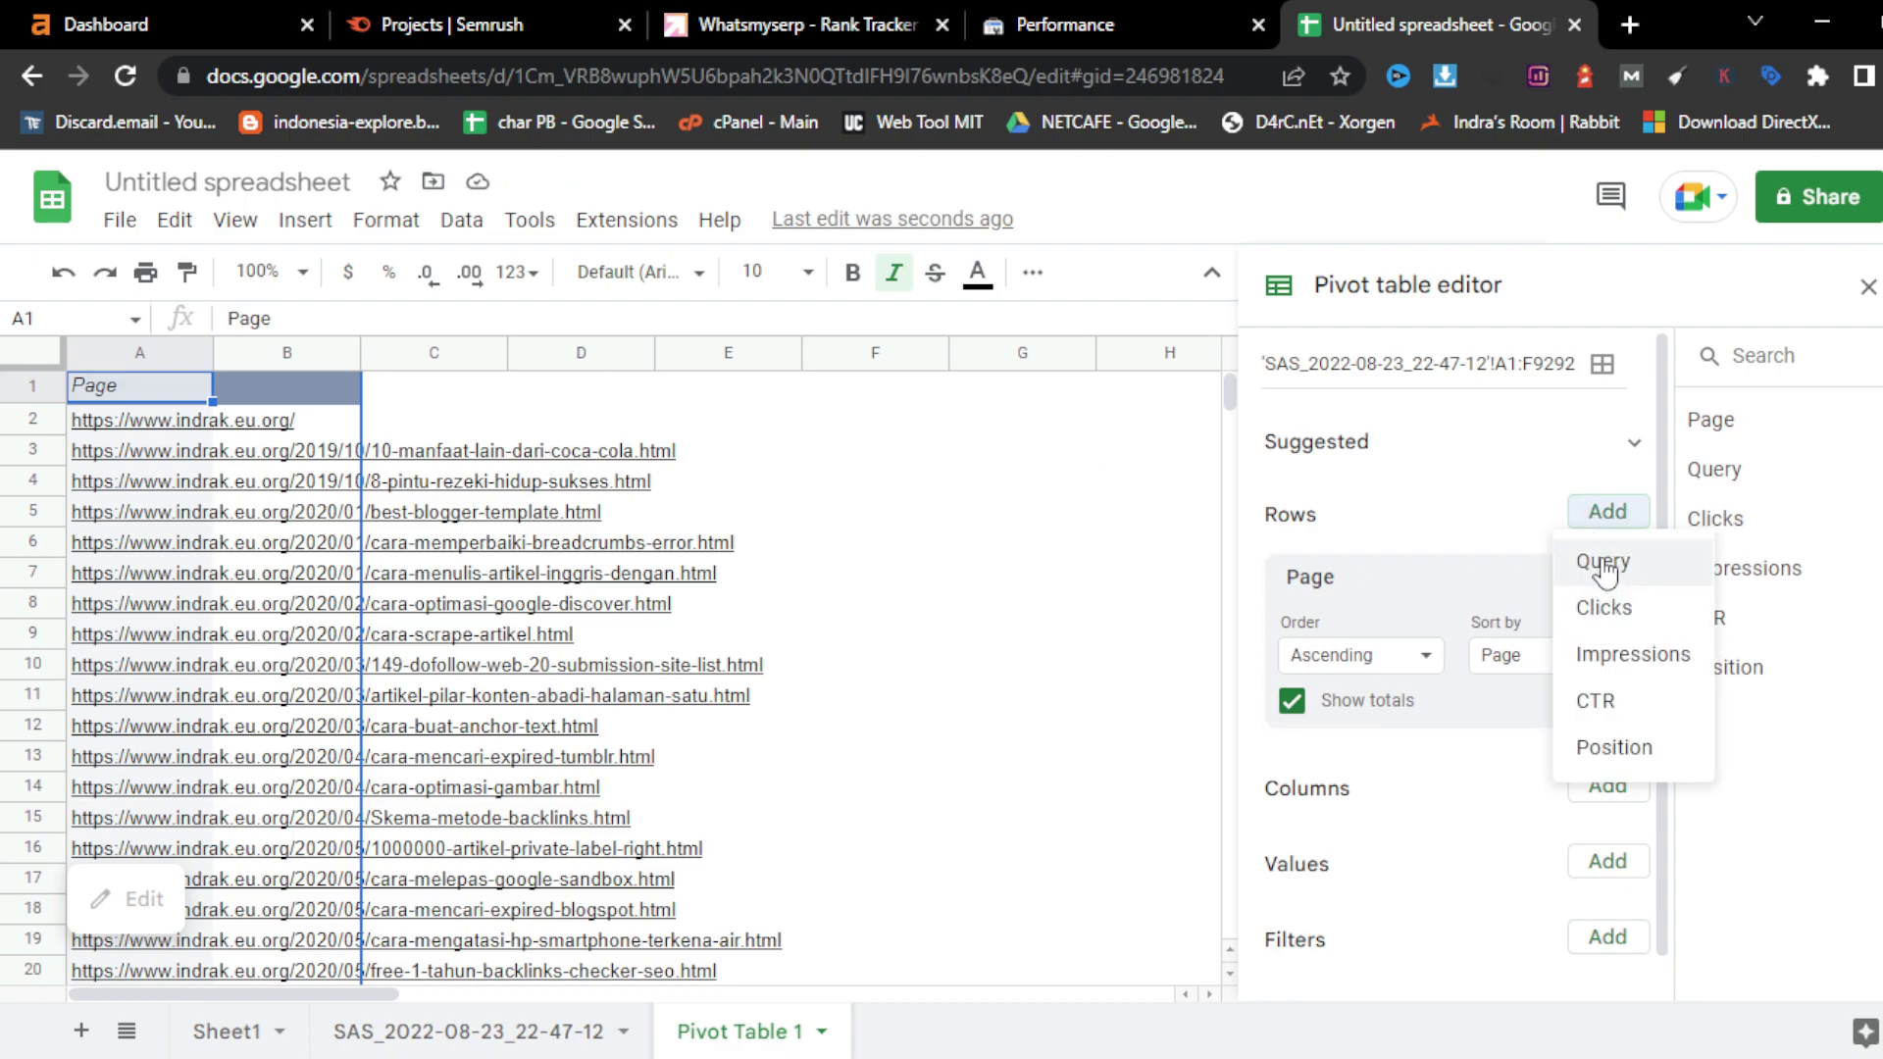
pyautogui.click(1604, 567)
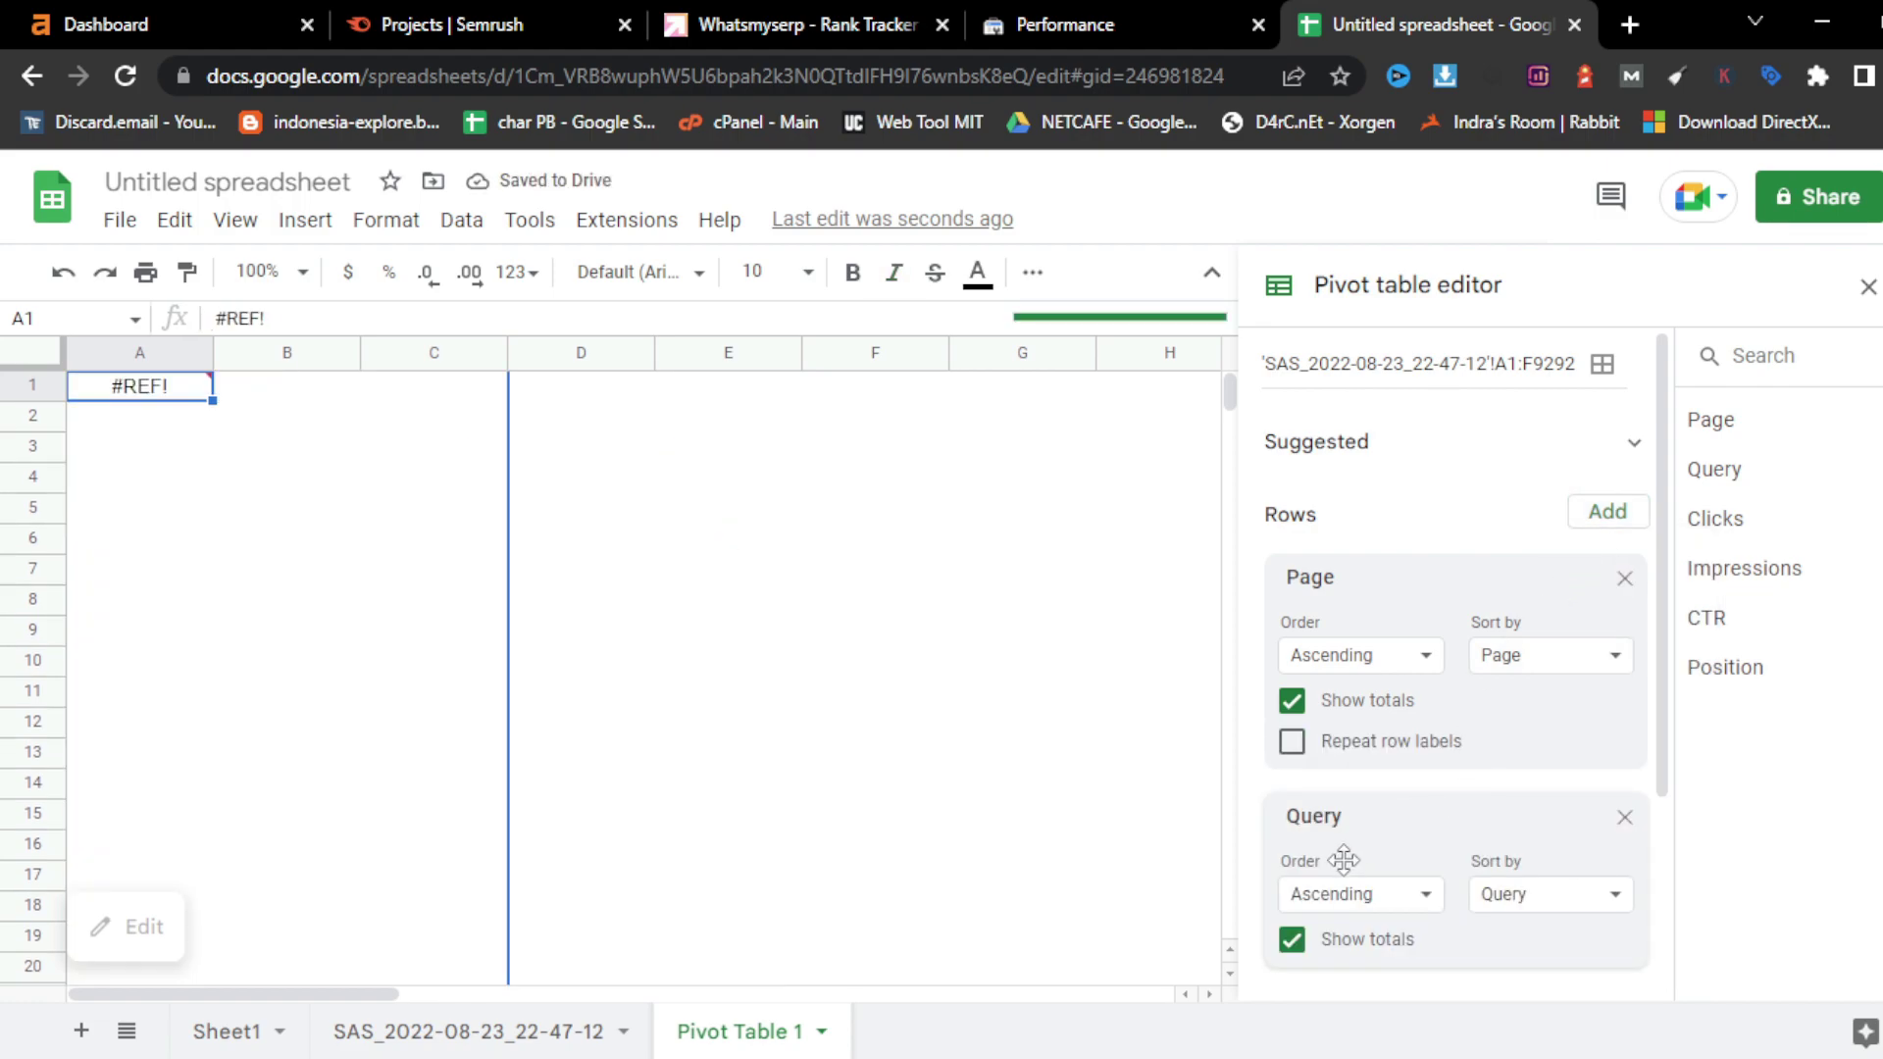
# - Turn off the totals for both the Page and Query row fields and look through the listed queries
pyautogui.scroll(-3, 1461, 804)
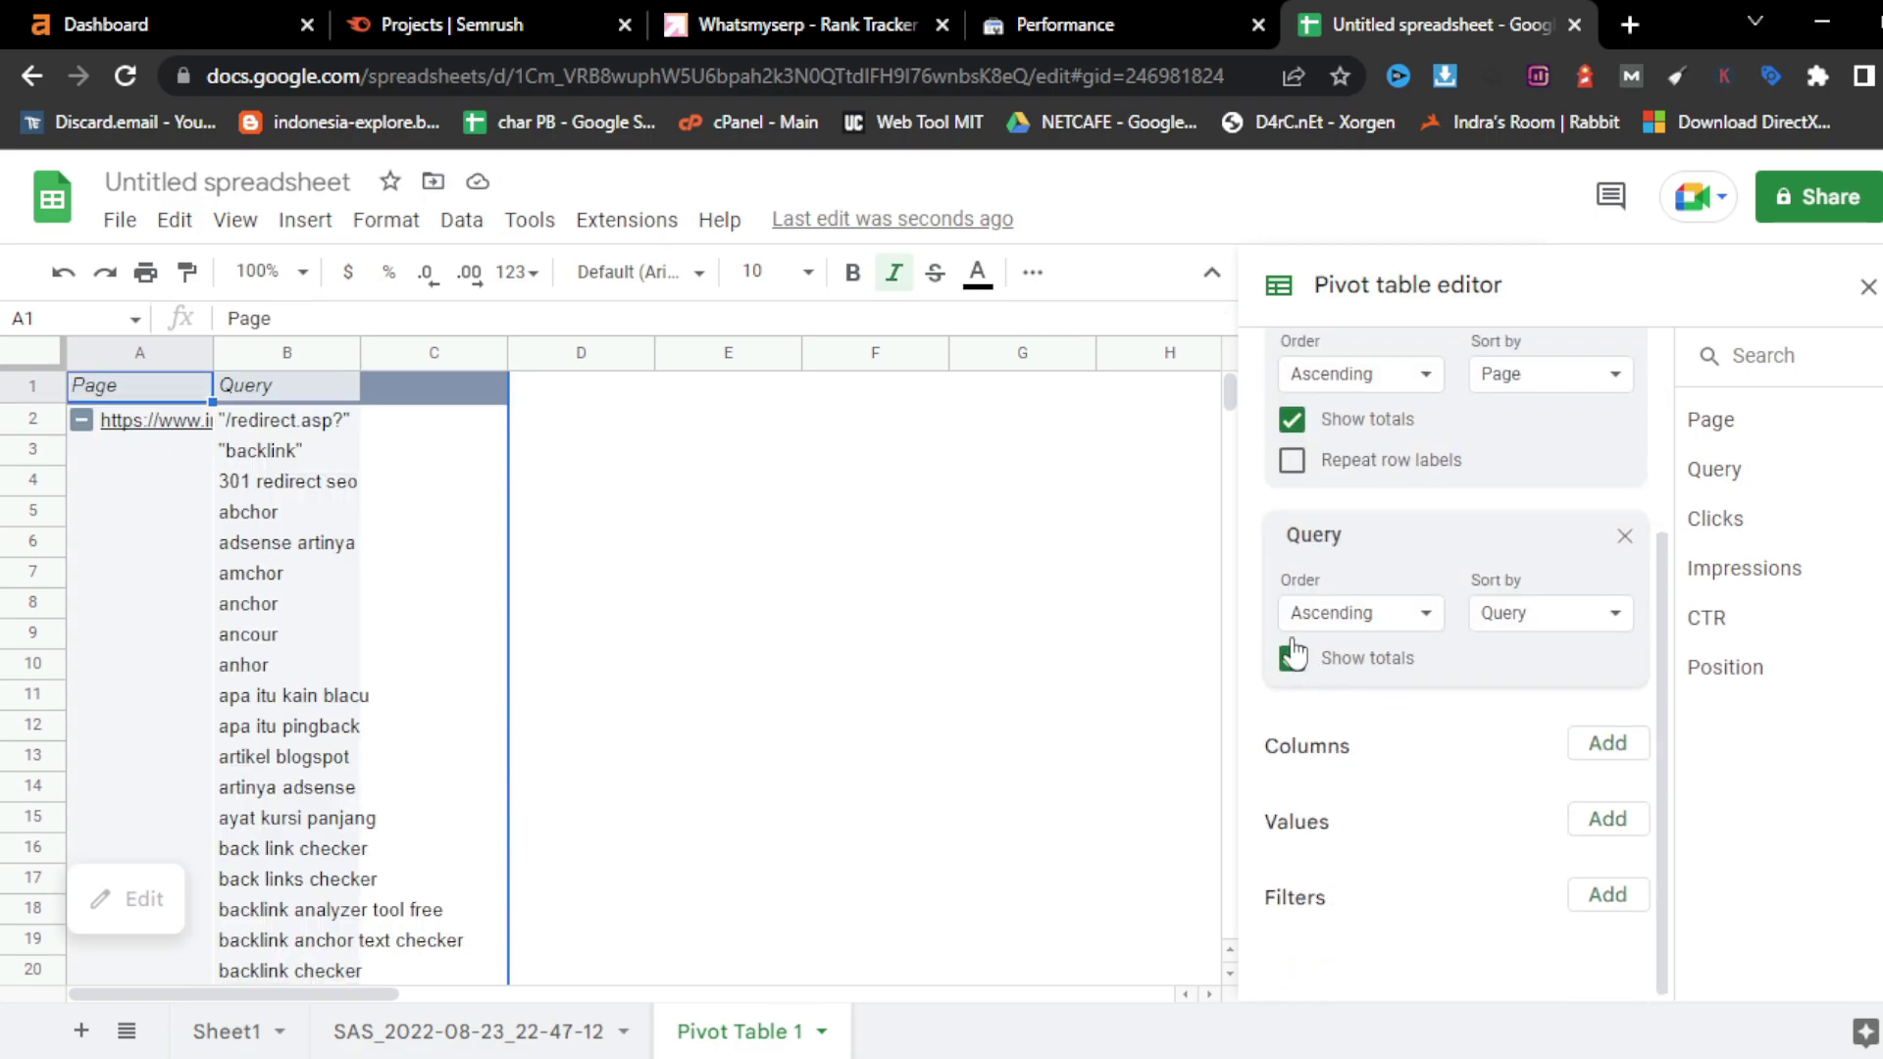
pyautogui.click(1291, 421)
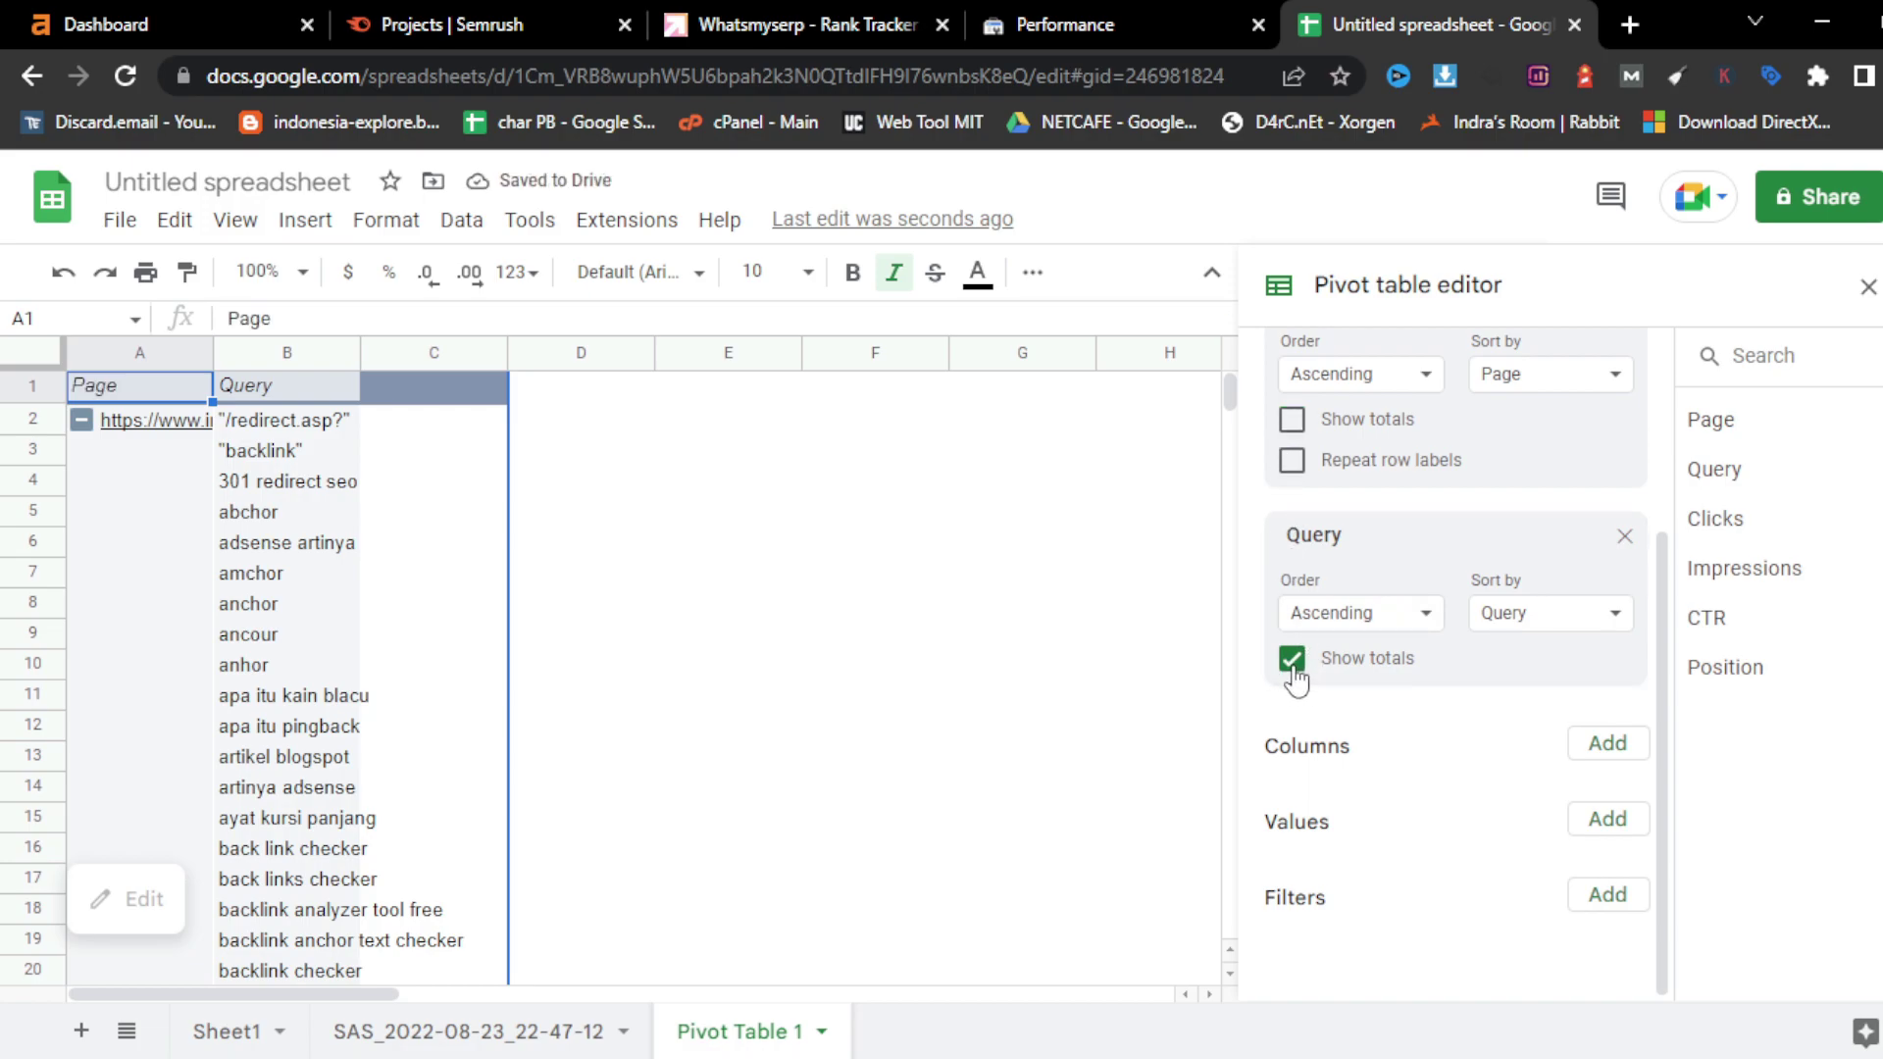
pyautogui.click(1292, 660)
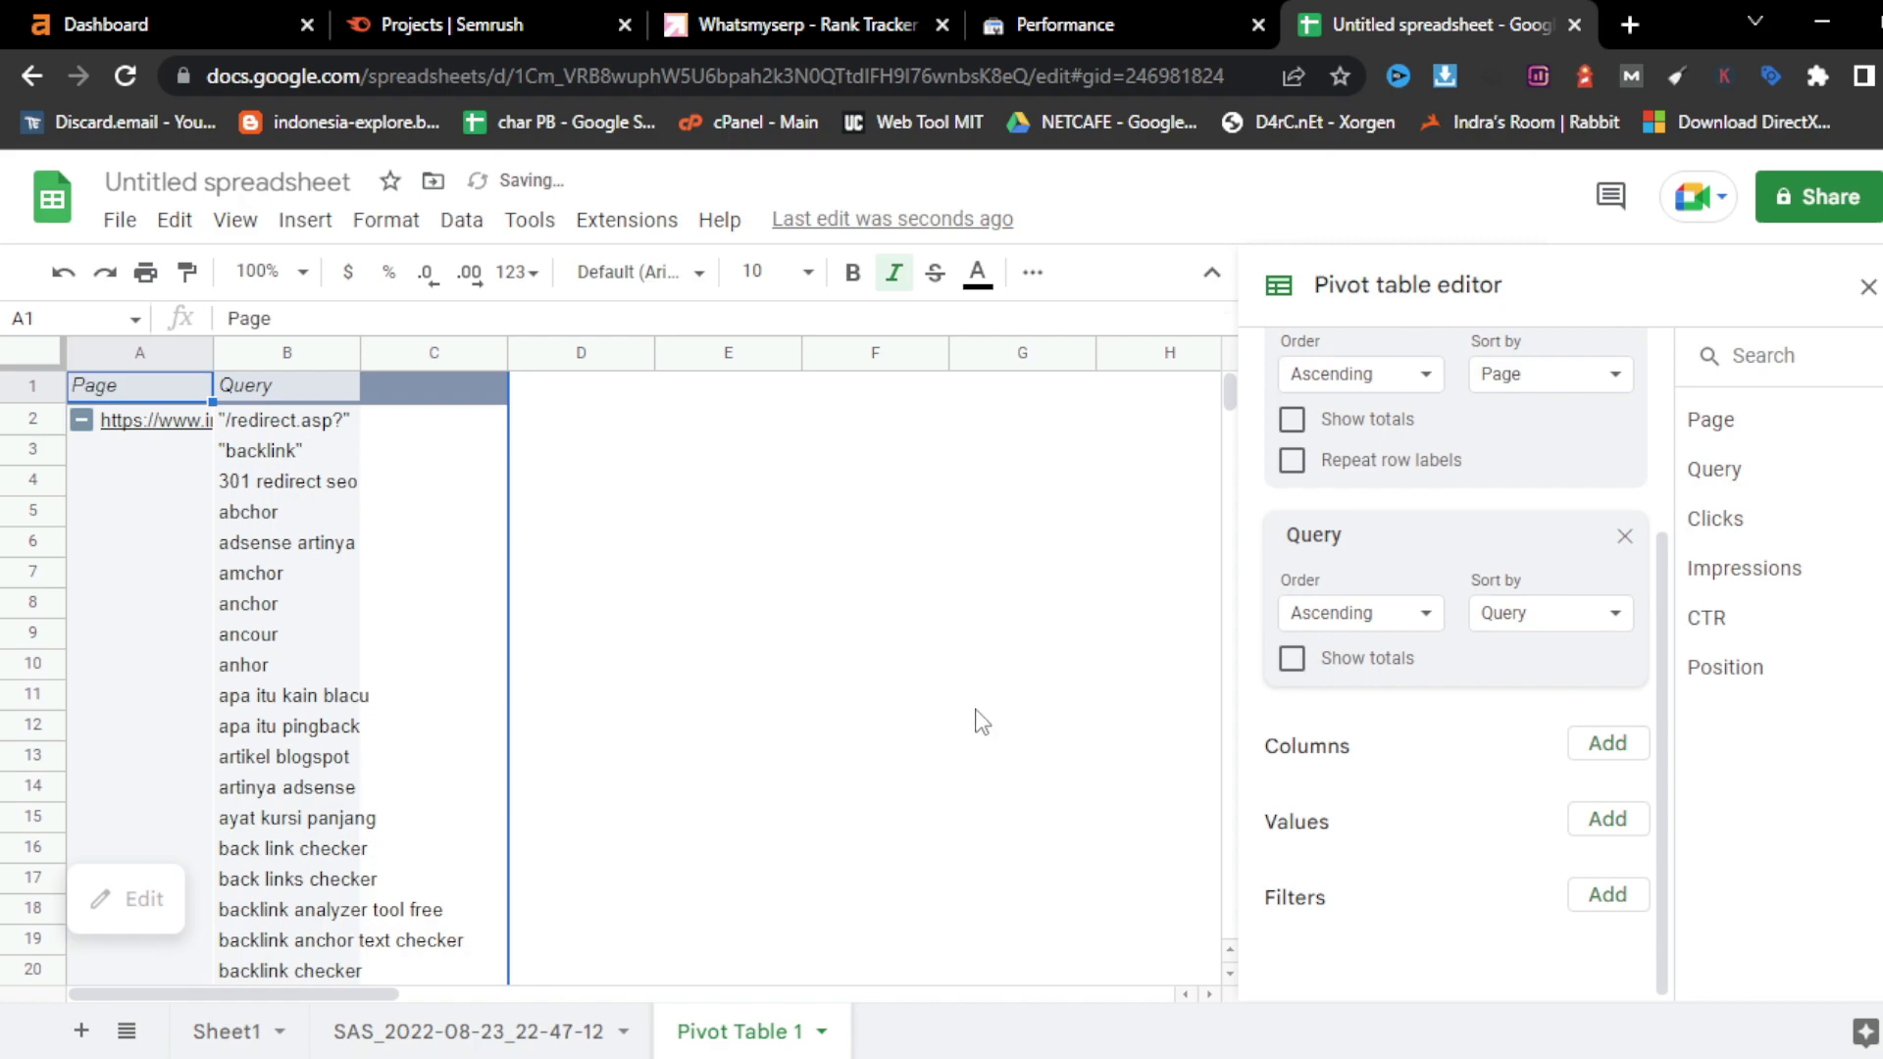
pyautogui.scroll(-15, 339, 610)
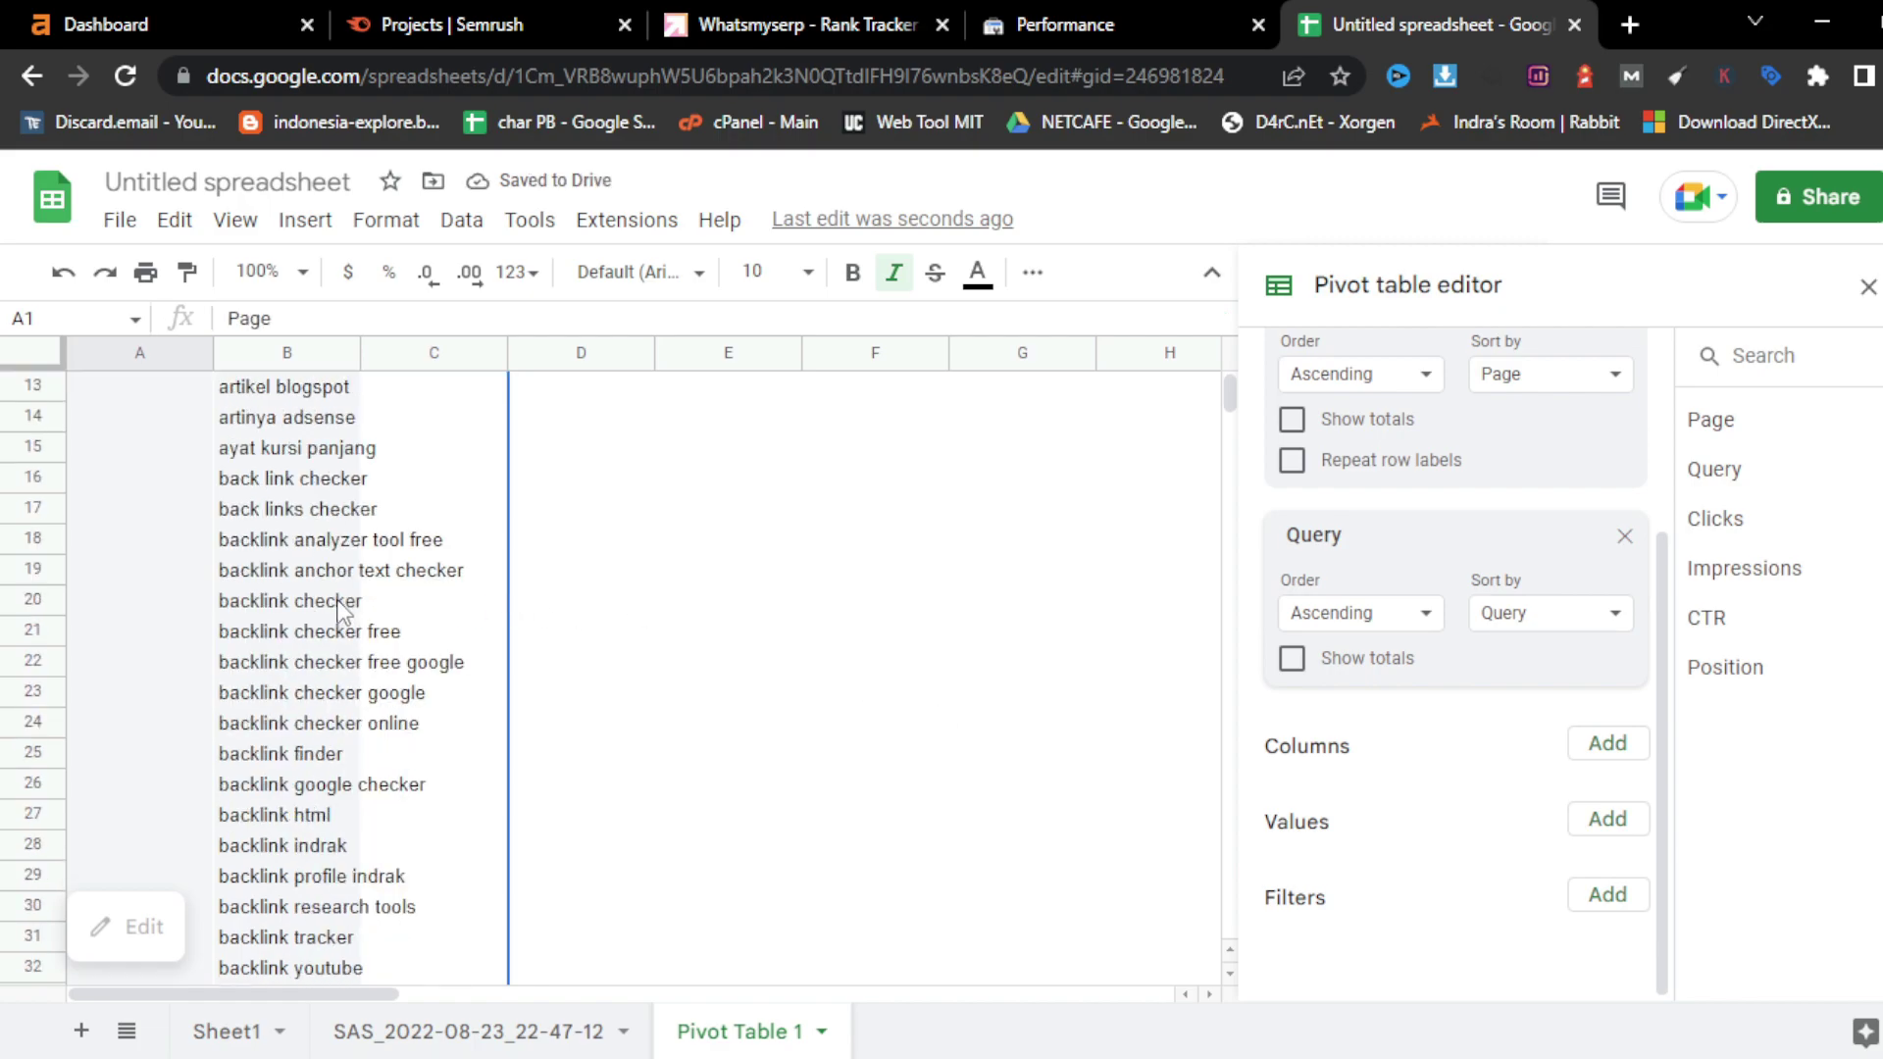
pyautogui.scroll(-20, 339, 610)
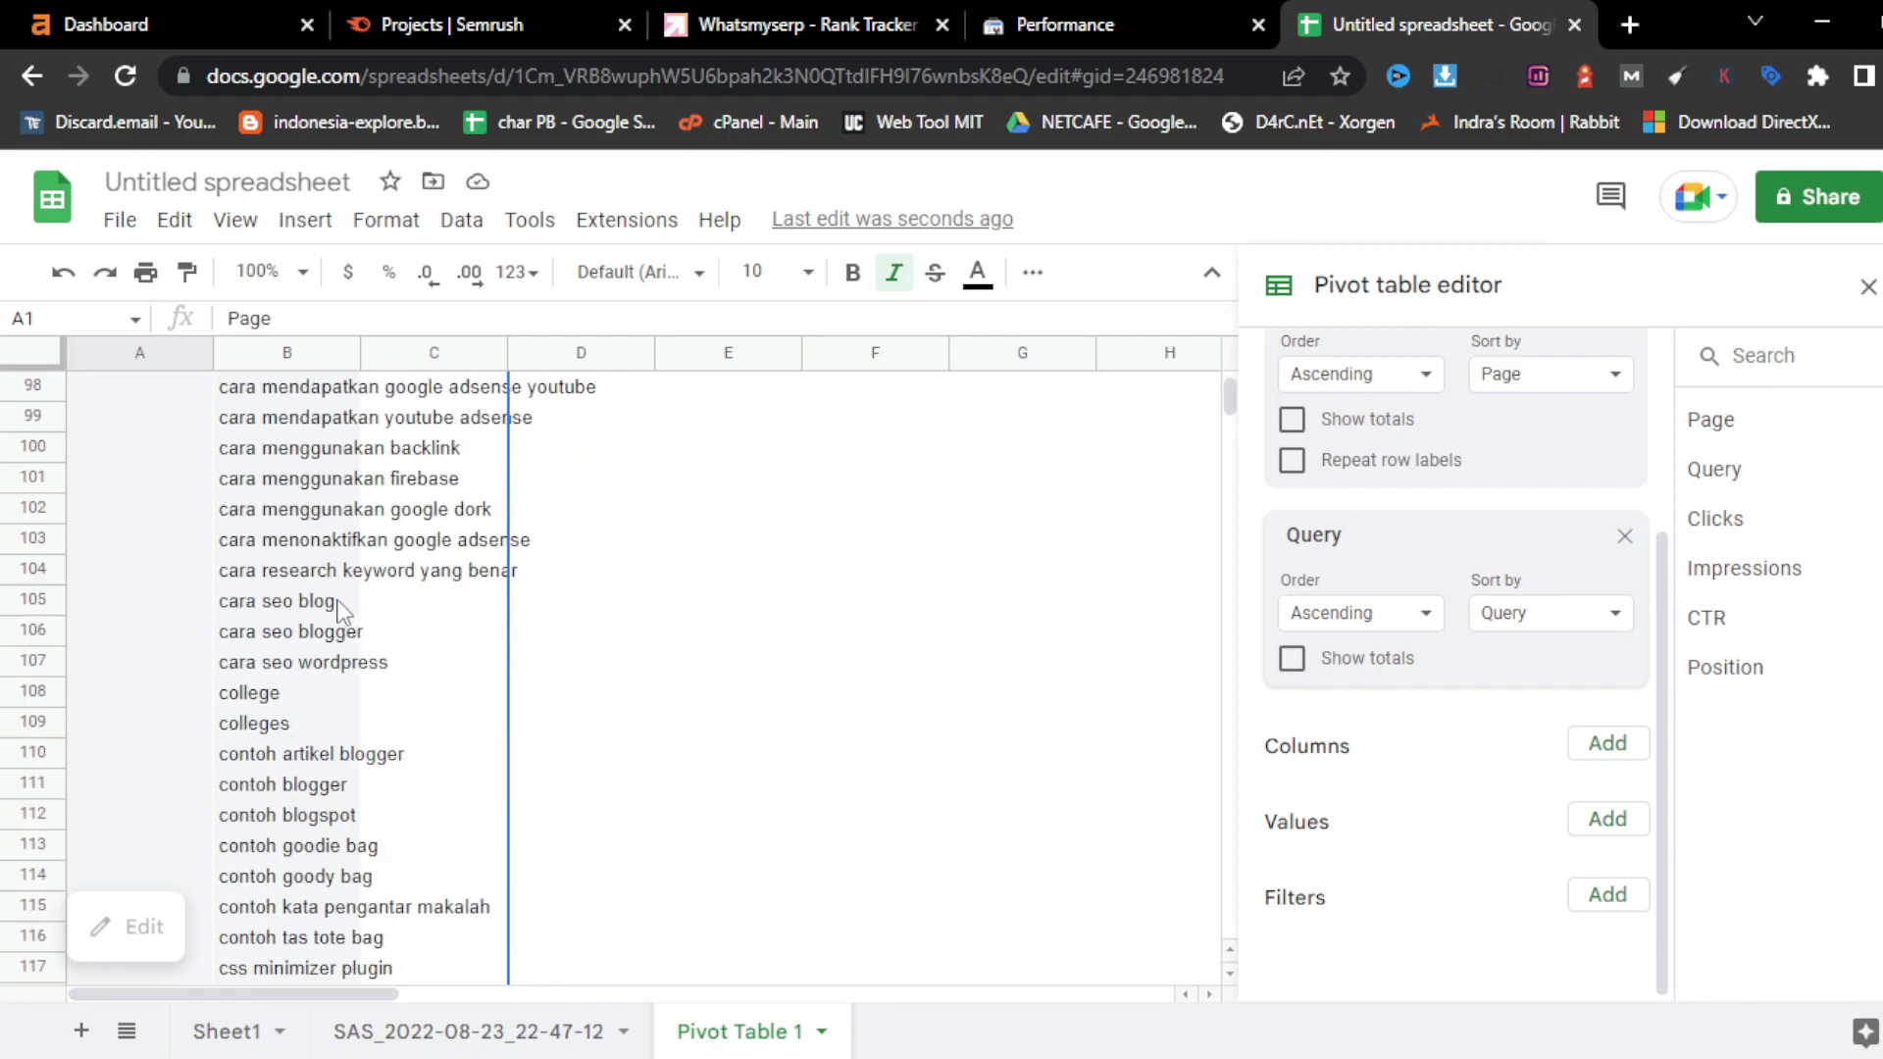
pyautogui.scroll(20, 339, 610)
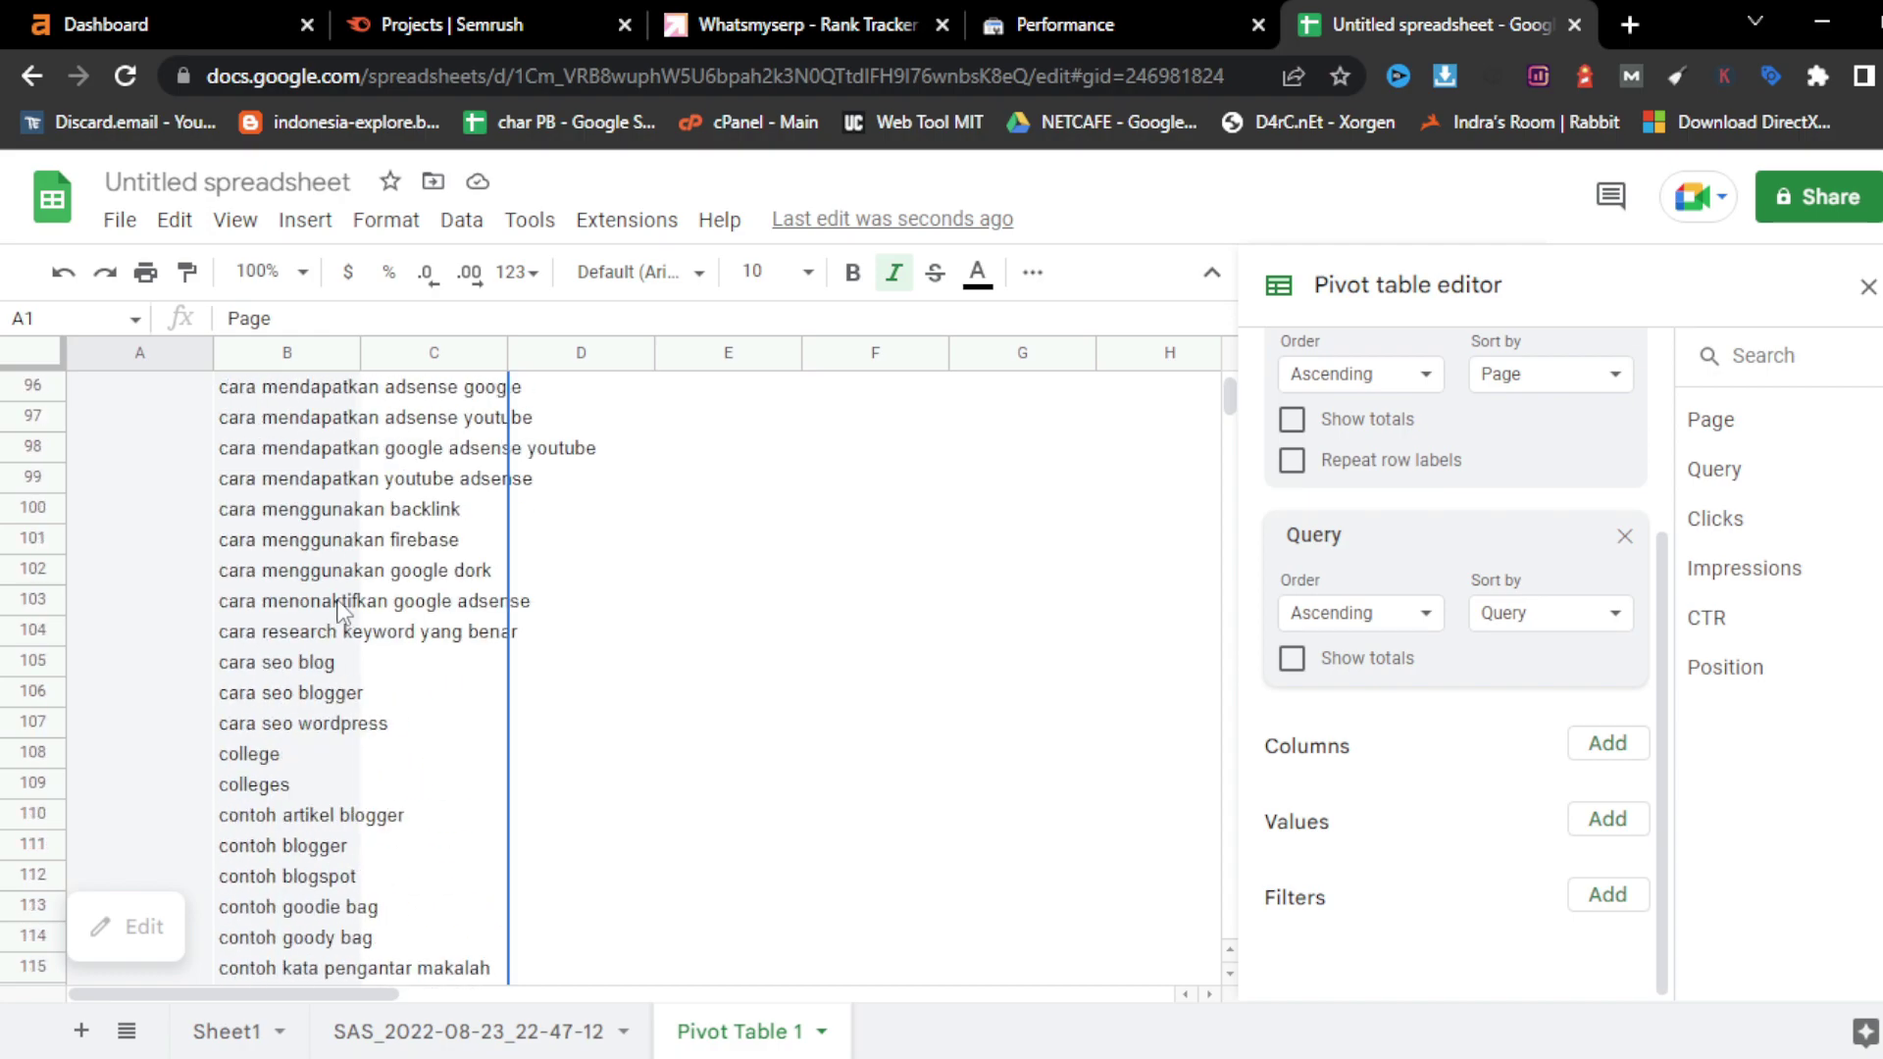
pyautogui.scroll(14, 339, 610)
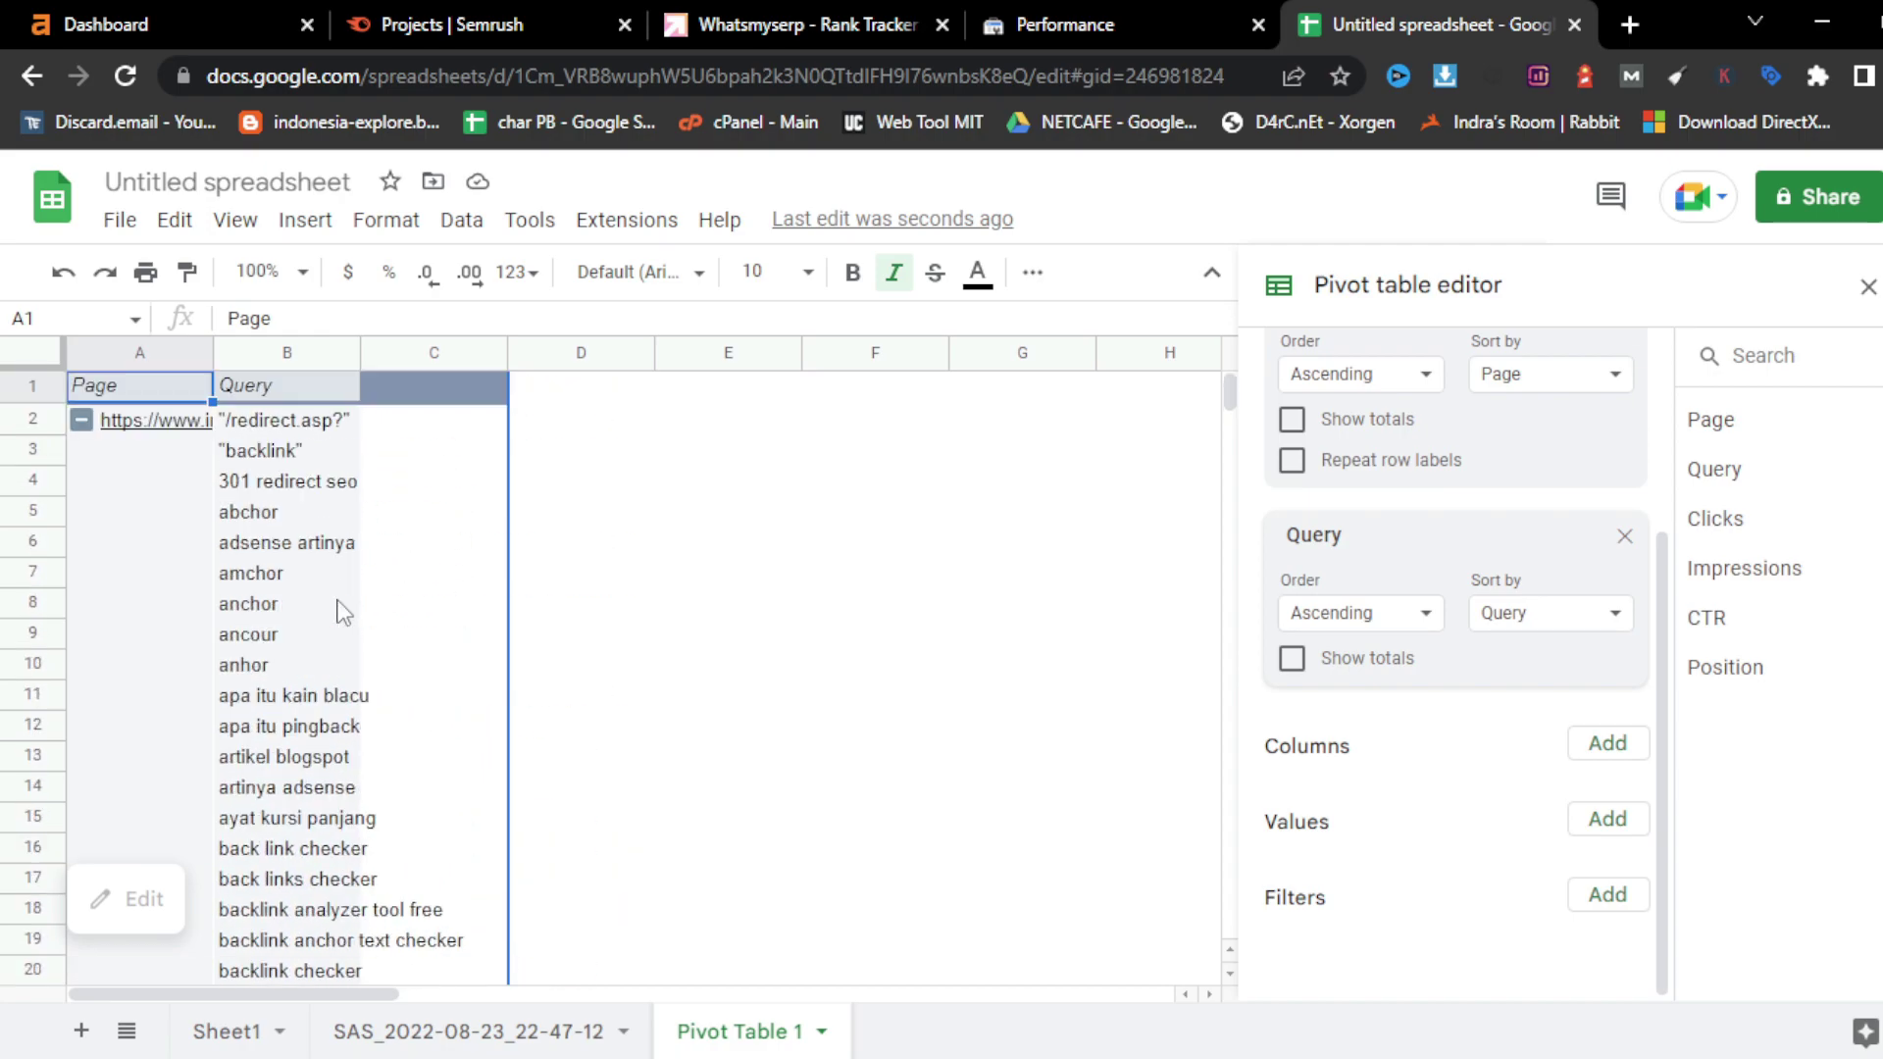
pyautogui.scroll(3, 1440, 476)
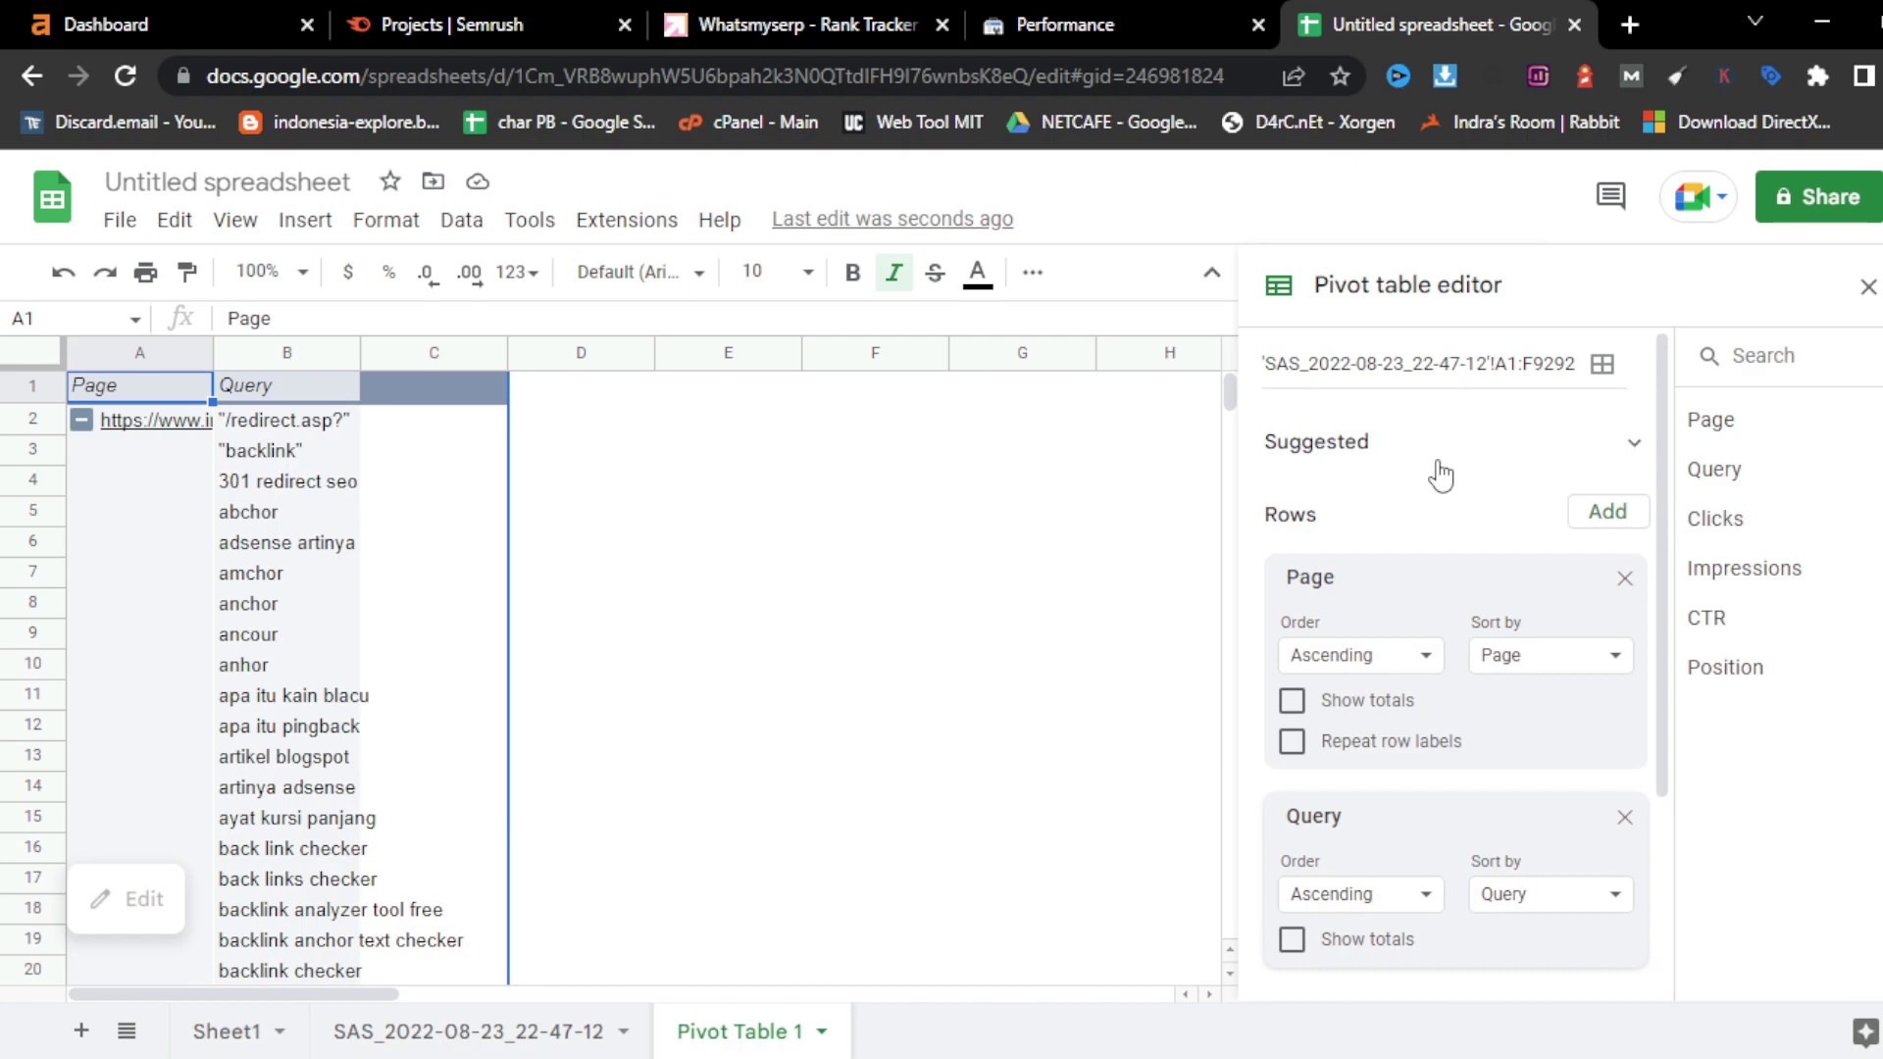
# - Add Position as the pivot table's third row field without totals and fit the Query column's width to its text
pyautogui.click(1606, 522)
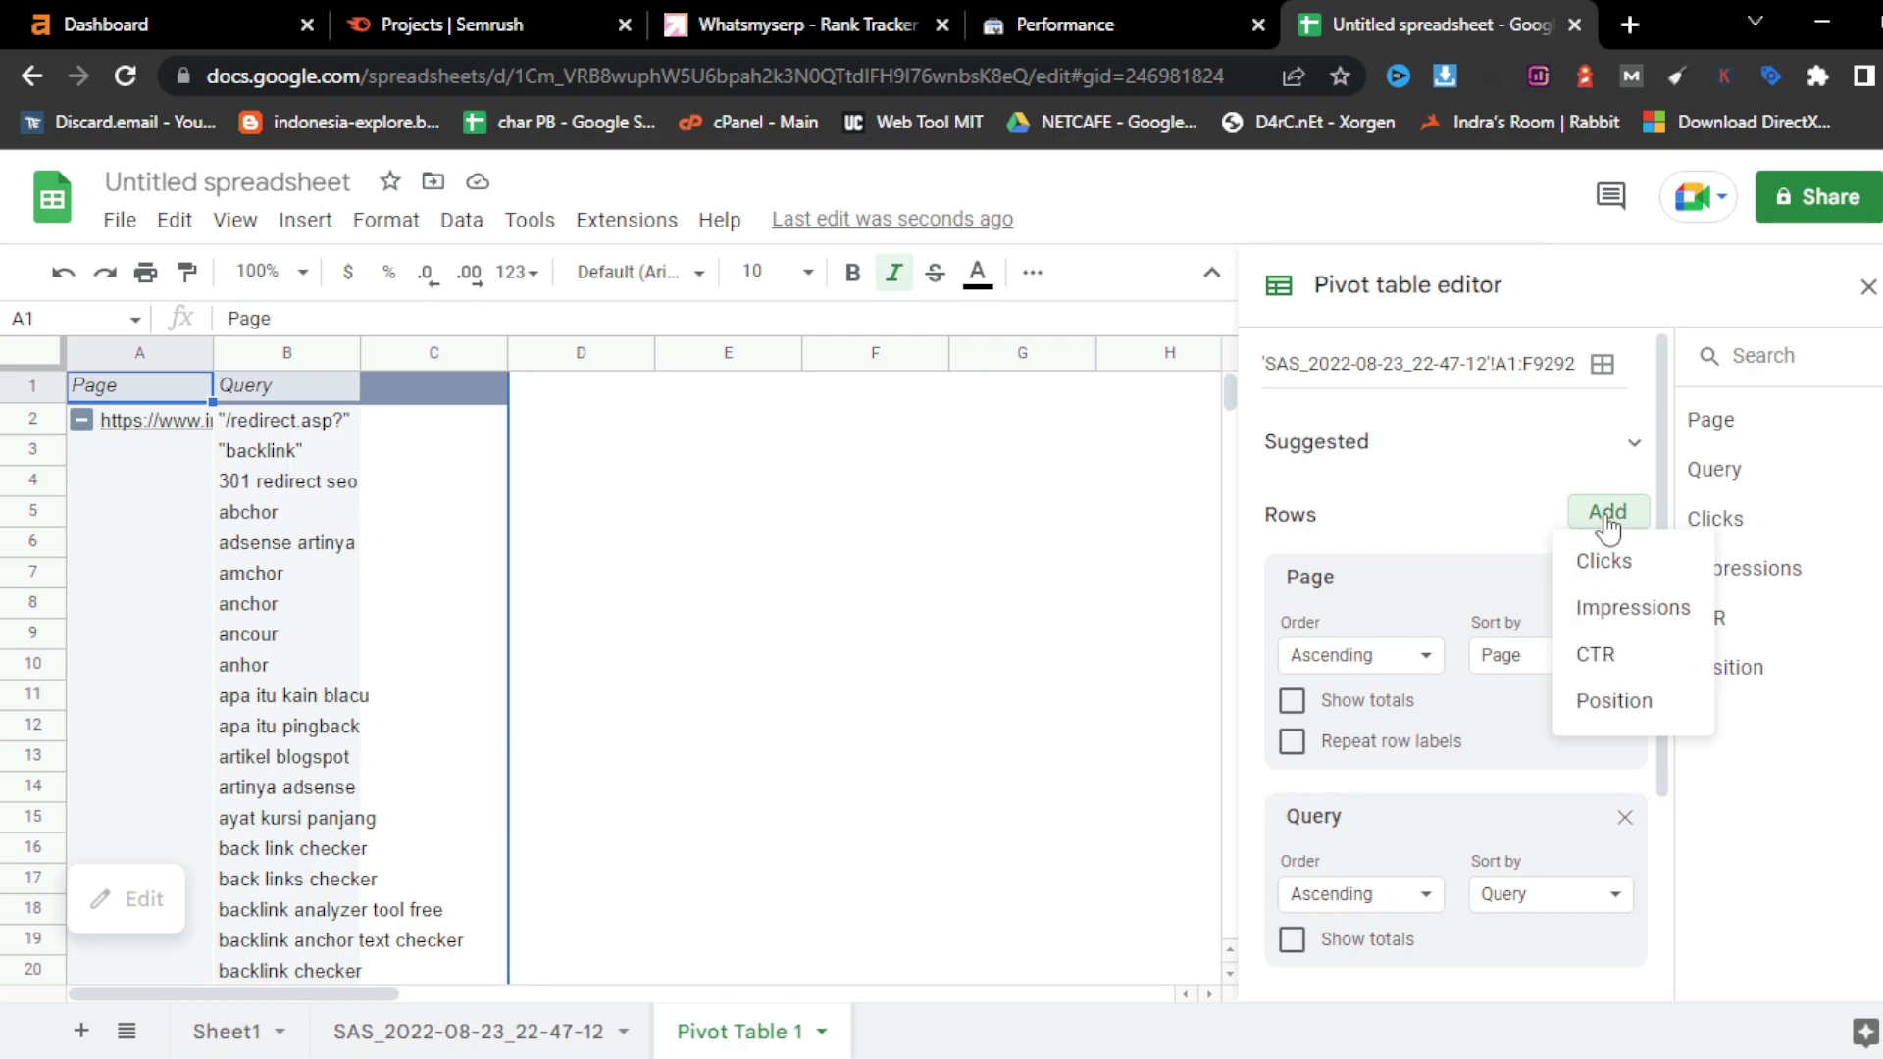
pyautogui.click(1589, 700)
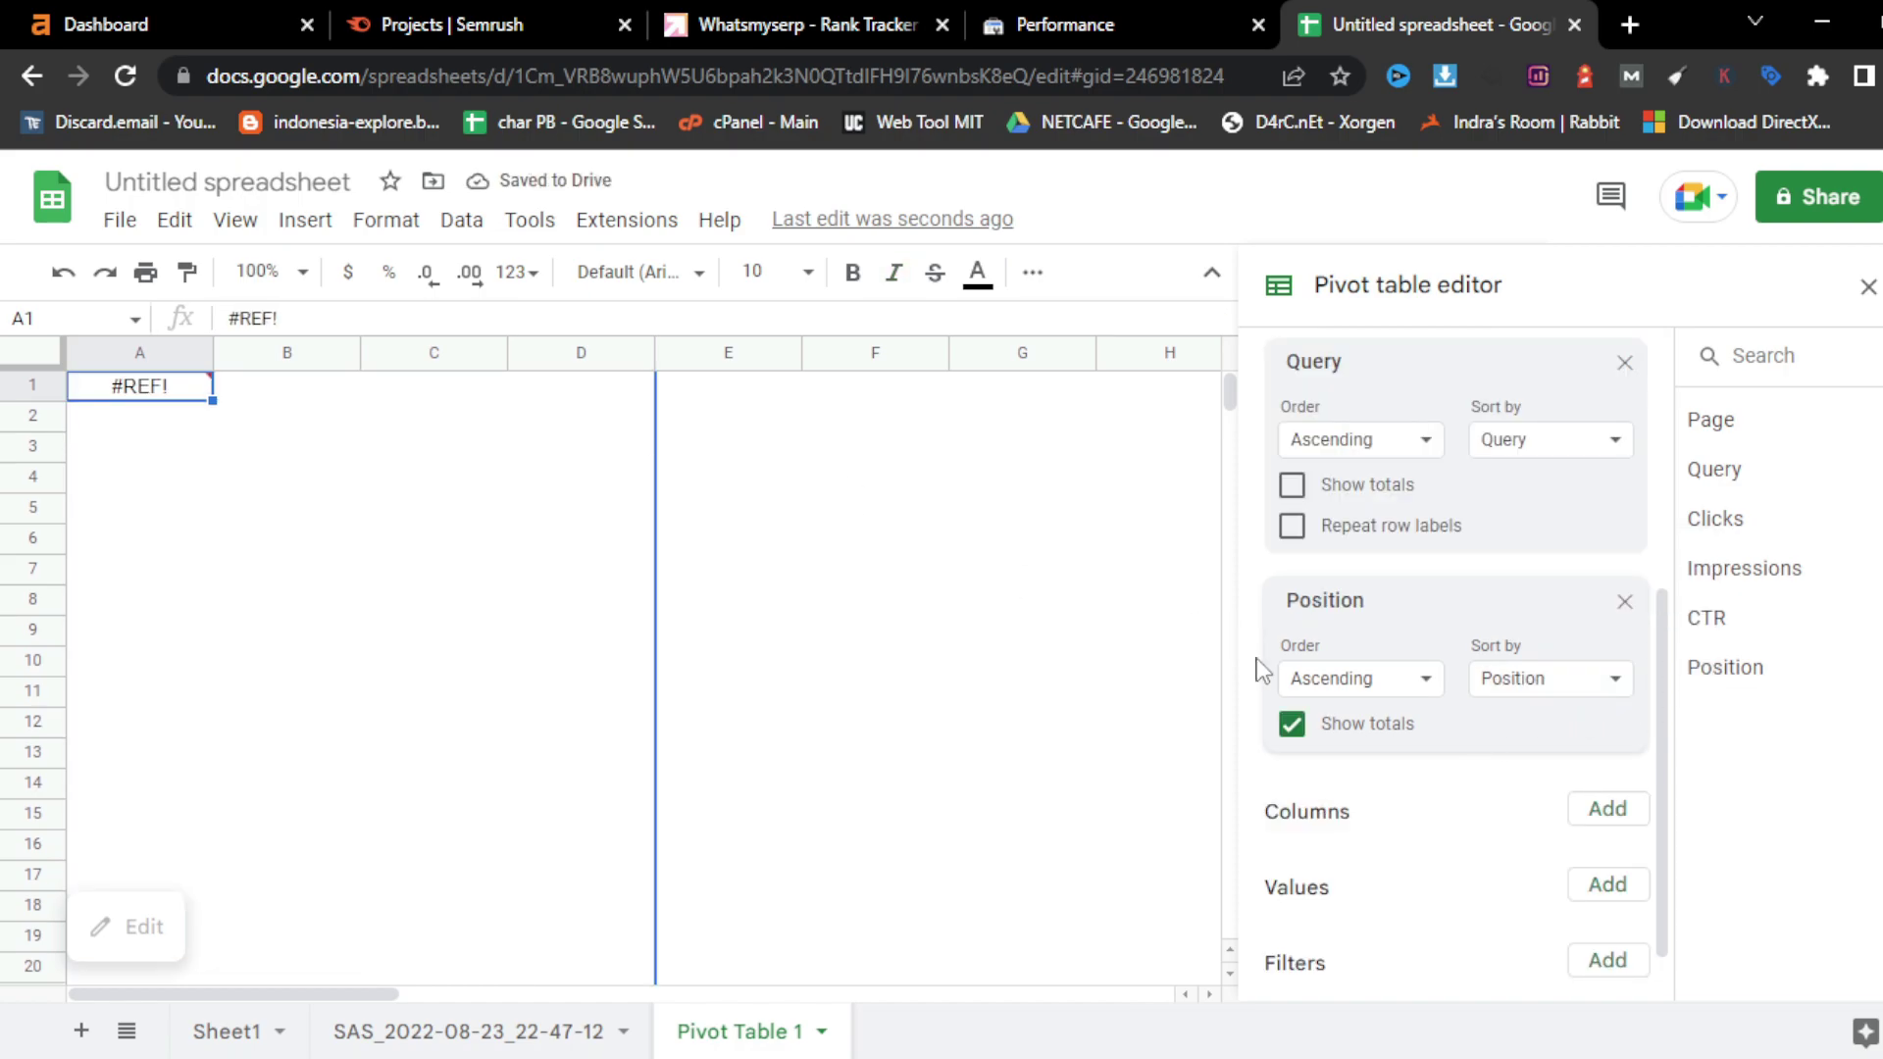
pyautogui.click(1292, 727)
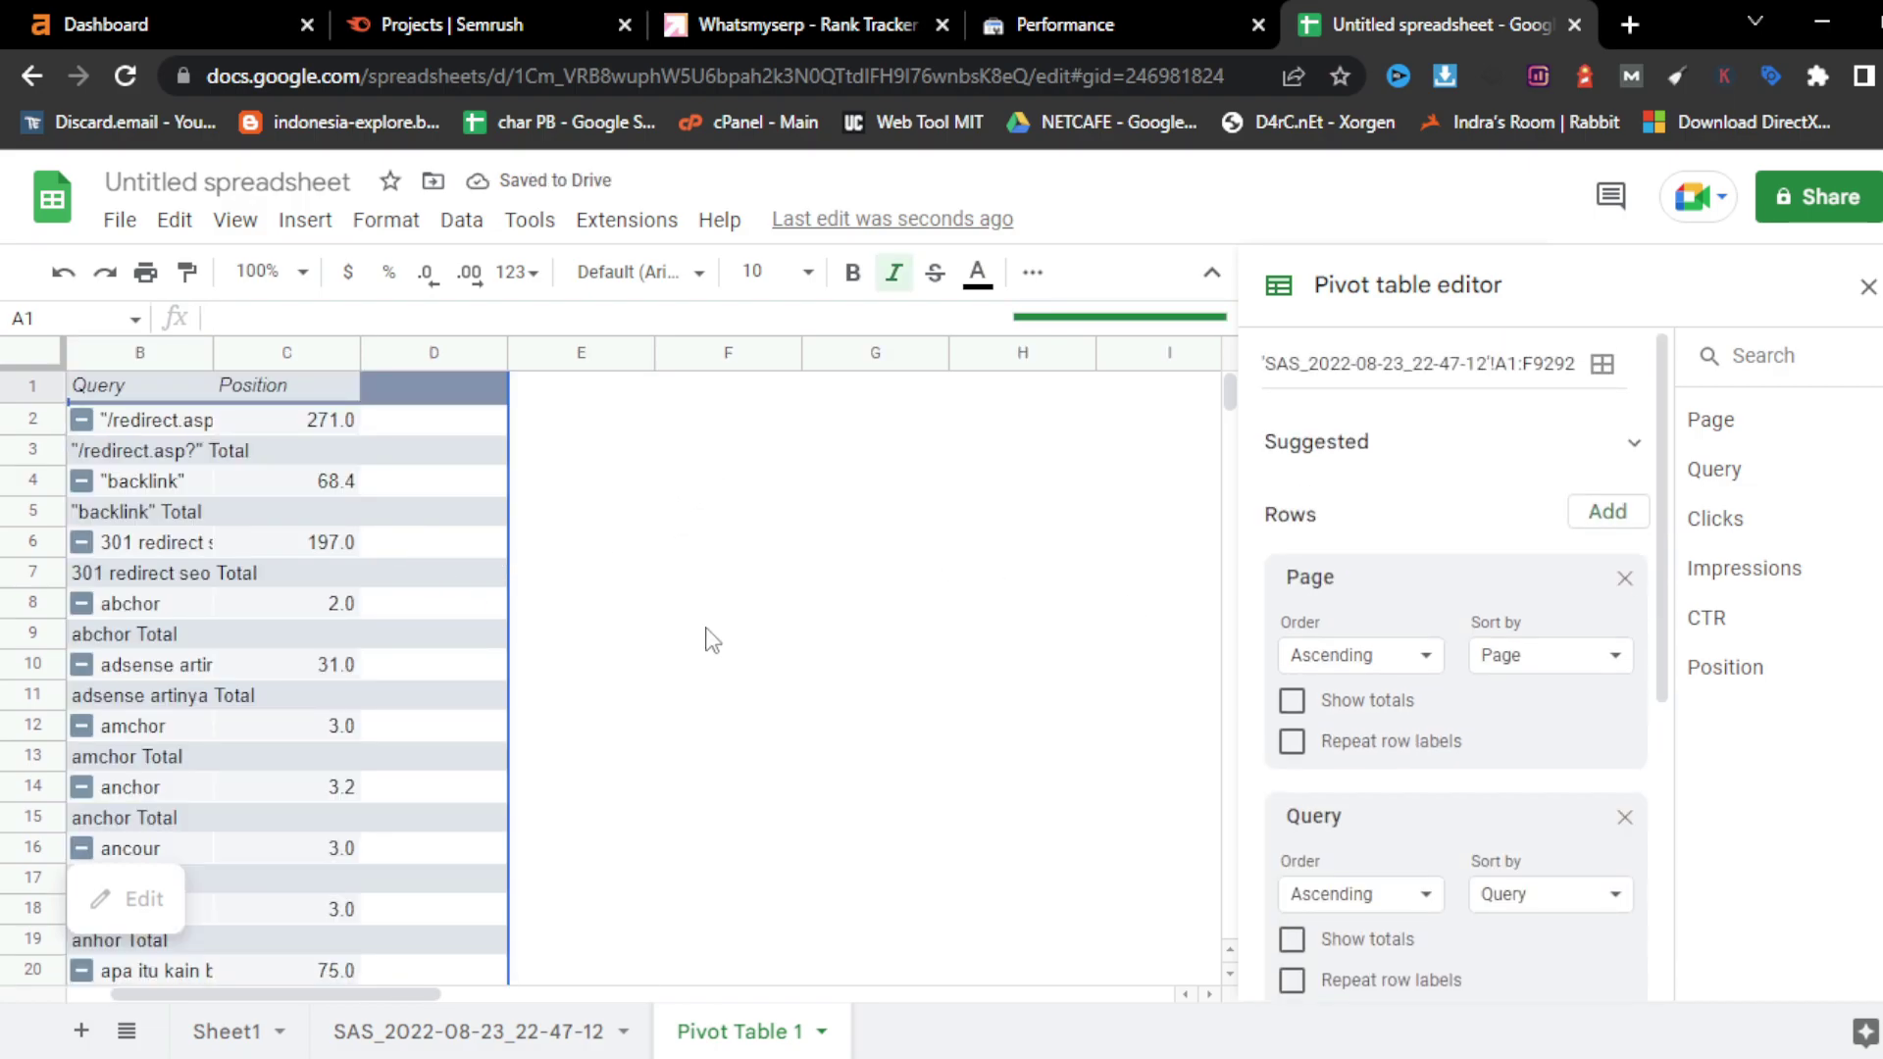
pyautogui.moveTo(284, 995); pyautogui.dragTo(206, 1015)
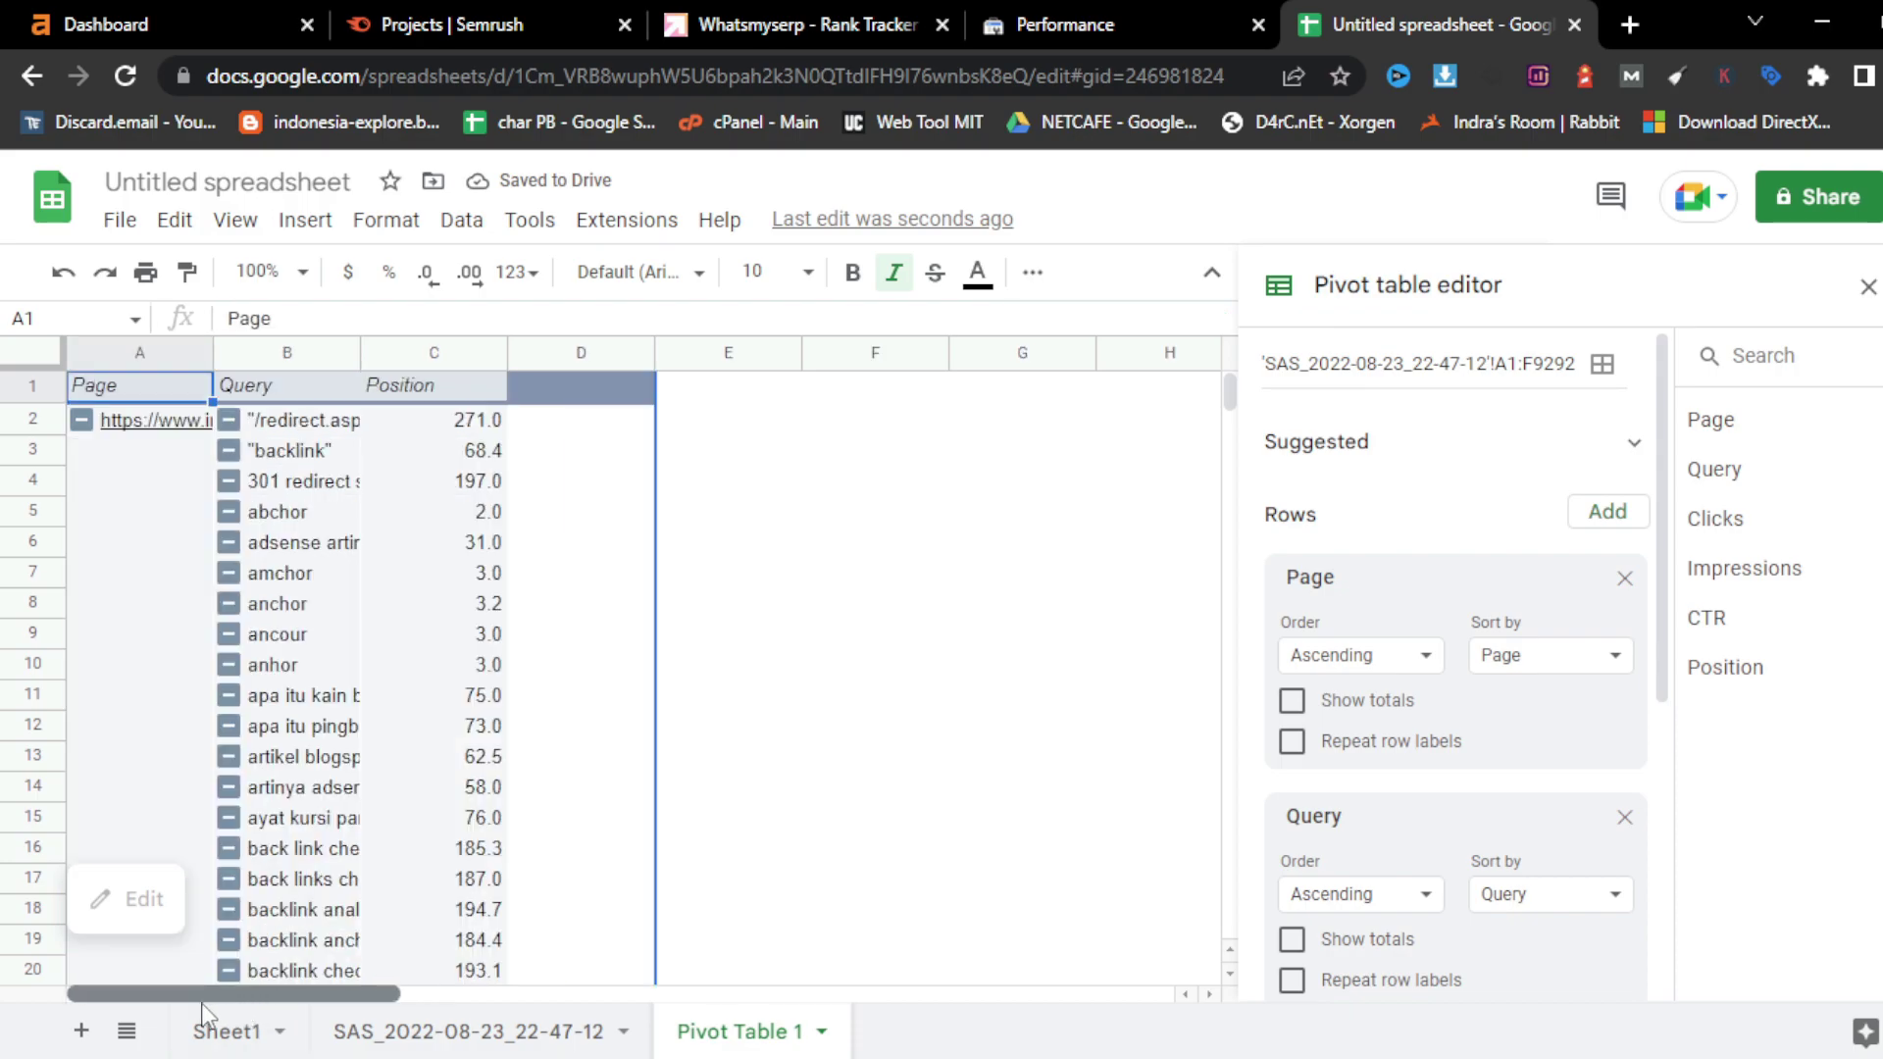
pyautogui.click(1137, 725)
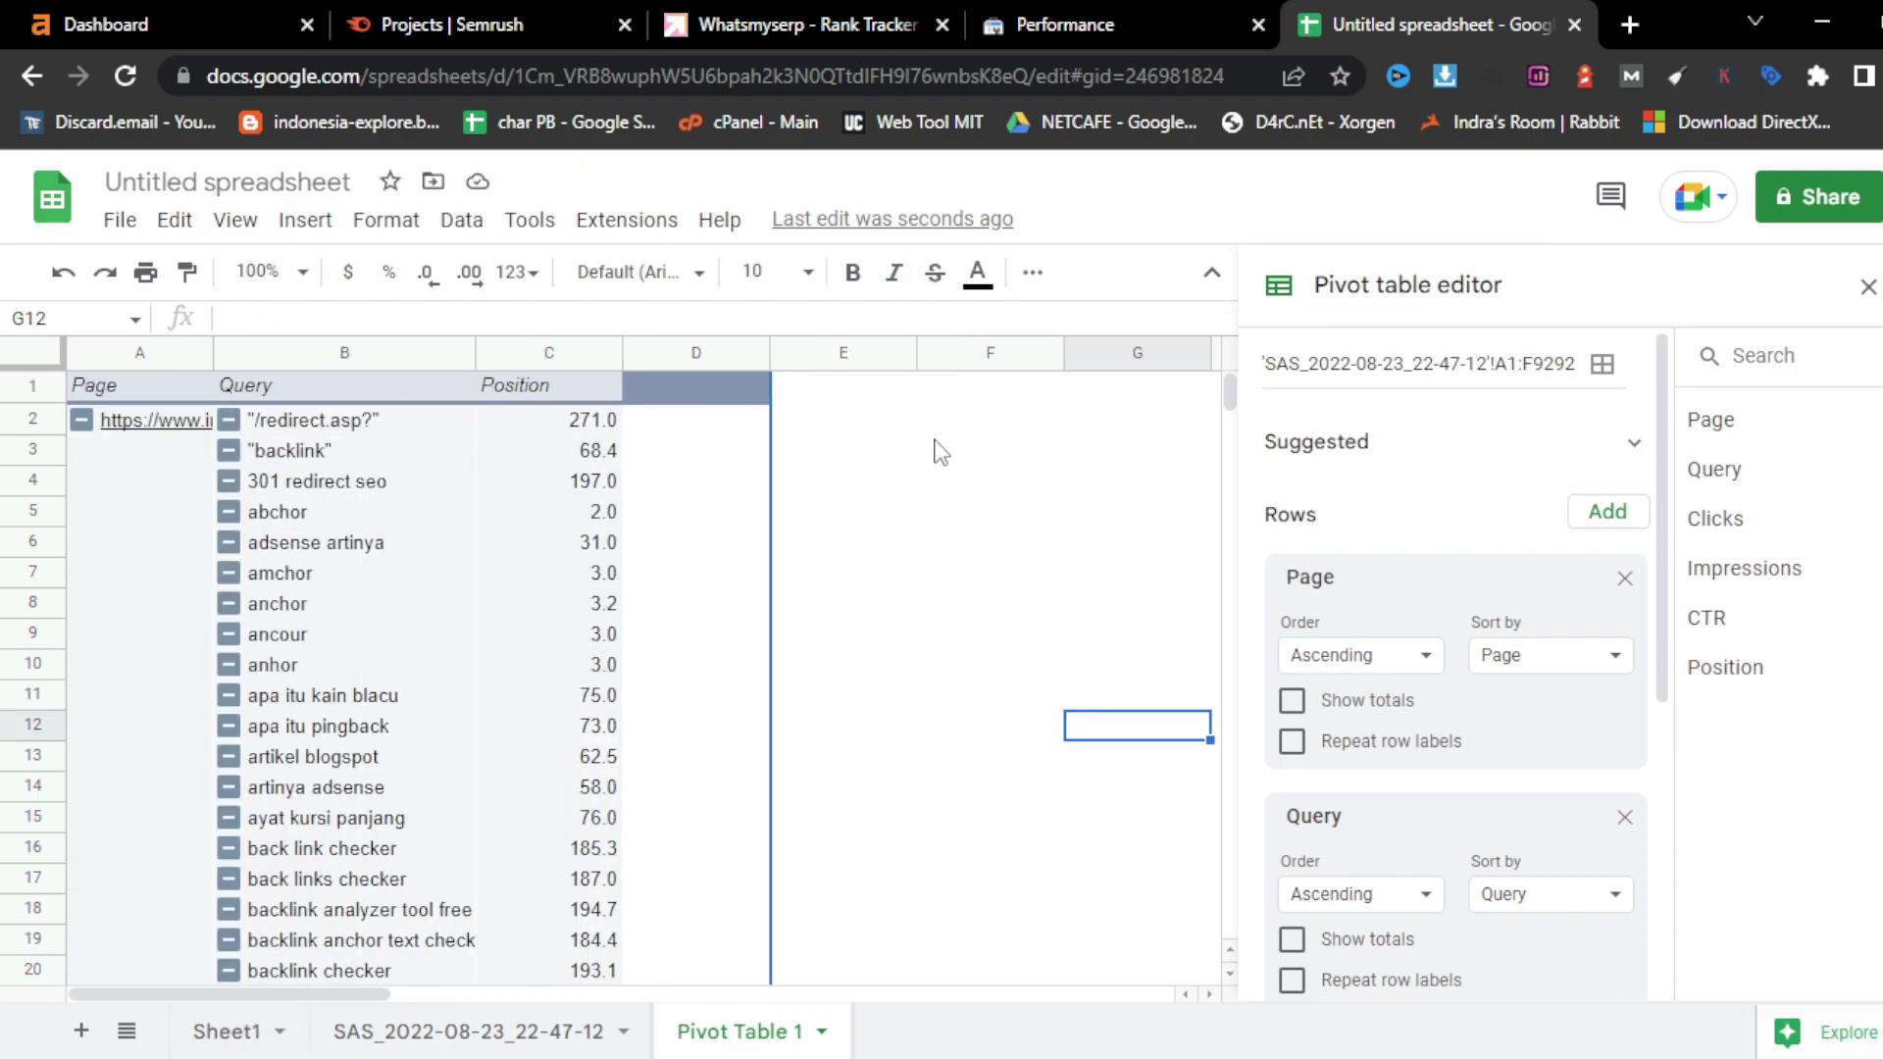
pyautogui.click(934, 442)
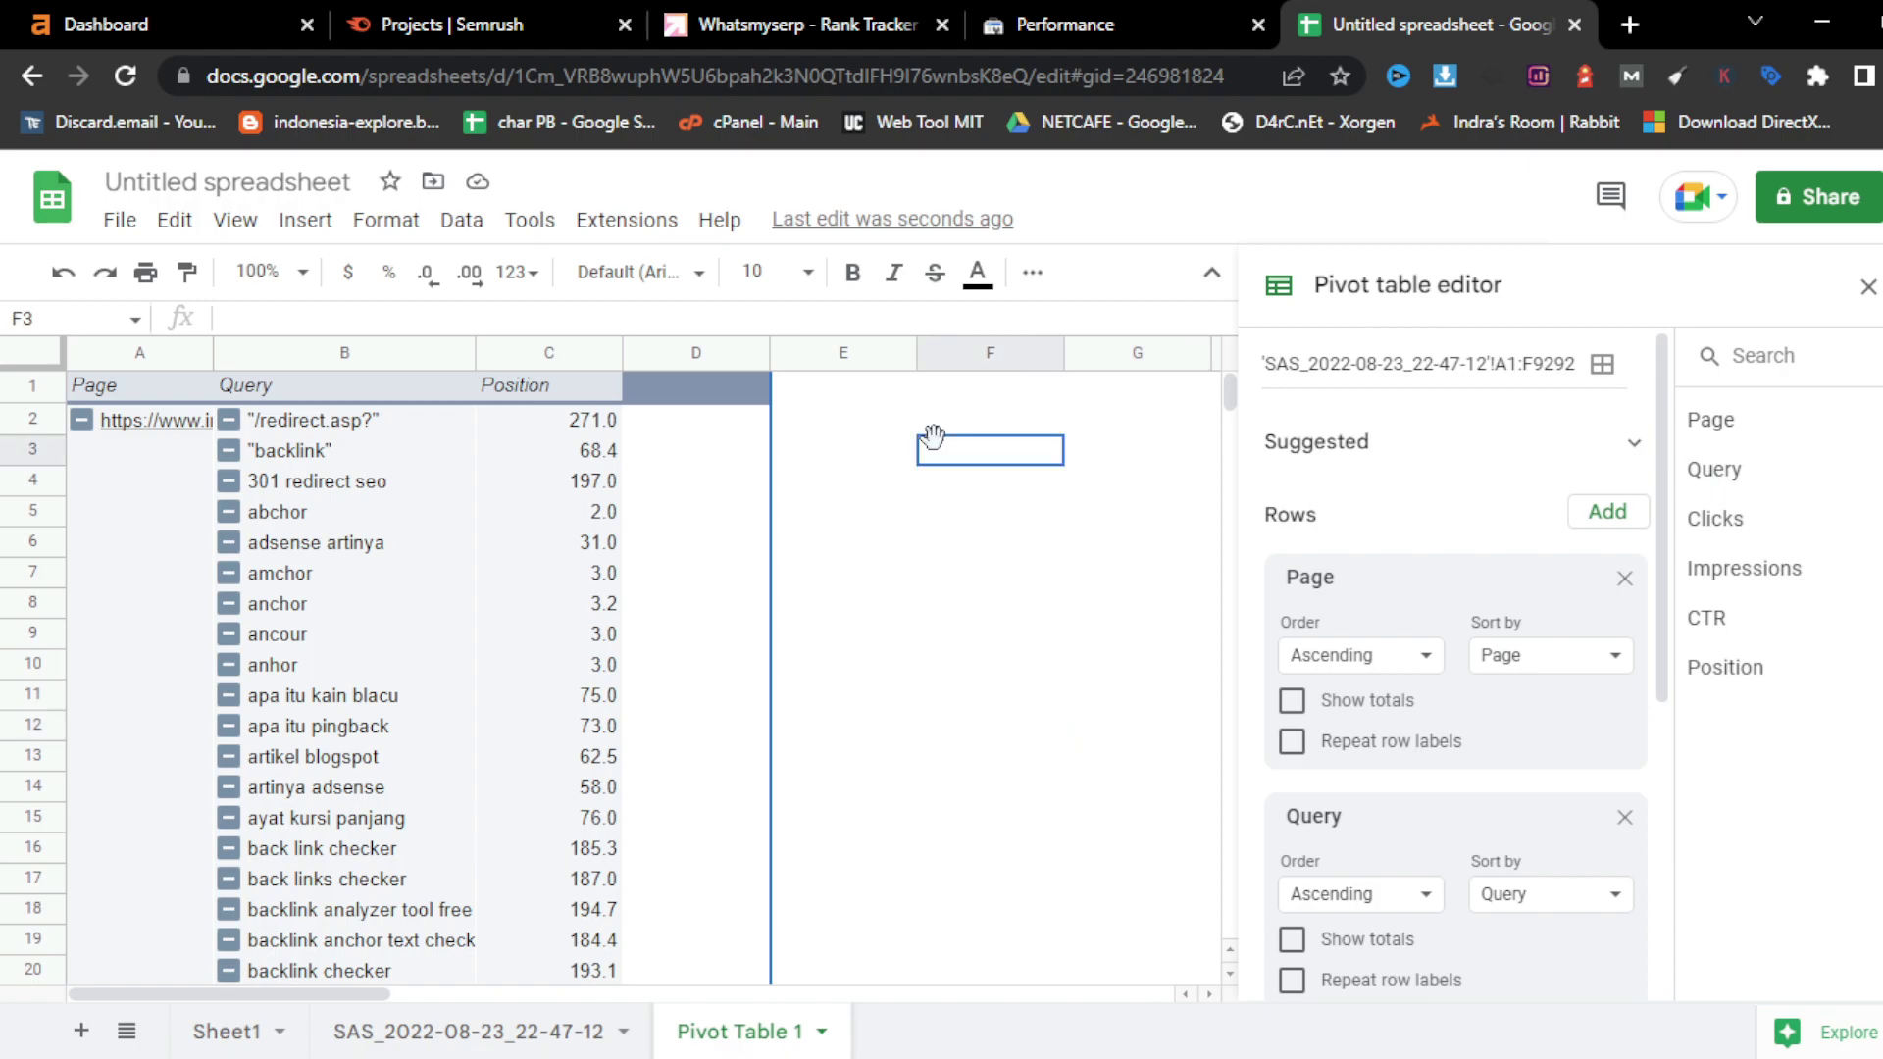
pyautogui.click(844, 394)
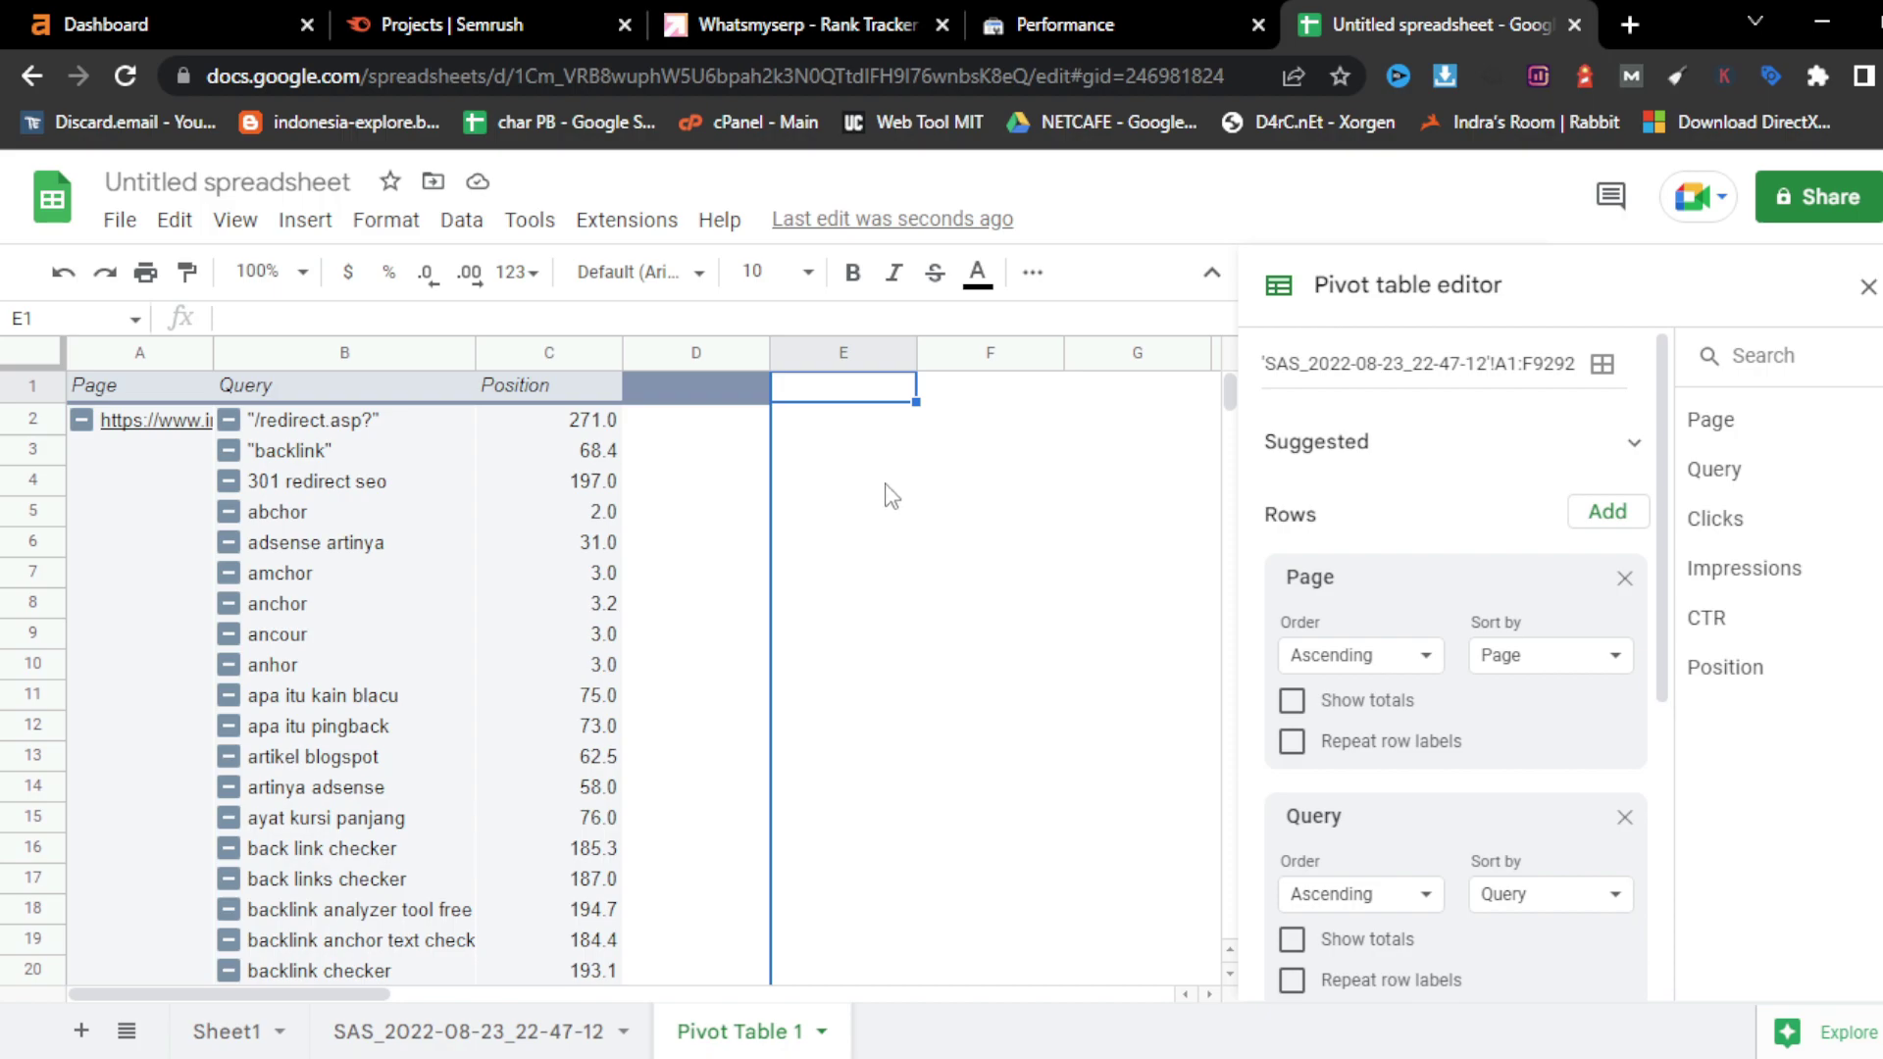
# - Switch to the Ahrefs dashboard and review the site project's overview metrics
pyautogui.click(228, 21)
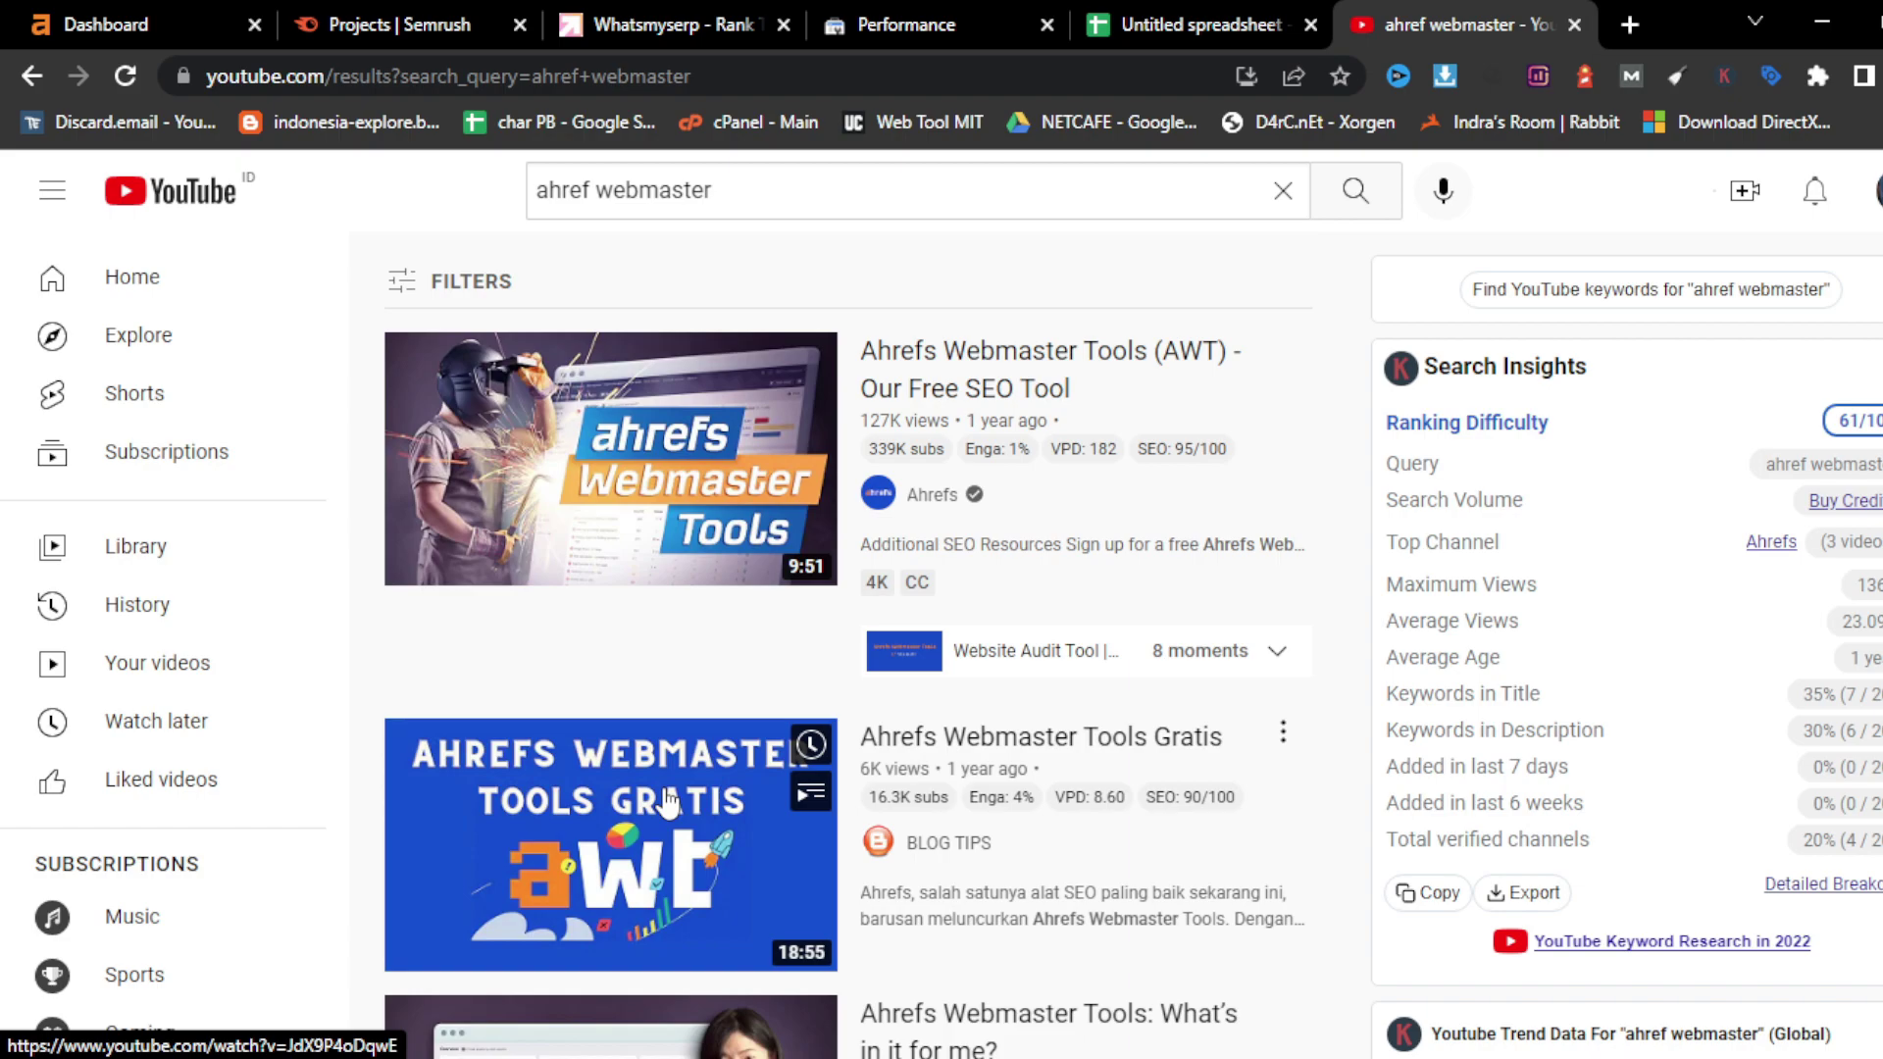
pyautogui.click(157, 24)
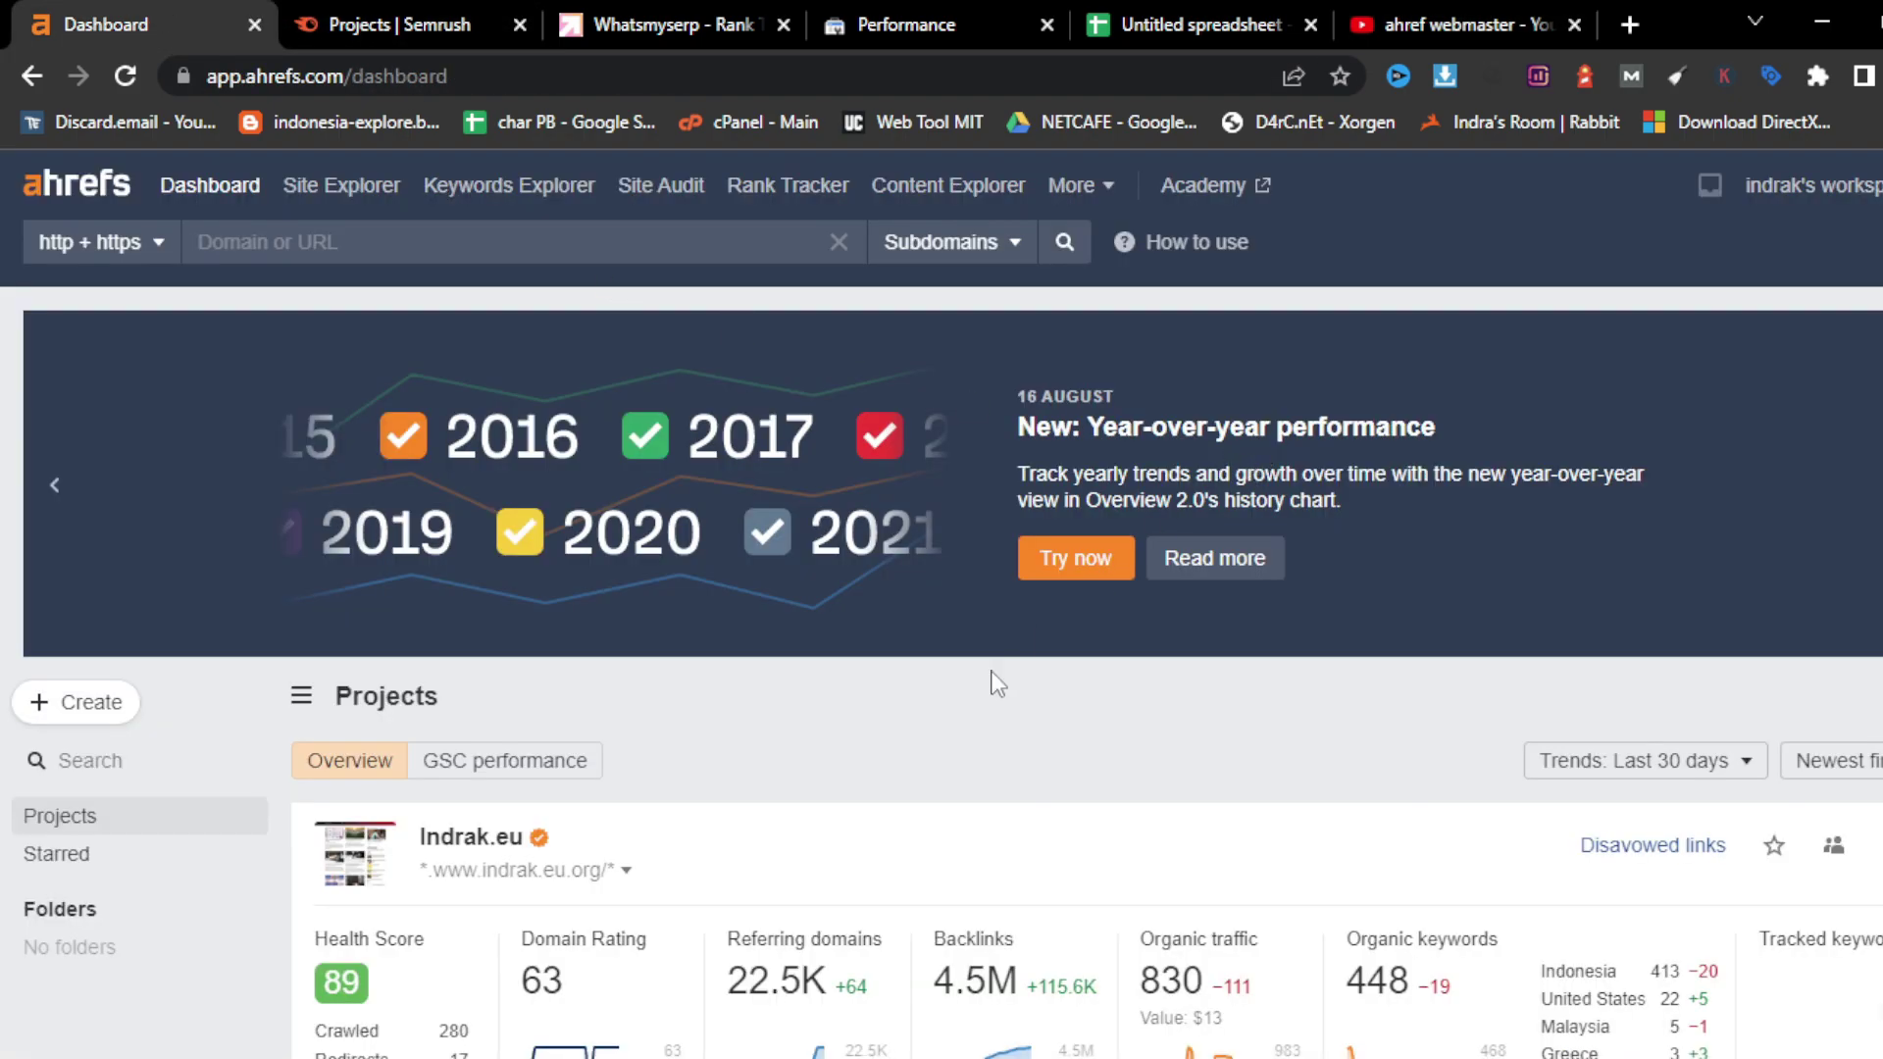
pyautogui.scroll(-2, 998, 689)
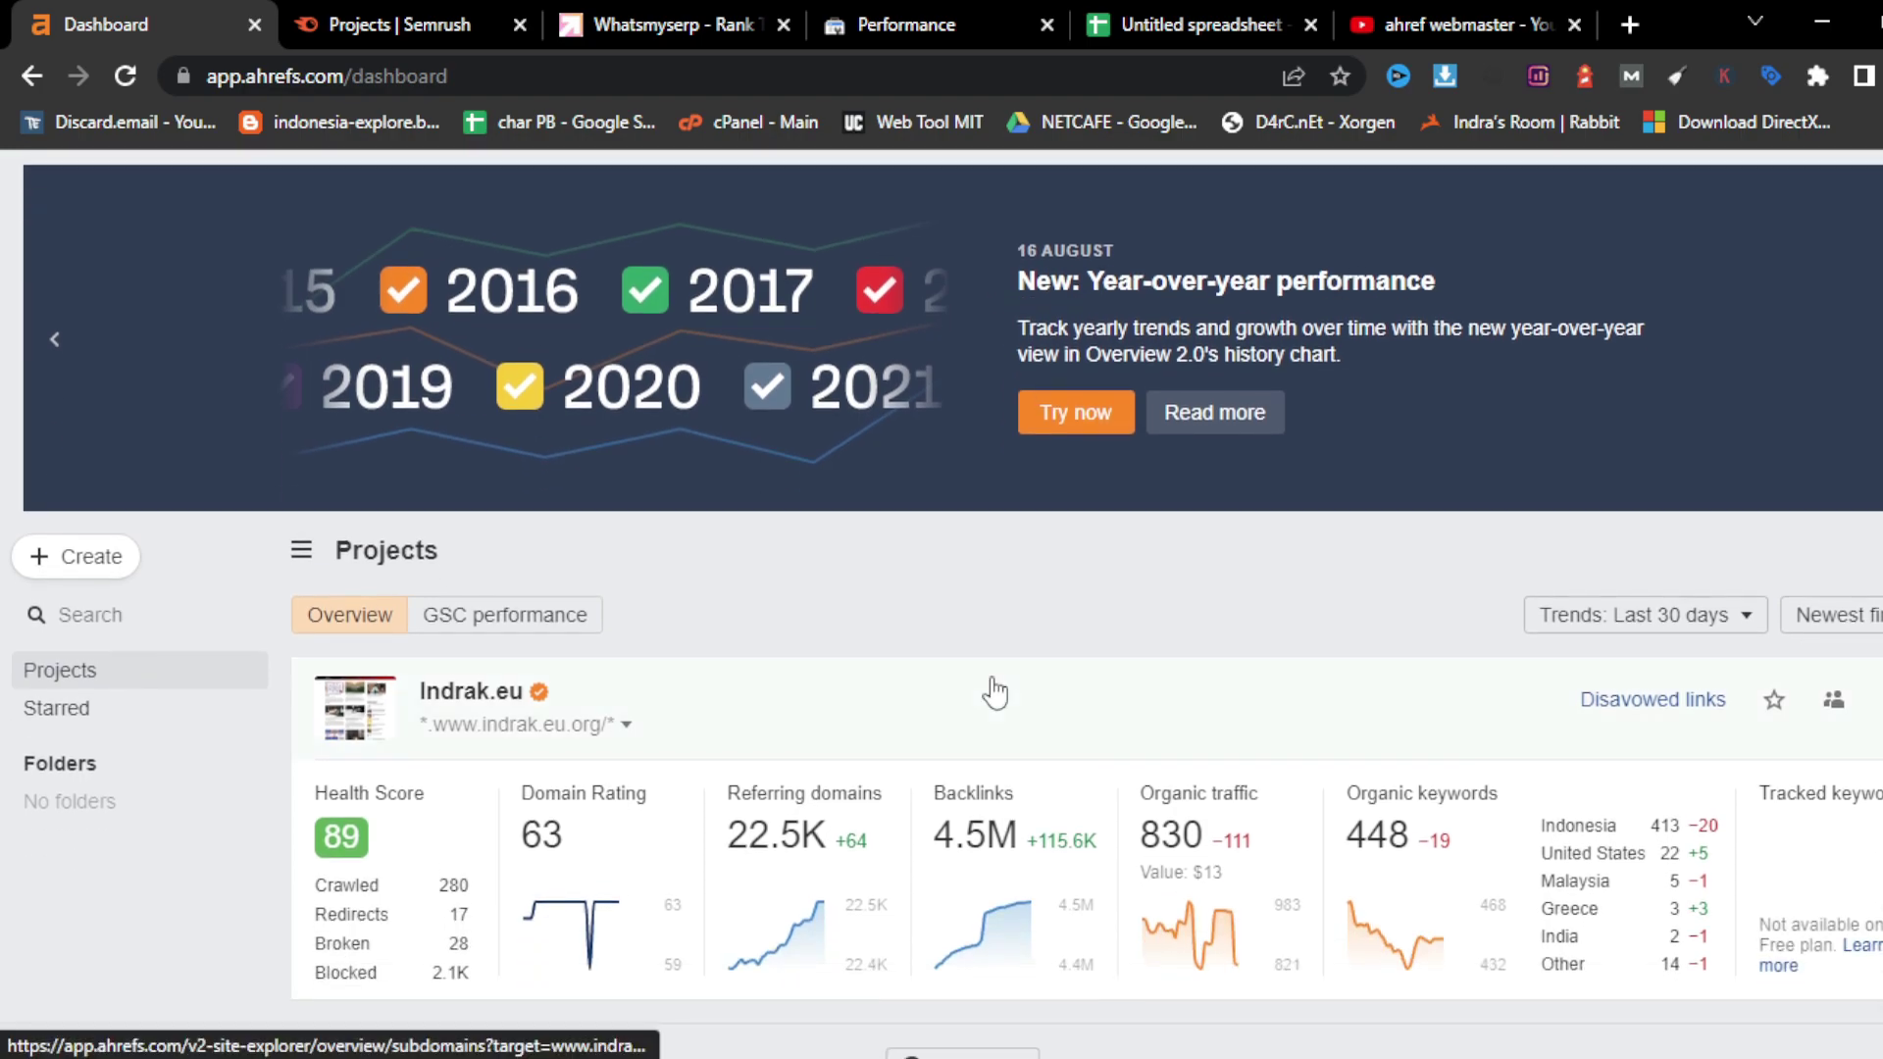
pyautogui.scroll(-1, 996, 691)
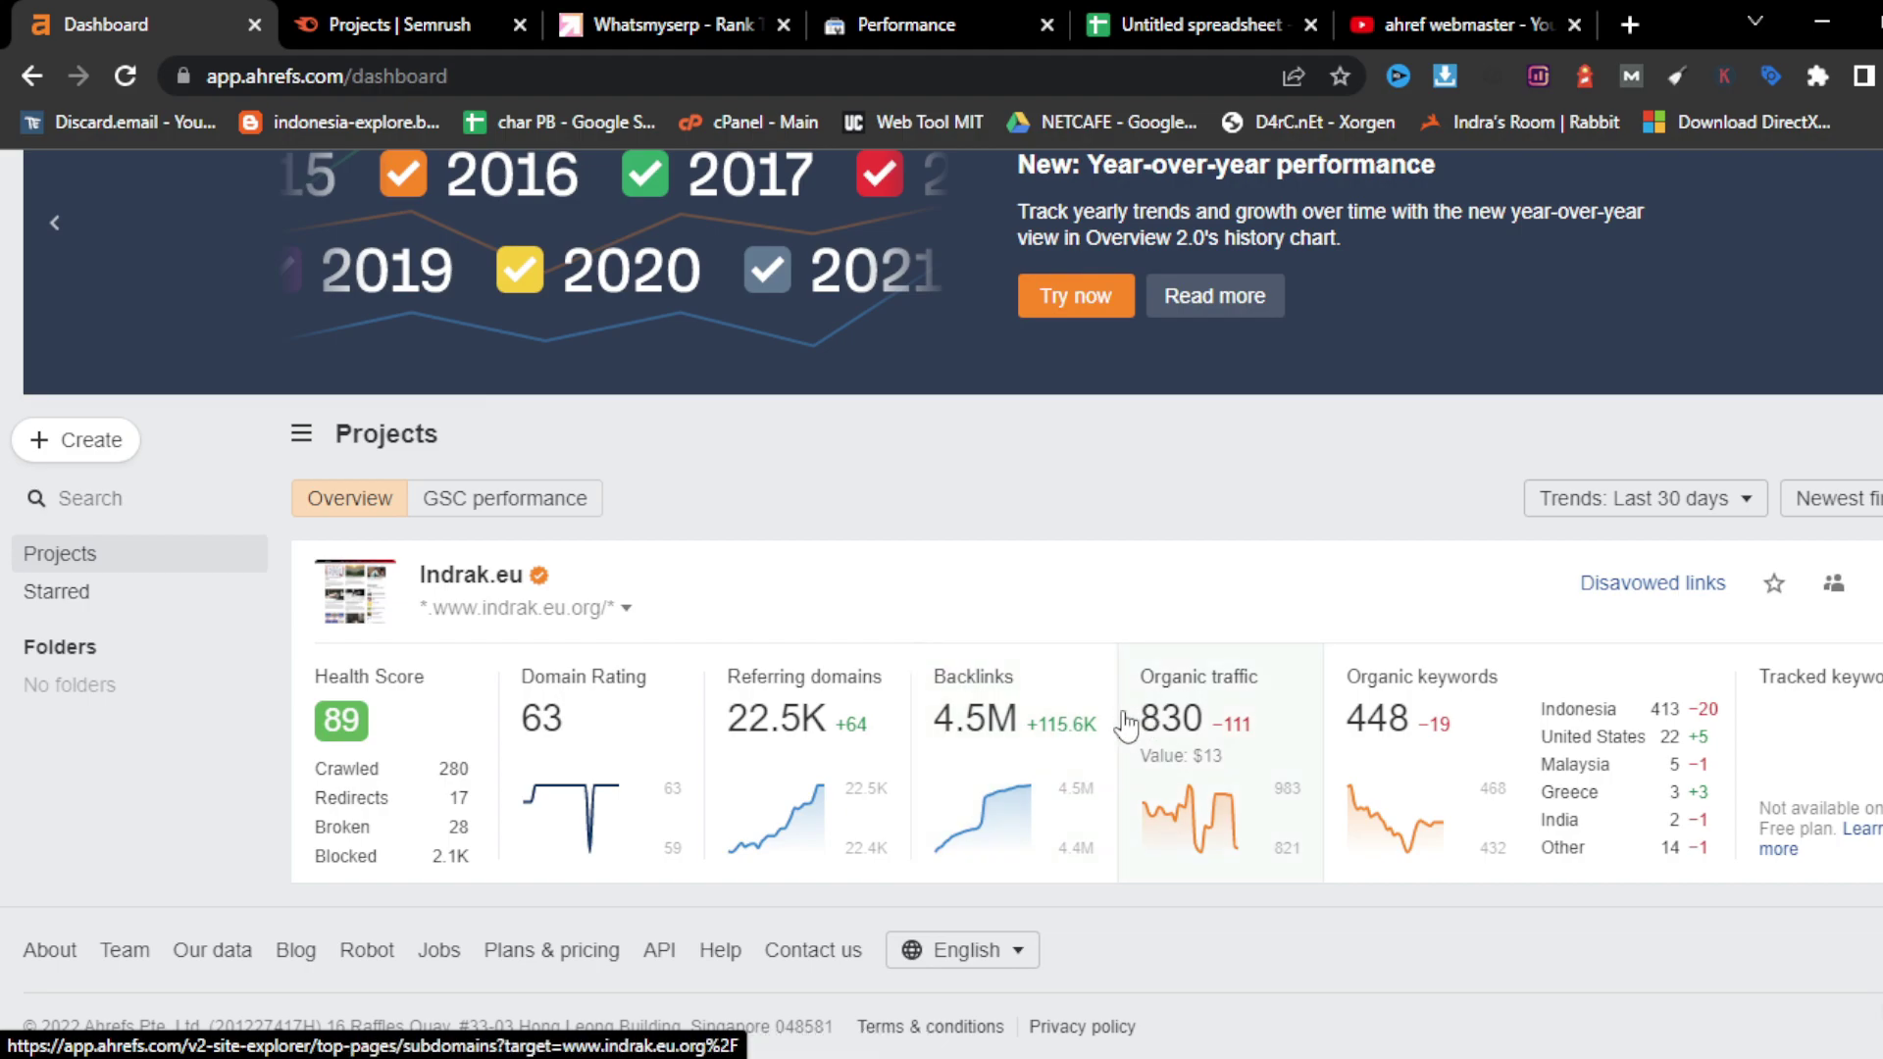
# - Open the site's organic keywords report from the project overview and sort it by Position in ascending order
pyautogui.click(1376, 731)
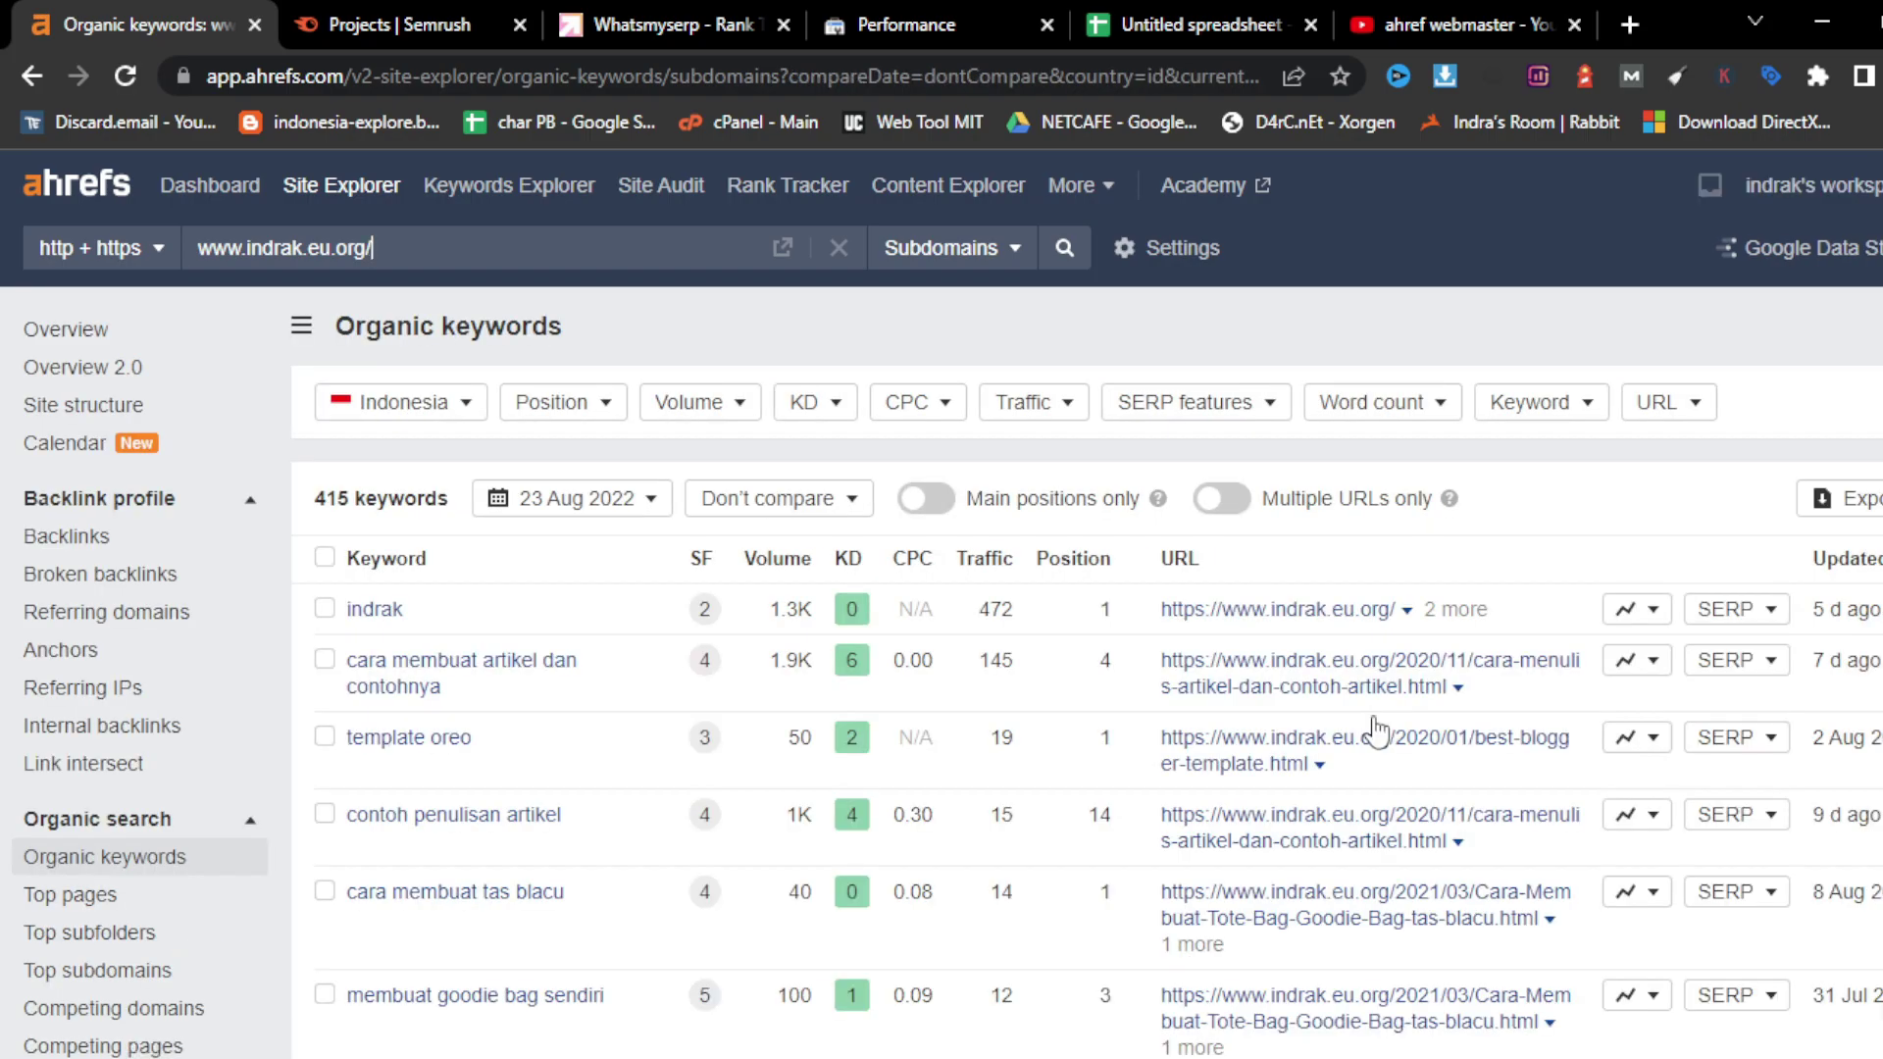
pyautogui.scroll(-1, 1376, 731)
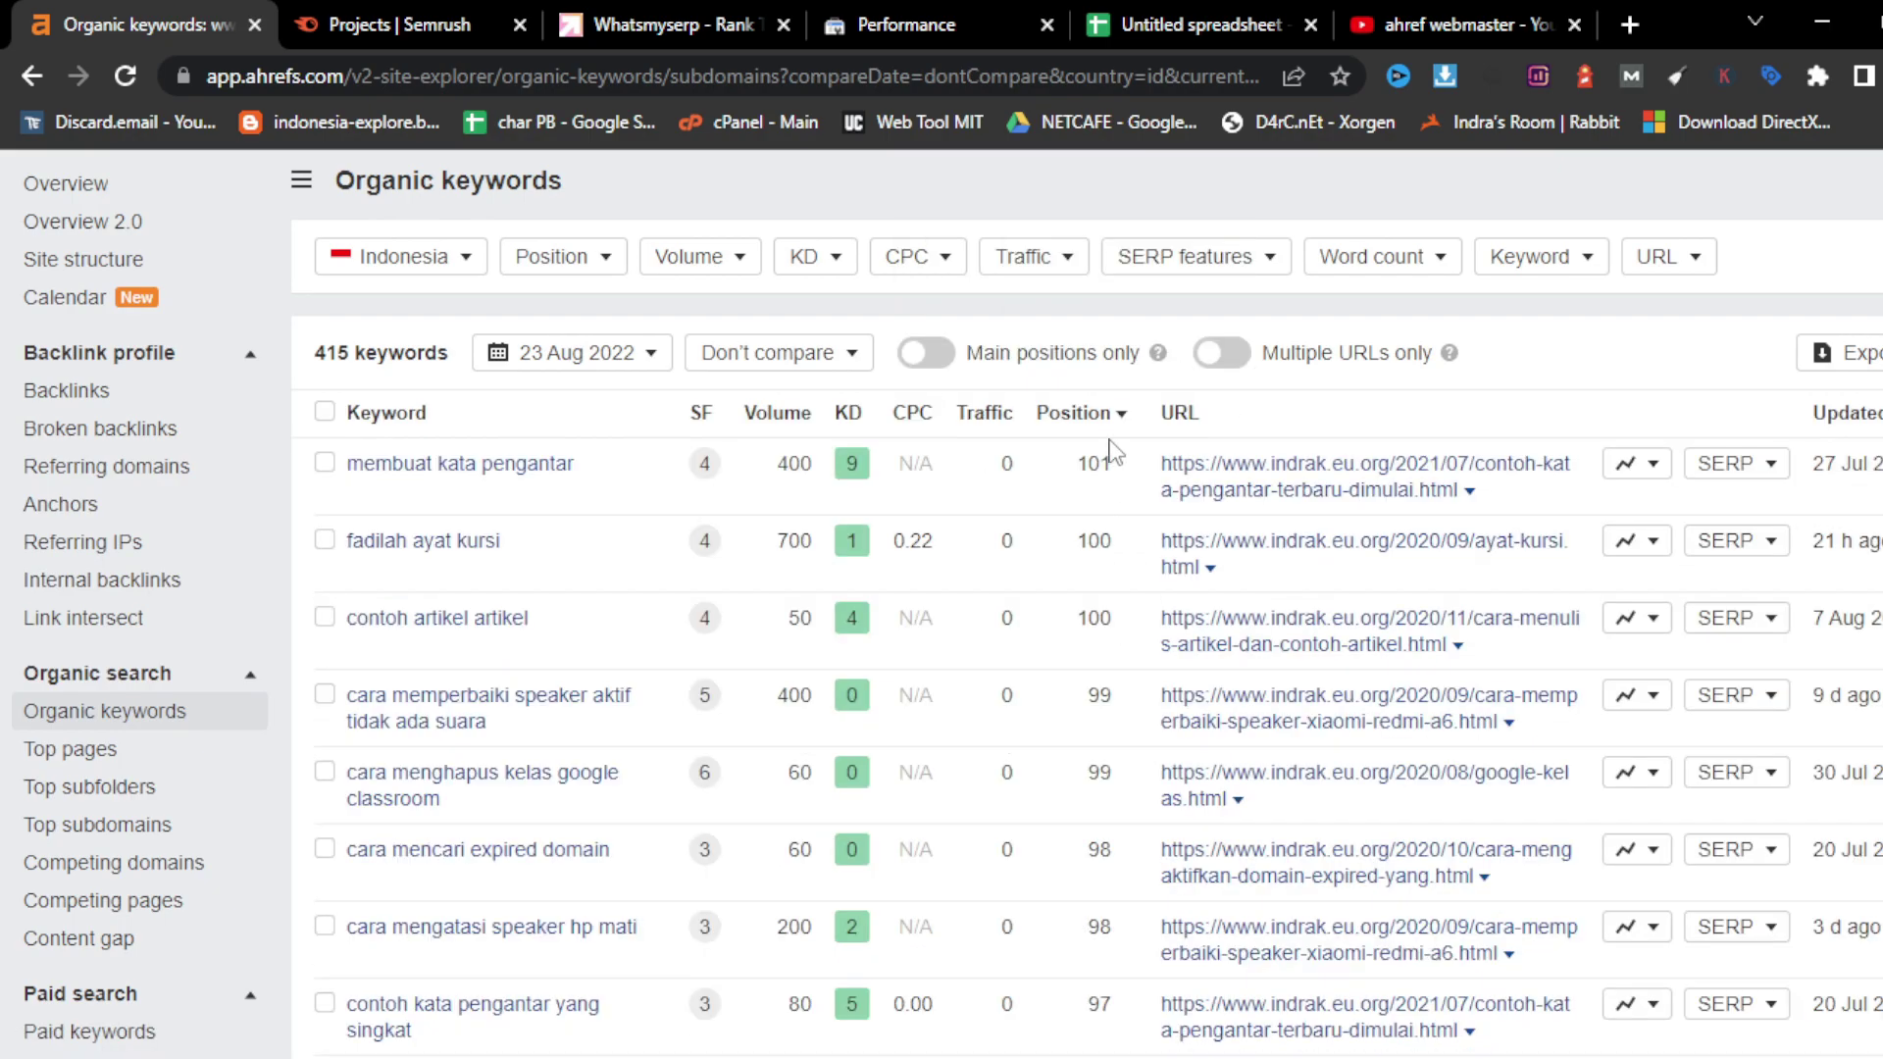
pyautogui.click(1074, 412)
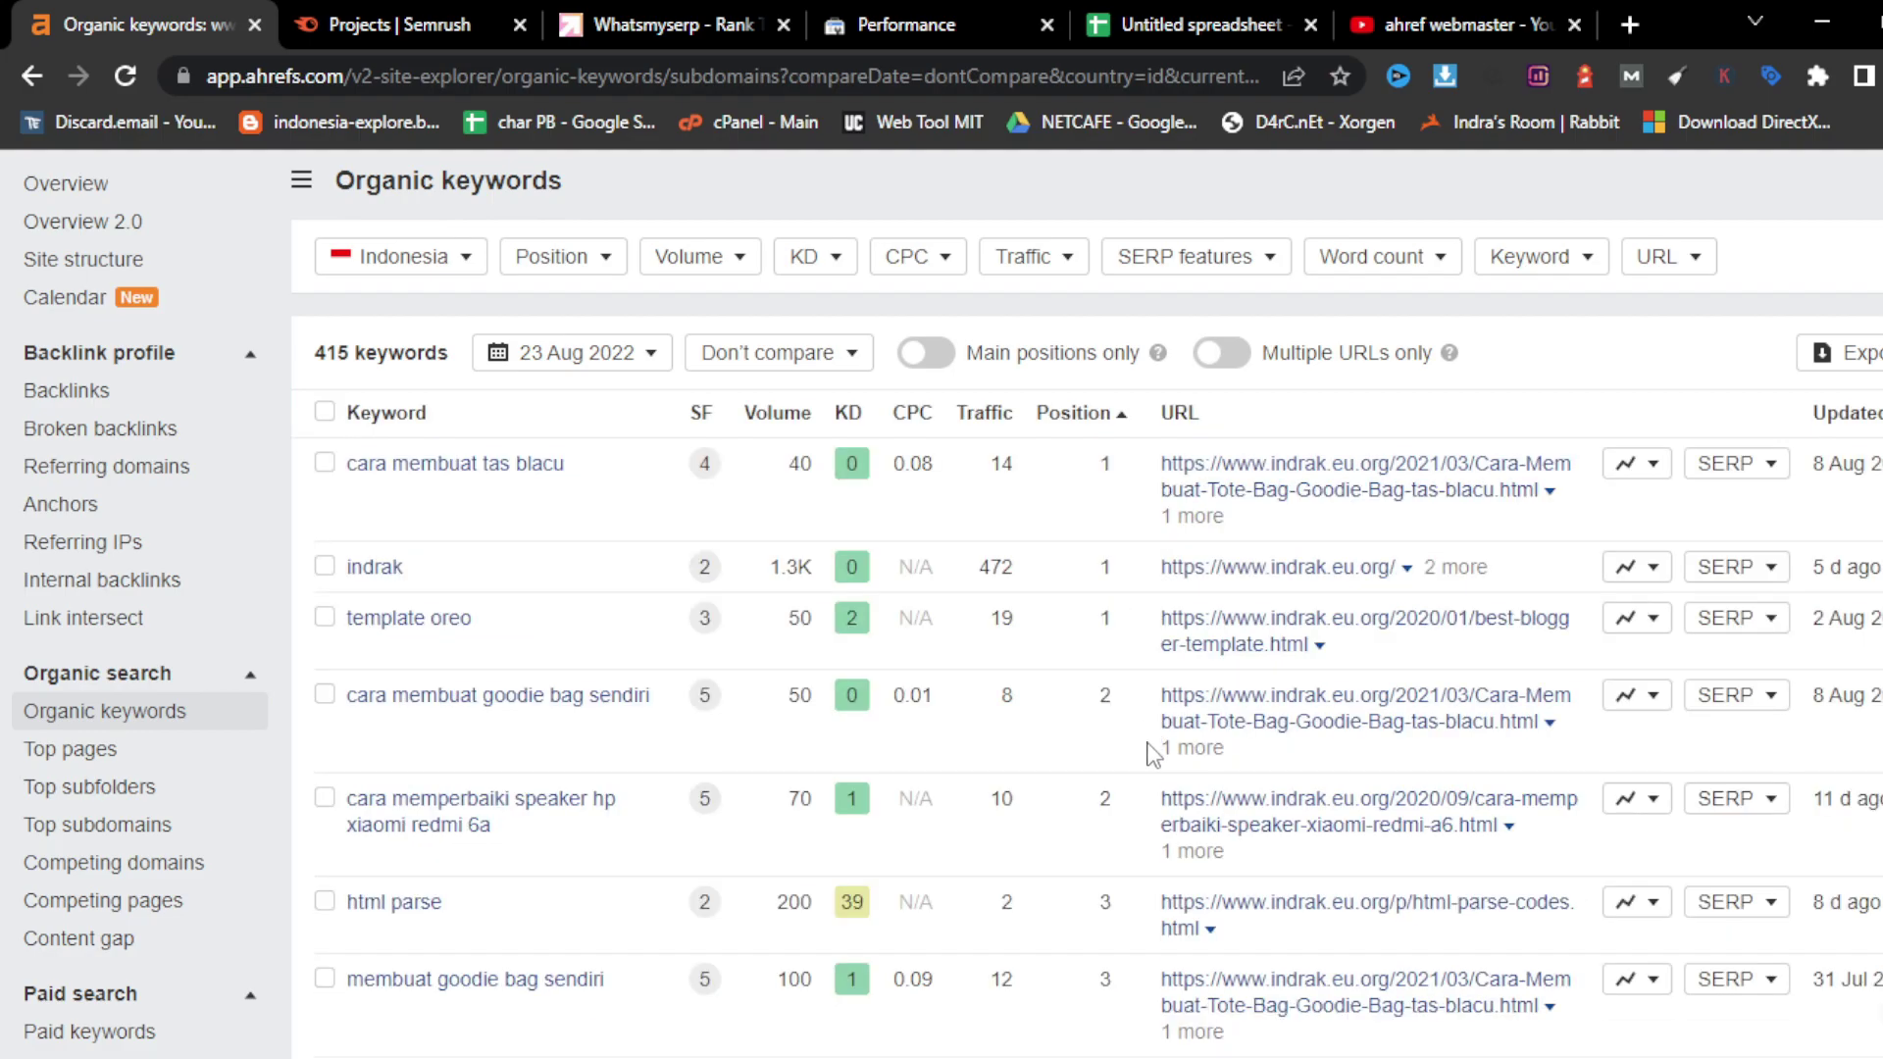
# - Switch to the Semrush projects page and open the competitor domain's organic keywords report
pyautogui.click(373, 12)
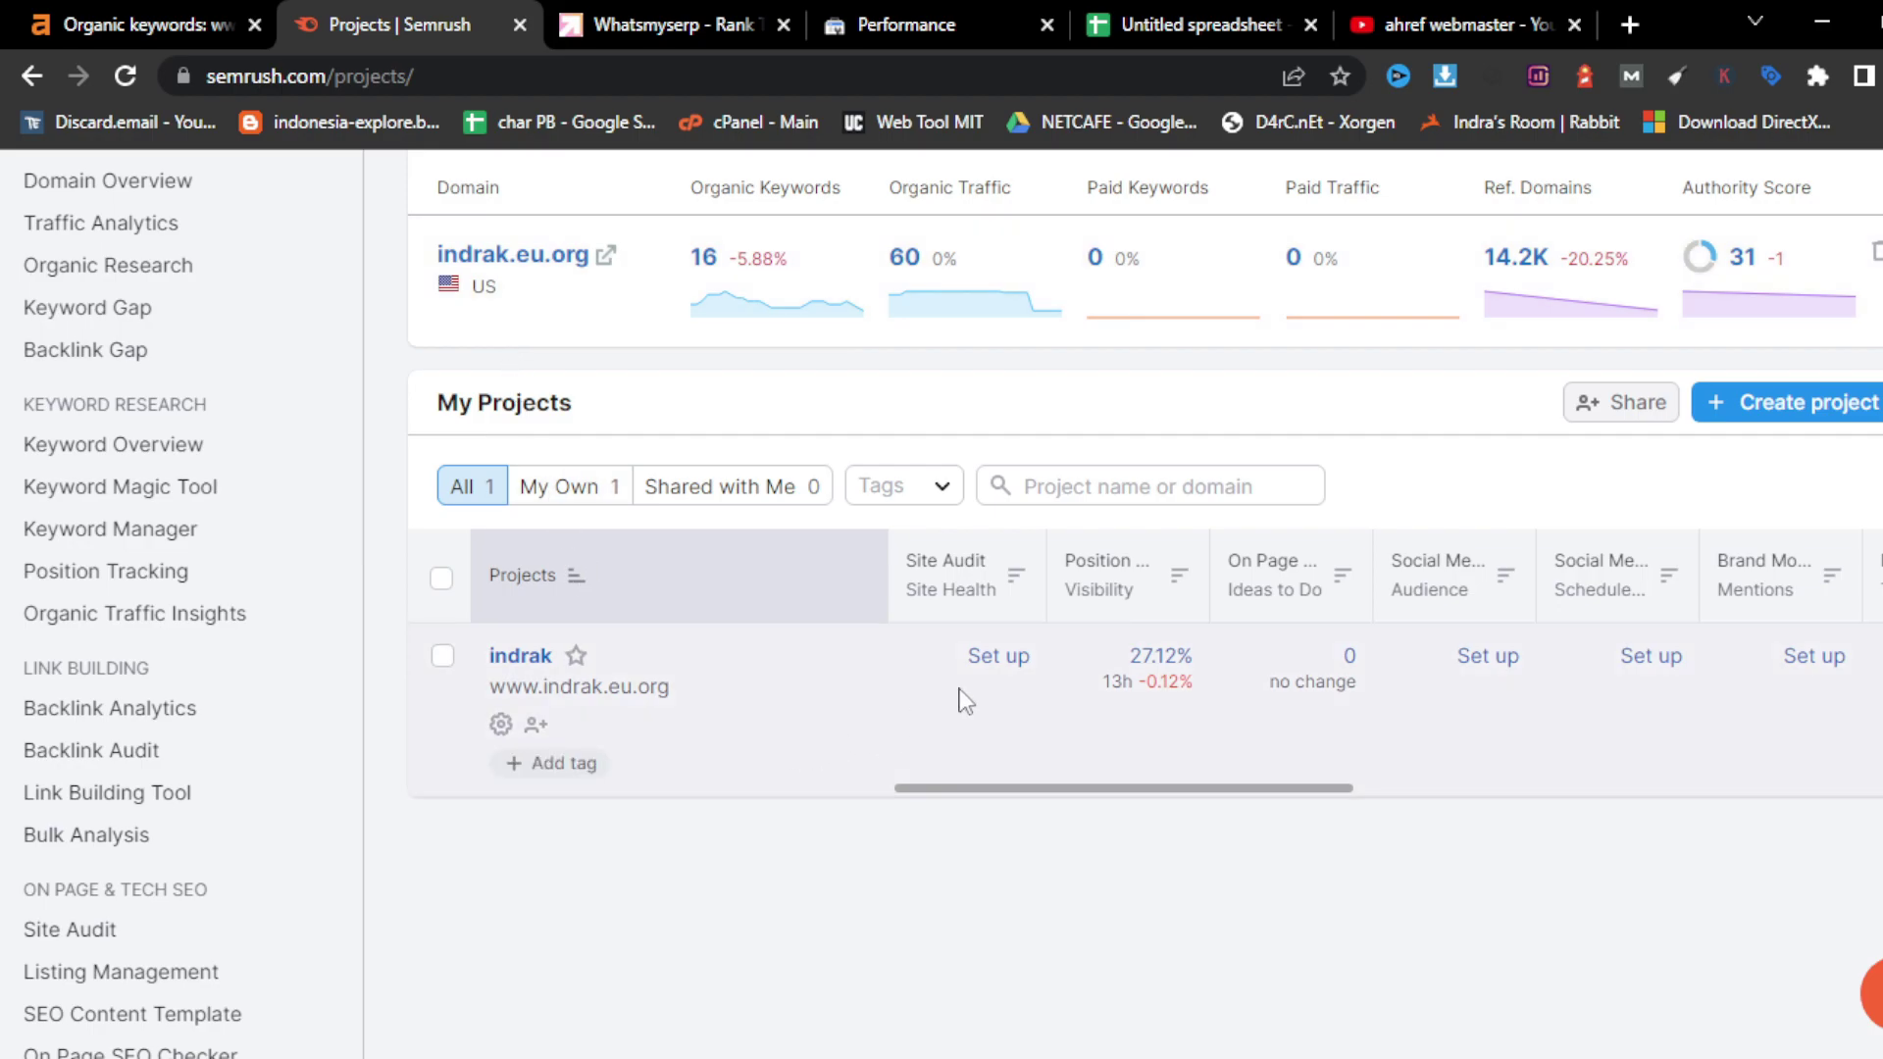
pyautogui.scroll(3, 1072, 721)
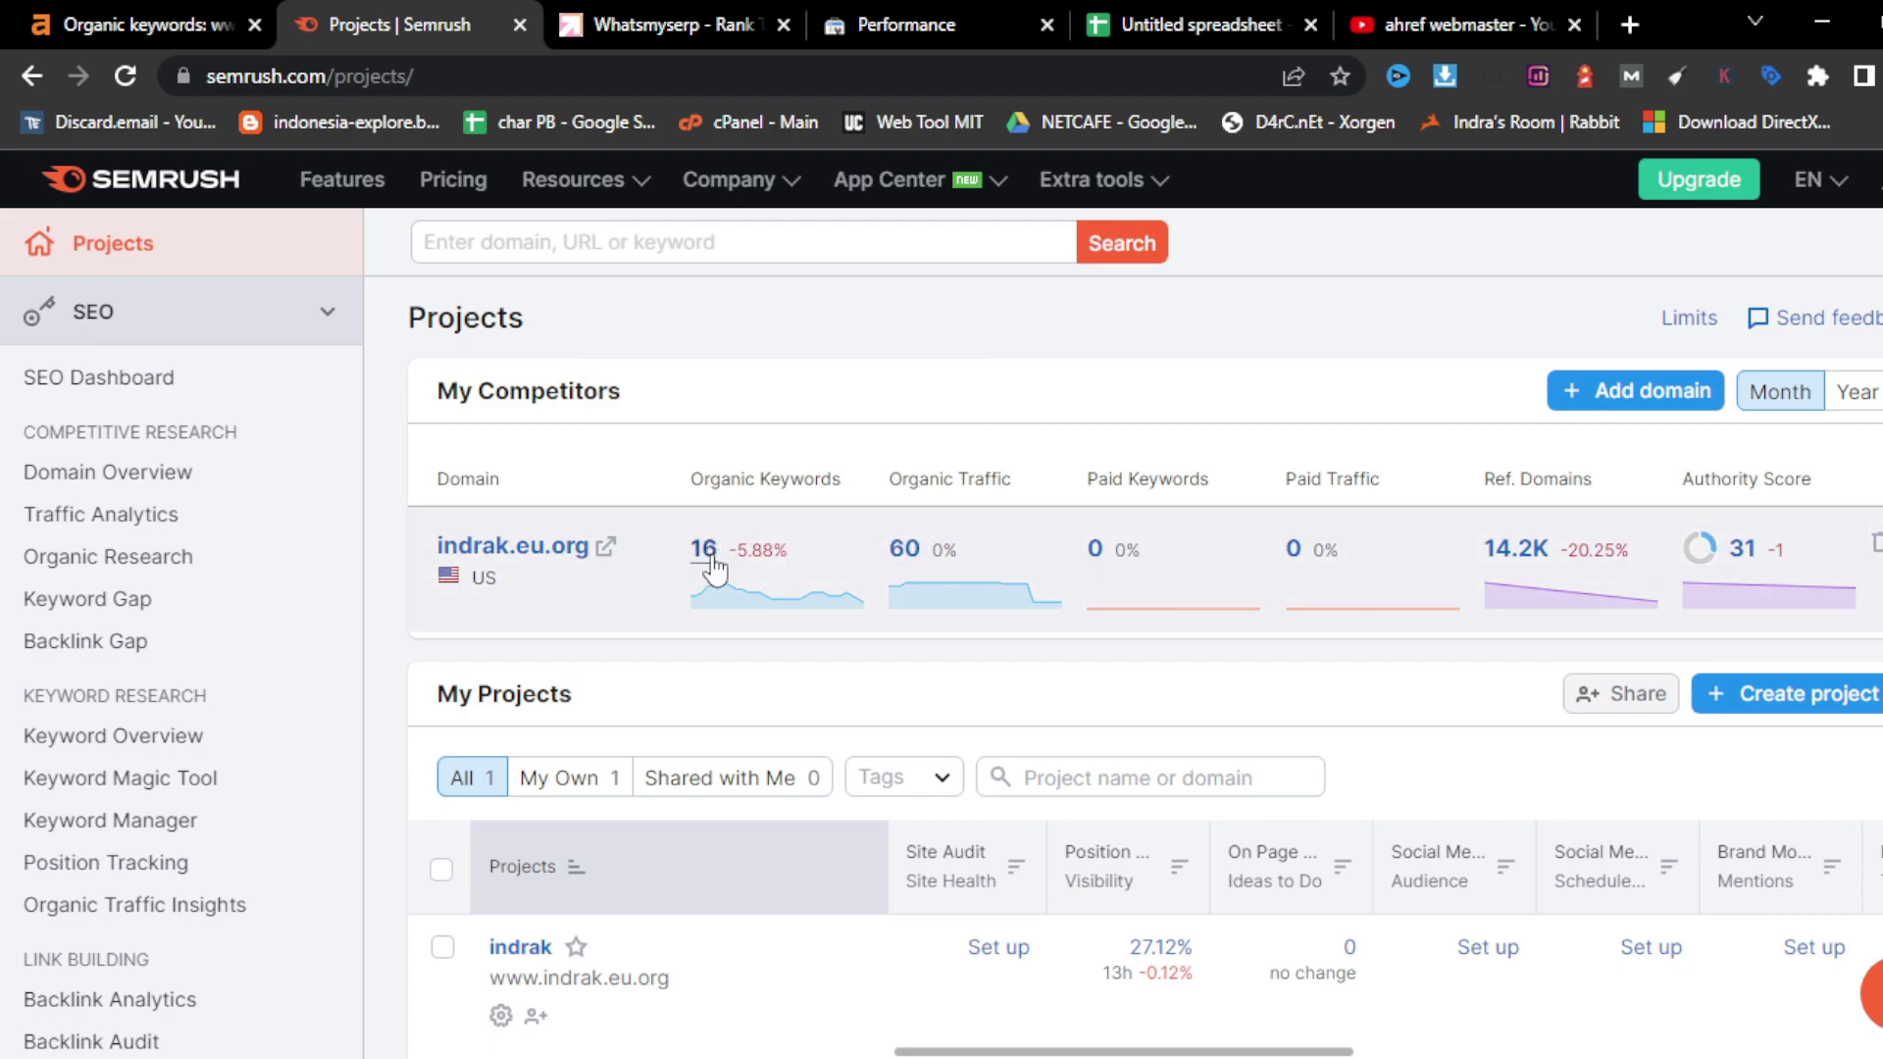
pyautogui.click(703, 564)
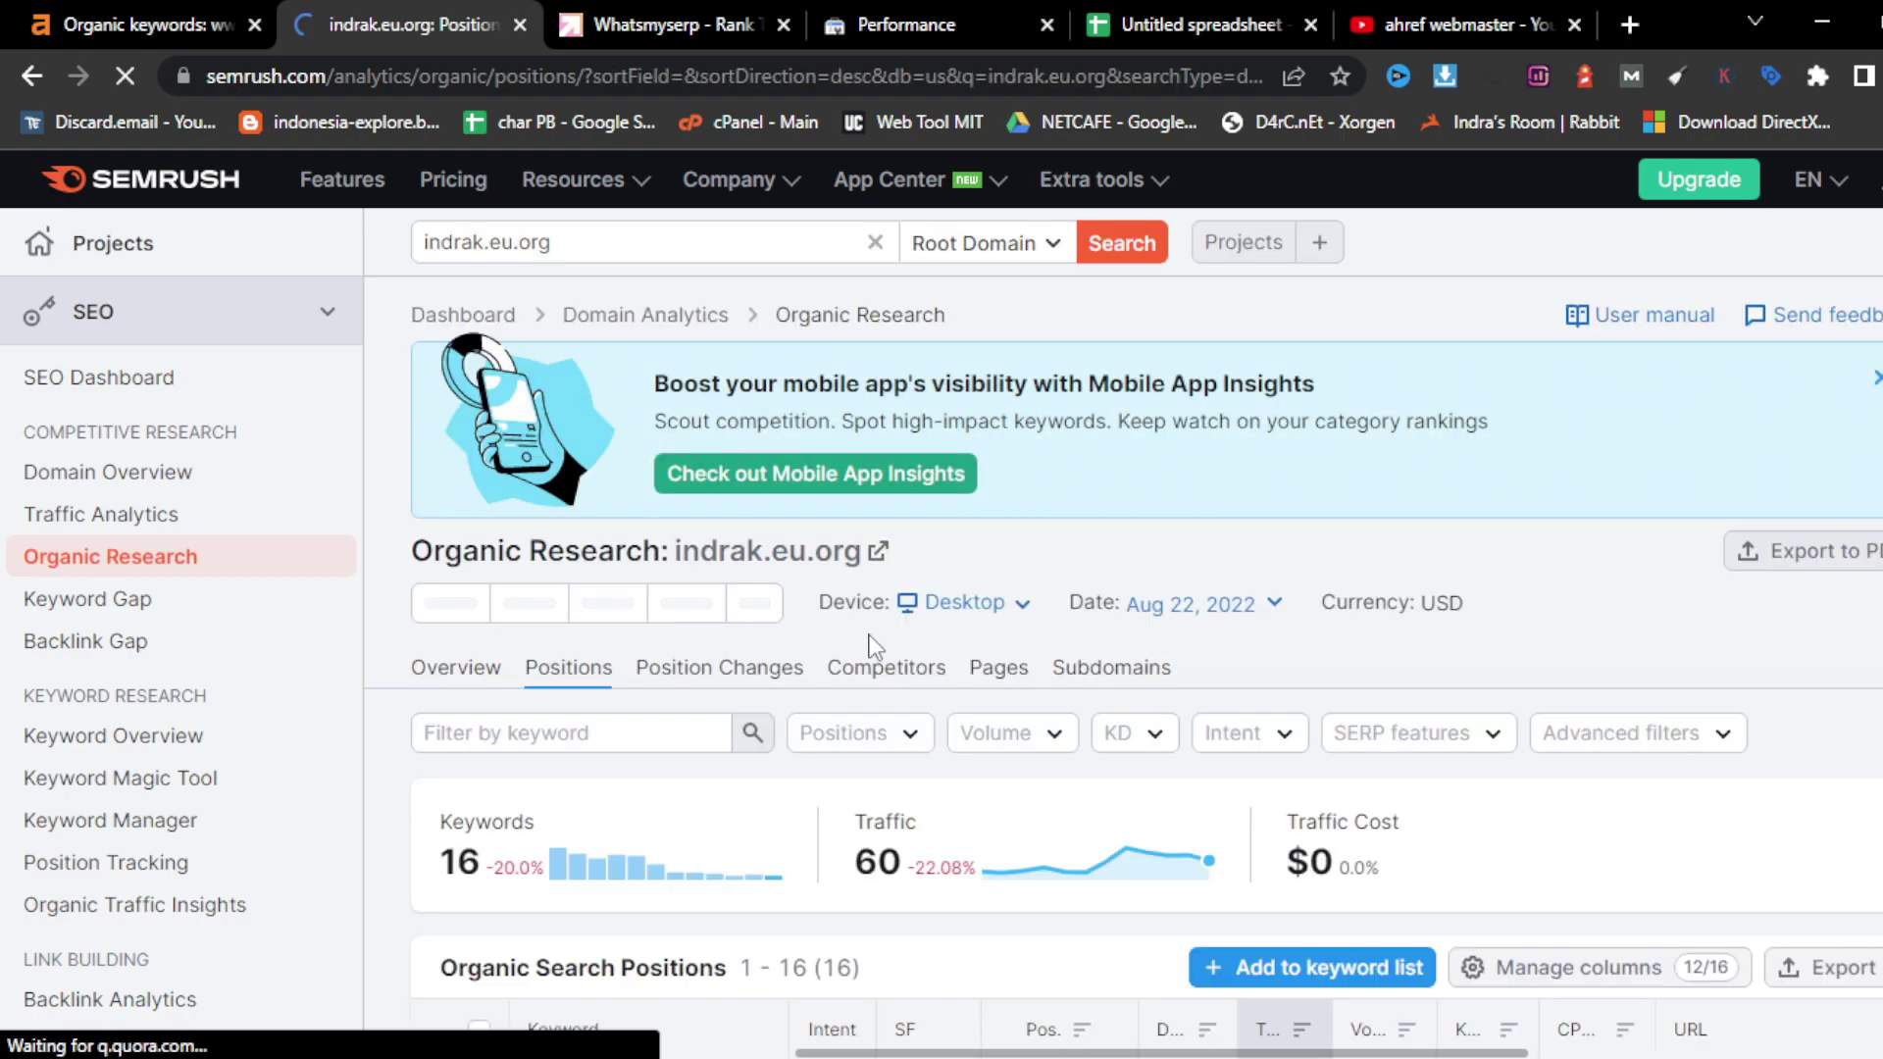
# - Examine the organic search positions table with its intent, position, traffic and volume columns, and compare it with the Ahrefs keyword list
pyautogui.scroll(-5, 873, 647)
pyautogui.scroll(-3, 873, 648)
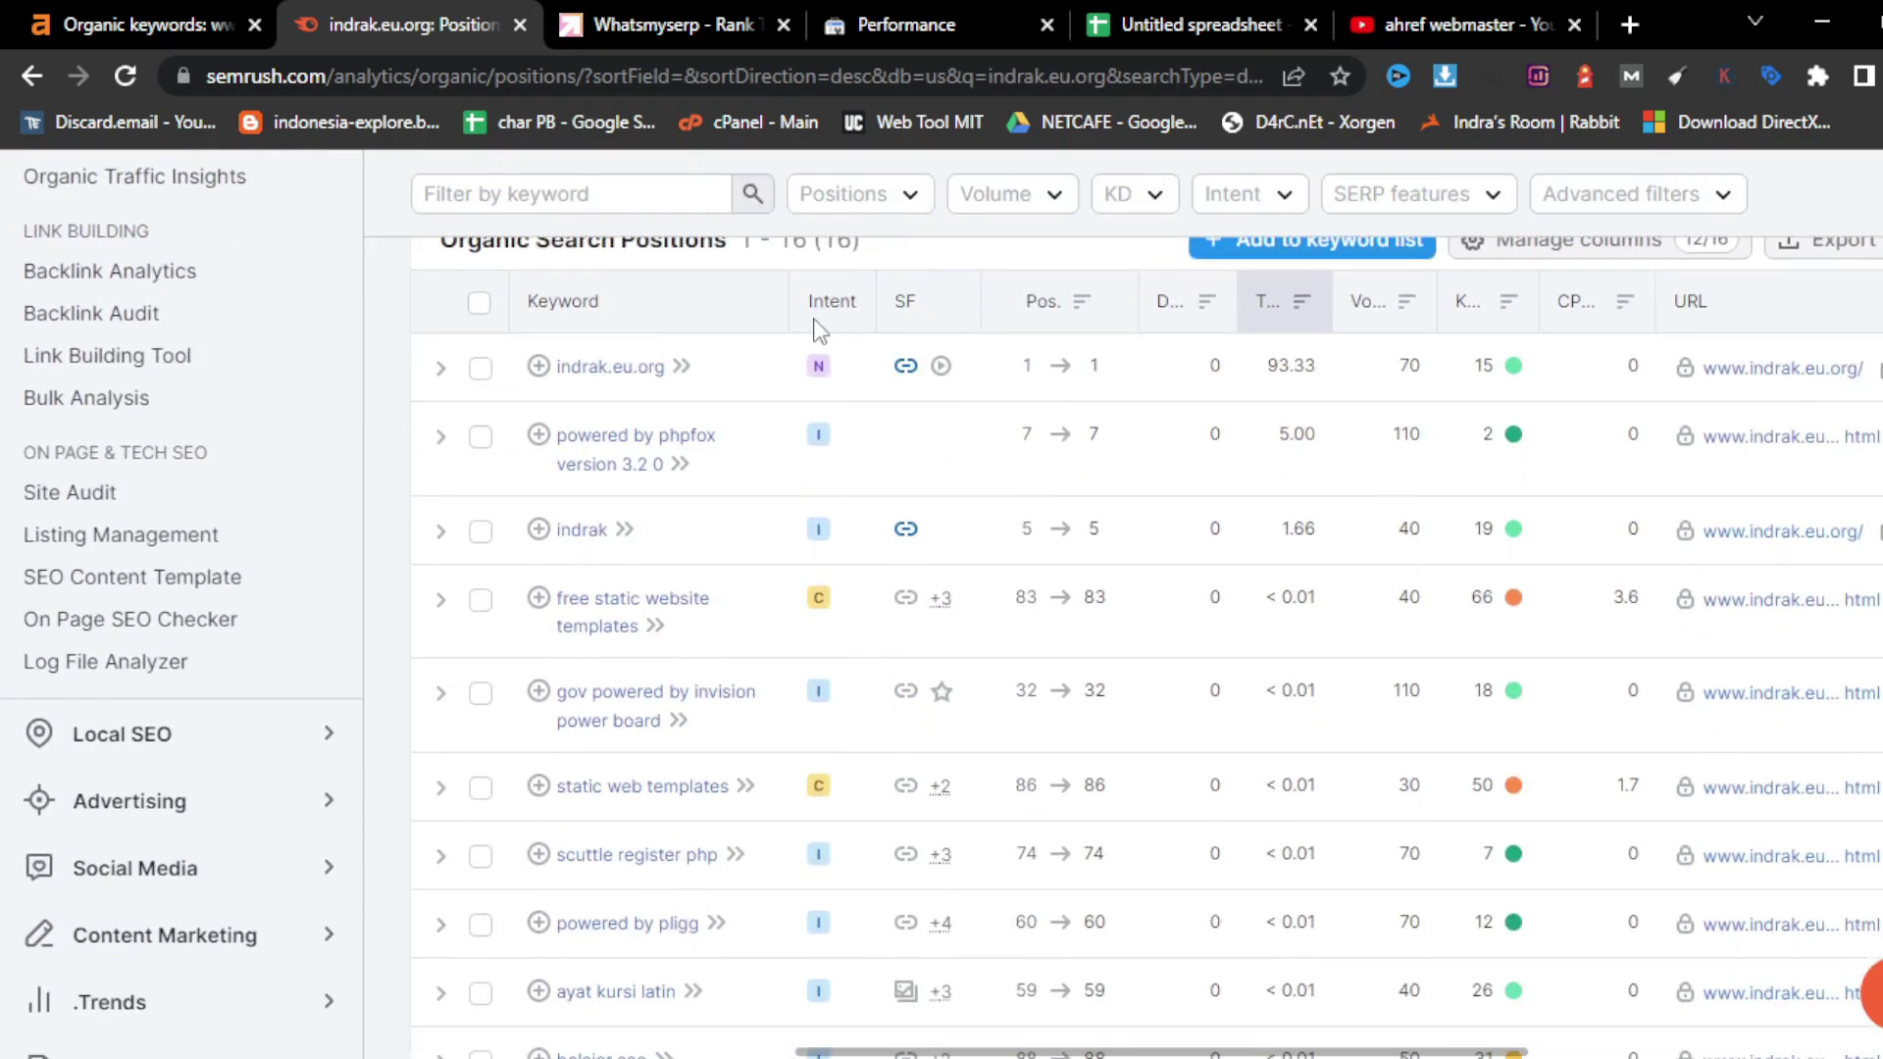
pyautogui.scroll(-3, 807, 894)
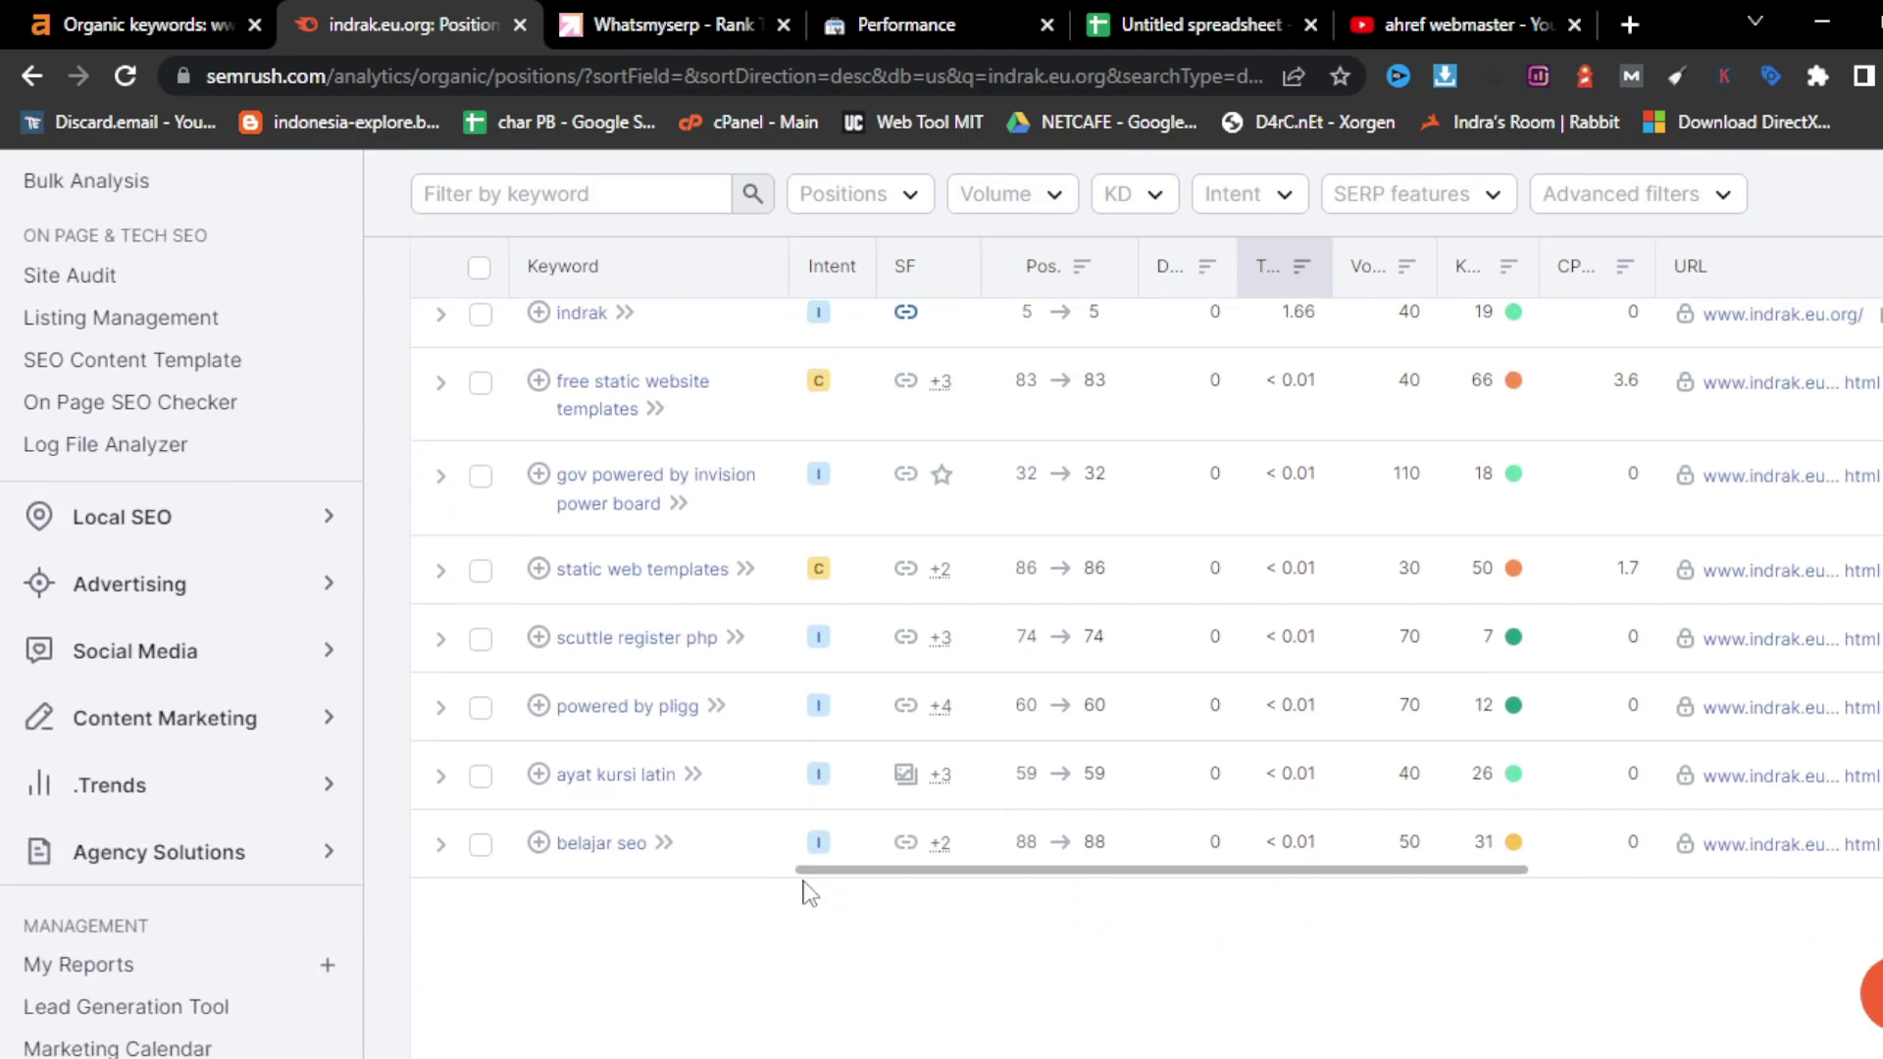
pyautogui.scroll(3, 807, 894)
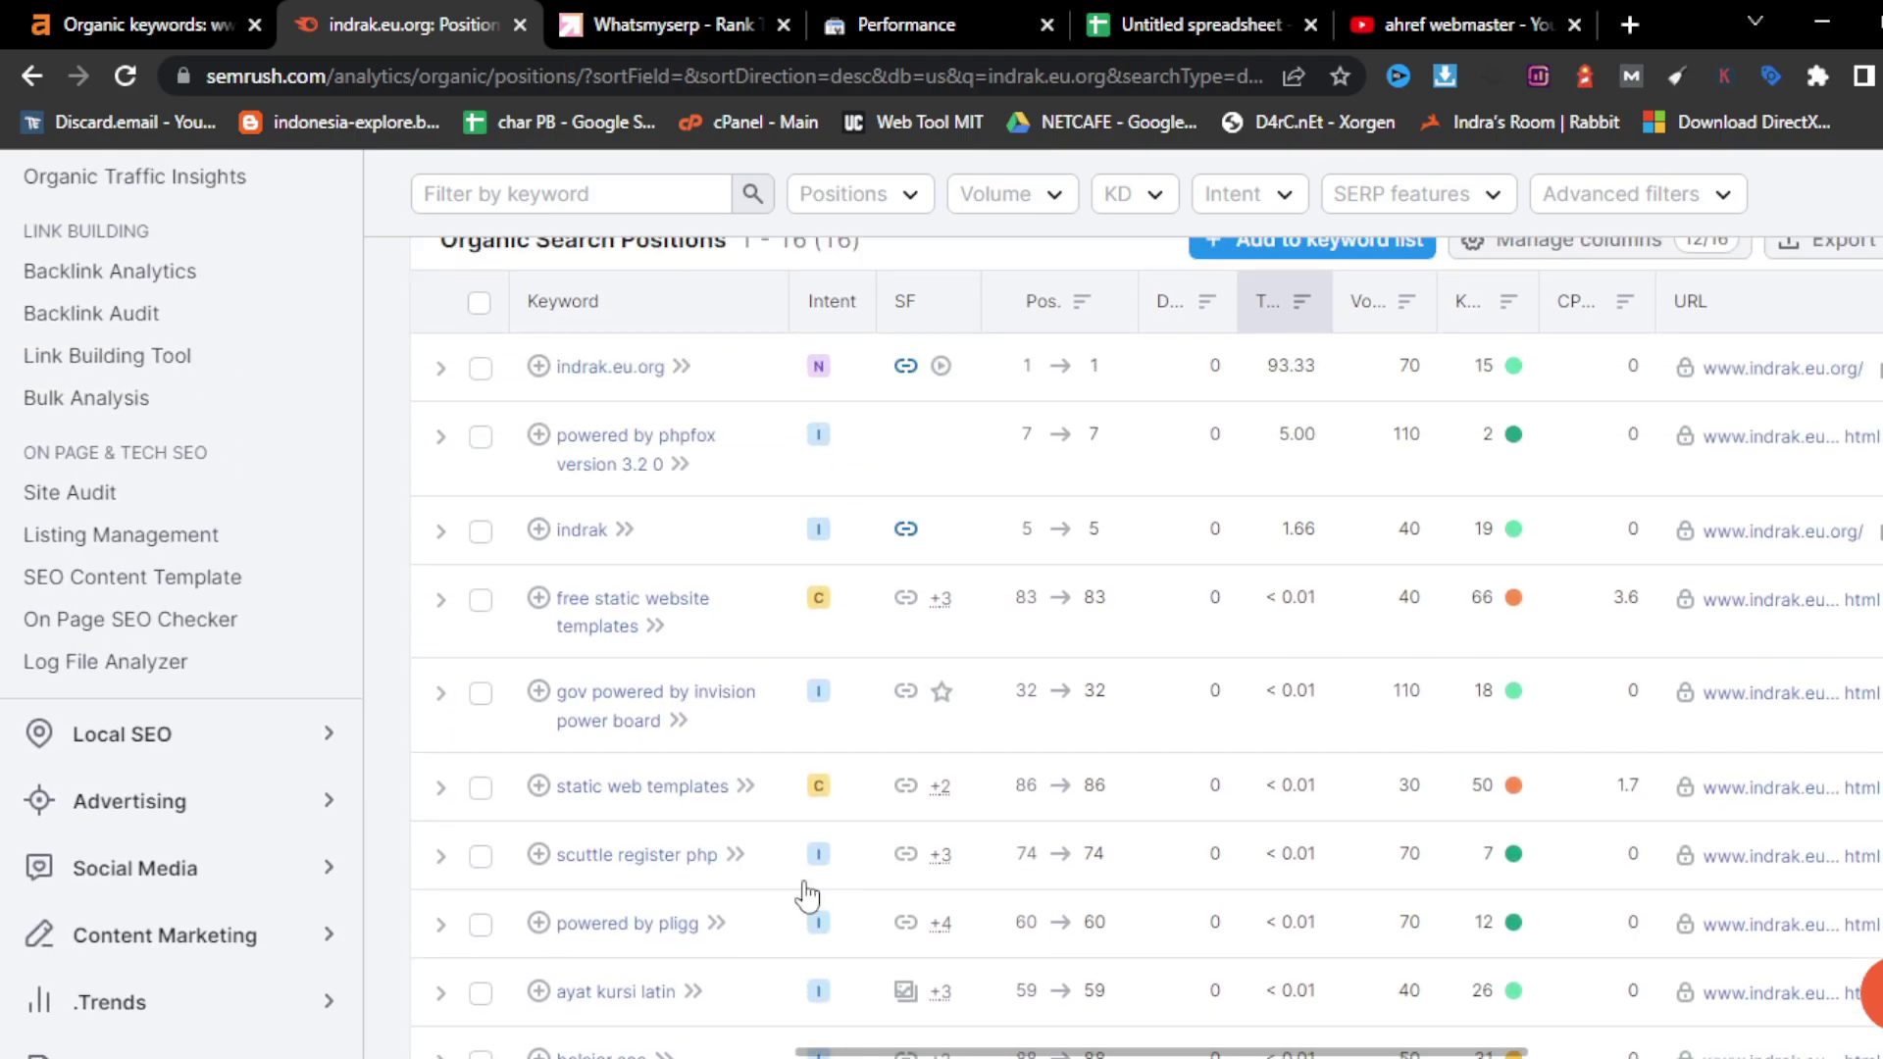
pyautogui.moveTo(826, 303)
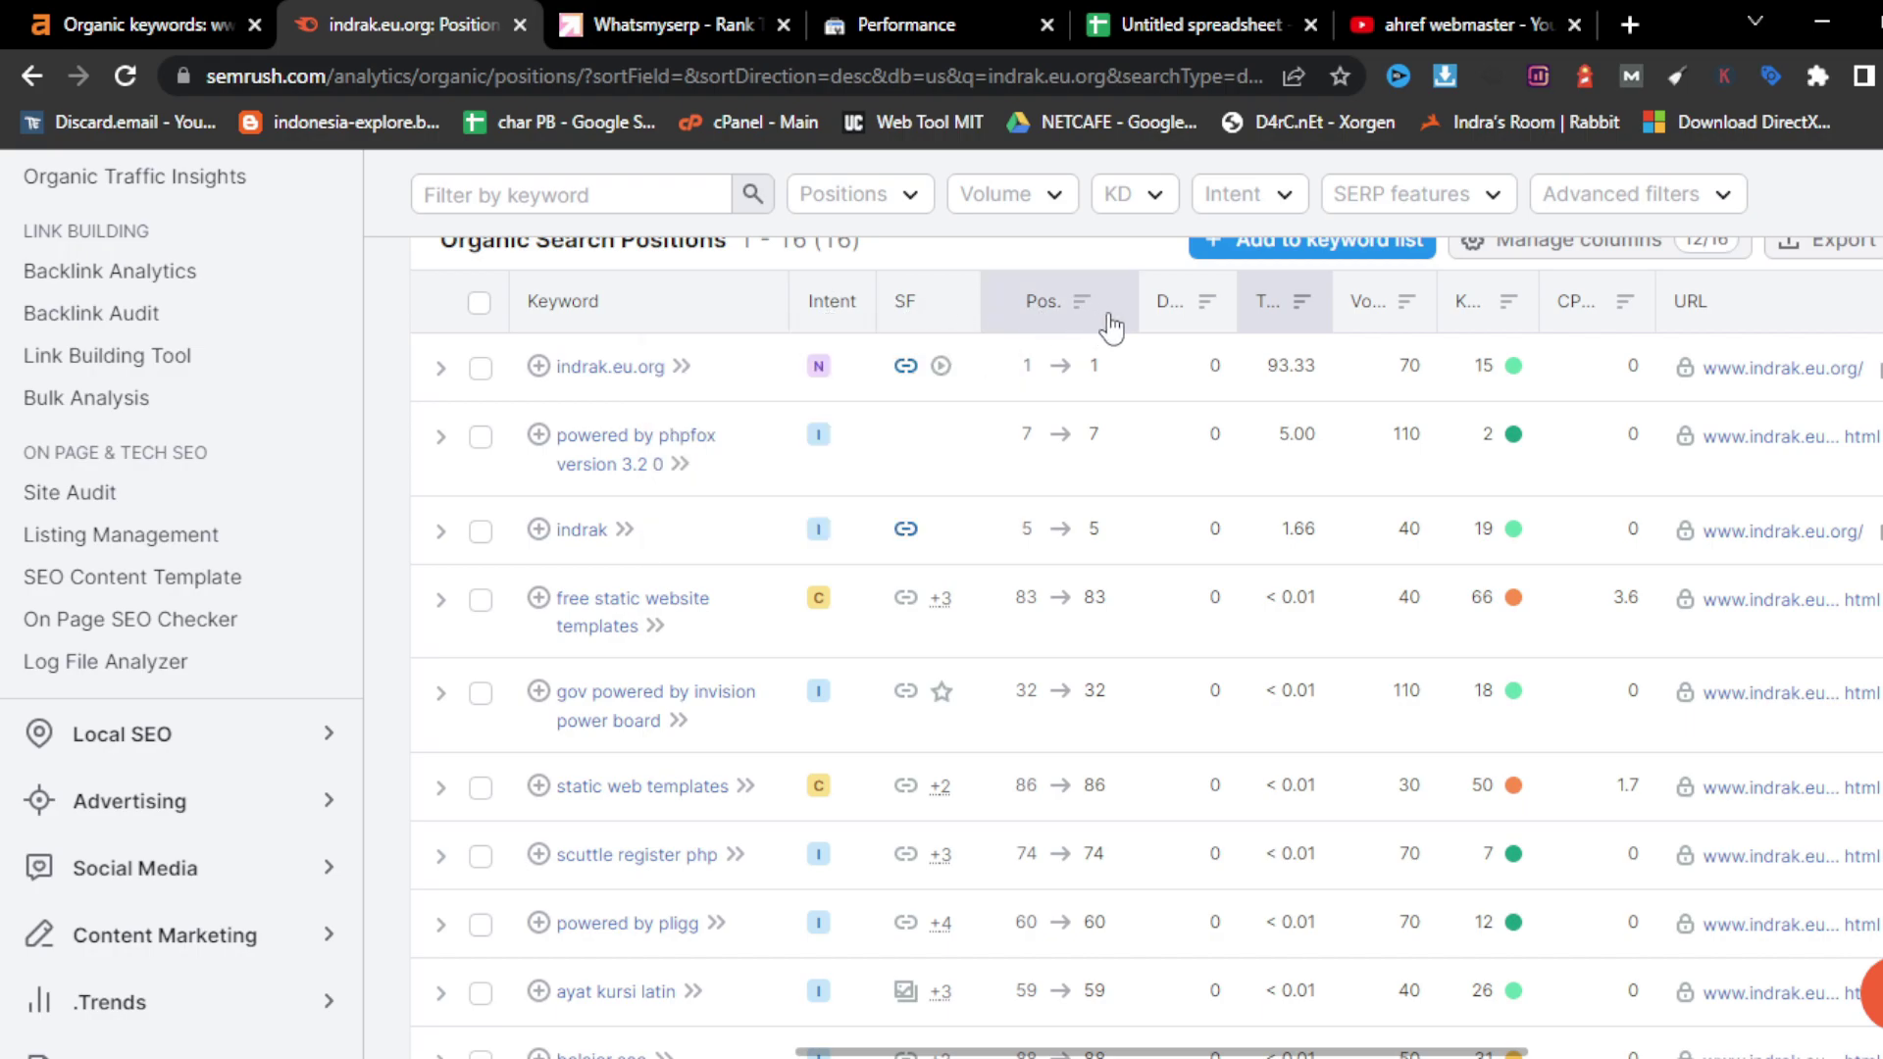
pyautogui.moveTo(1271, 311)
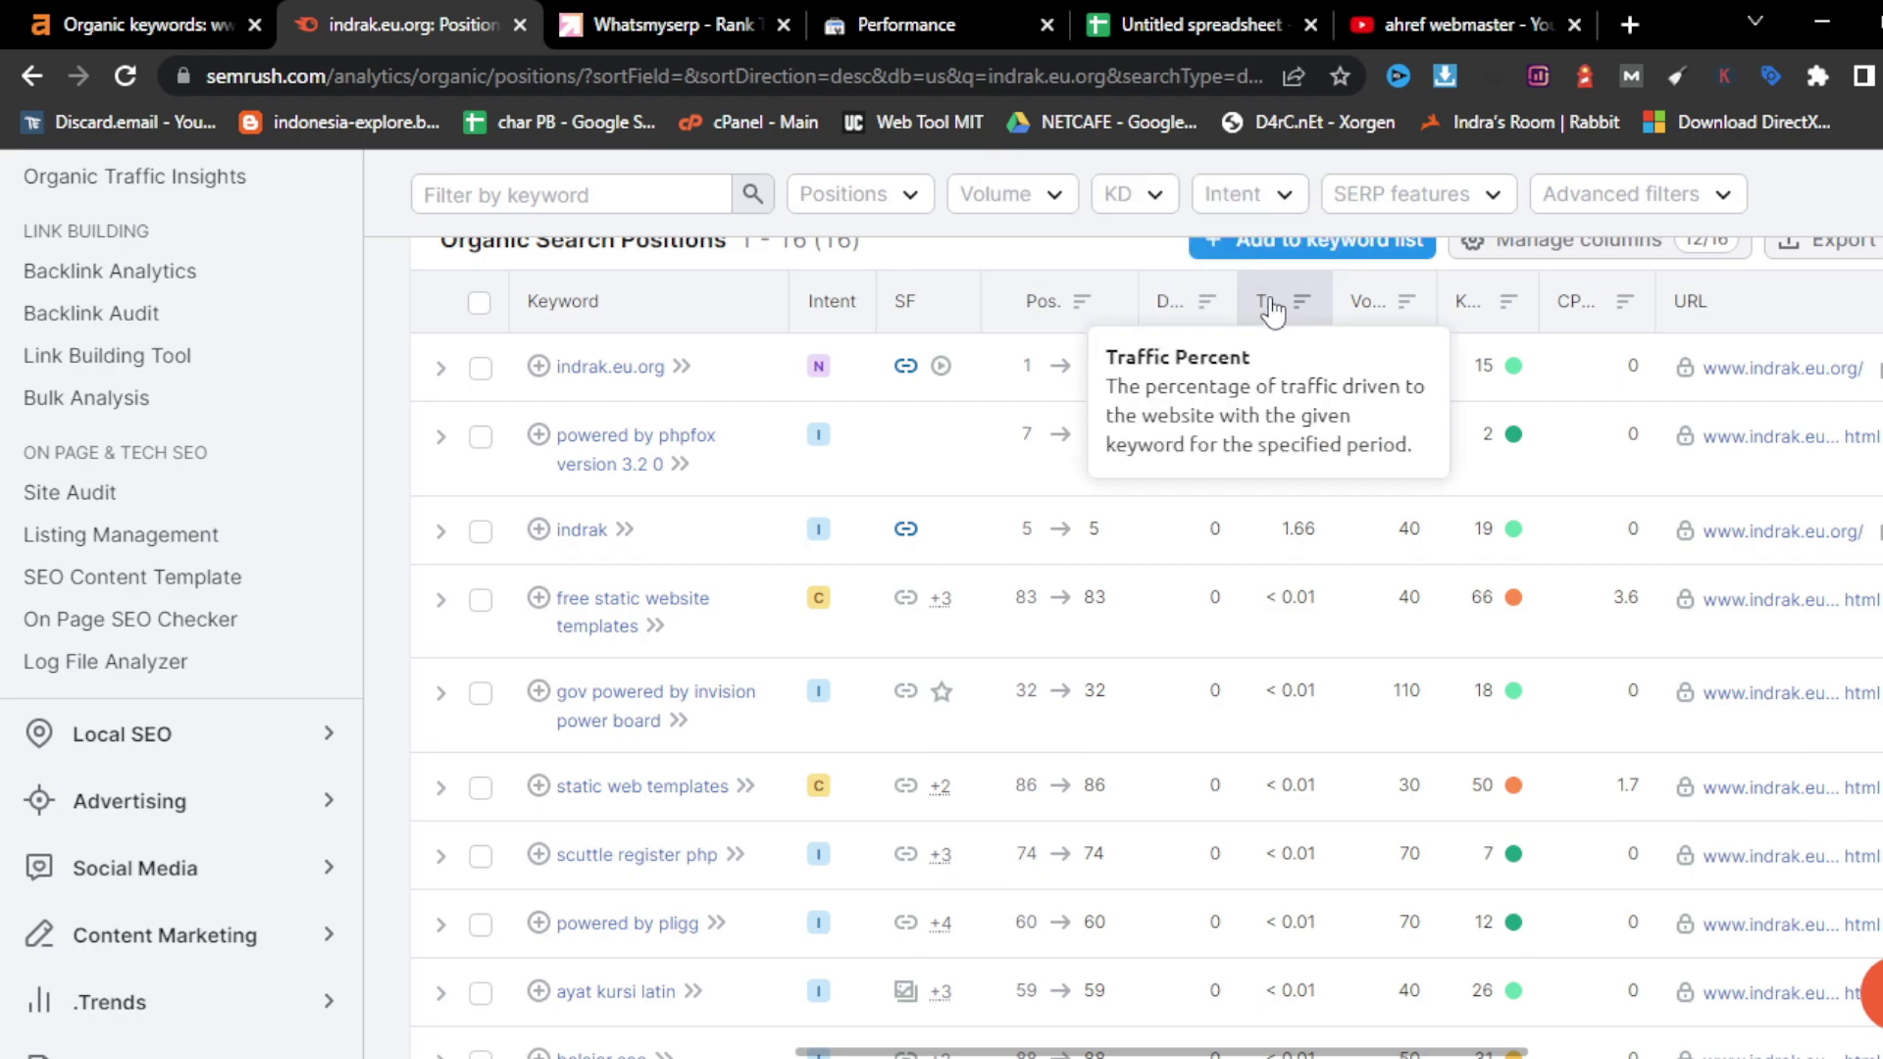
pyautogui.moveTo(1375, 306)
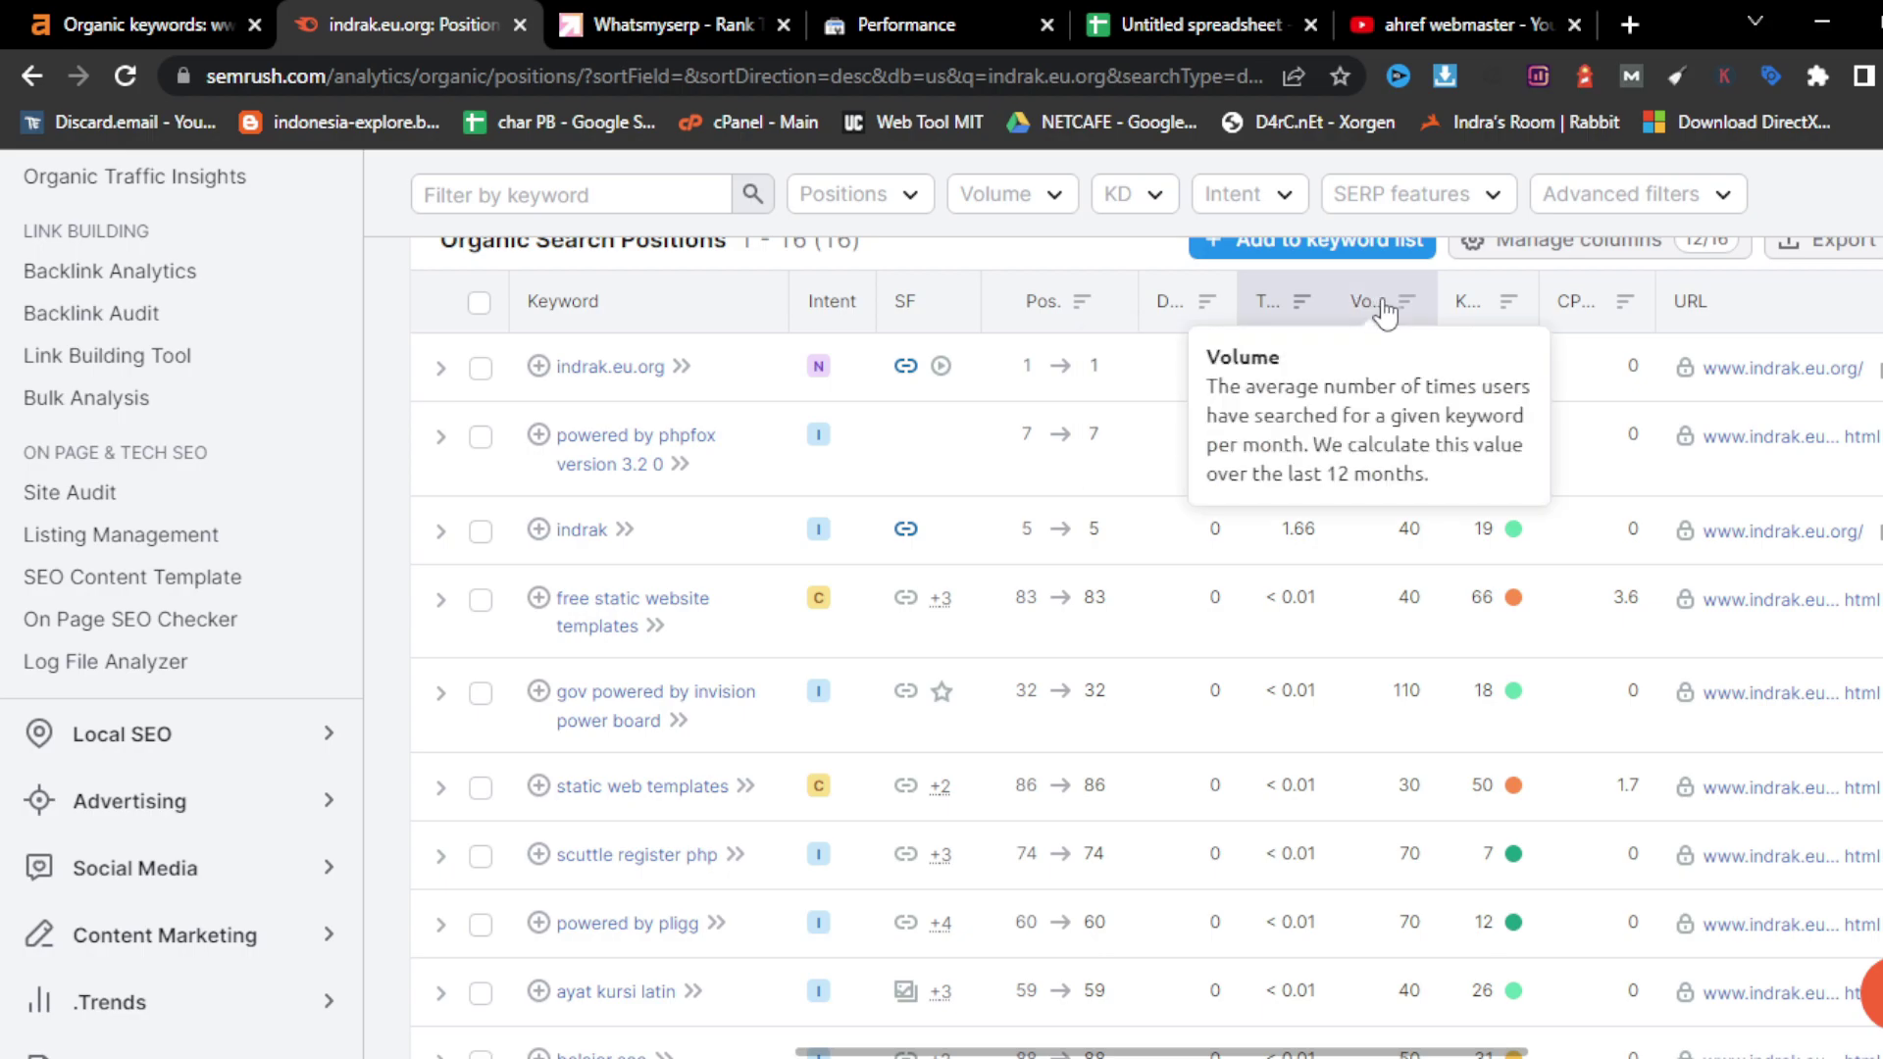
pyautogui.hotkey('ctrl', 'shift', 'Tab')
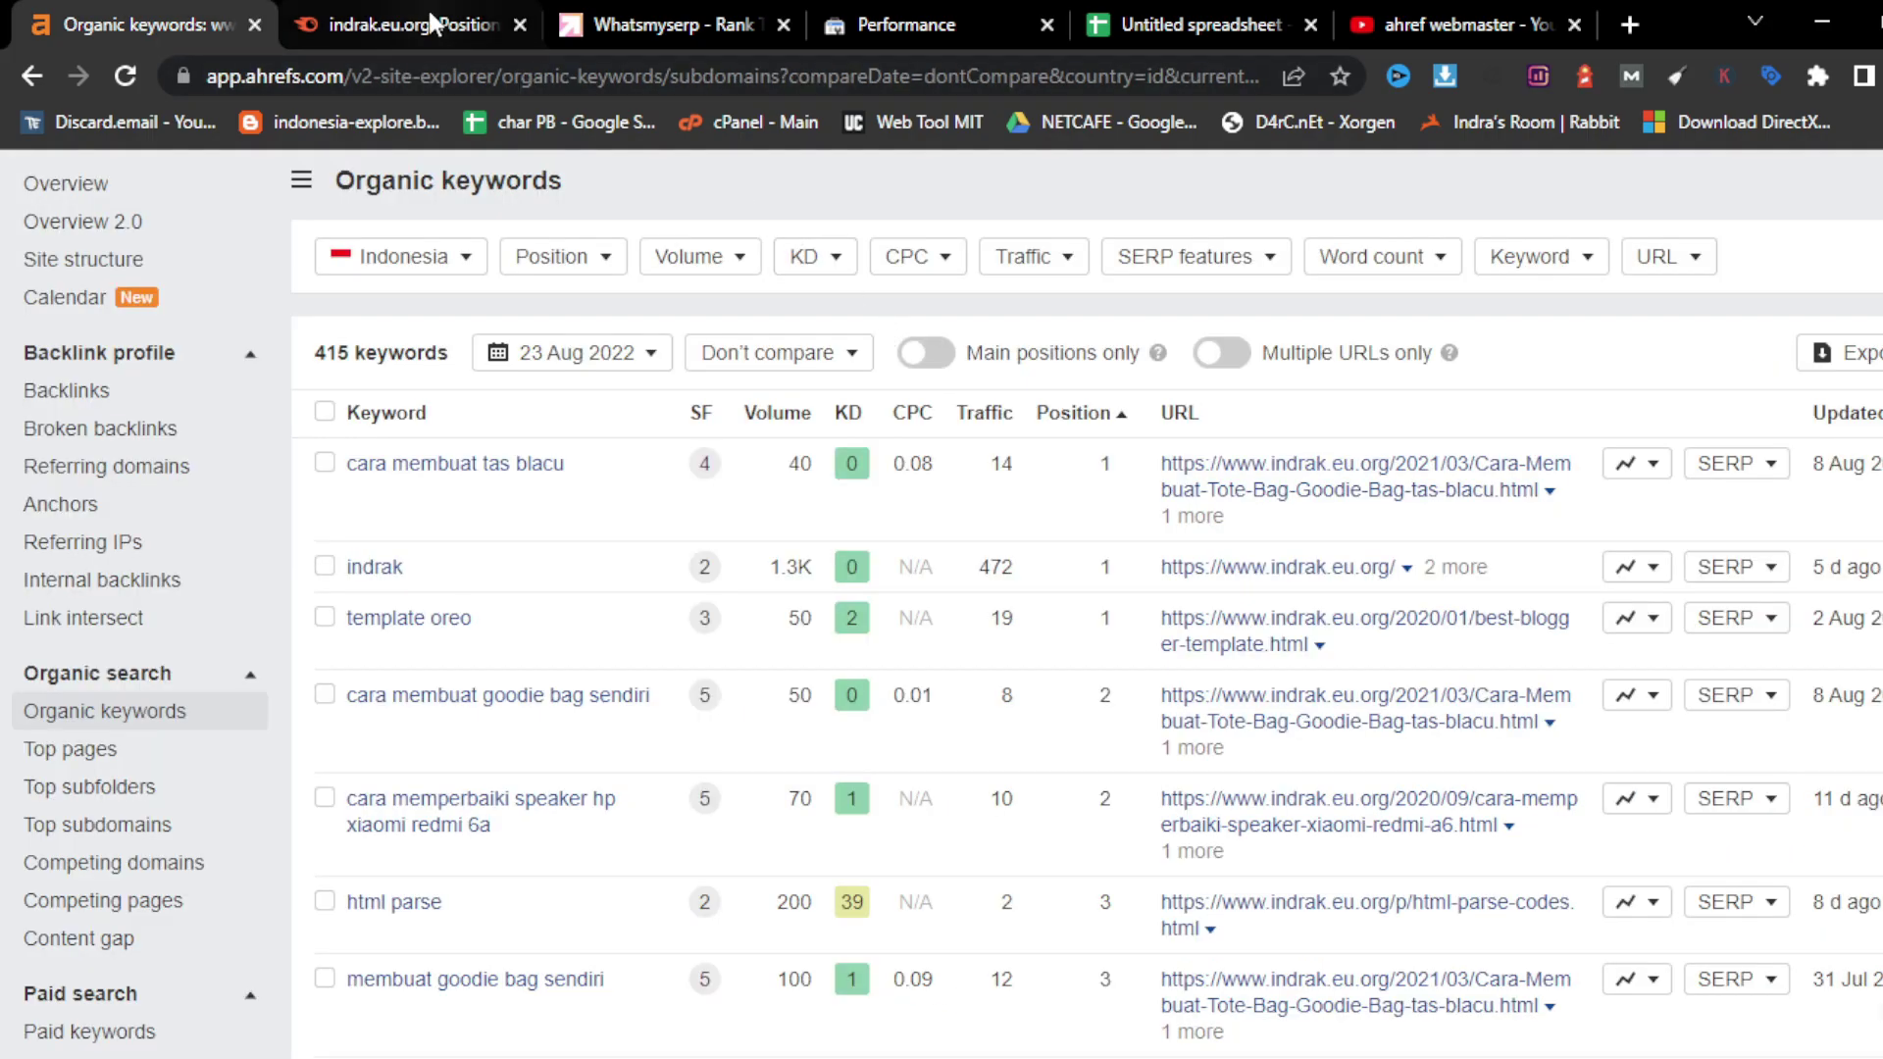
pyautogui.hotkey('ctrl', 'Tab')
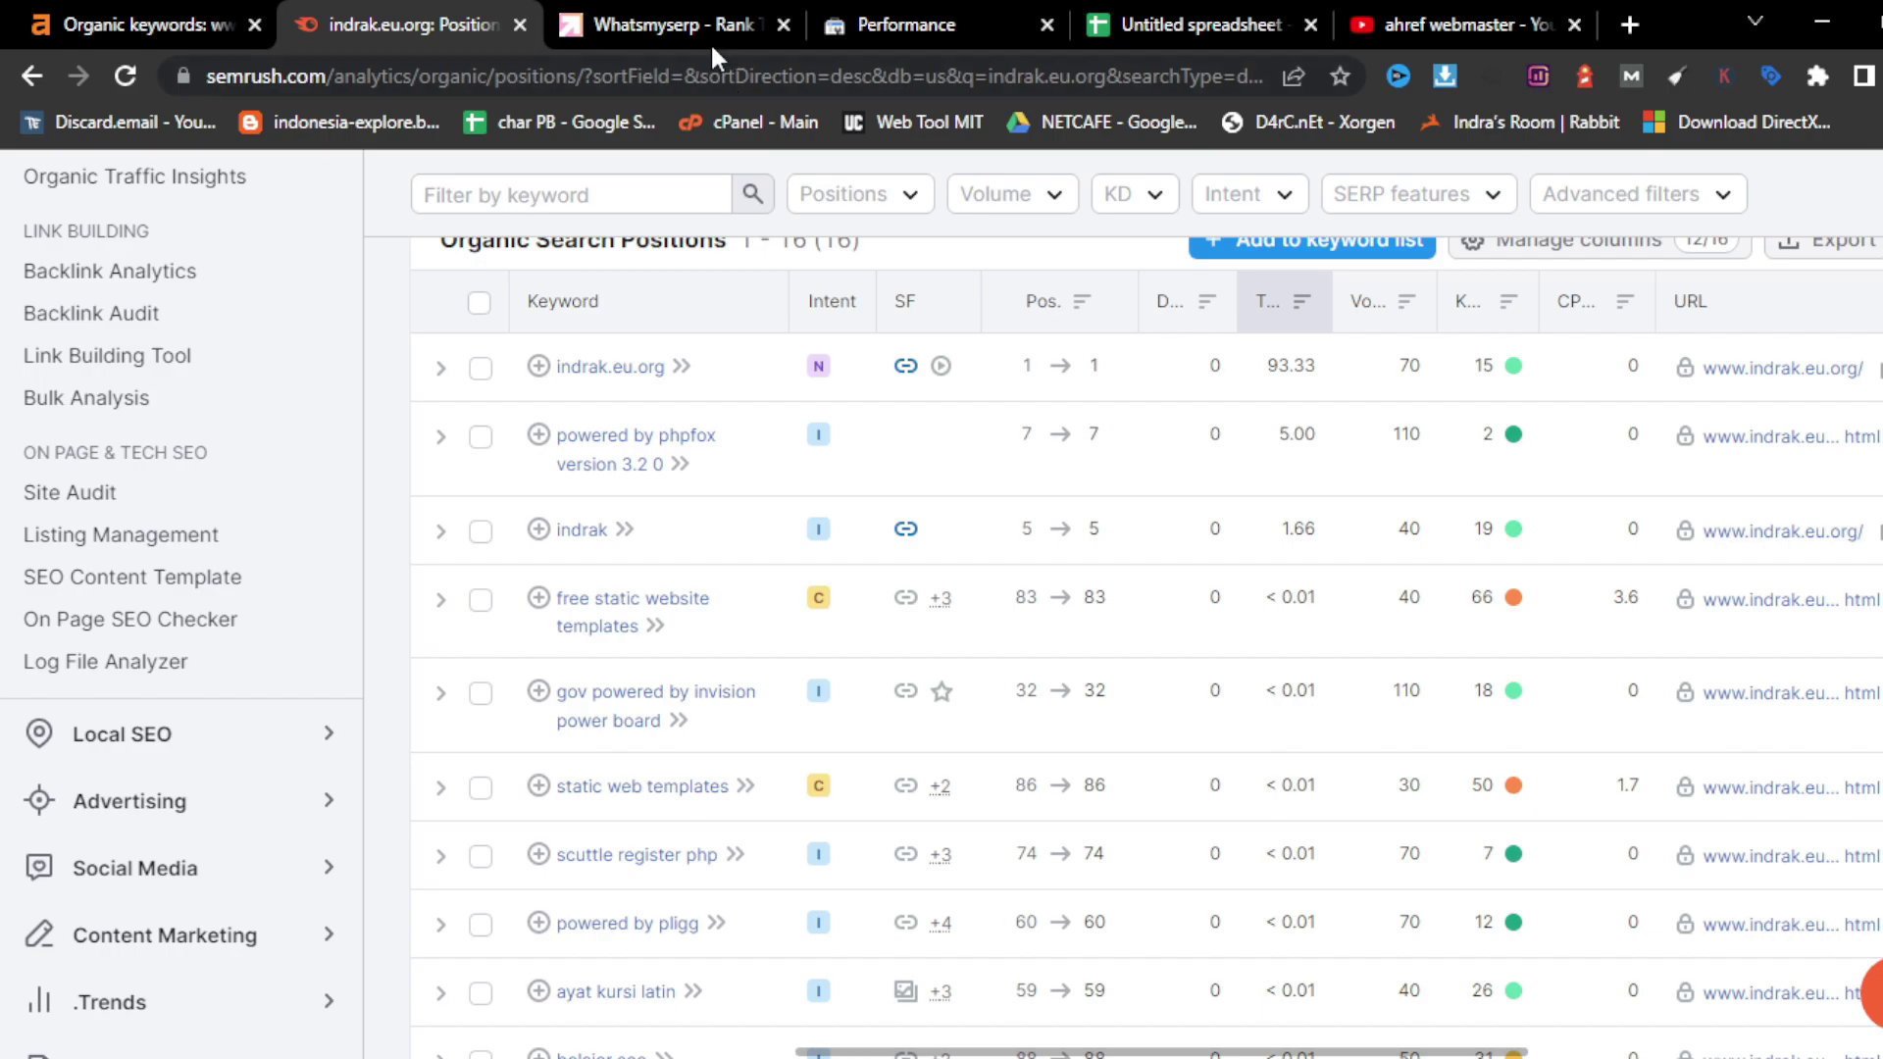
# - Switch to the Whatsmyserp rank tracker, search Google for the tracked keyword "html parse" and look through the results
pyautogui.click(691, 18)
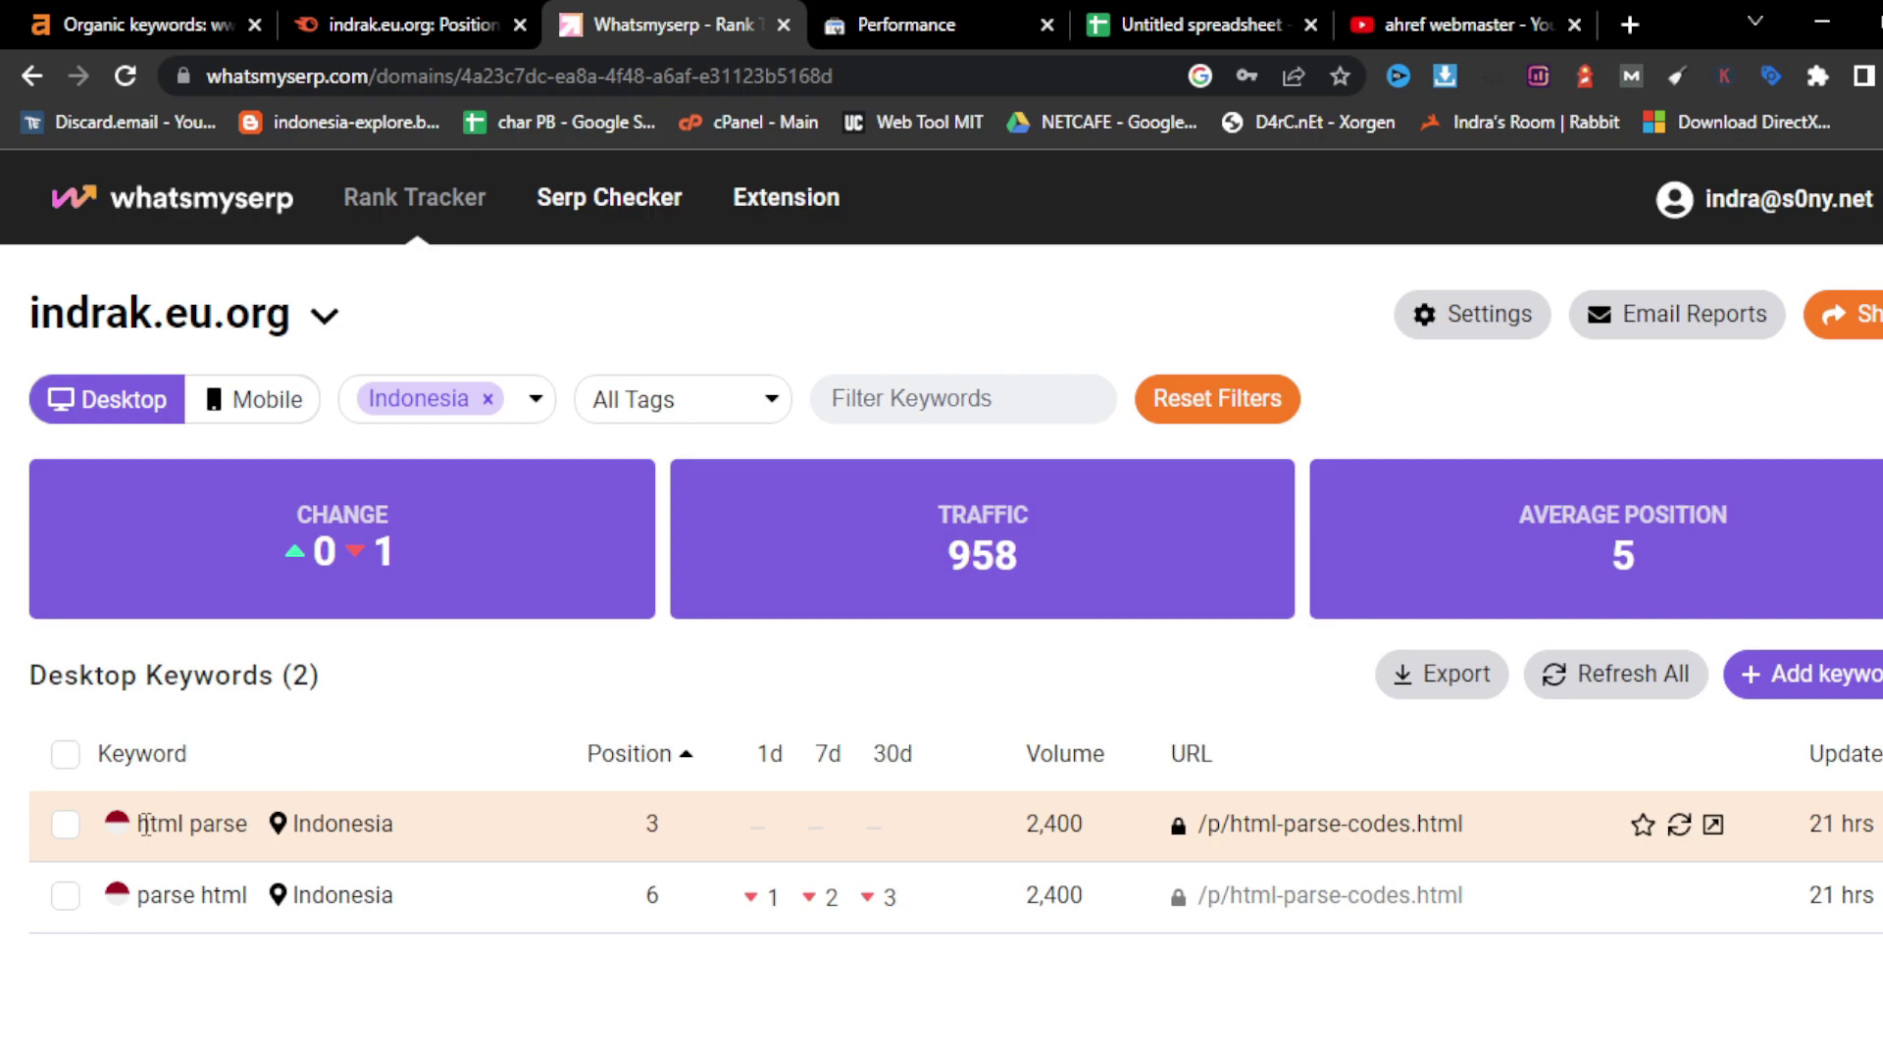
pyautogui.moveTo(138, 824); pyautogui.dragTo(245, 812)
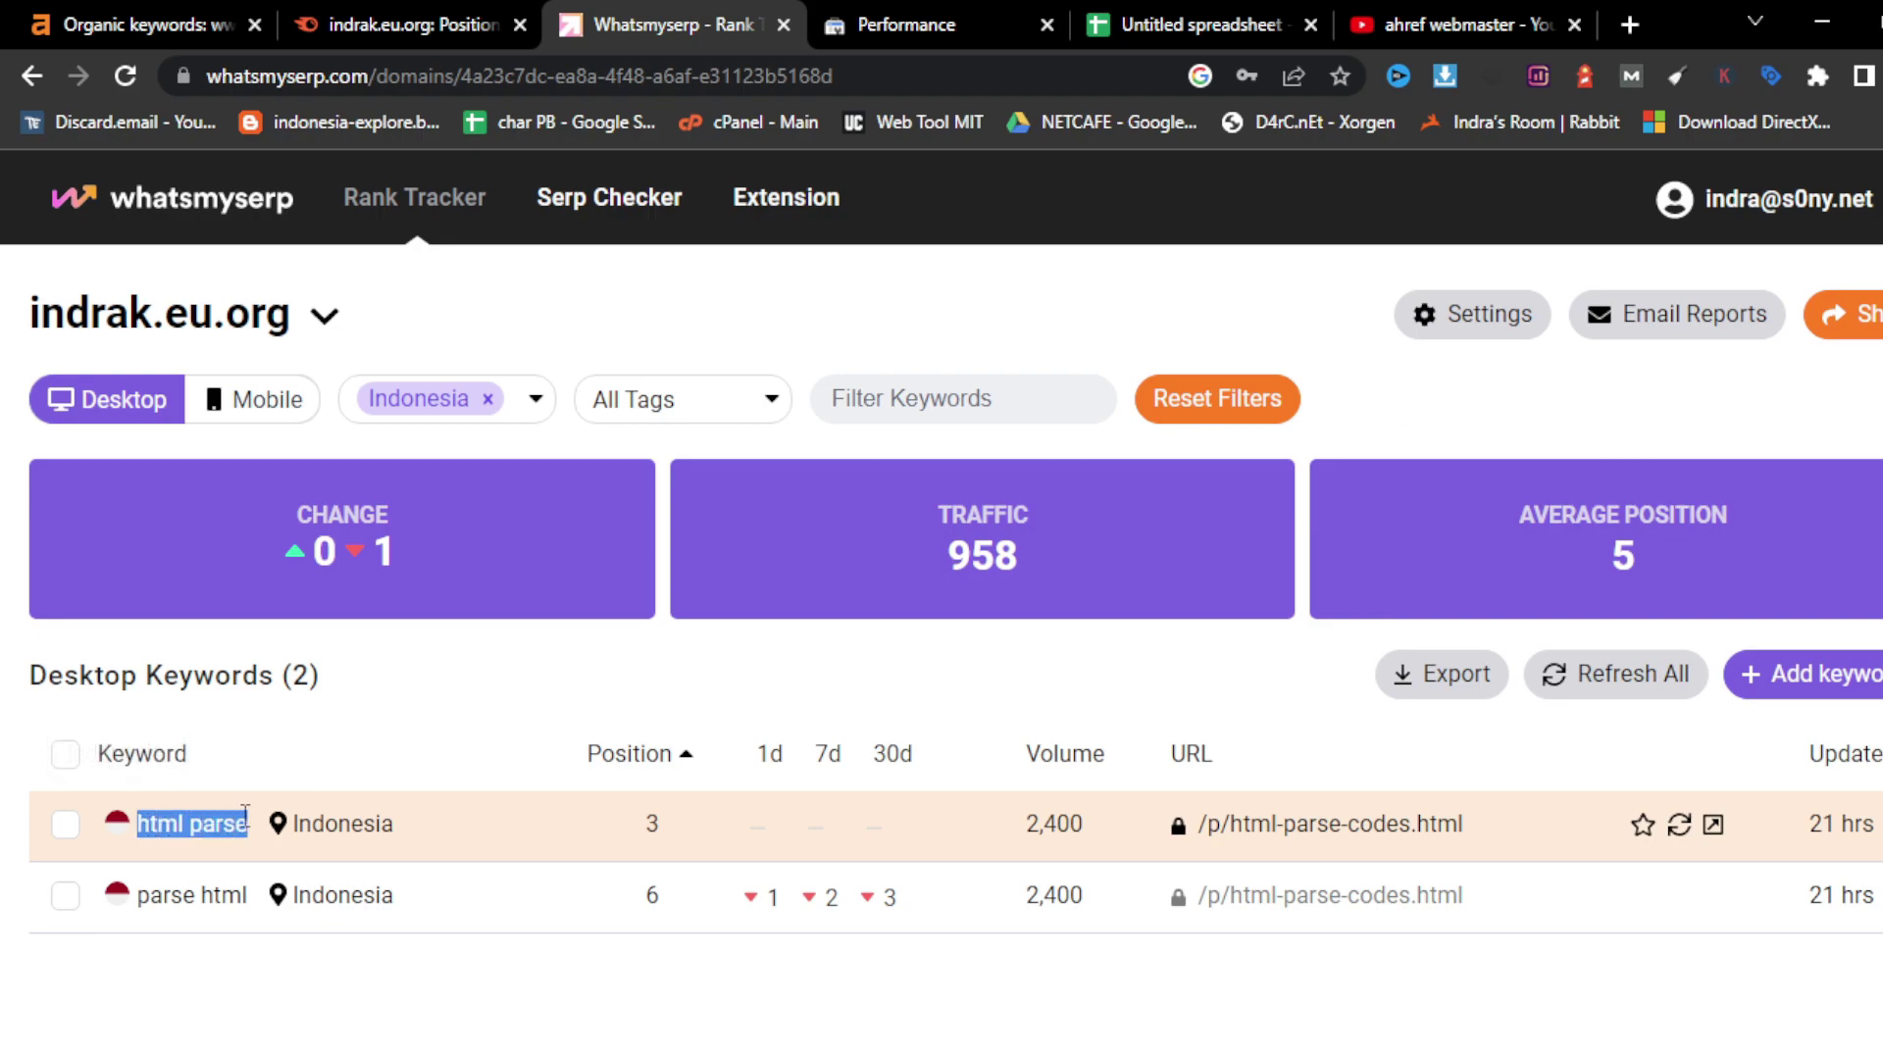
pyautogui.rightClick(245, 822)
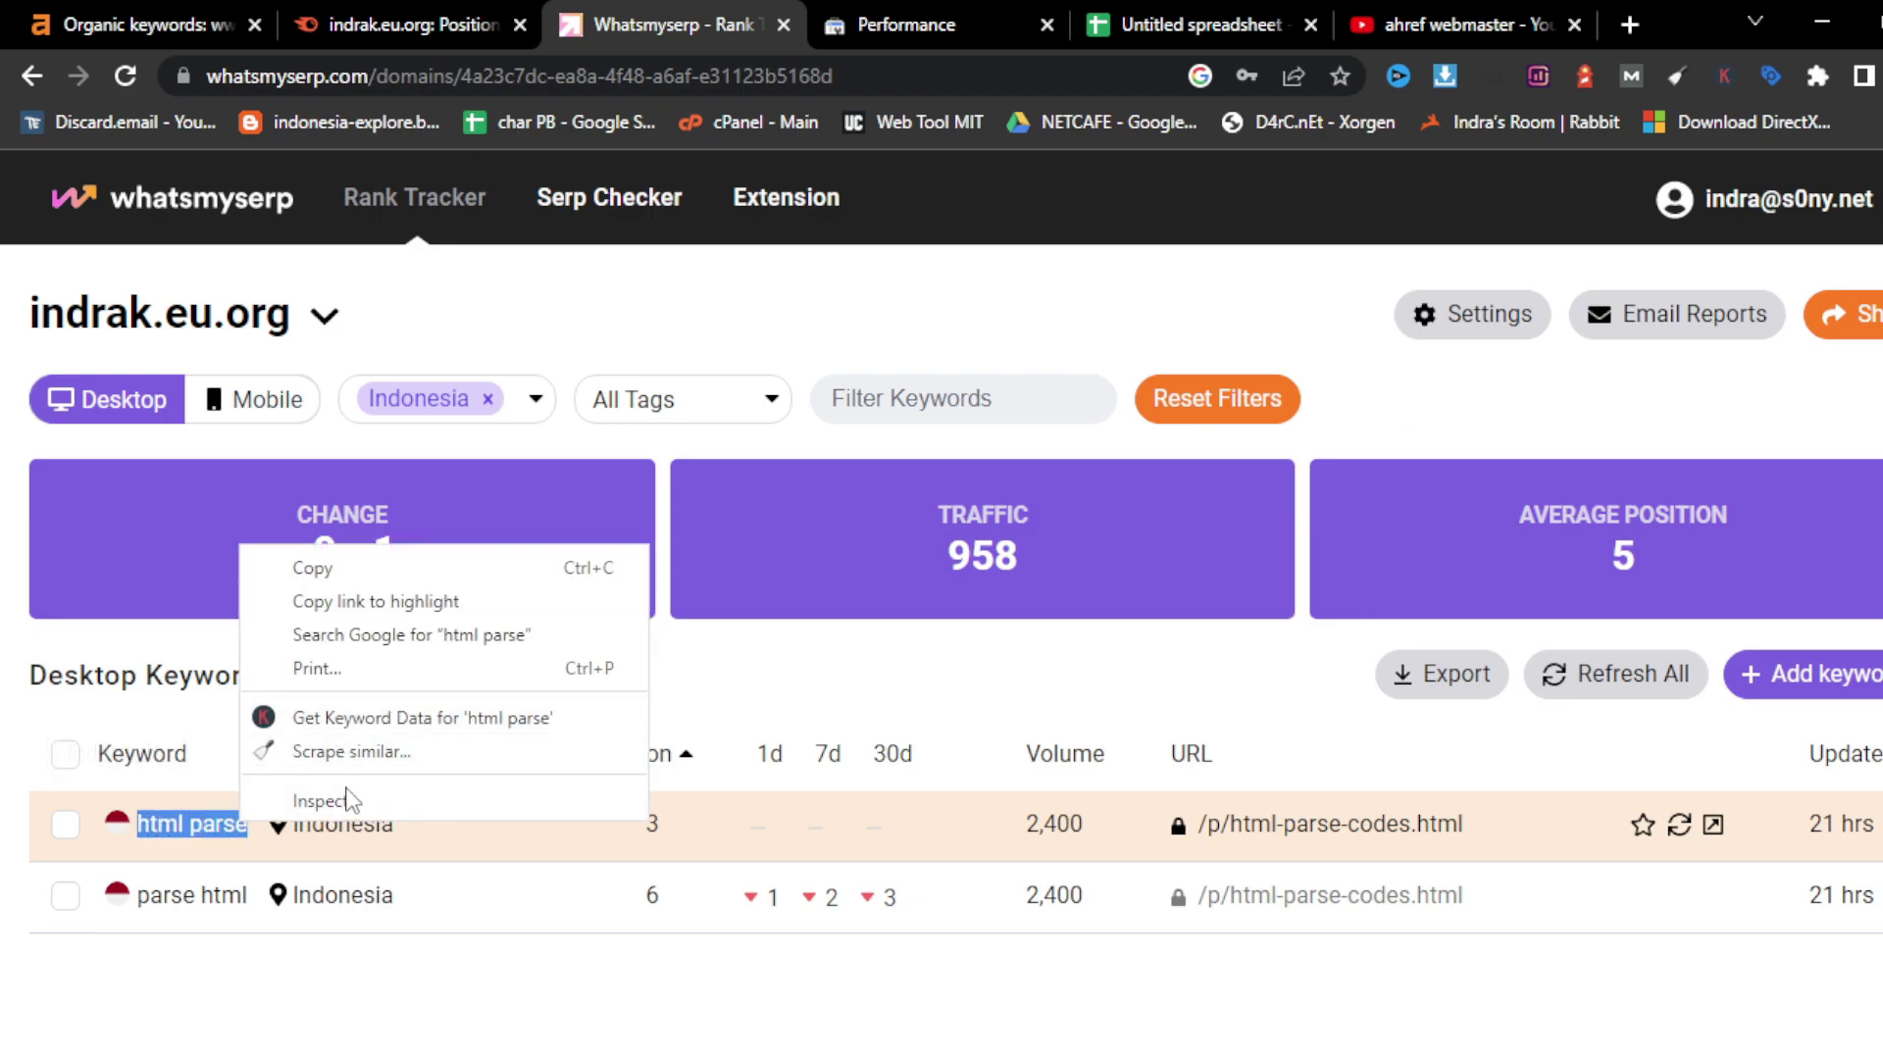
pyautogui.click(391, 634)
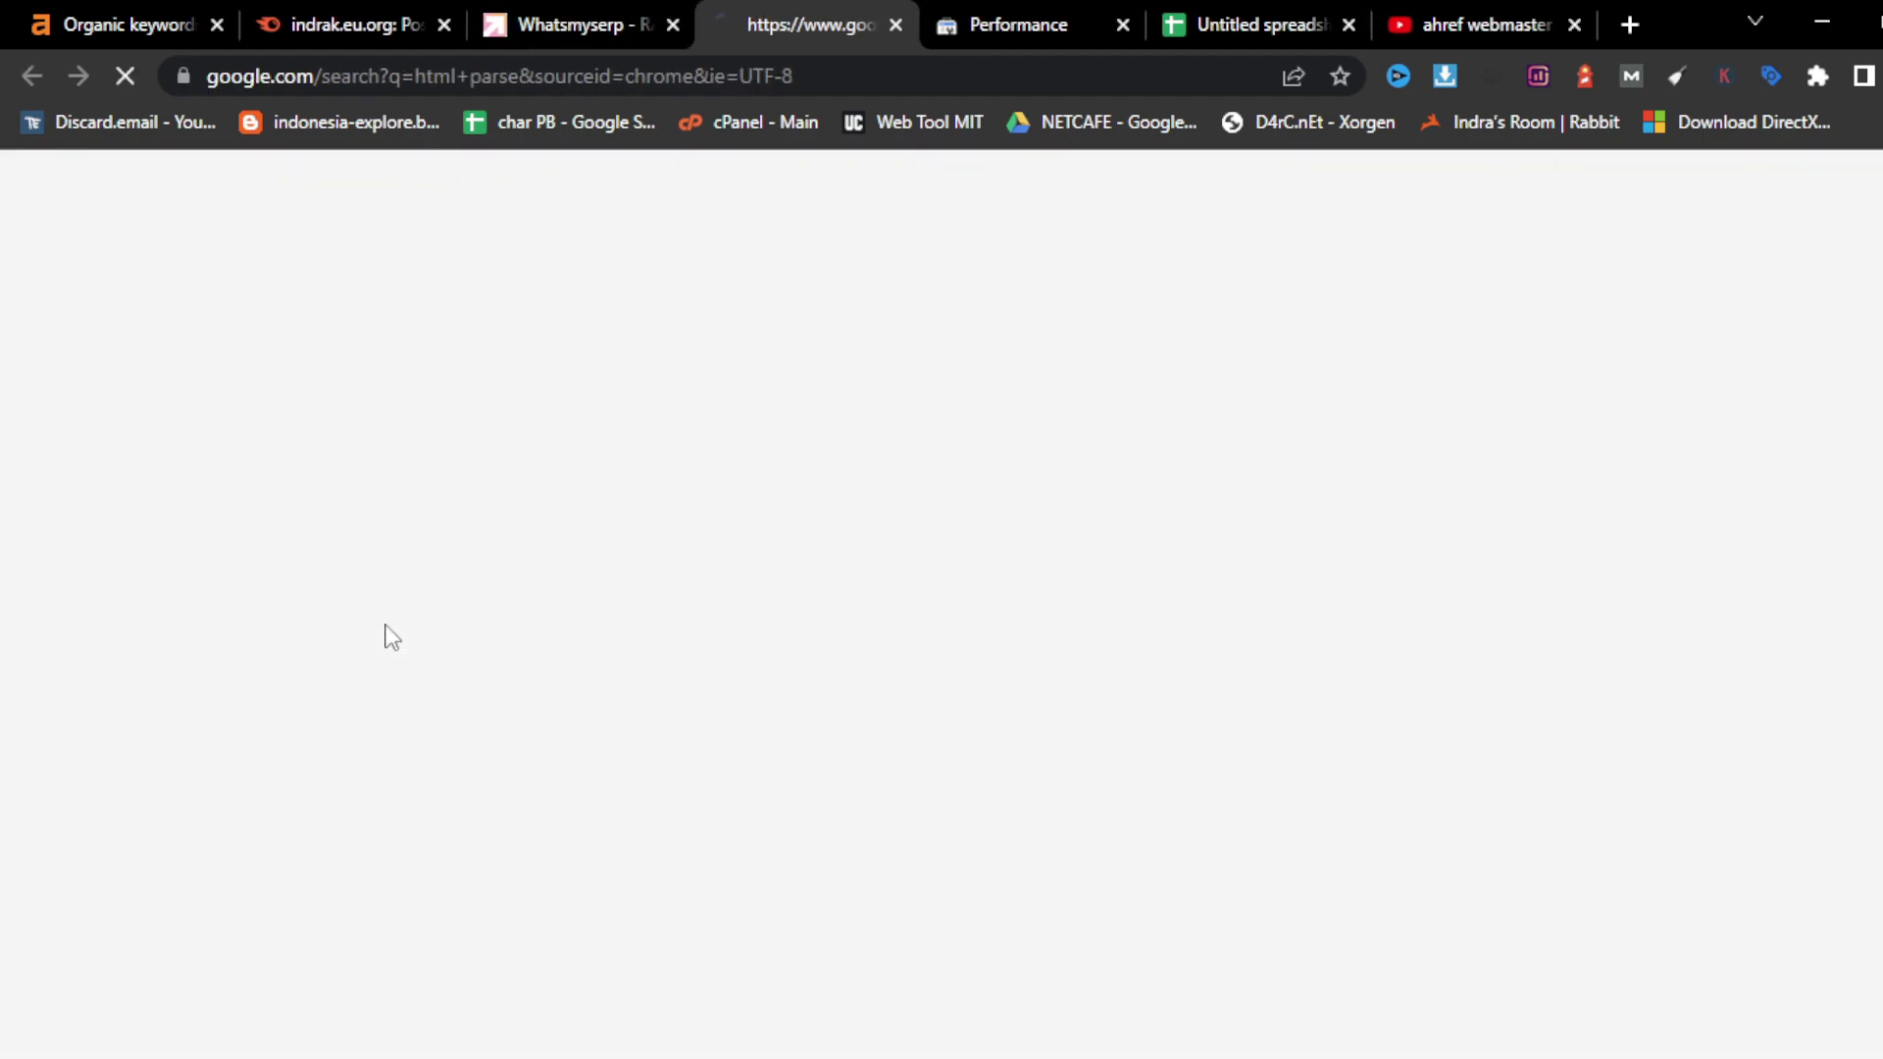
pyautogui.scroll(-6, 391, 638)
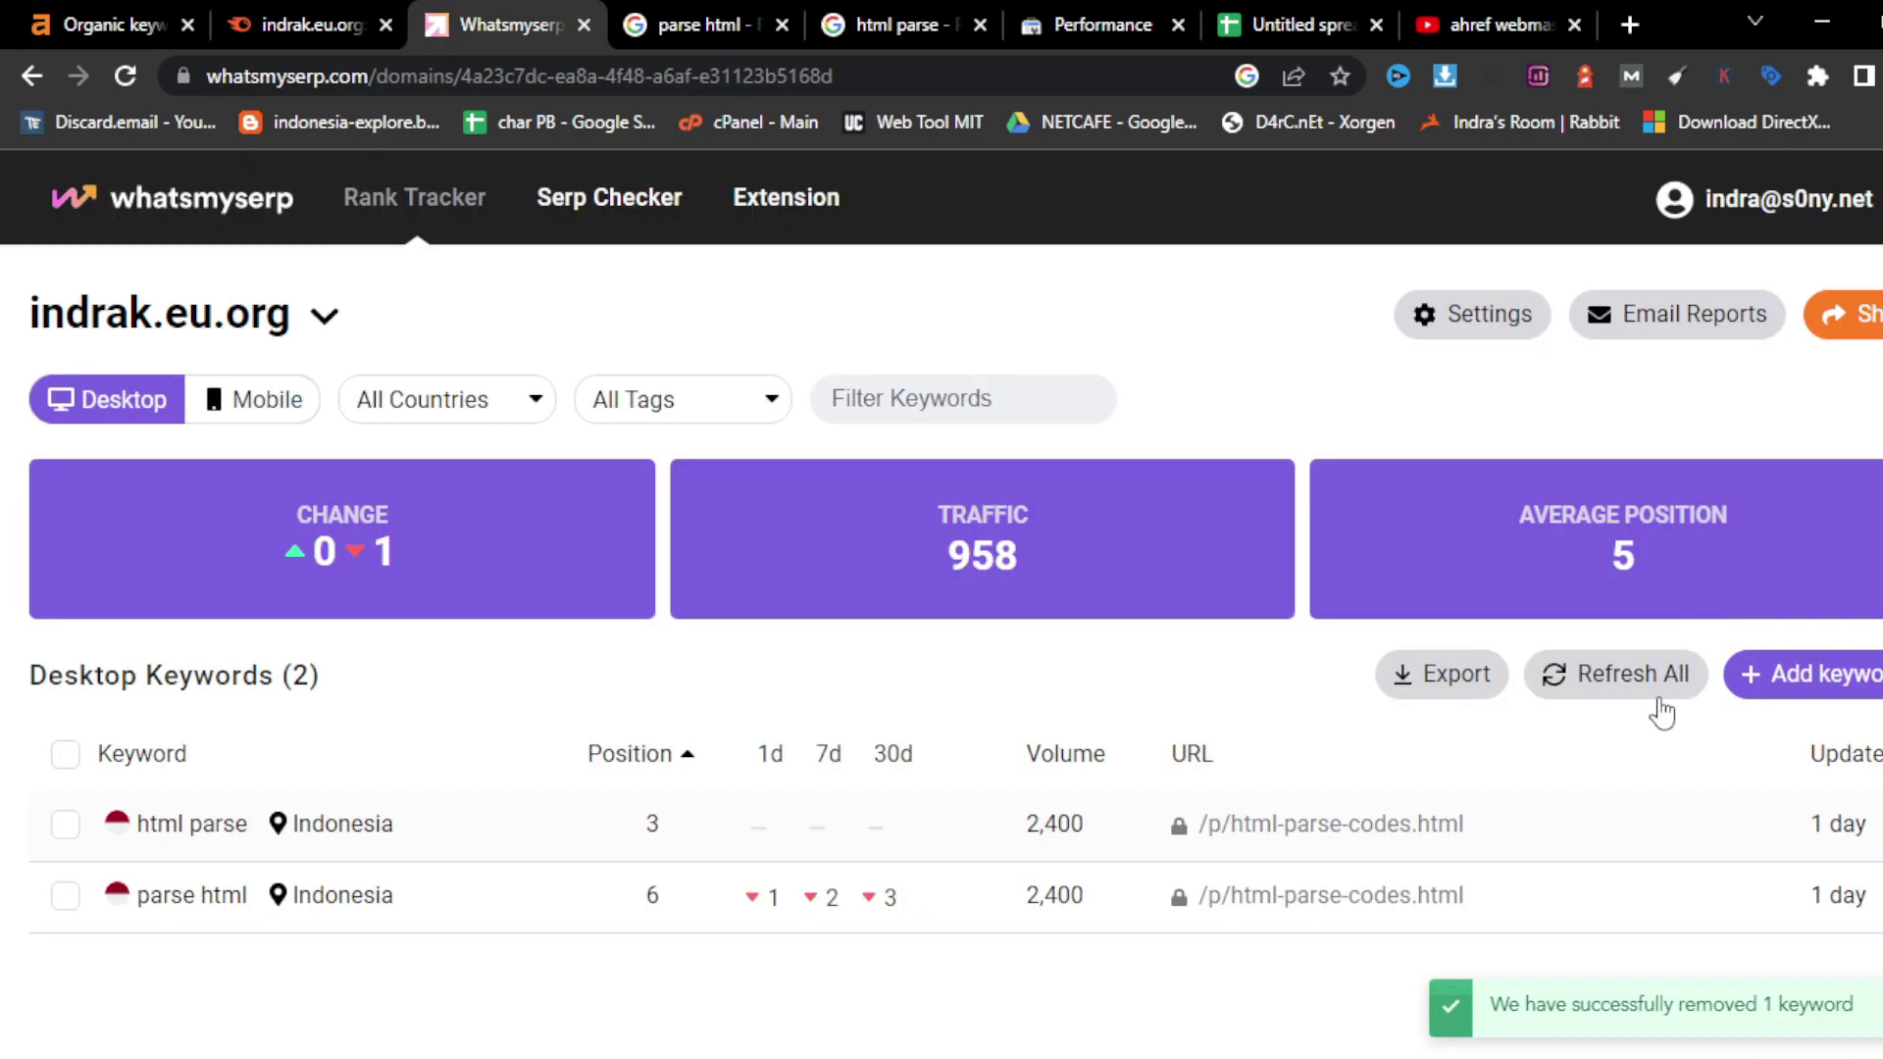
# - Open the form for adding tracked keywords in Whatsmyserp and set its search engine to google.co.id
pyautogui.click(1785, 687)
pyautogui.scroll(-3, 1012, 764)
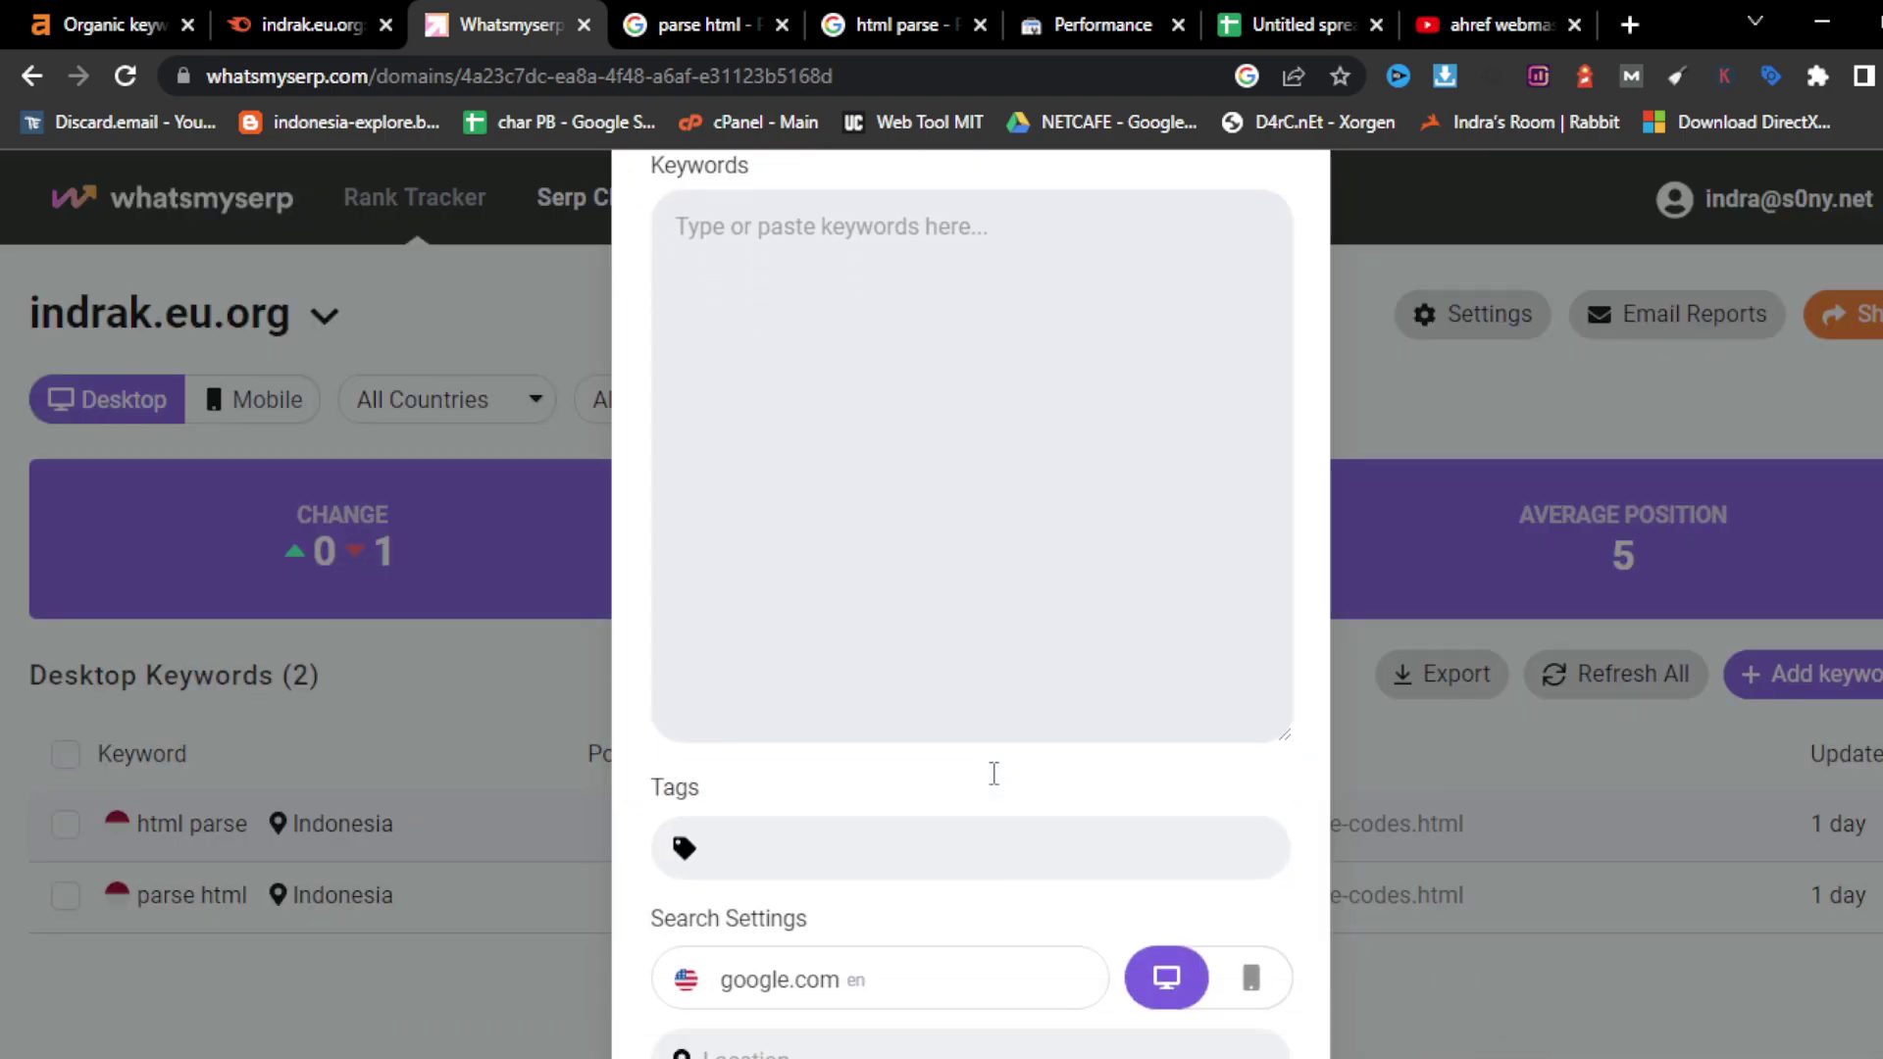
pyautogui.click(945, 849)
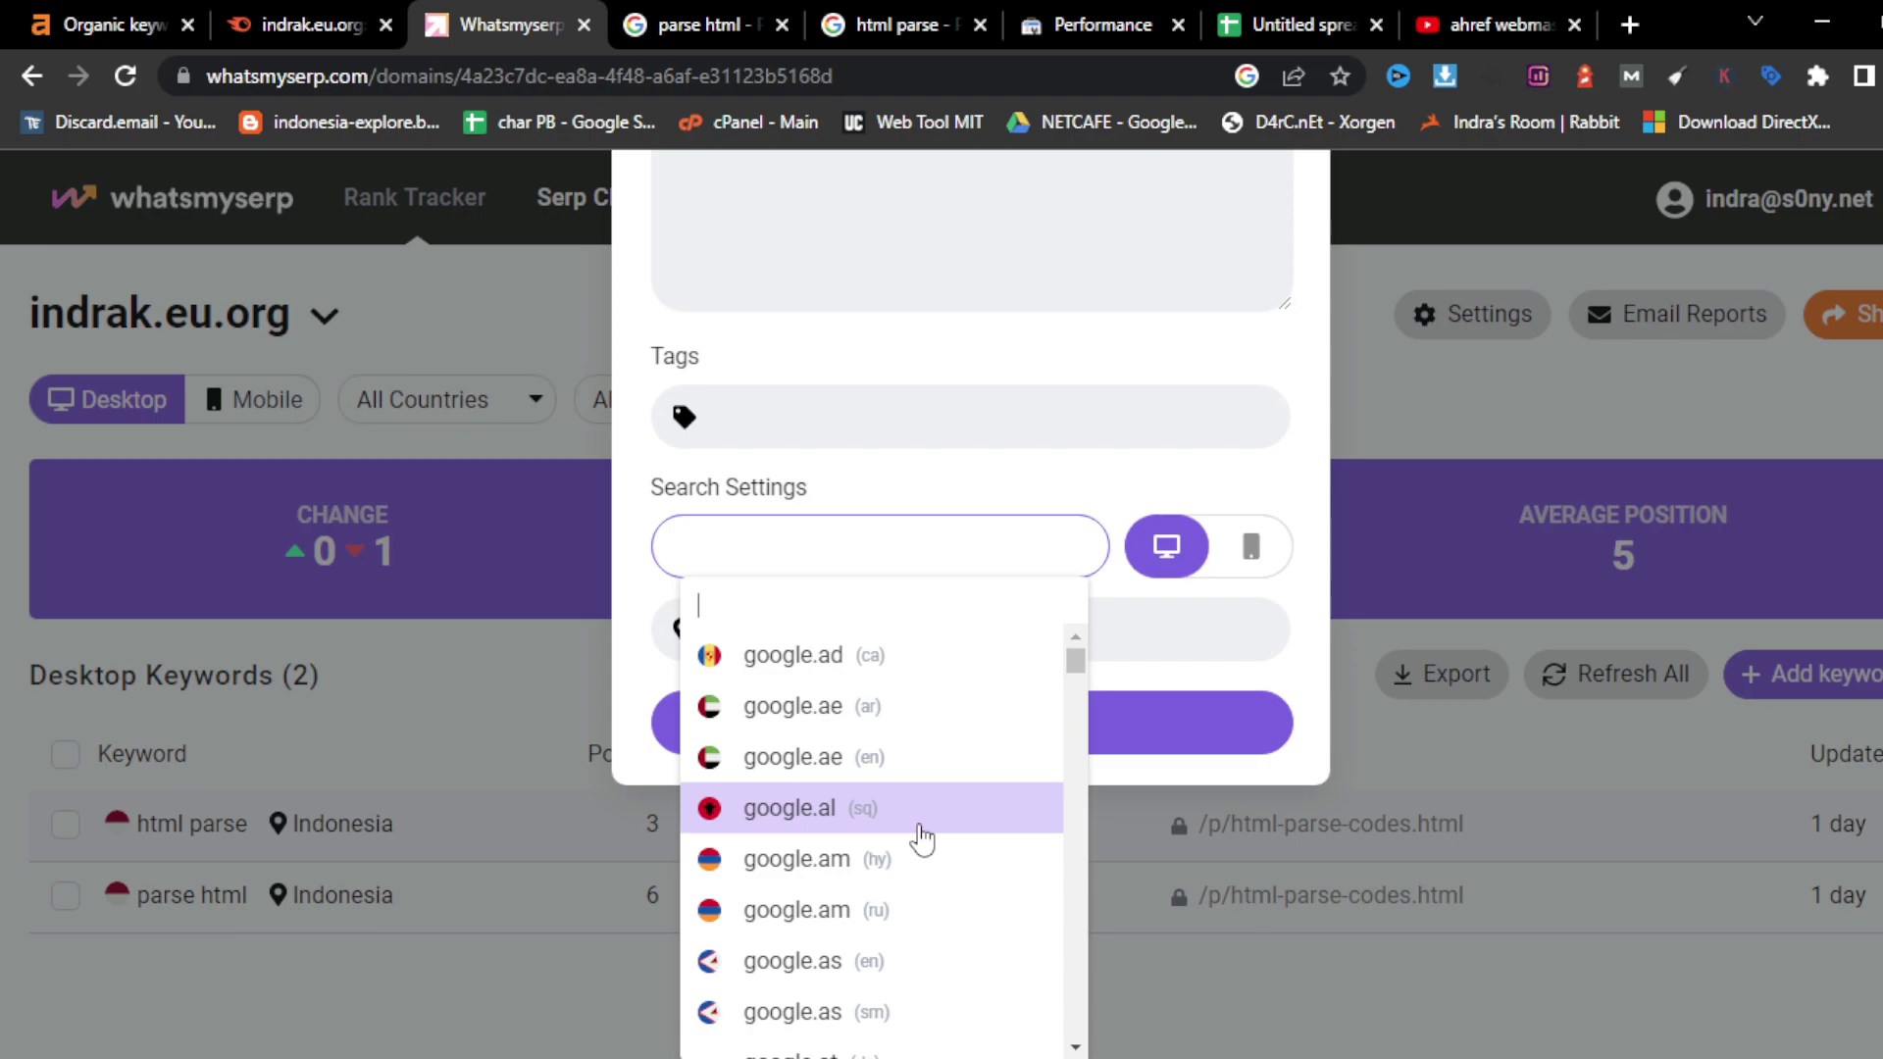
pyautogui.write('google4')
pyautogui.press('BackSpace')
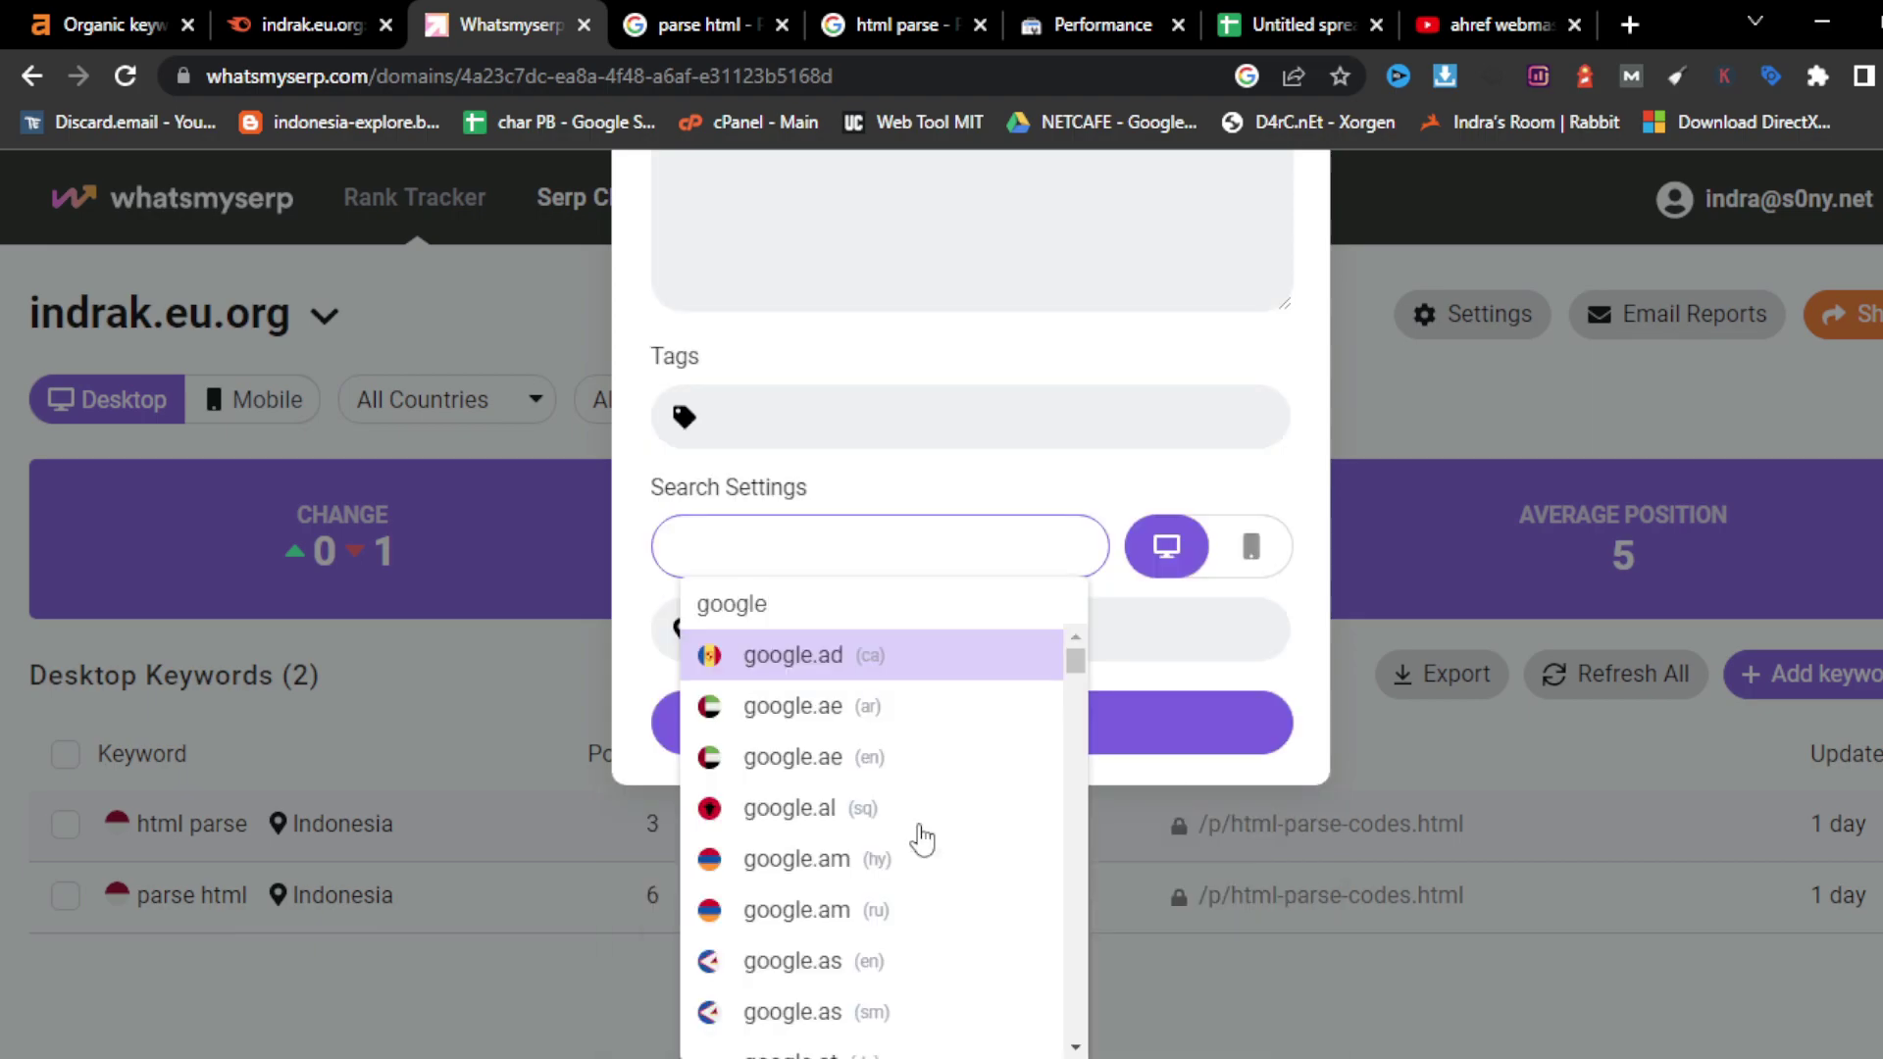
pyautogui.write('.co.id')
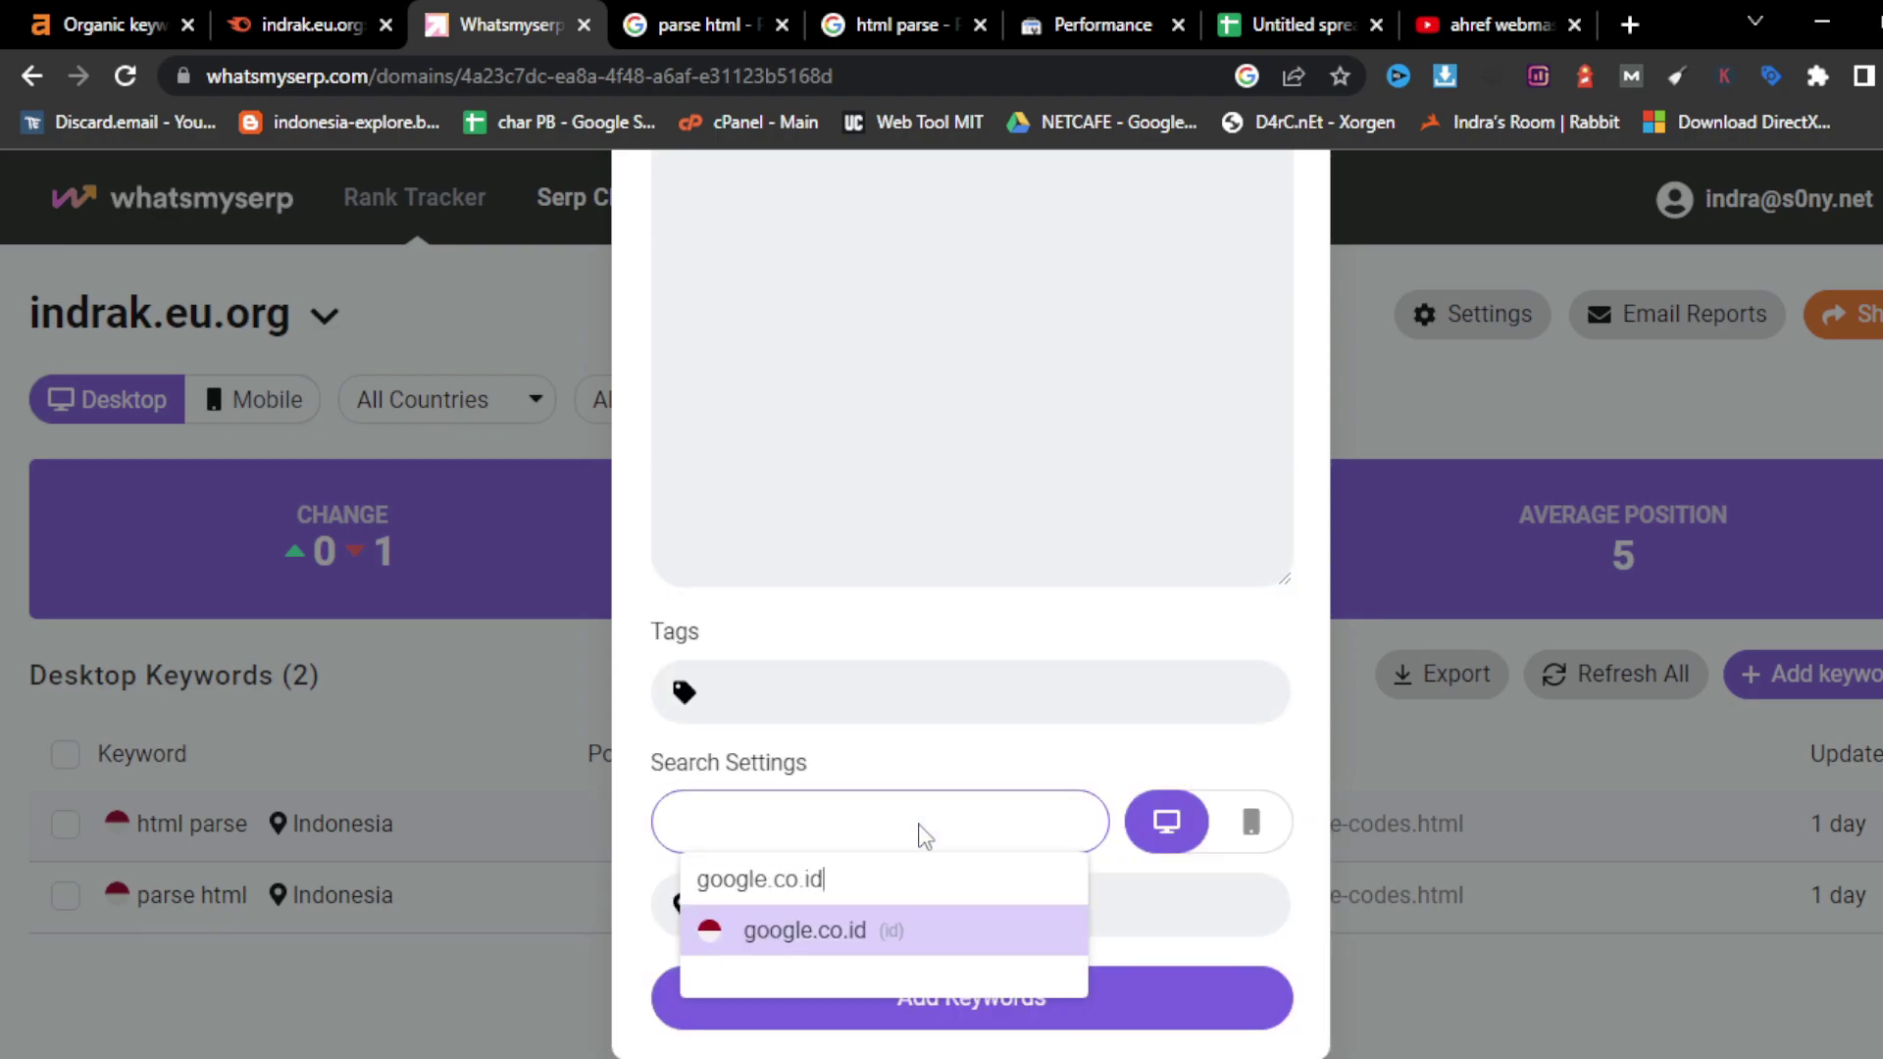
pyautogui.click(850, 940)
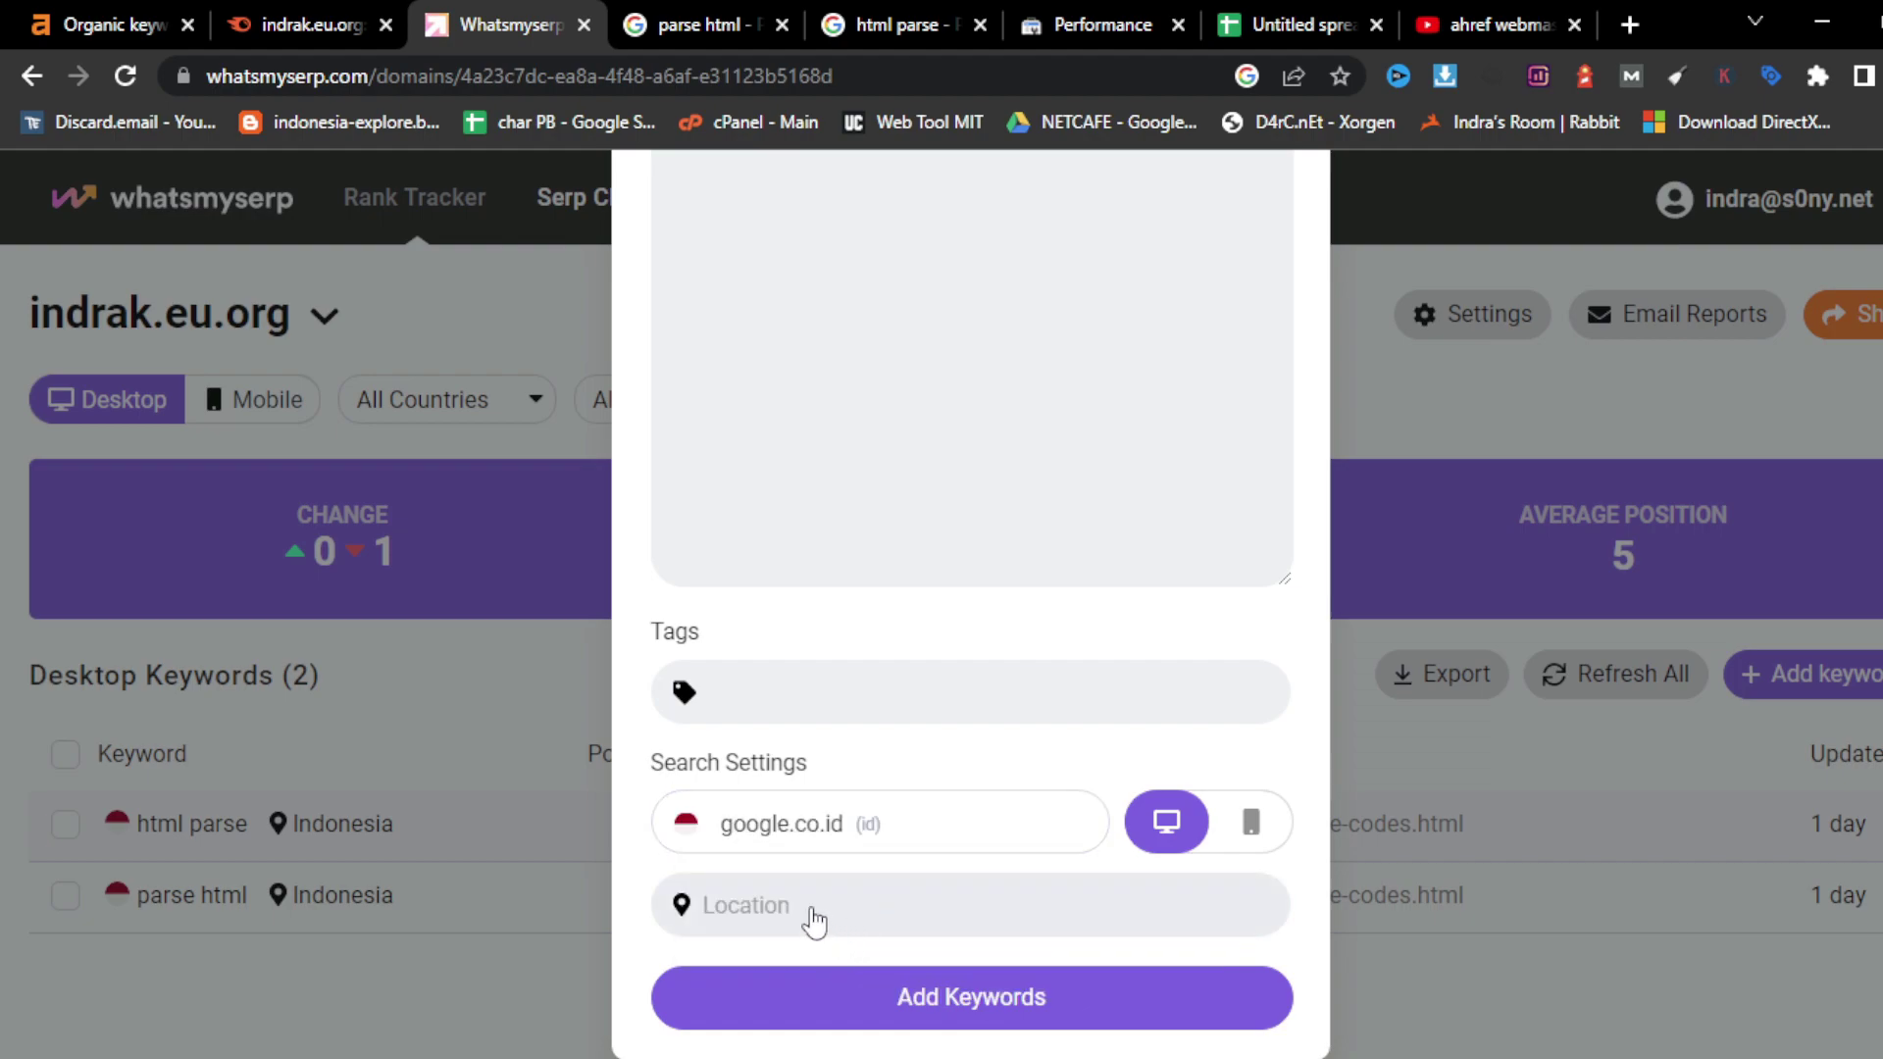
# - Set the location for the new tracked keywords to Indonesia
pyautogui.click(811, 919)
pyautogui.write('indonesia')
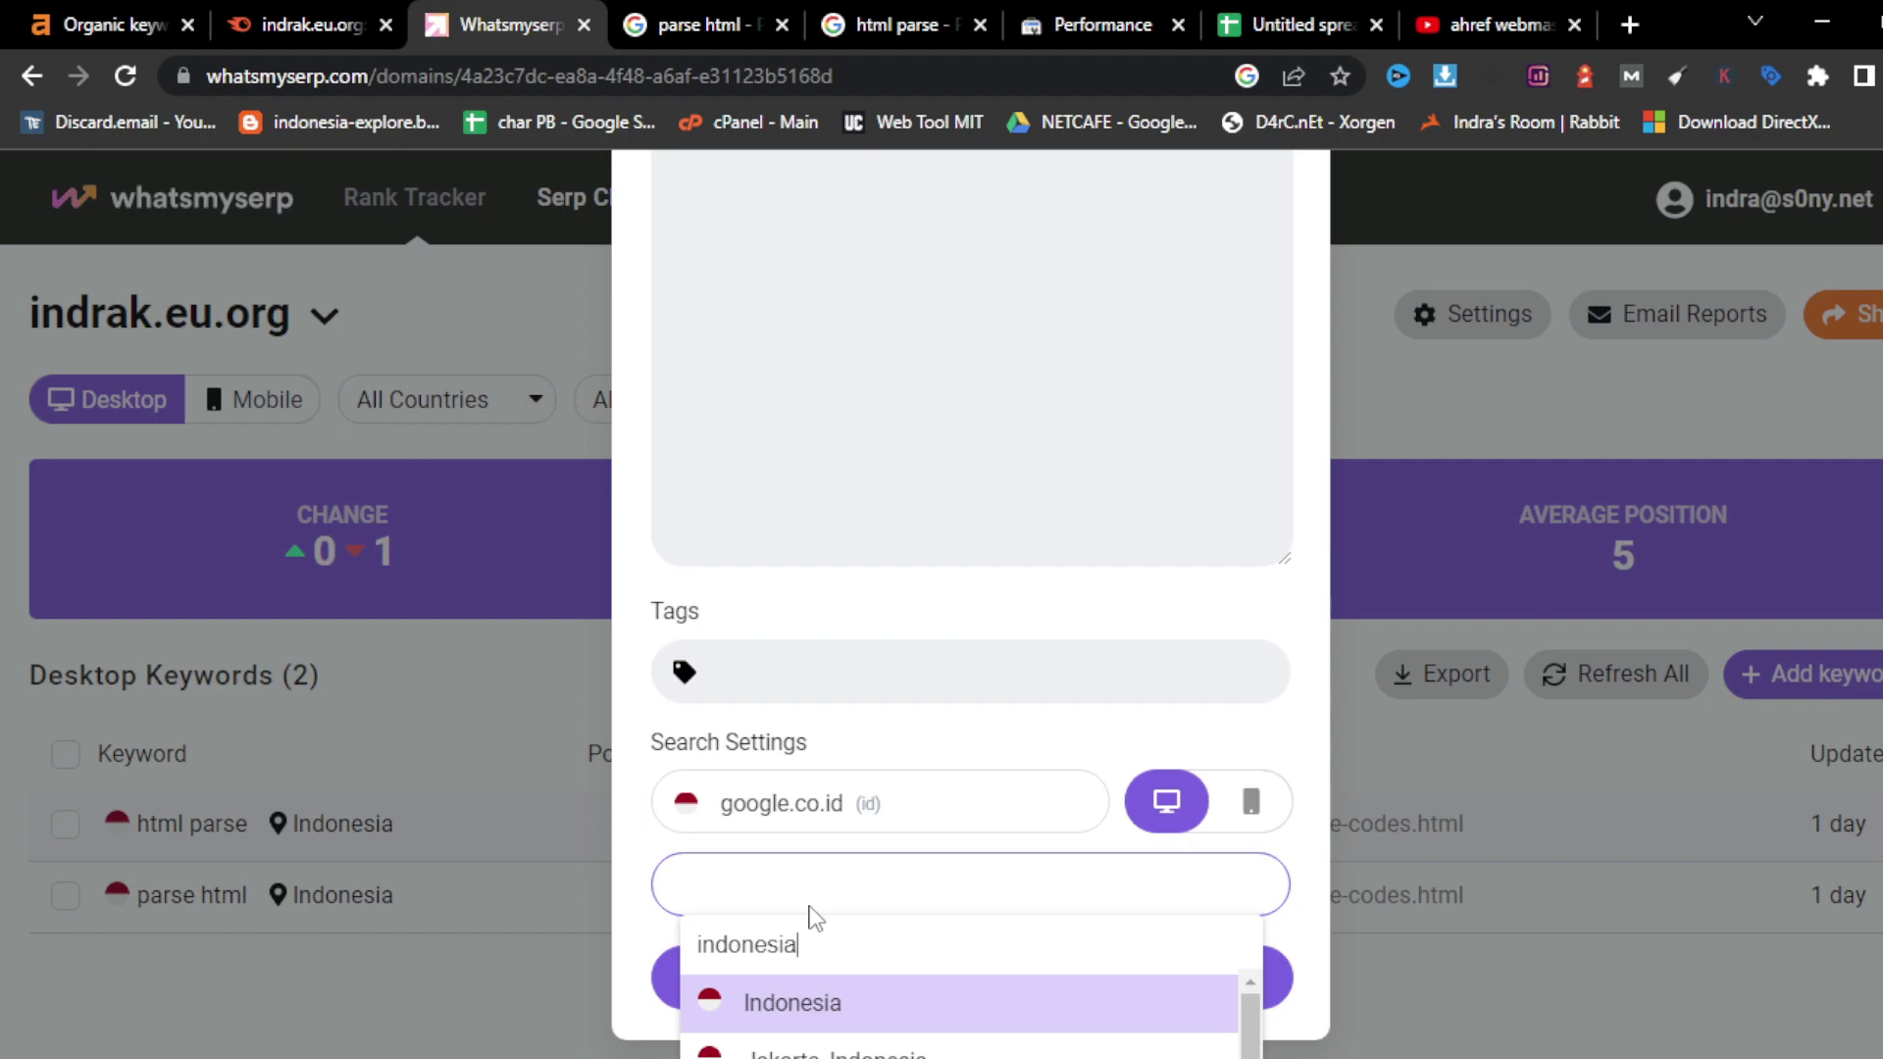
pyautogui.click(820, 1001)
# - Enter "cara membuat tote bag" as the new keyword and add it to the site's tracked desktop keywords
pyautogui.click(739, 189)
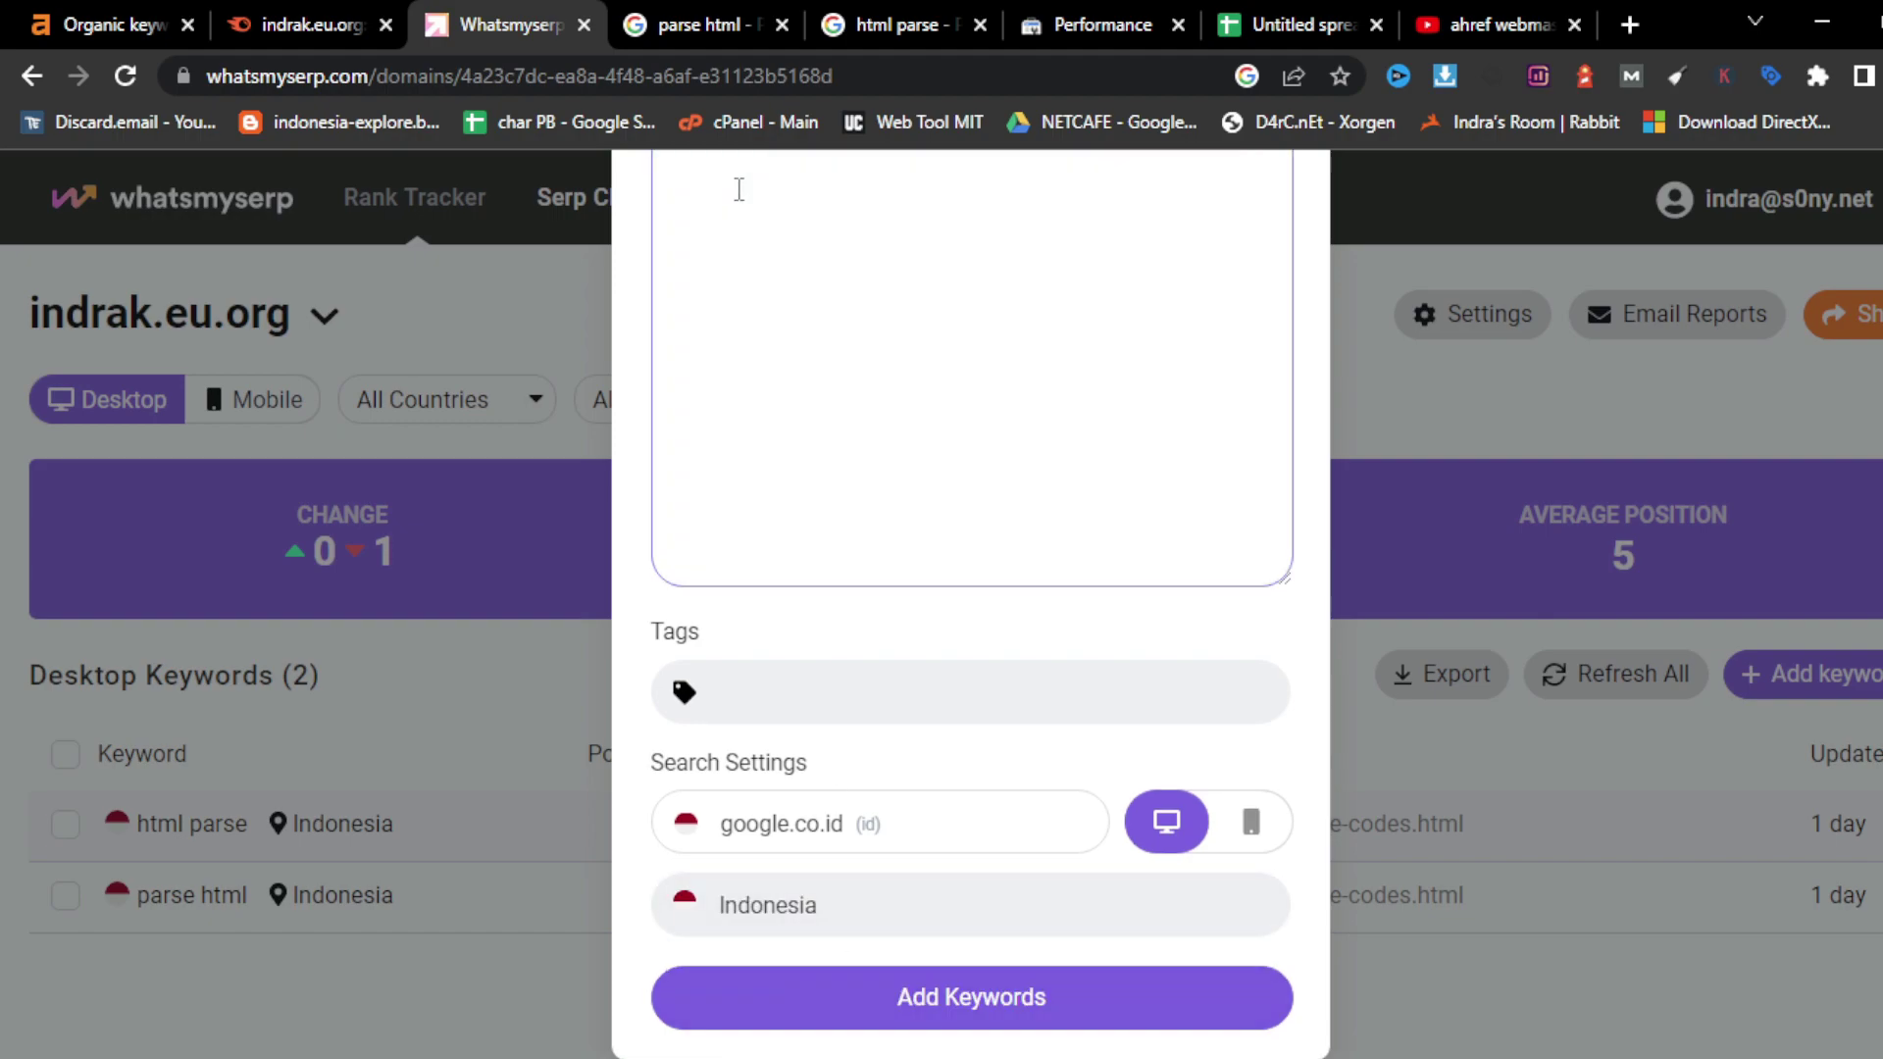
pyautogui.scroll(3, 774, 235)
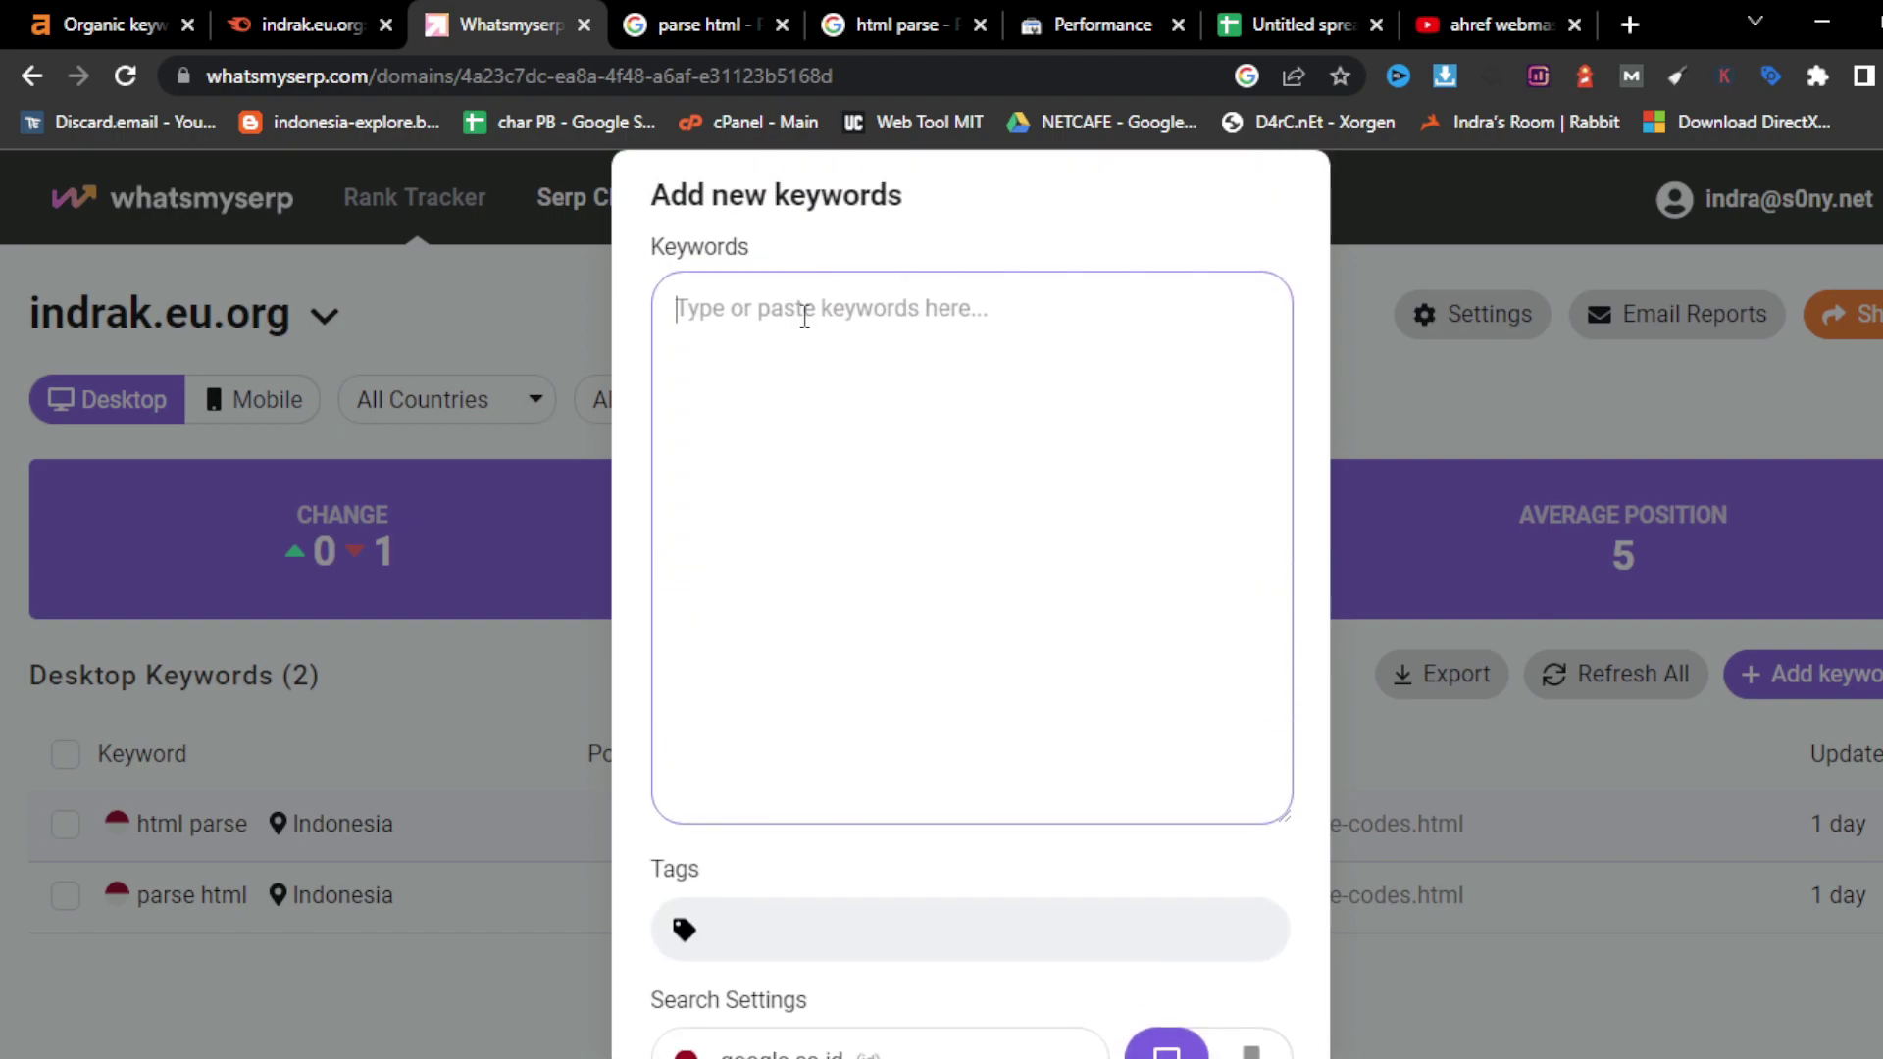
pyautogui.write('cara mem')
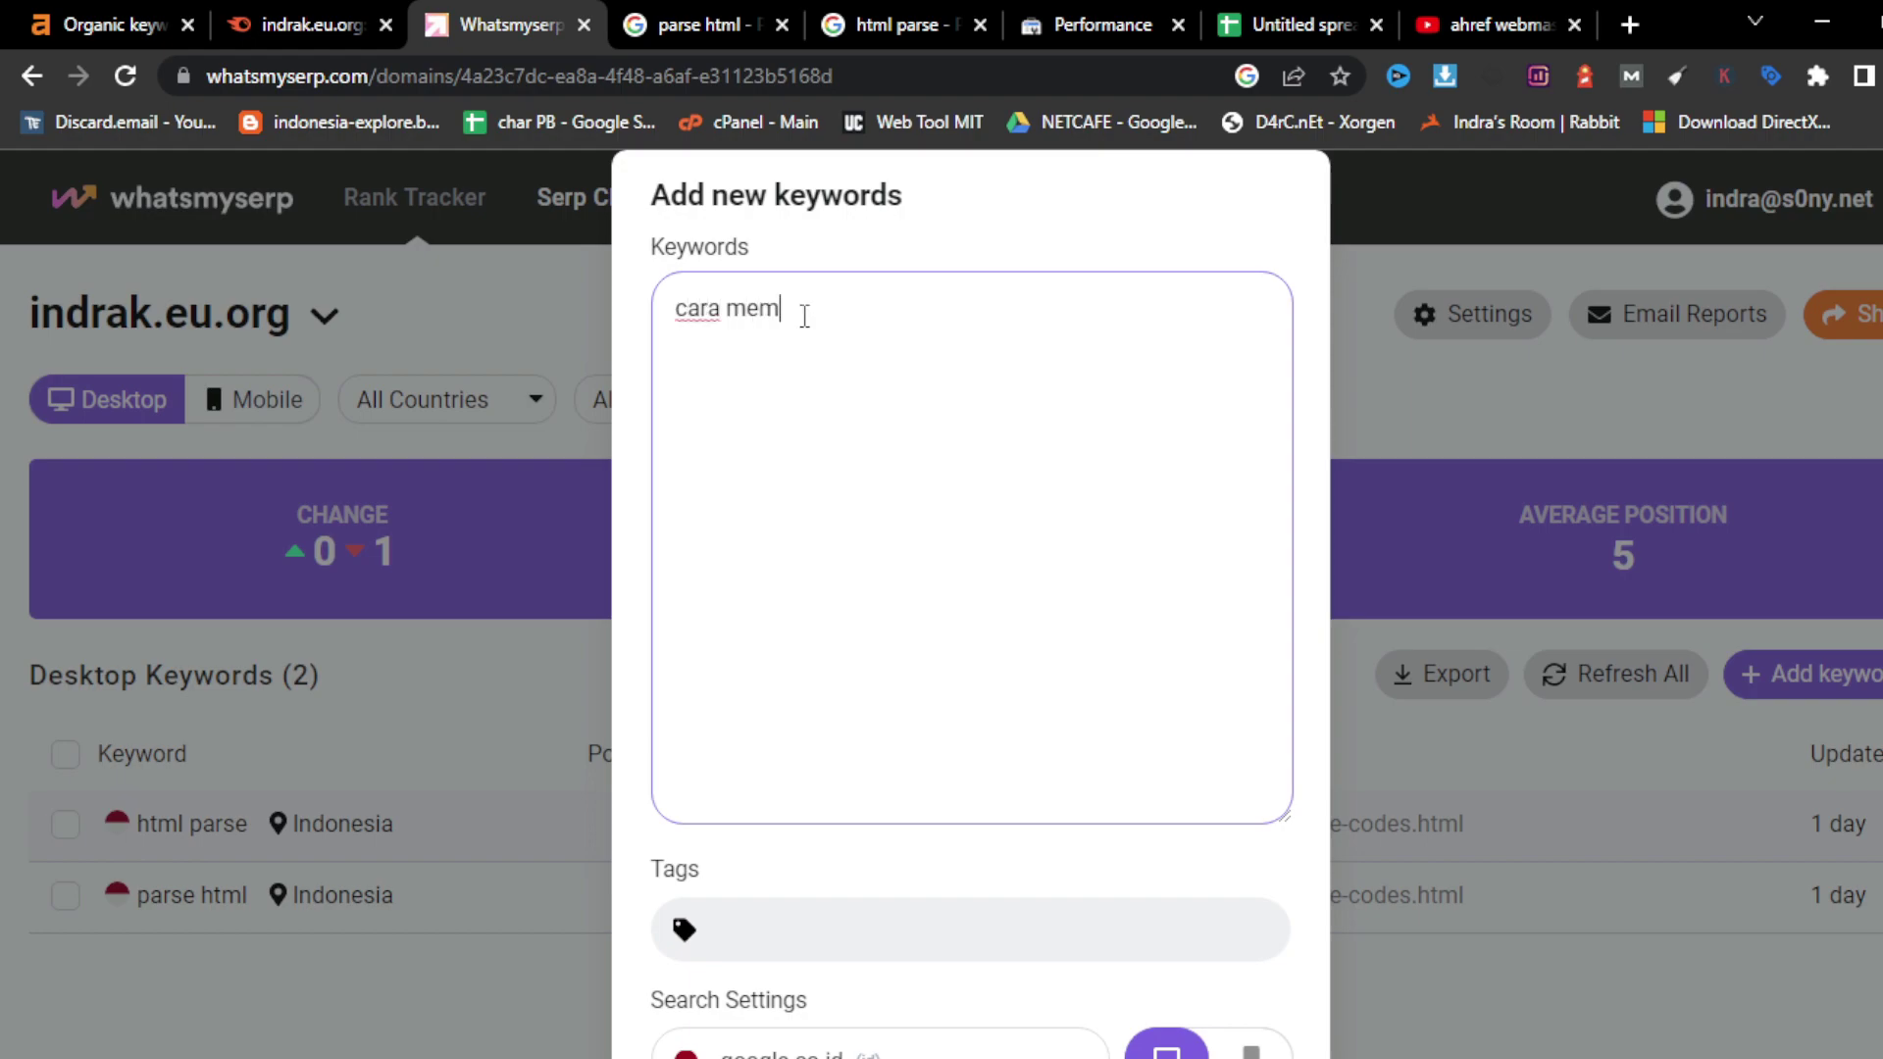
pyautogui.write('buat tote bag')
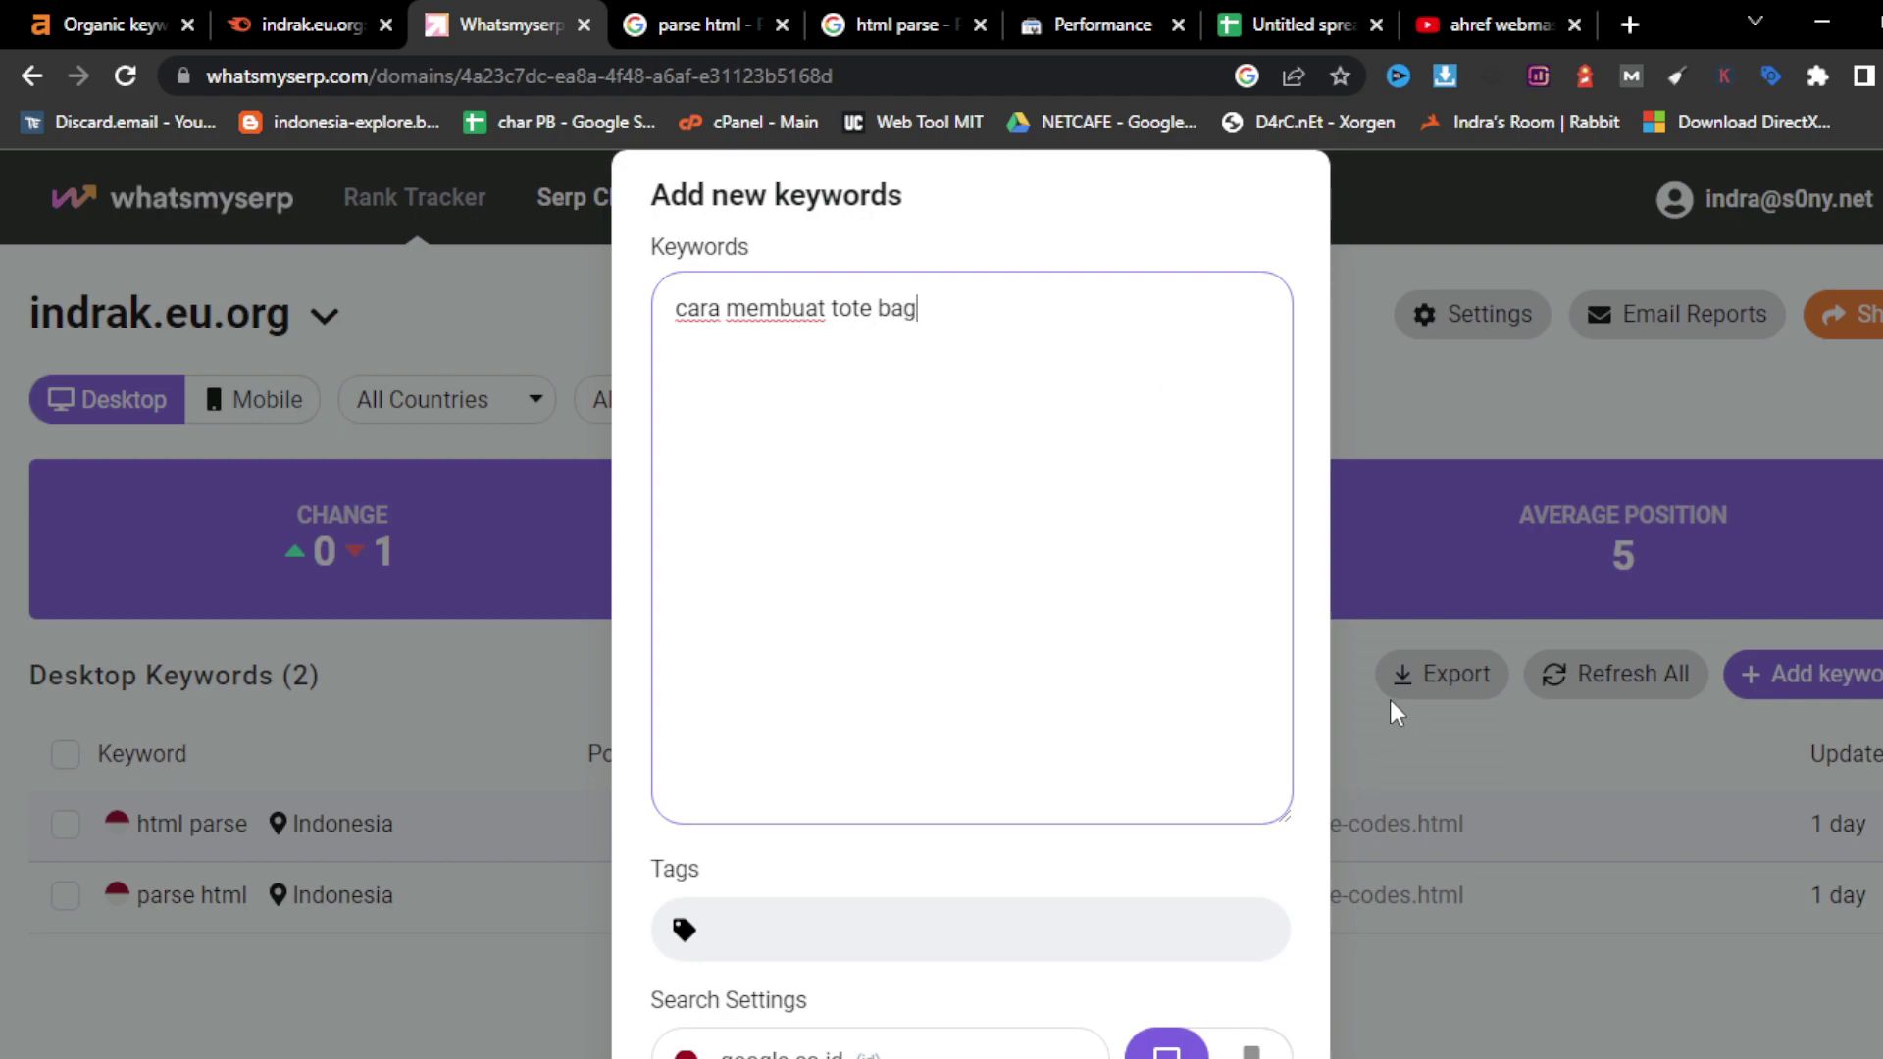
pyautogui.scroll(-3, 1177, 727)
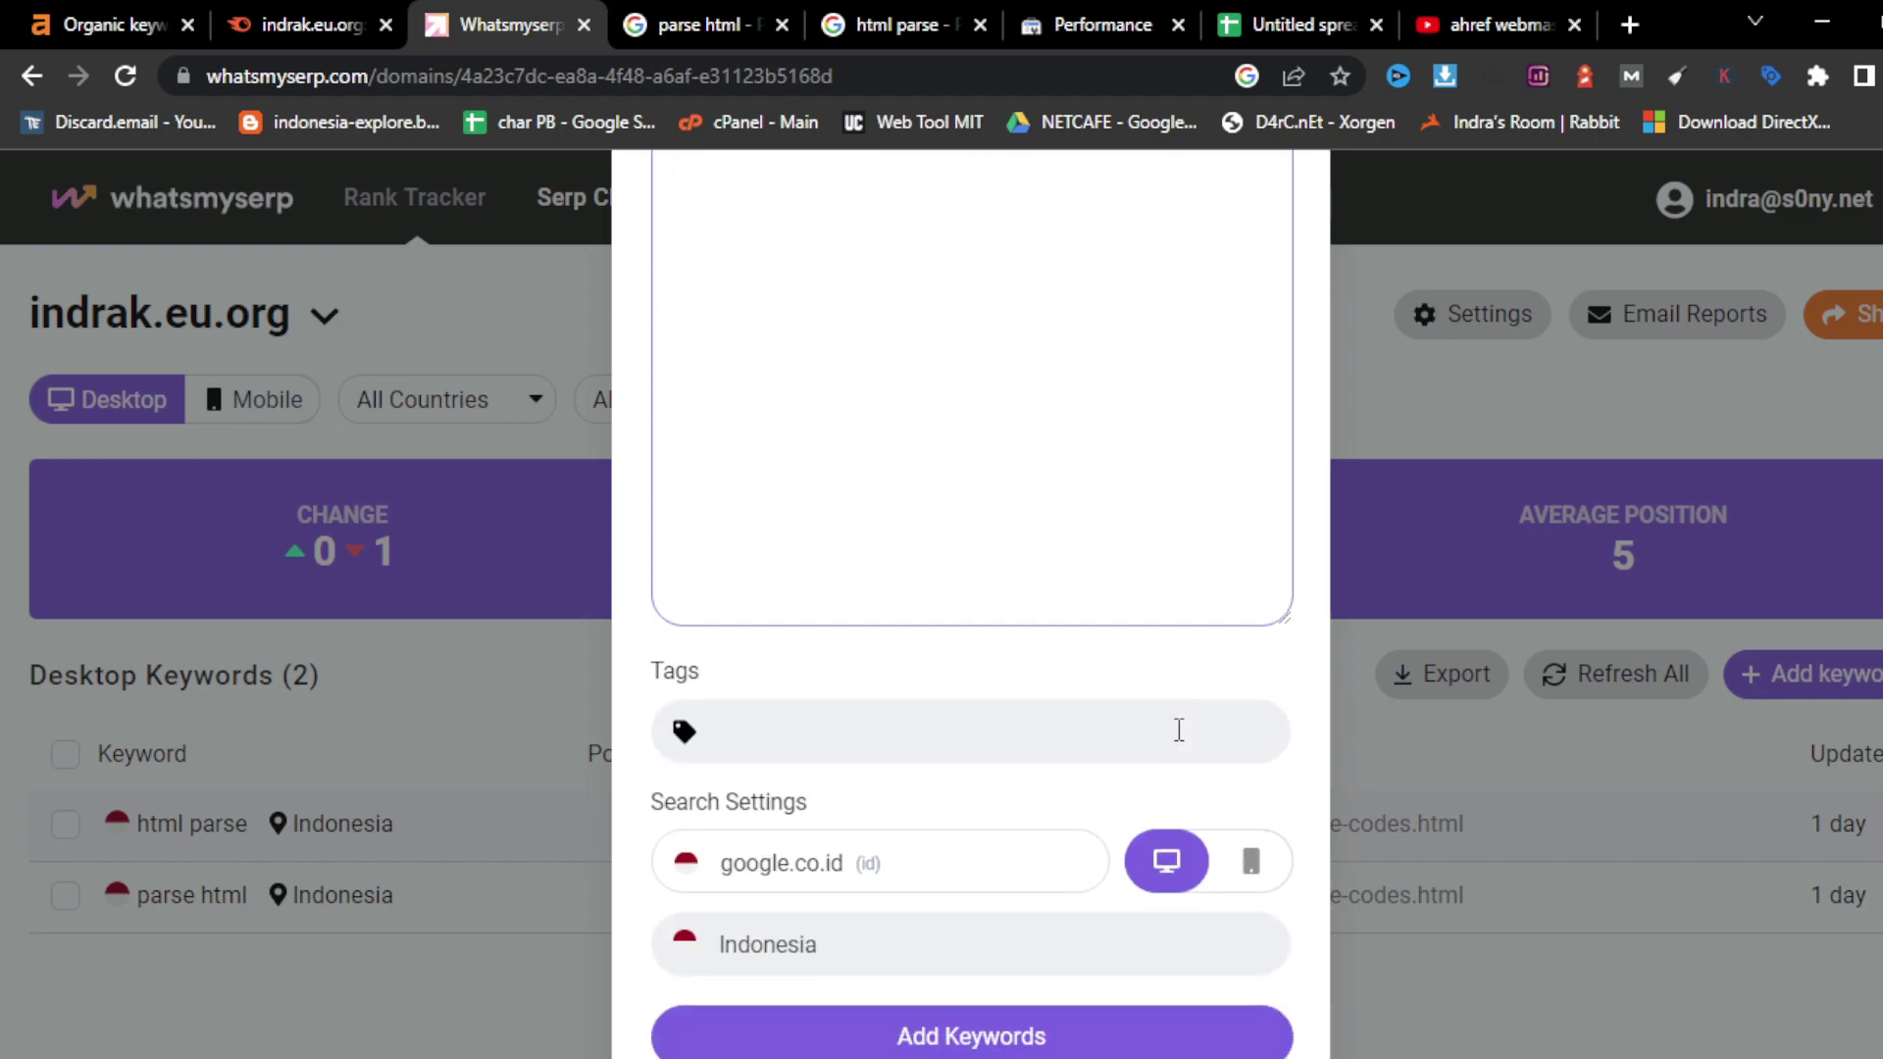
pyautogui.click(983, 1018)
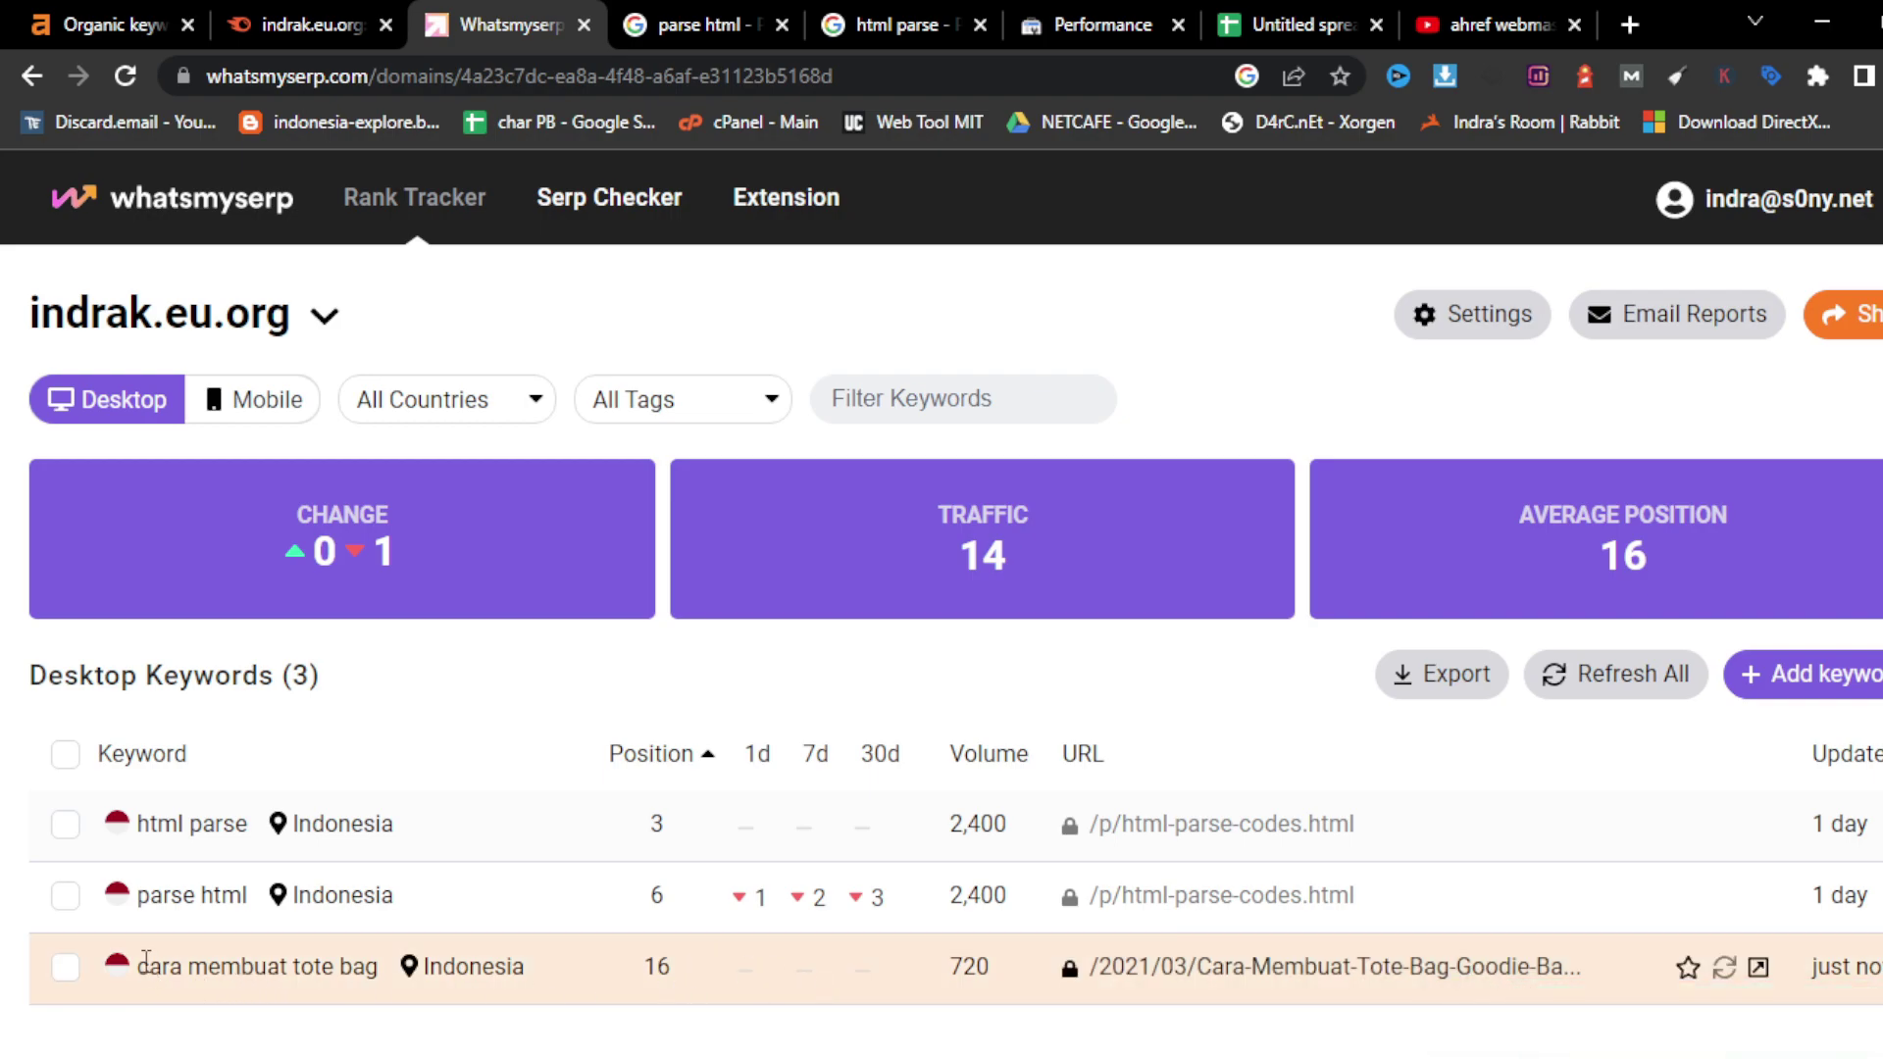
# - Search Google for the tracked keyword "cara membuat tote bag" and look through the first page of results
pyautogui.moveTo(144, 960); pyautogui.dragTo(374, 969)
pyautogui.rightClick(370, 971)
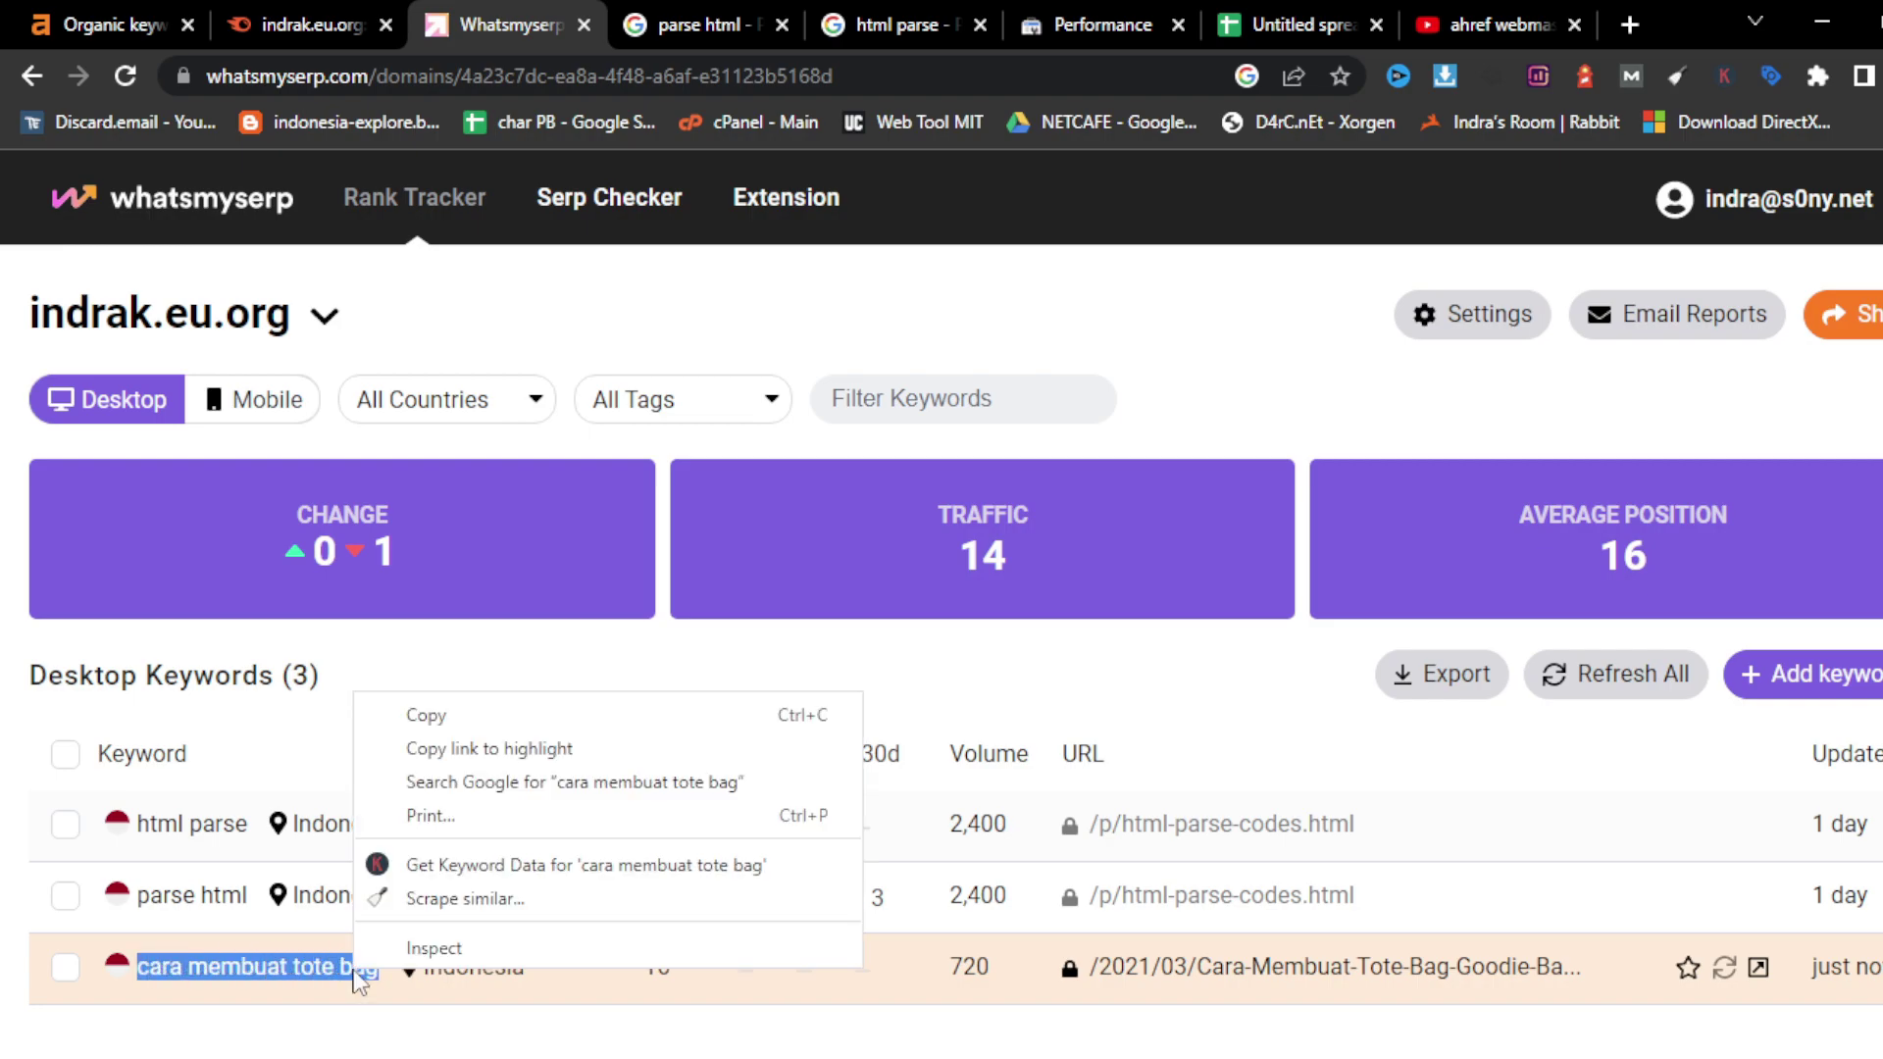
pyautogui.click(517, 785)
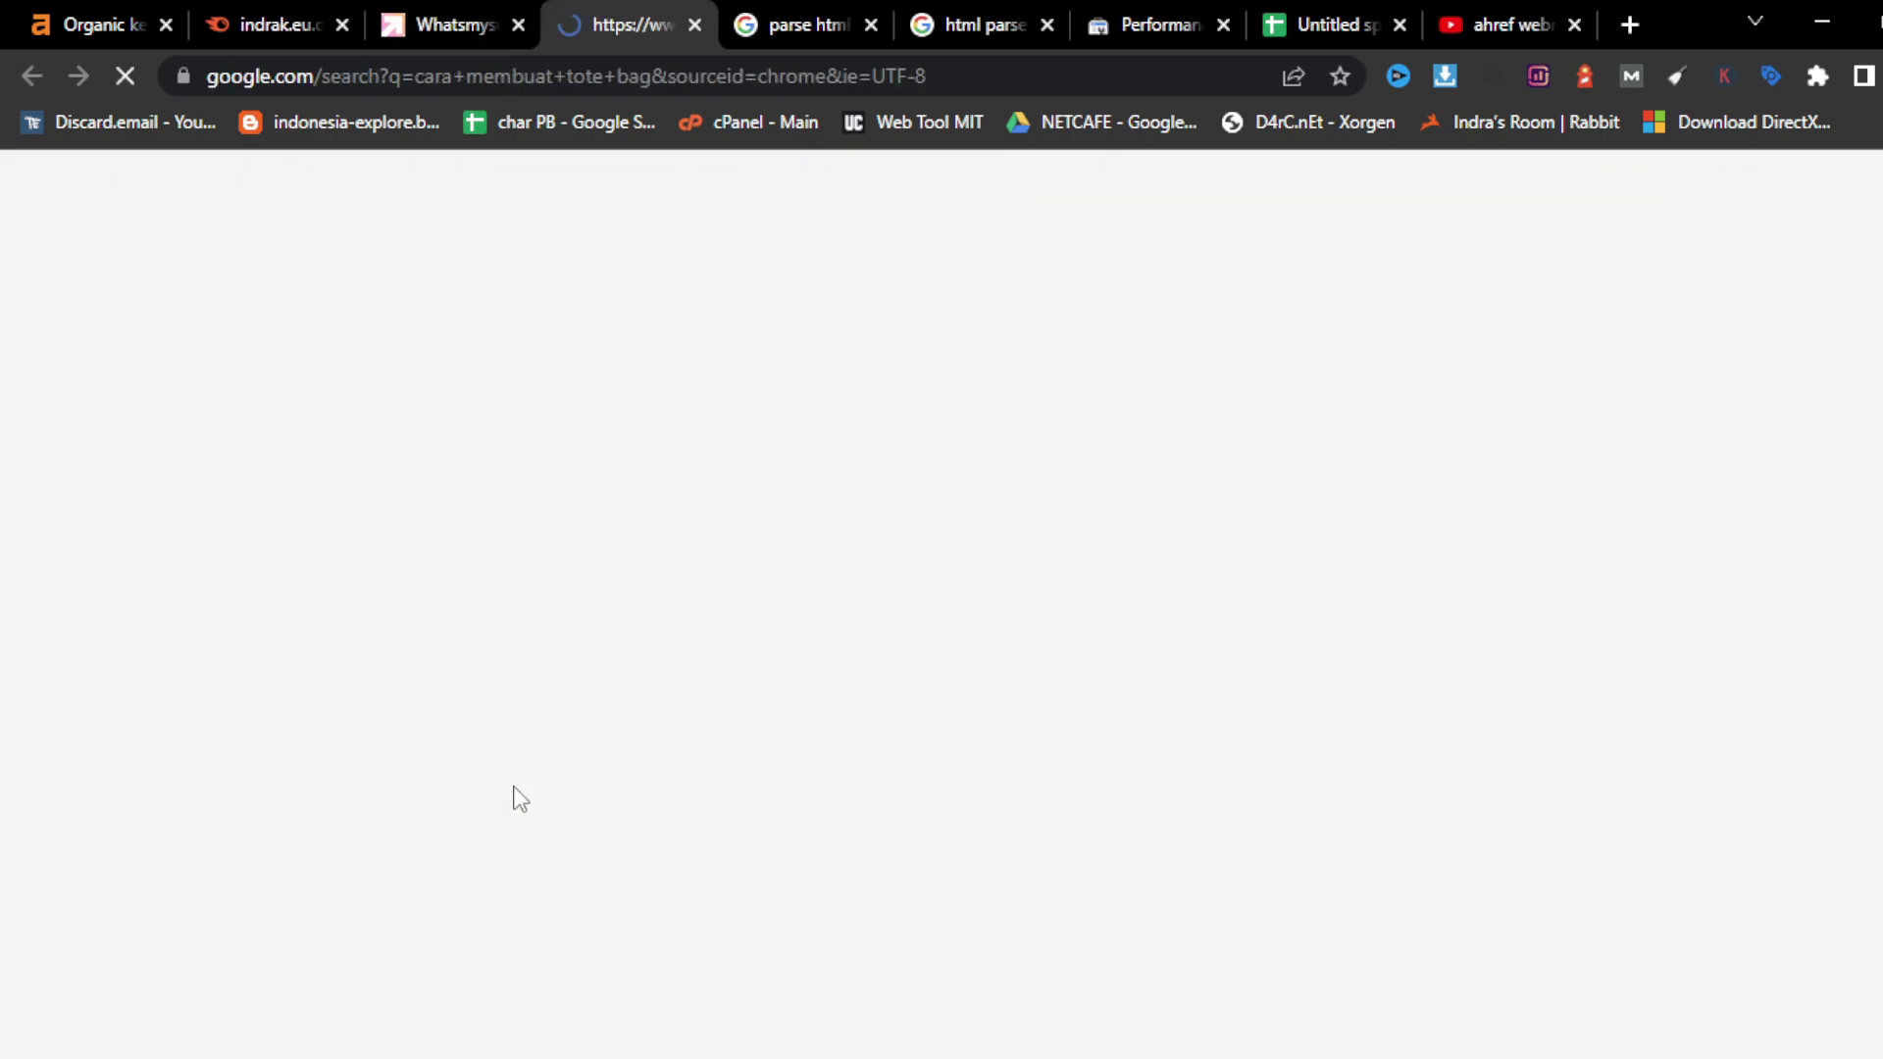
pyautogui.scroll(-4, 533, 809)
pyautogui.scroll(-15, 533, 809)
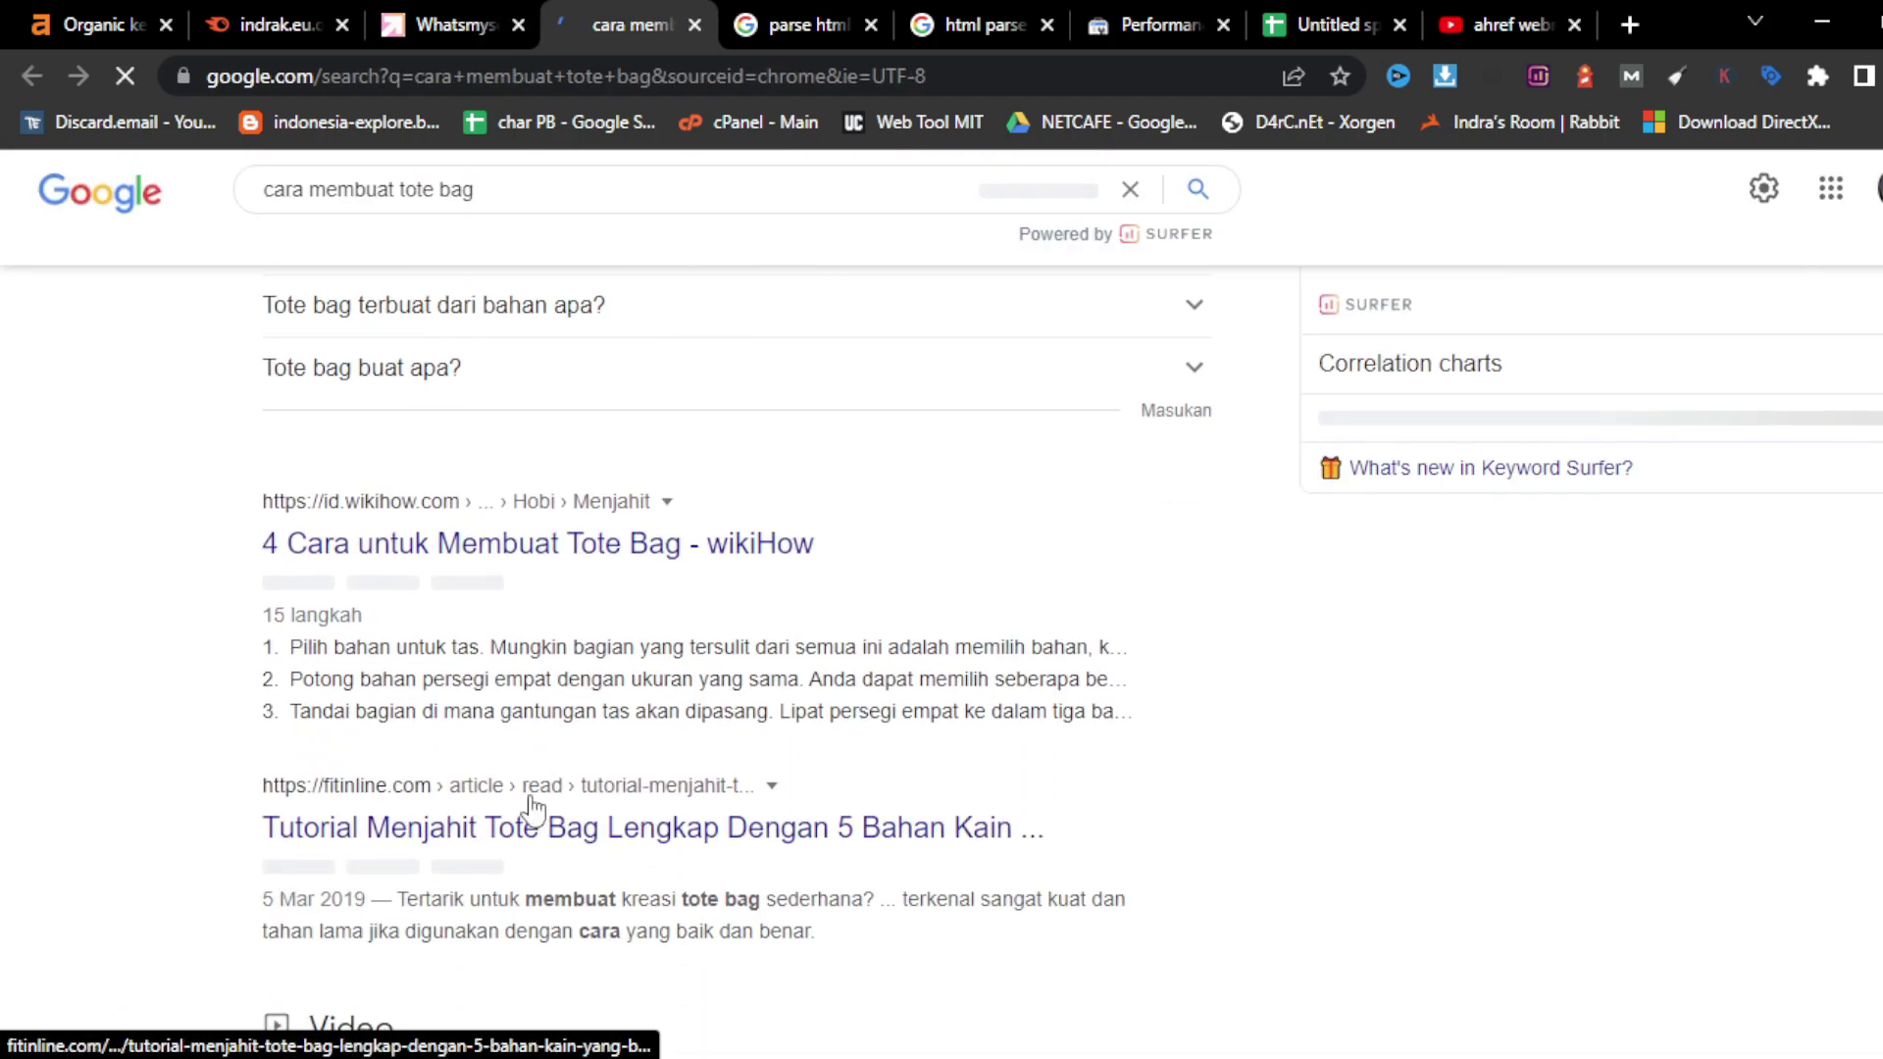
pyautogui.scroll(-4, 533, 809)
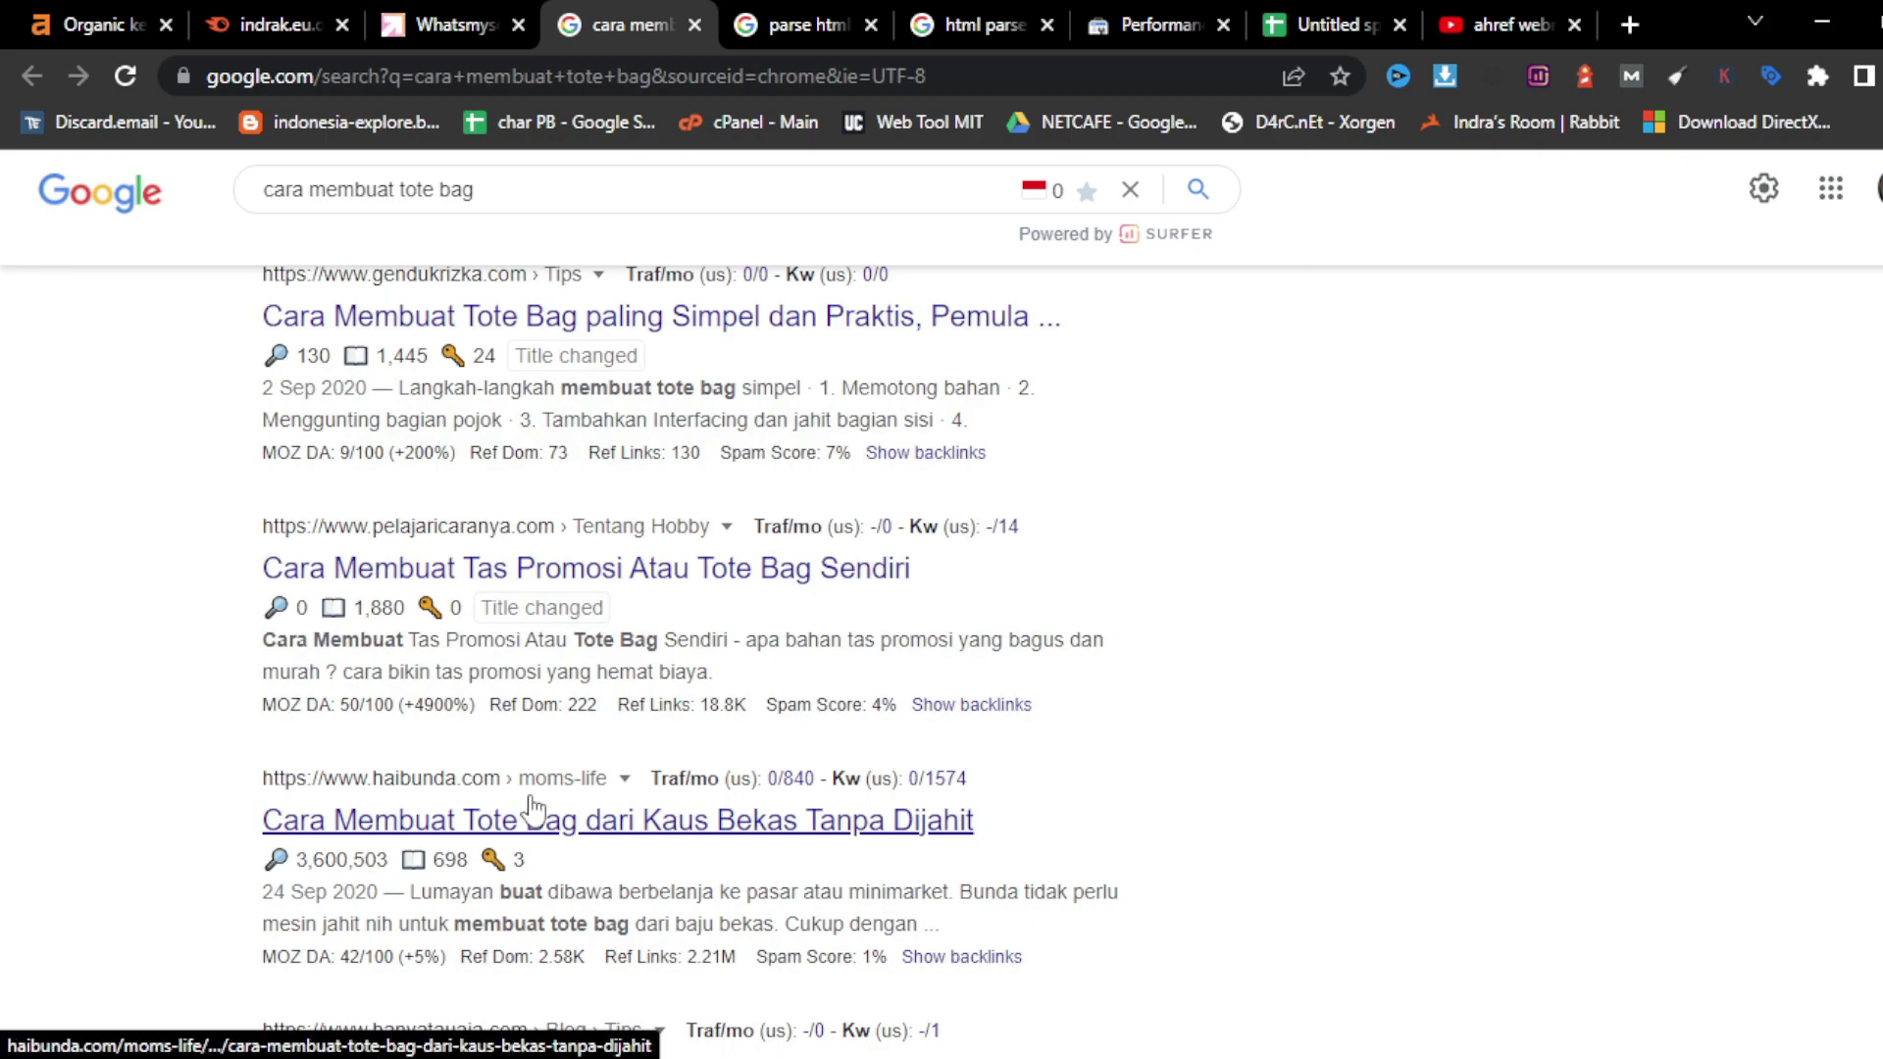
pyautogui.scroll(-8, 533, 809)
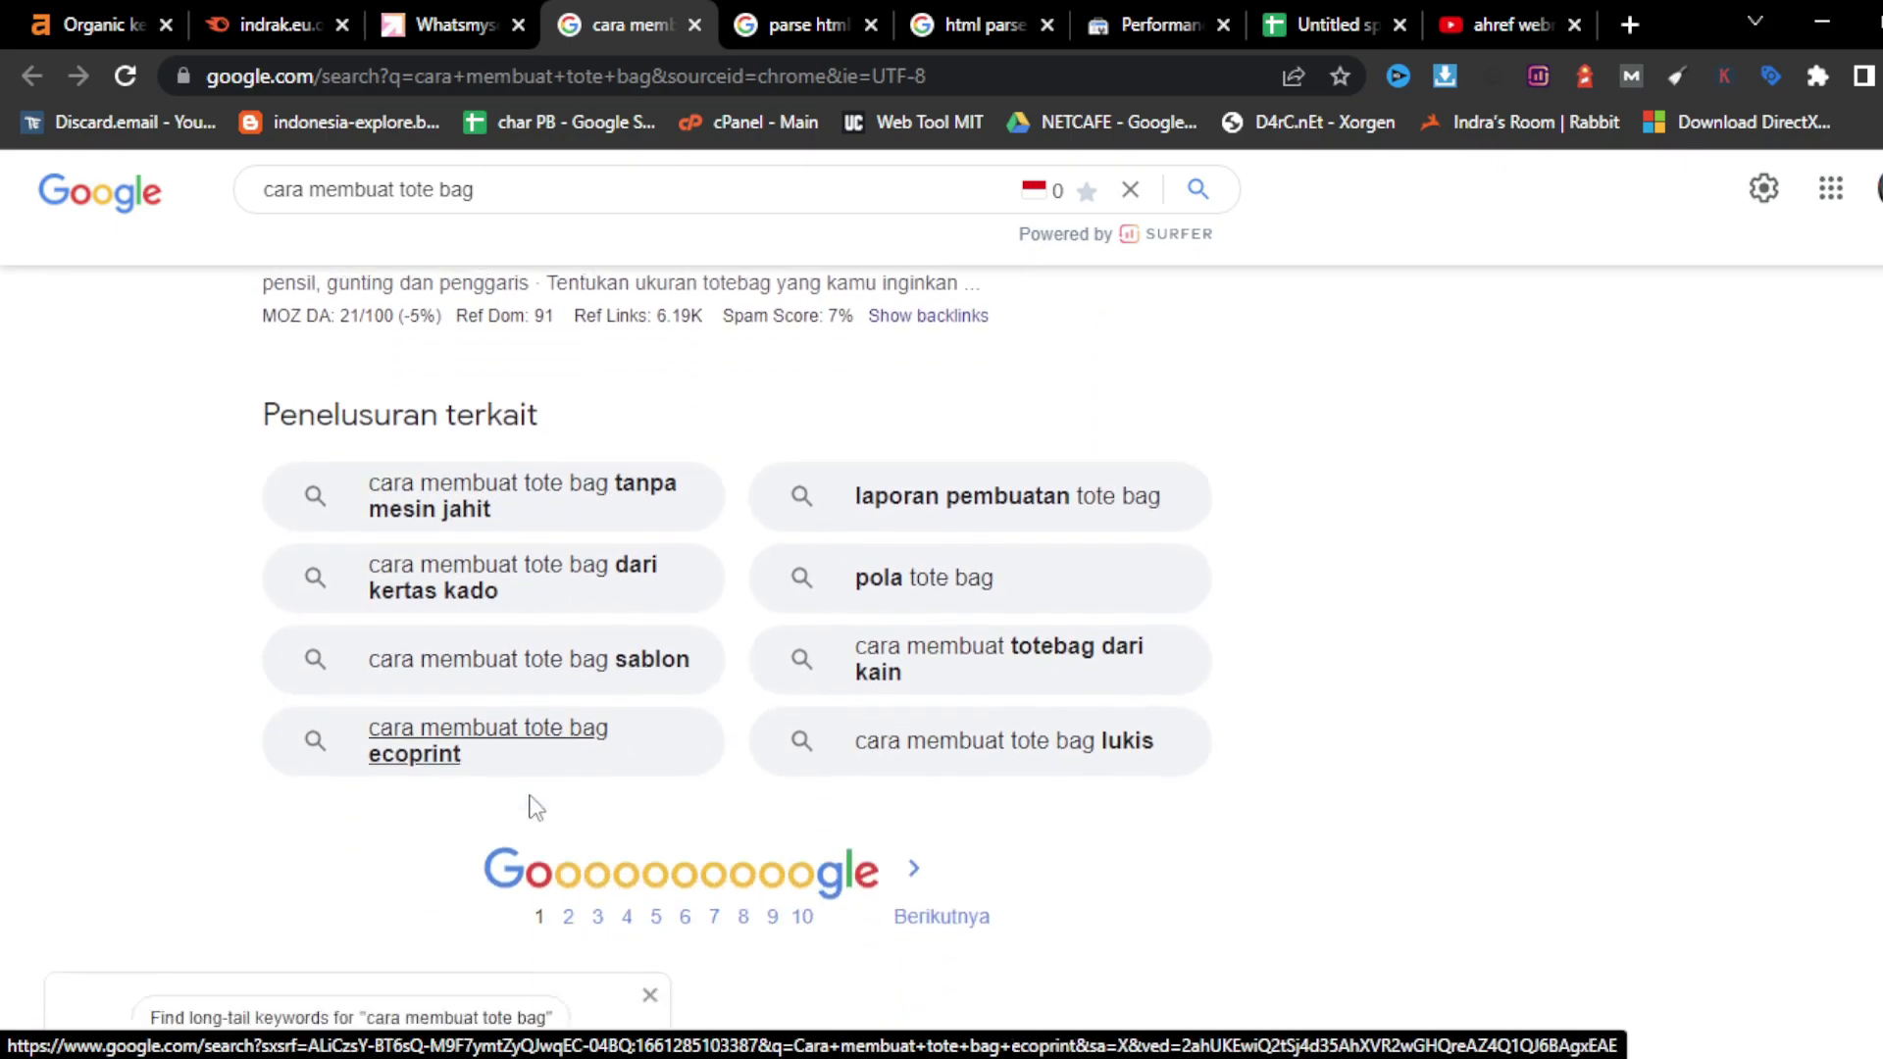
pyautogui.scroll(-3, 532, 810)
# - Open the second page of Google results and look for the indrak.eu.org tote bag article to check its ranking
pyautogui.click(570, 649)
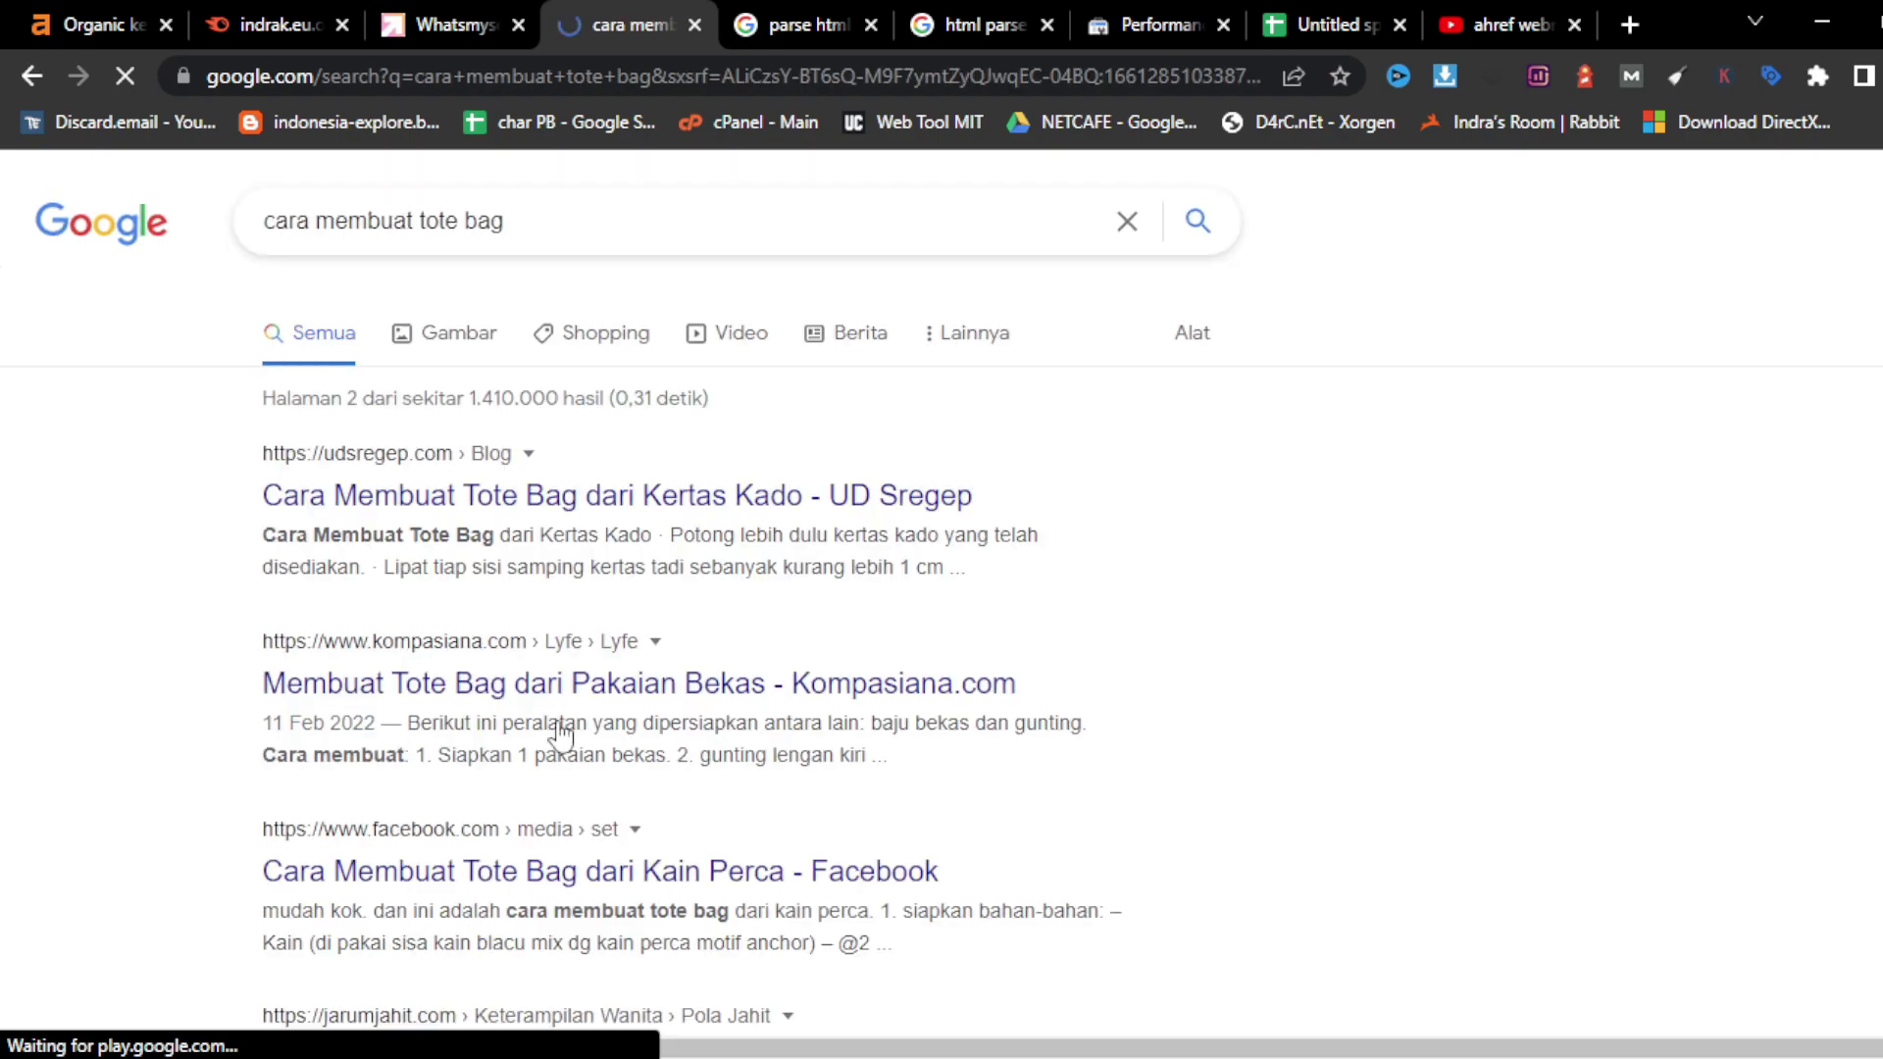
pyautogui.scroll(-1, 560, 734)
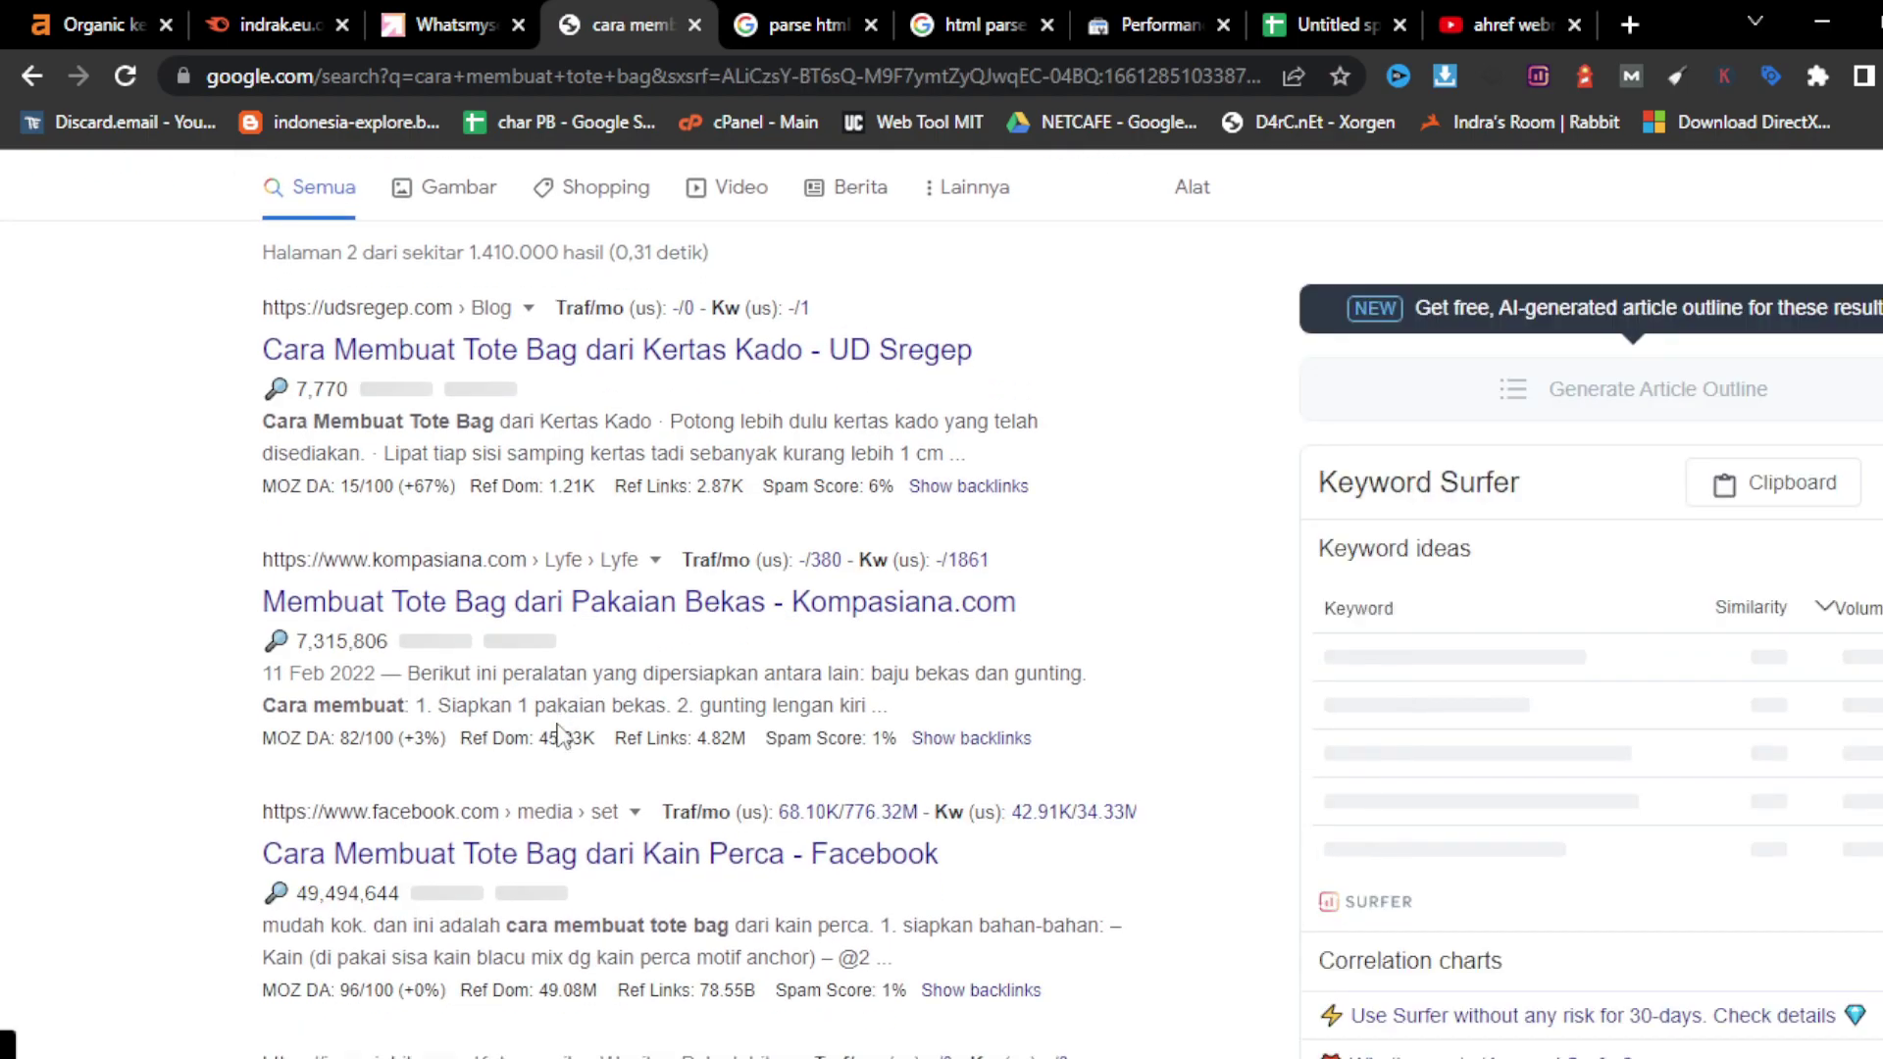
pyautogui.scroll(-6, 560, 733)
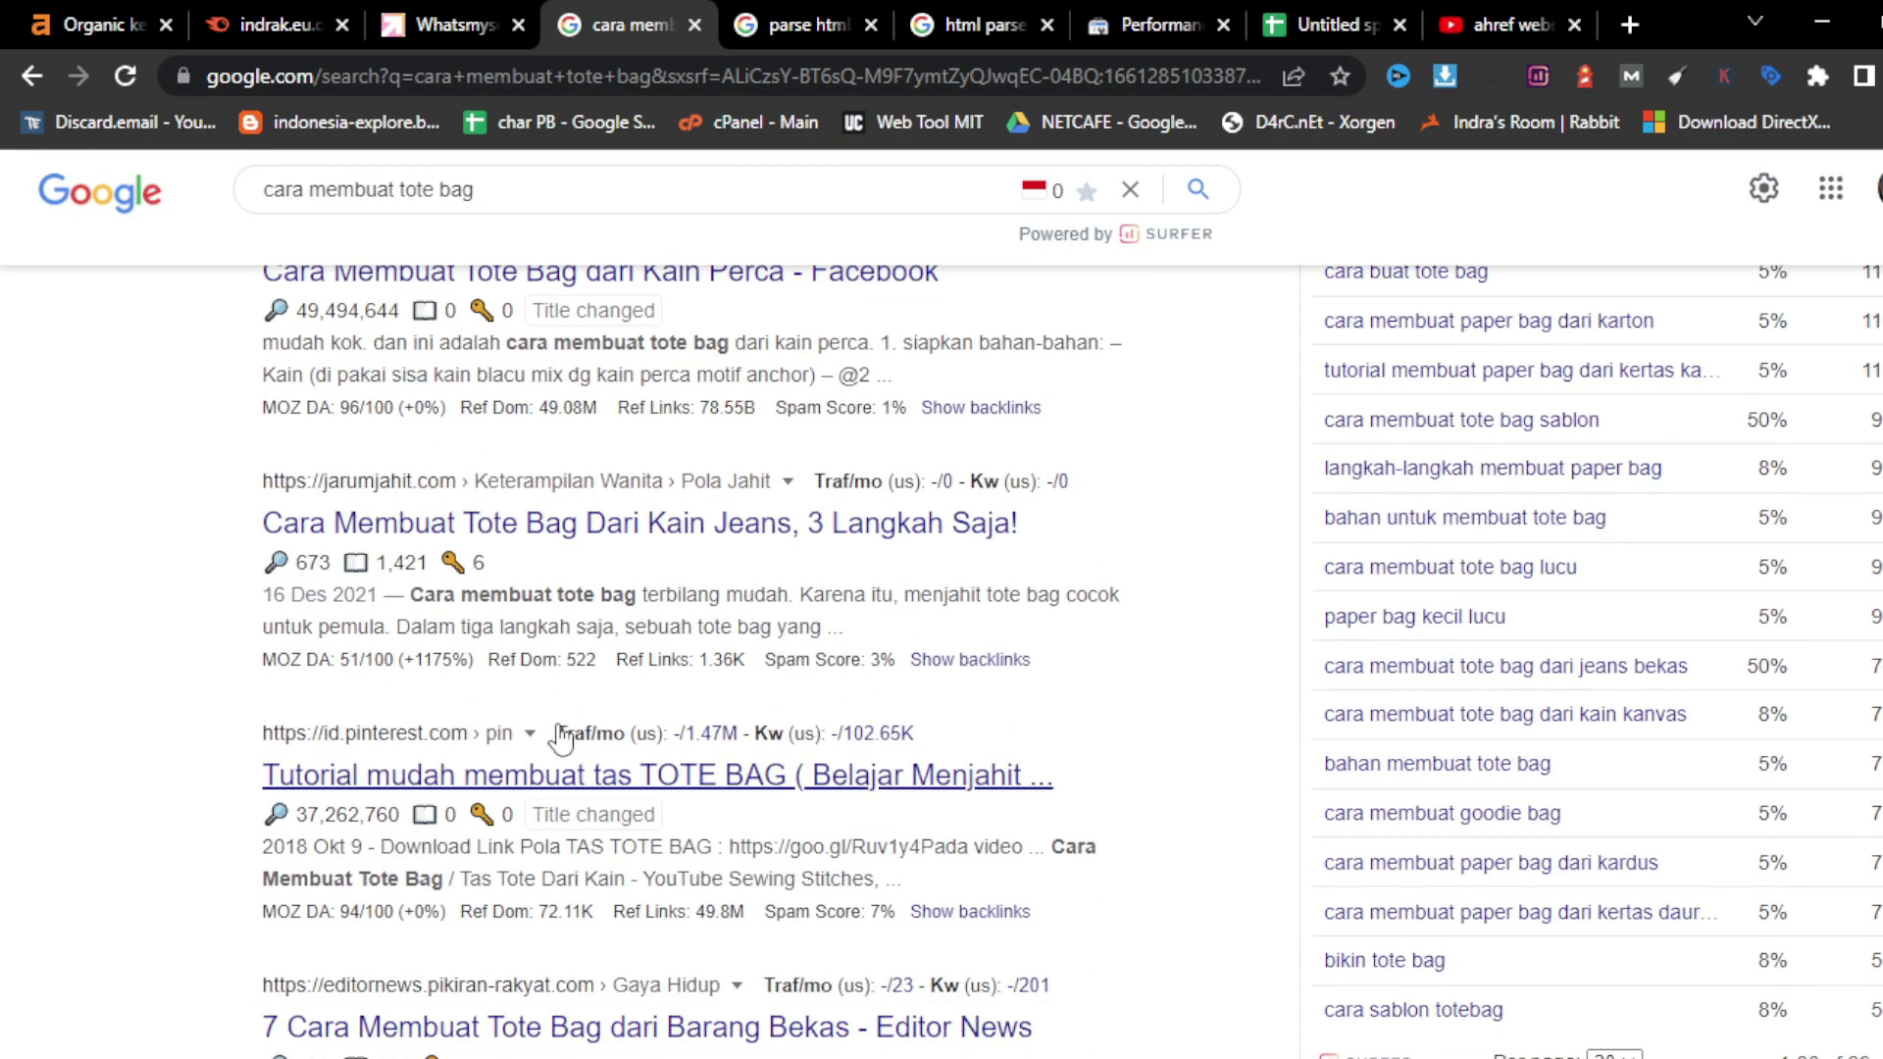
pyautogui.scroll(-3, 561, 738)
pyautogui.scroll(-2, 468, 768)
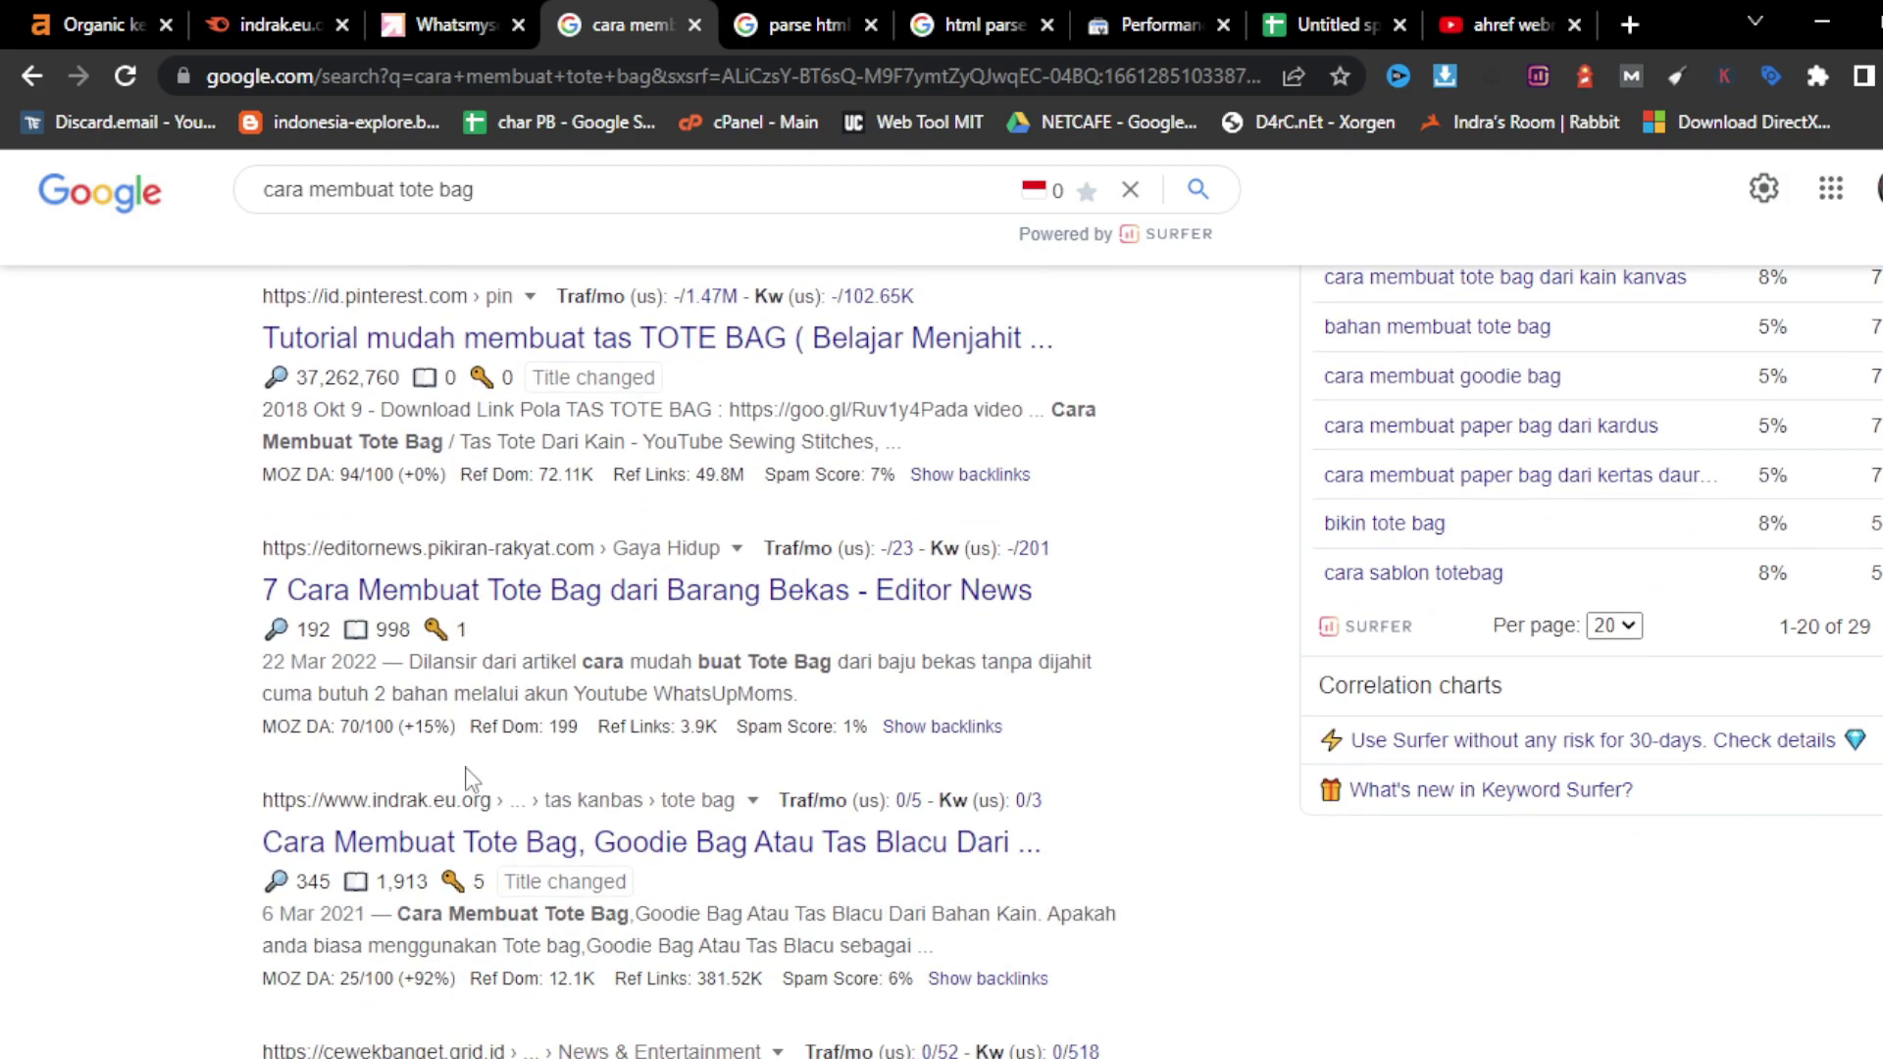
pyautogui.scroll(-1, 467, 775)
pyautogui.moveTo(615, 740)
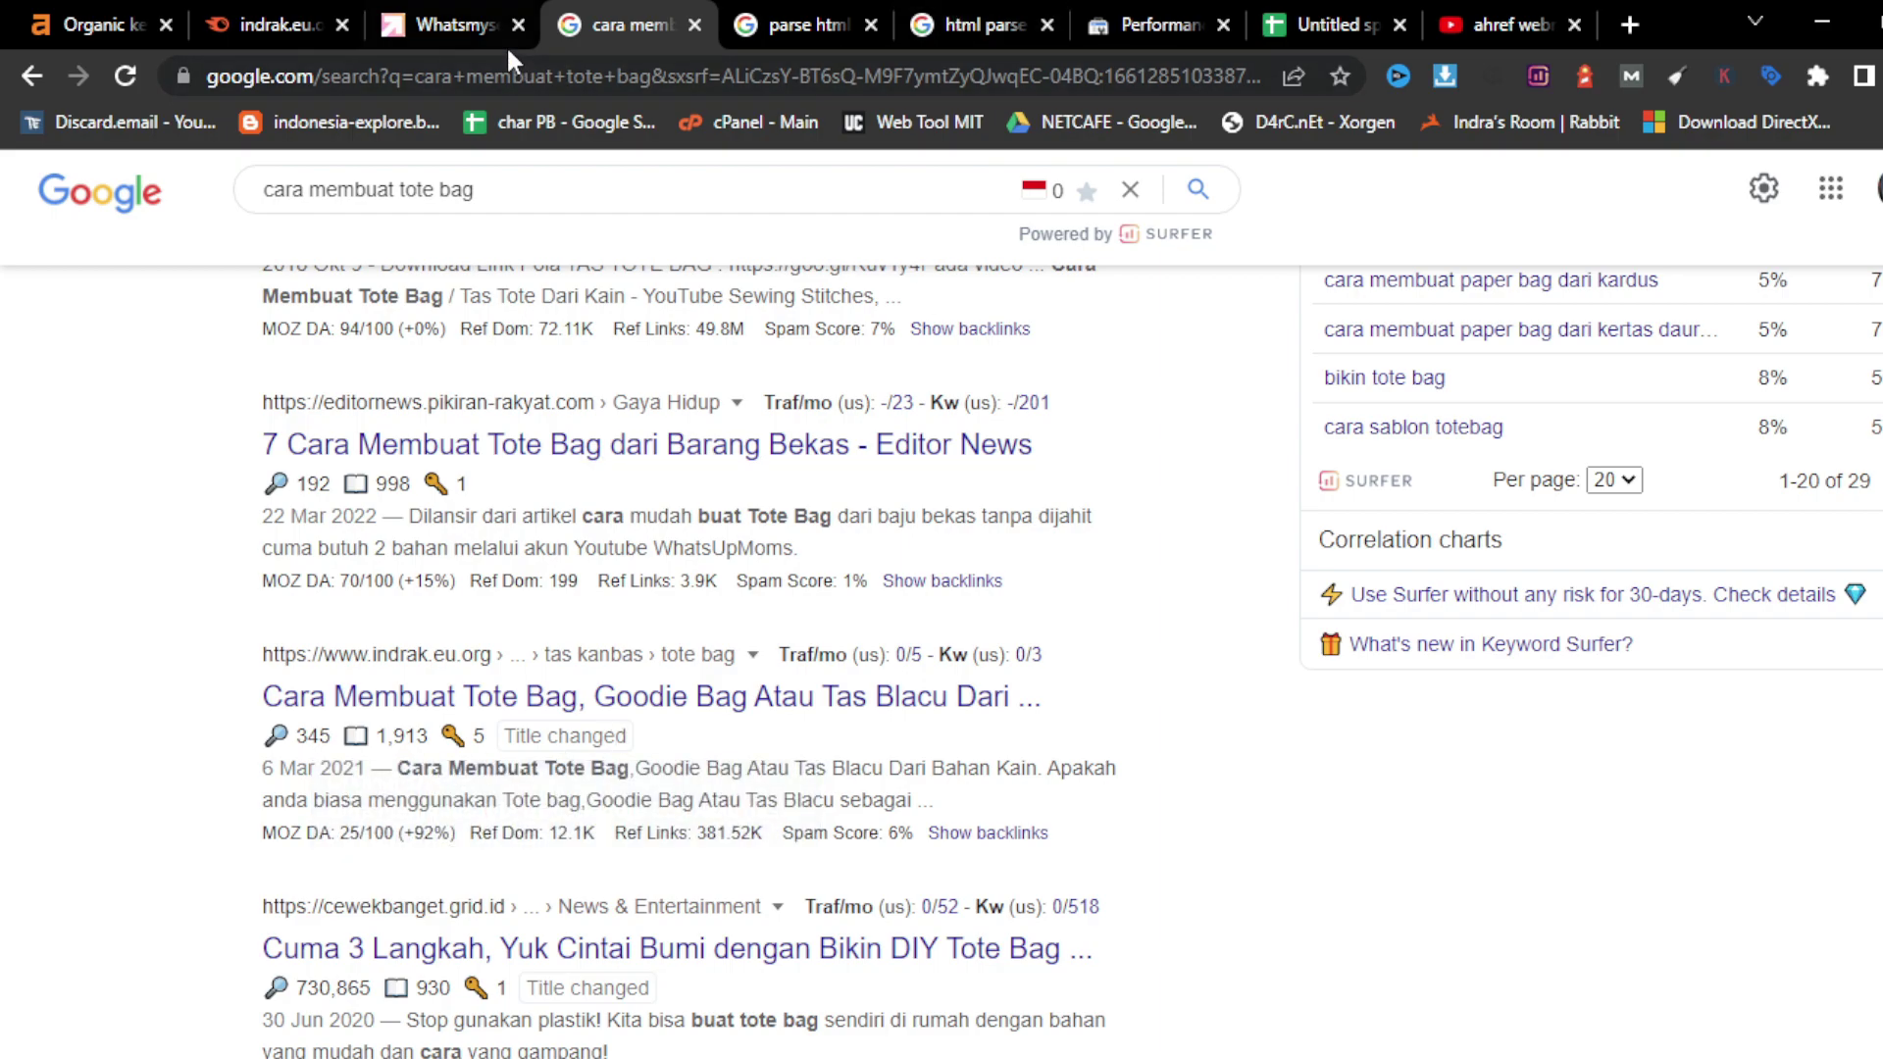
# - Return to the Whatsmyserp rank tracker and expand the "parse html" keyword to view its 30-day movement chart and search results
pyautogui.click(465, 26)
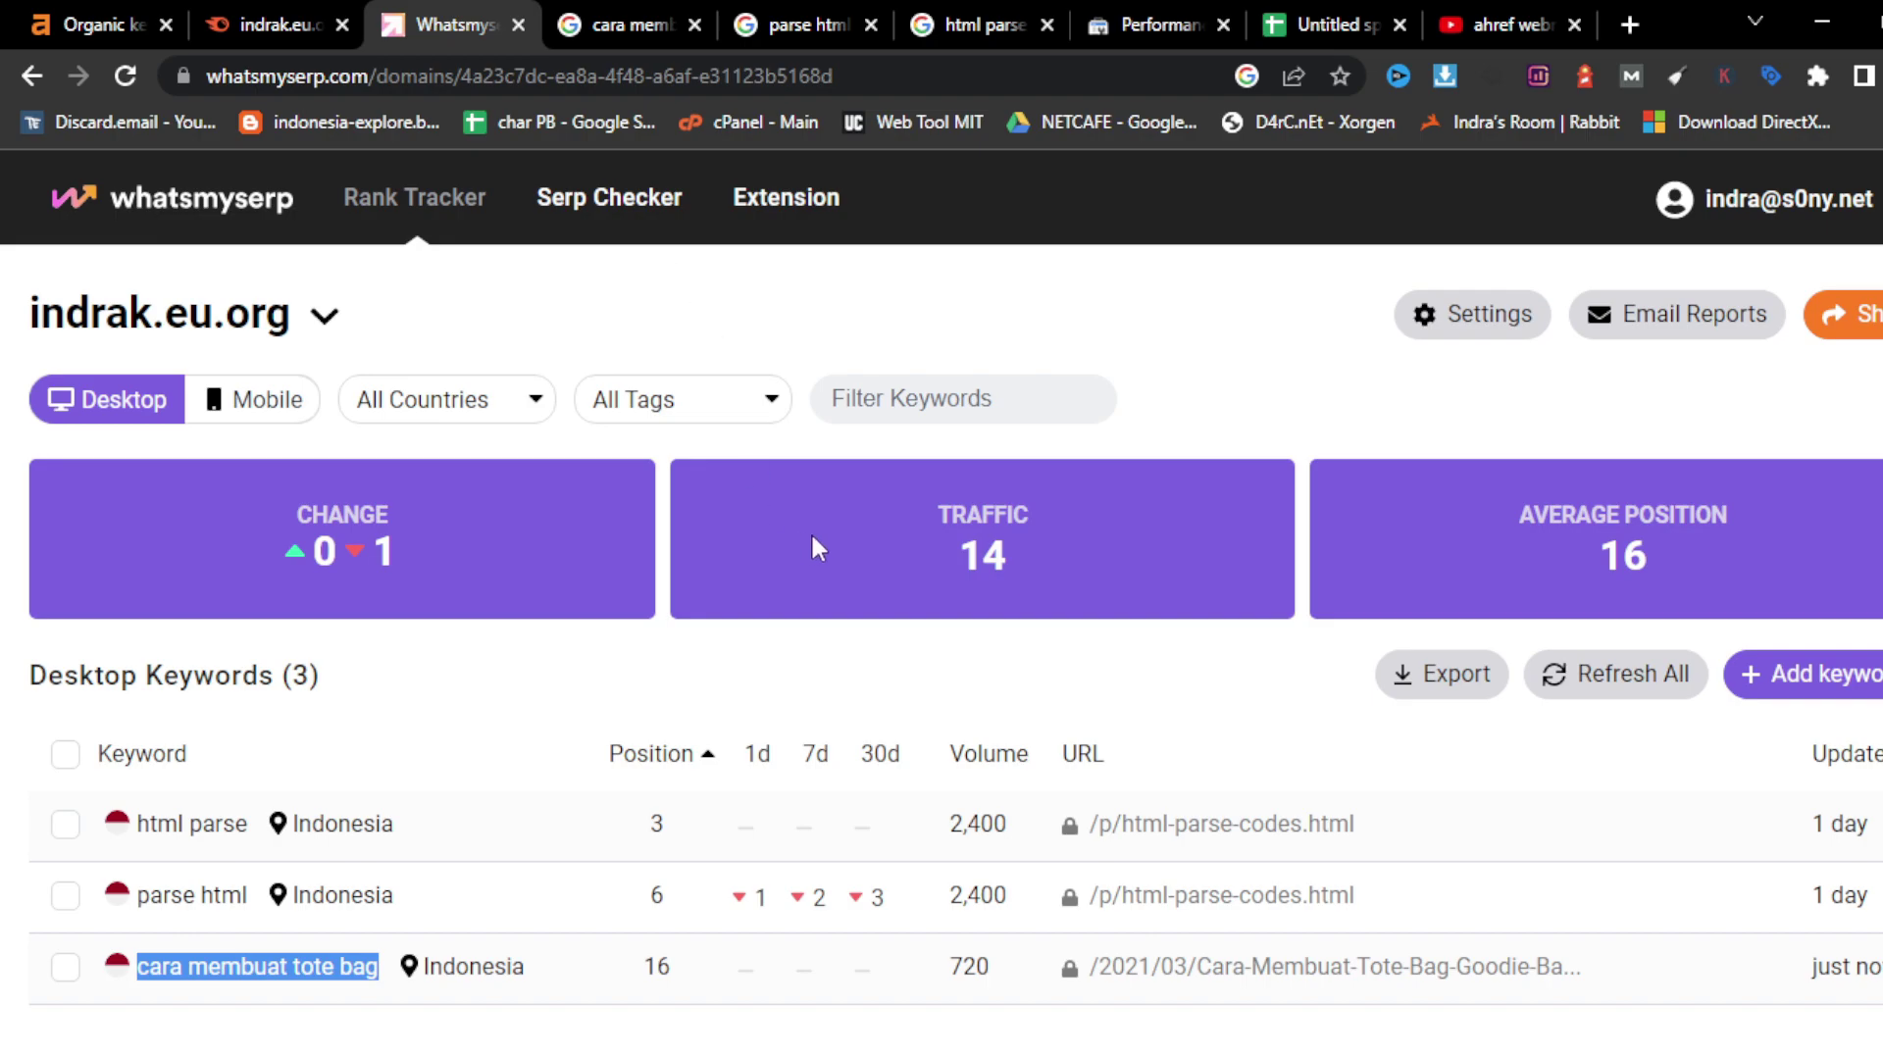
pyautogui.click(751, 922)
pyautogui.scroll(-3, 802, 870)
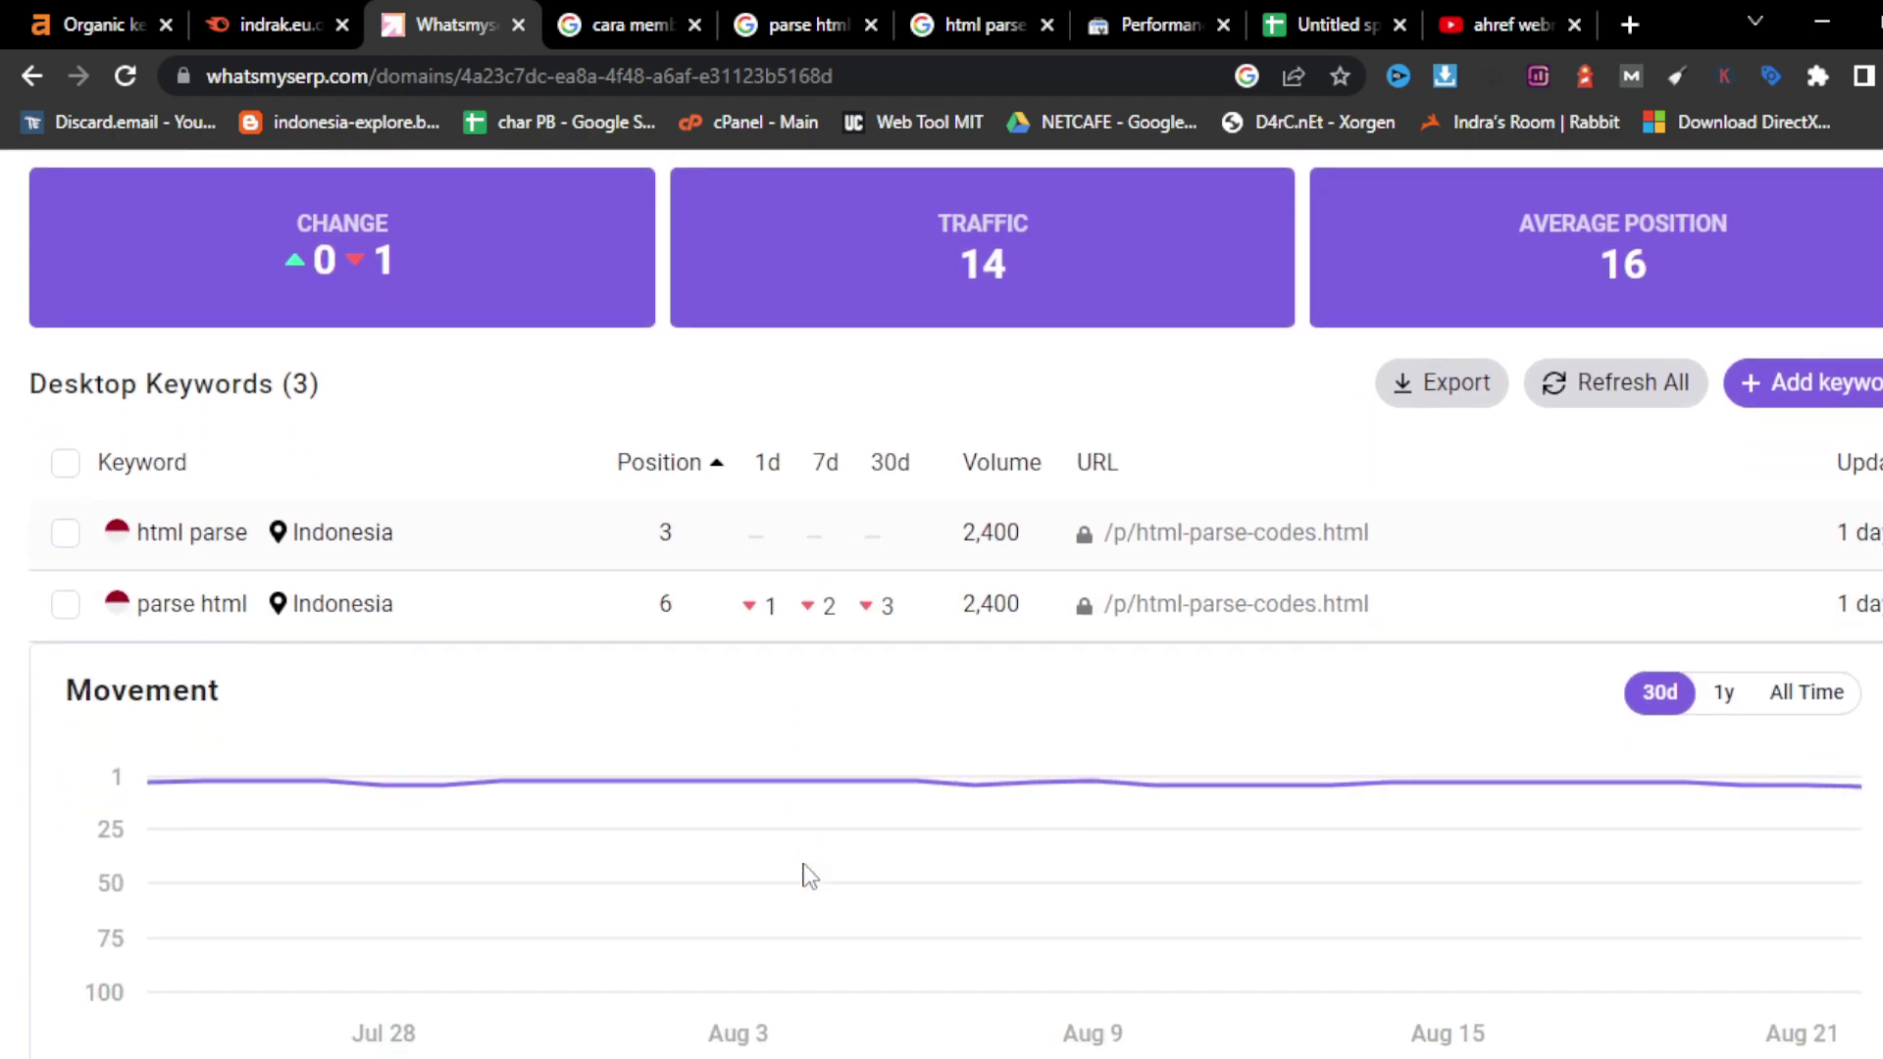
pyautogui.scroll(-3, 827, 652)
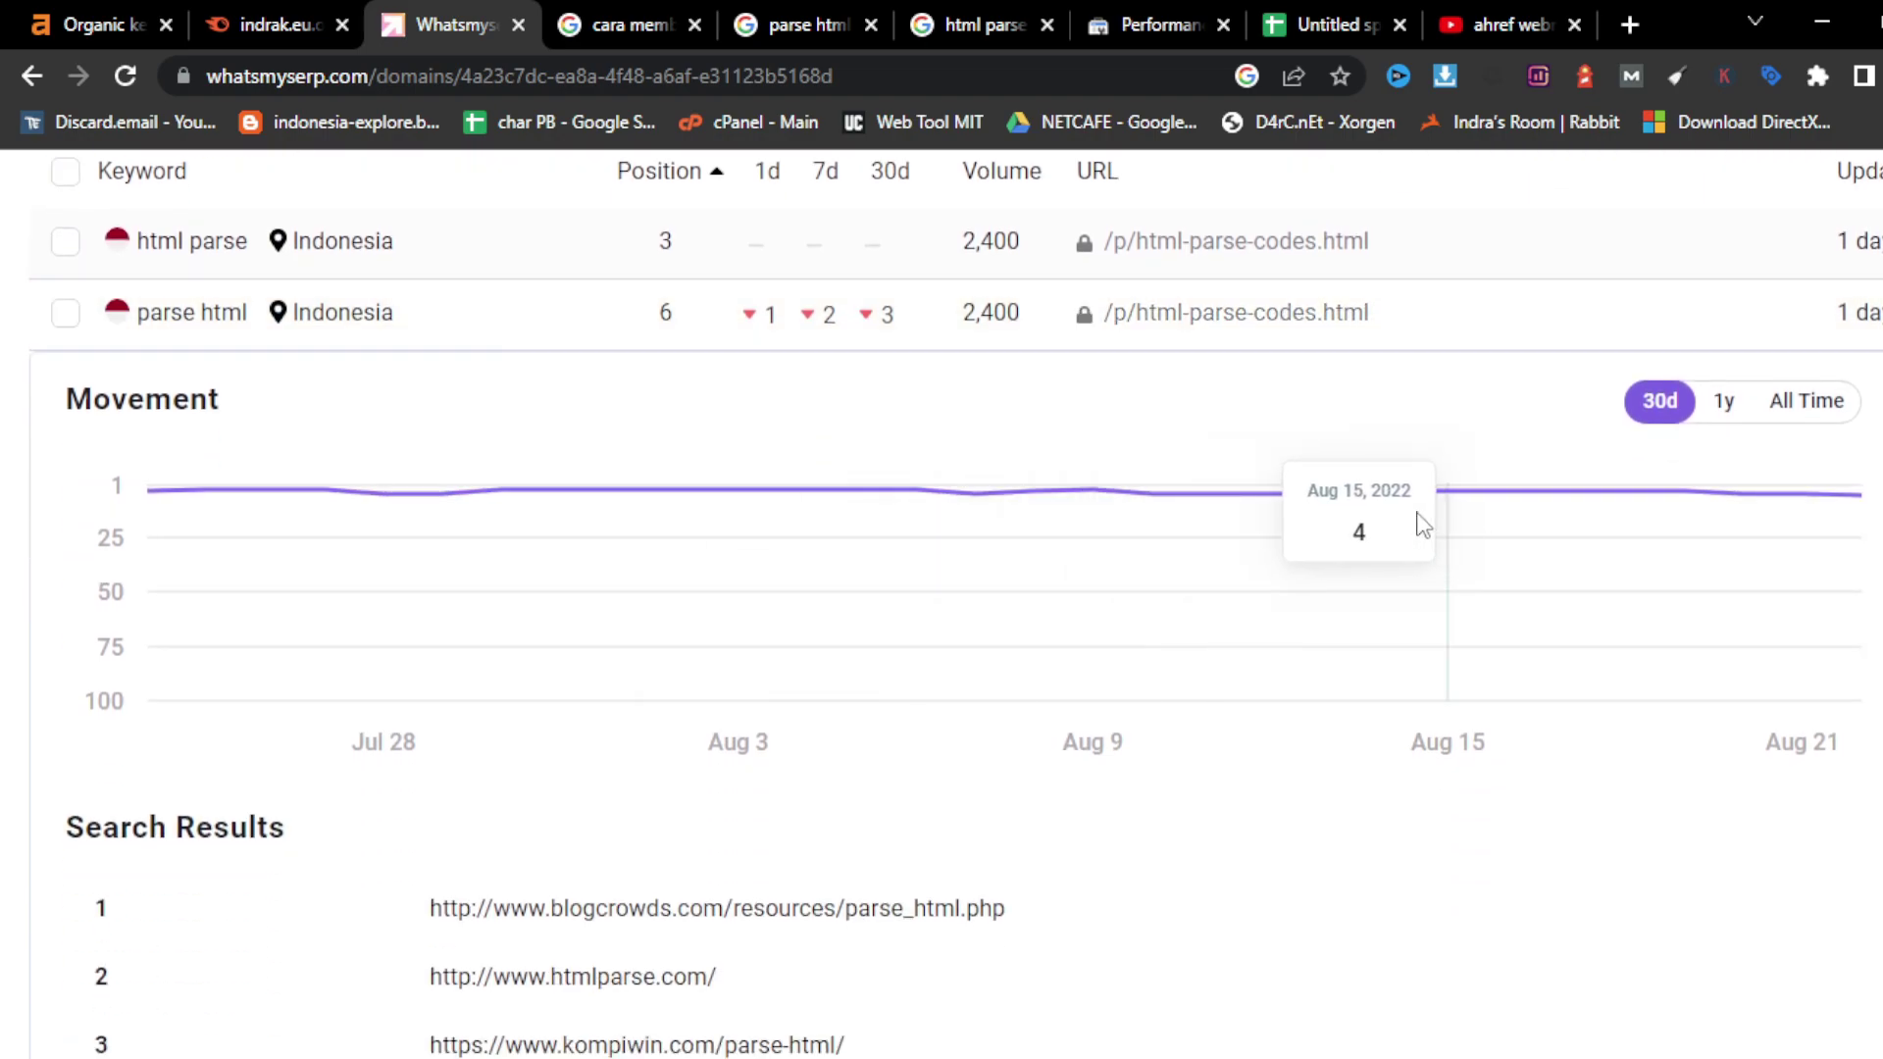